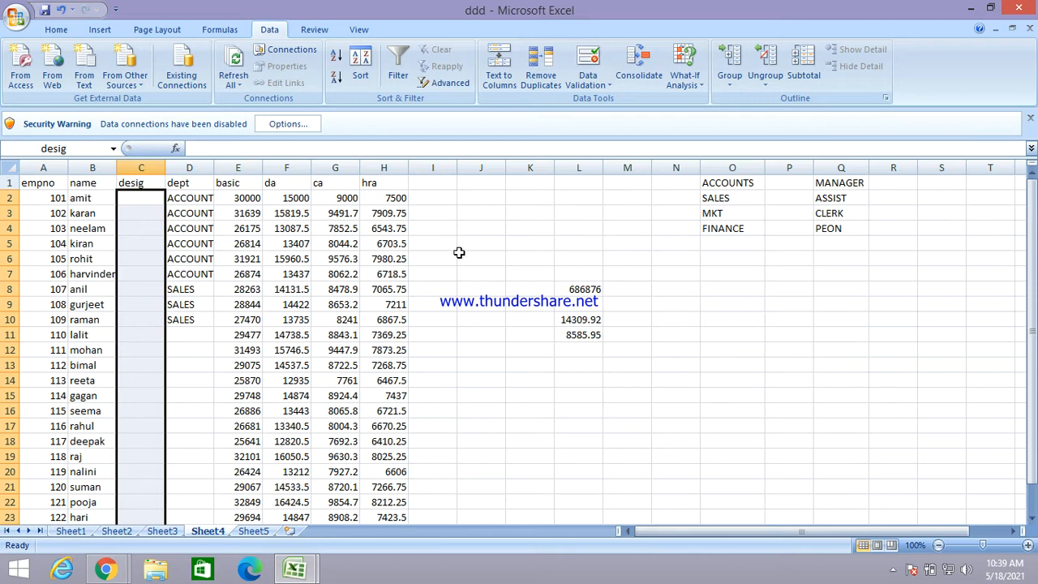
- Apply list data validation to the selected desig cells, using $Q$1:$Q$4 as the source
click(597, 88)
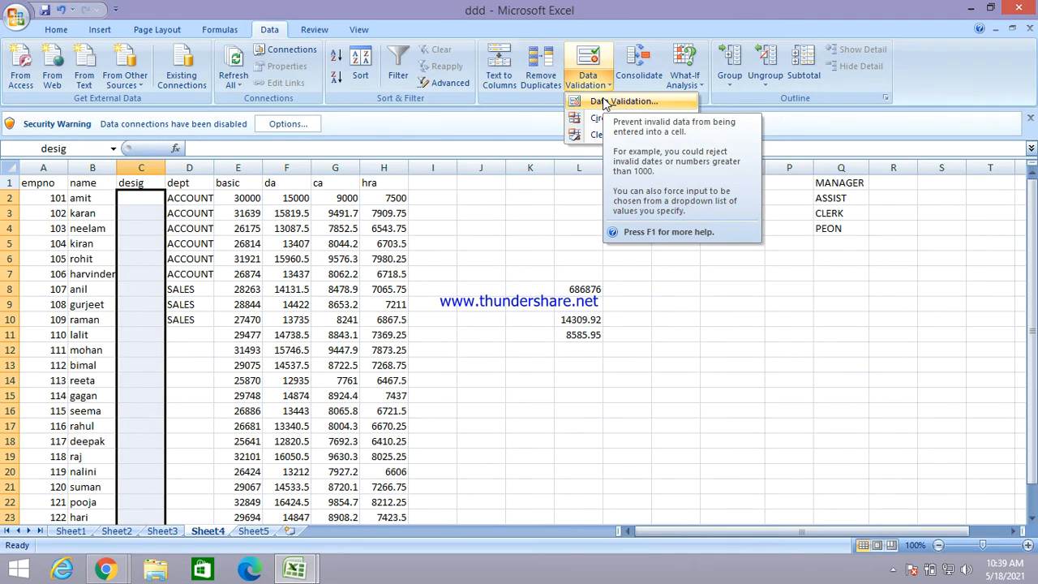
click(604, 102)
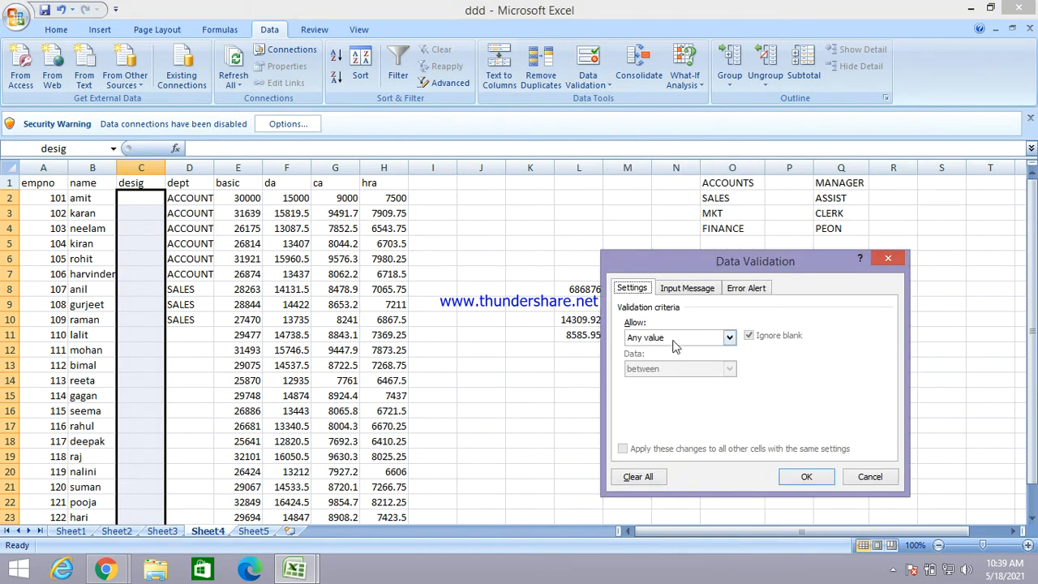
click(650, 339)
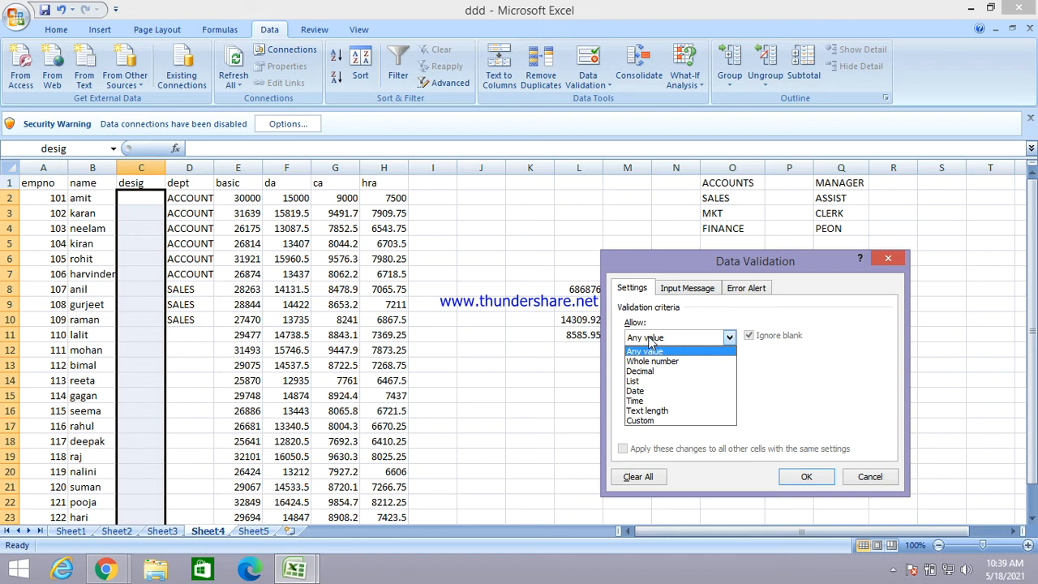
click(637, 384)
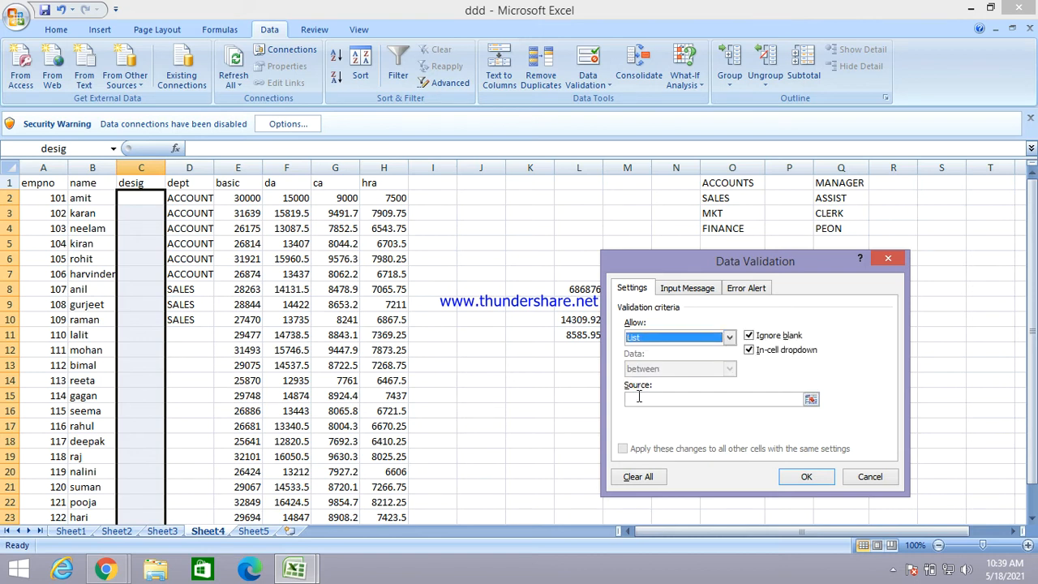
click(634, 400)
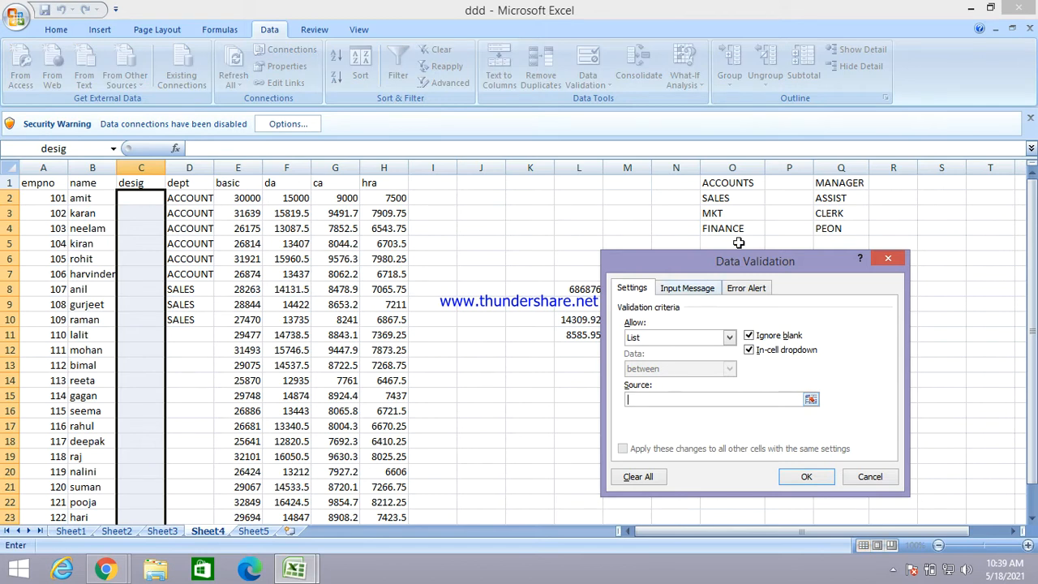
click(842, 186)
drag(842, 185, 845, 233)
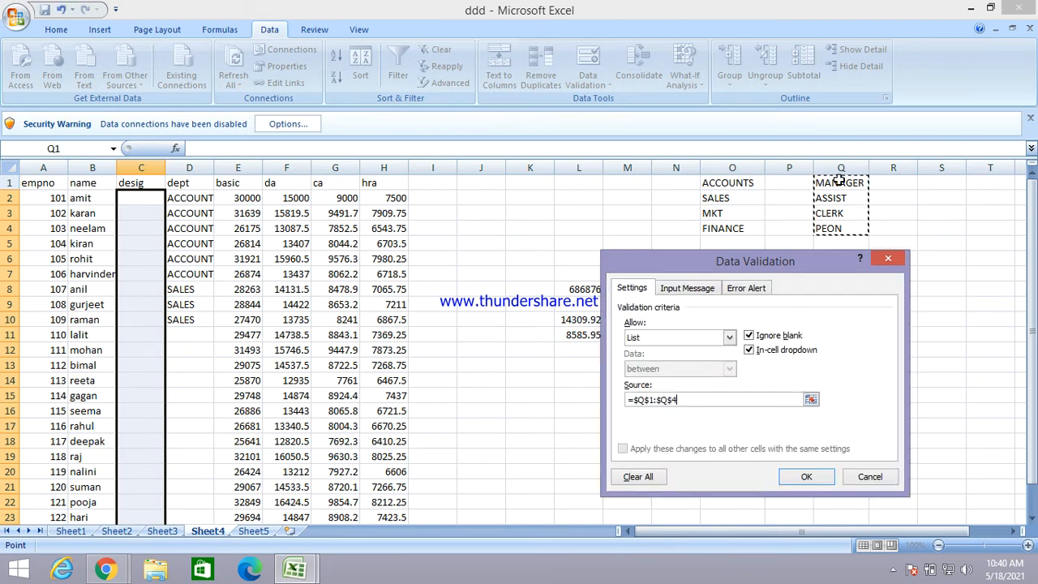
click(806, 477)
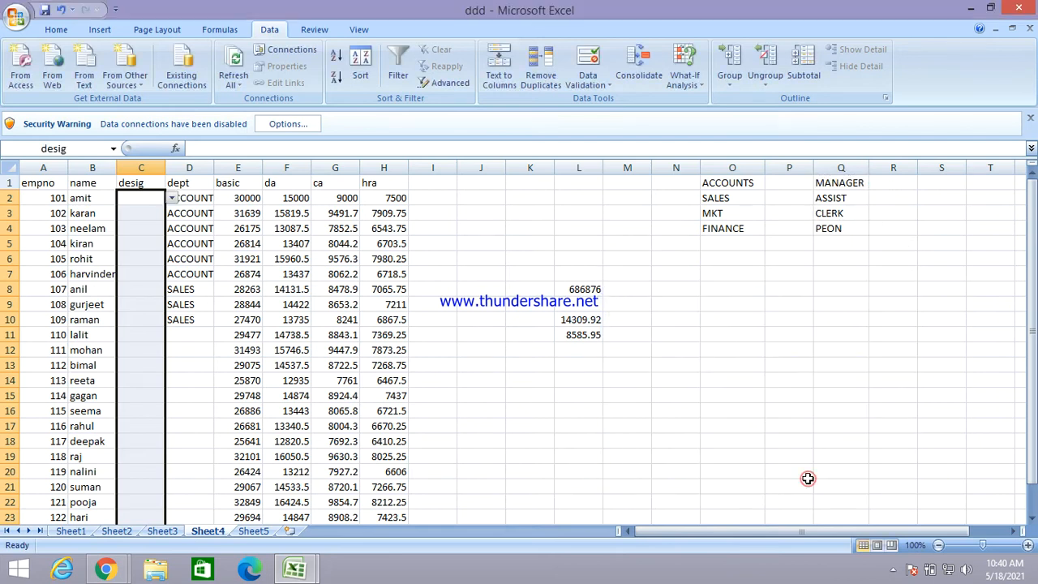
- Choose MANAGER for cell C2 and ASSIST for cell C3 from the desig dropdown lists
click(146, 213)
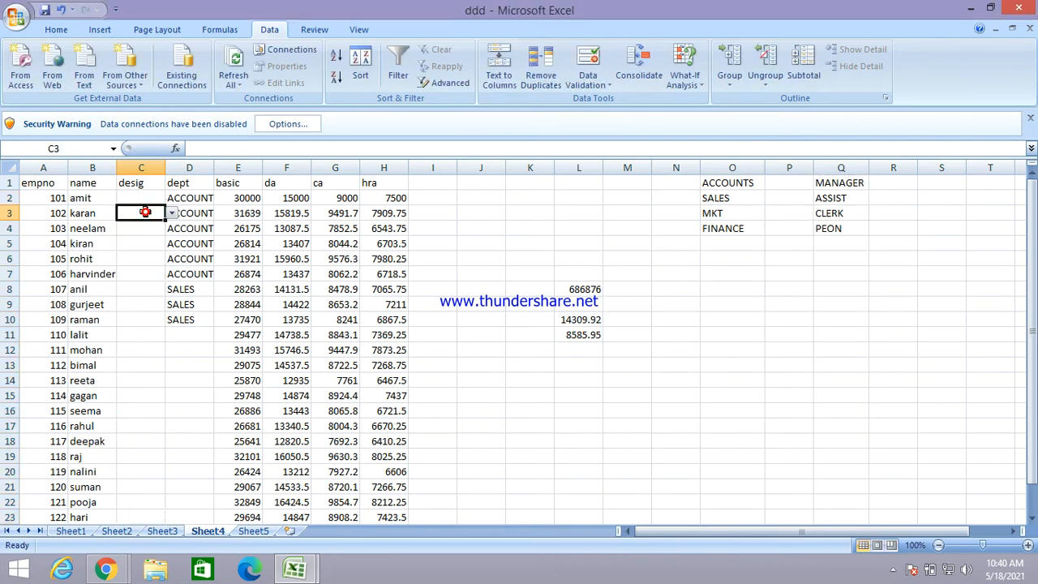
click(138, 196)
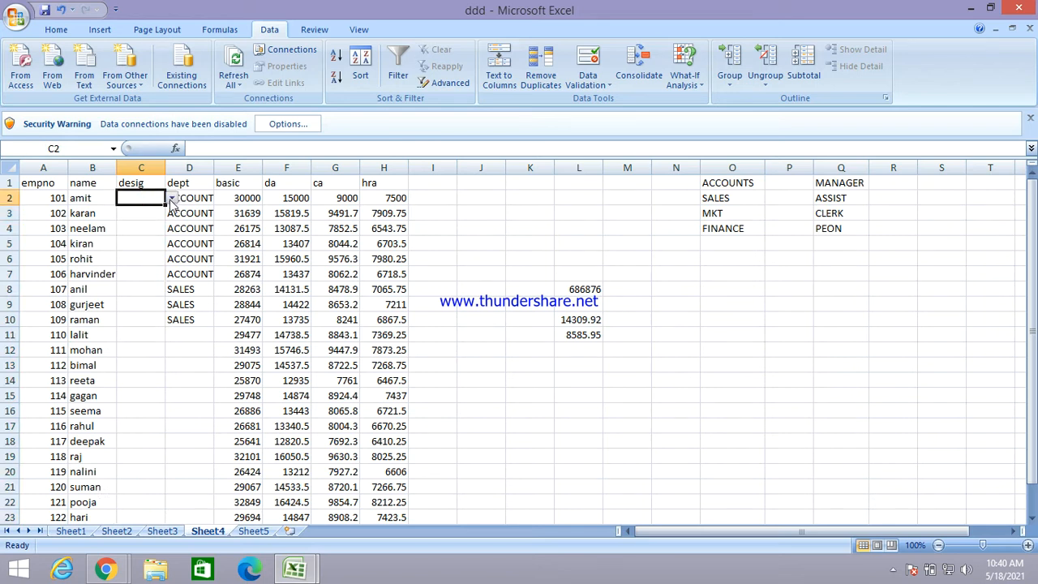
click(172, 199)
click(146, 210)
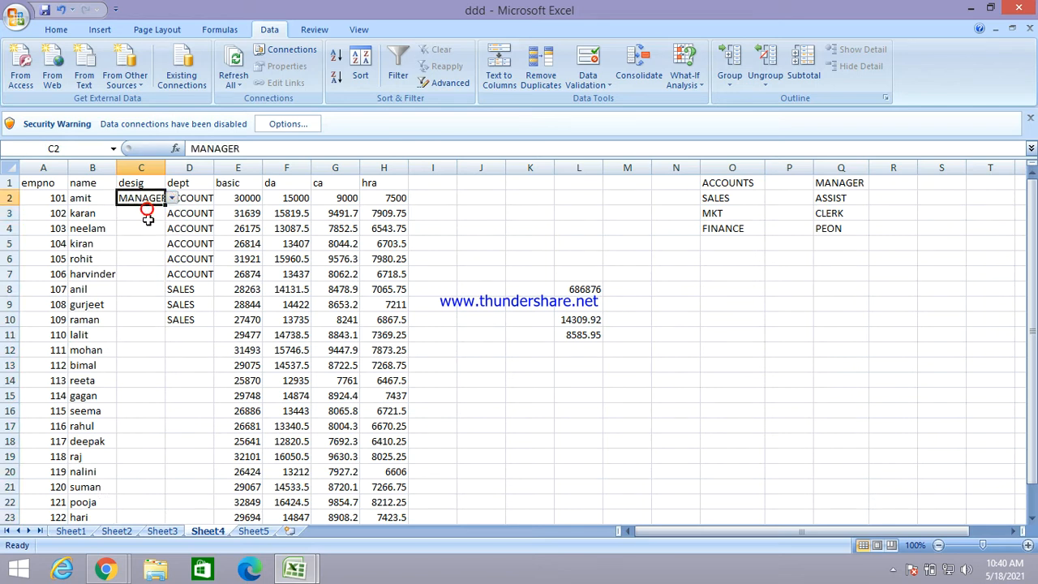
click(144, 210)
click(172, 212)
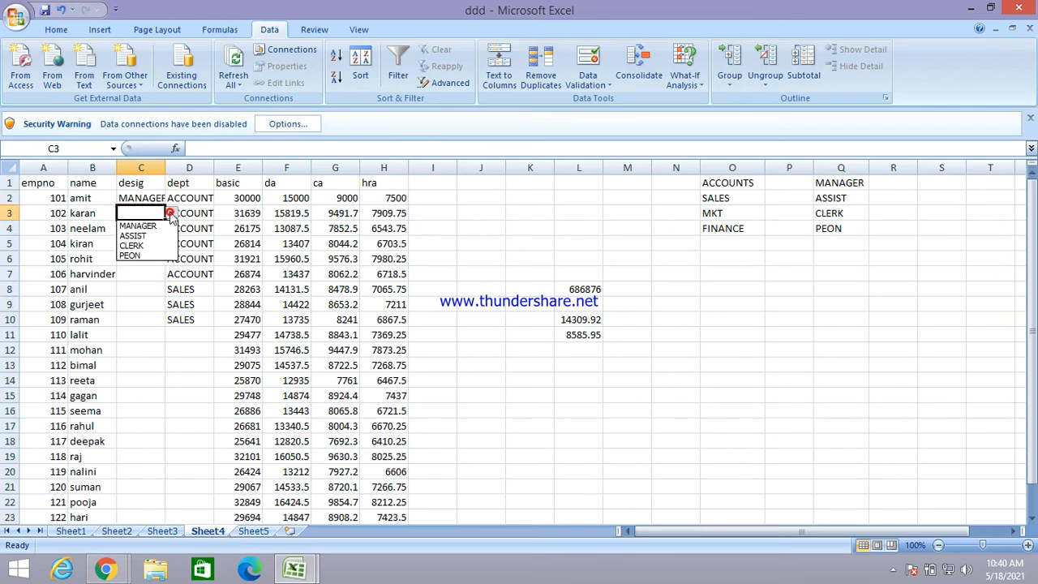
click(136, 235)
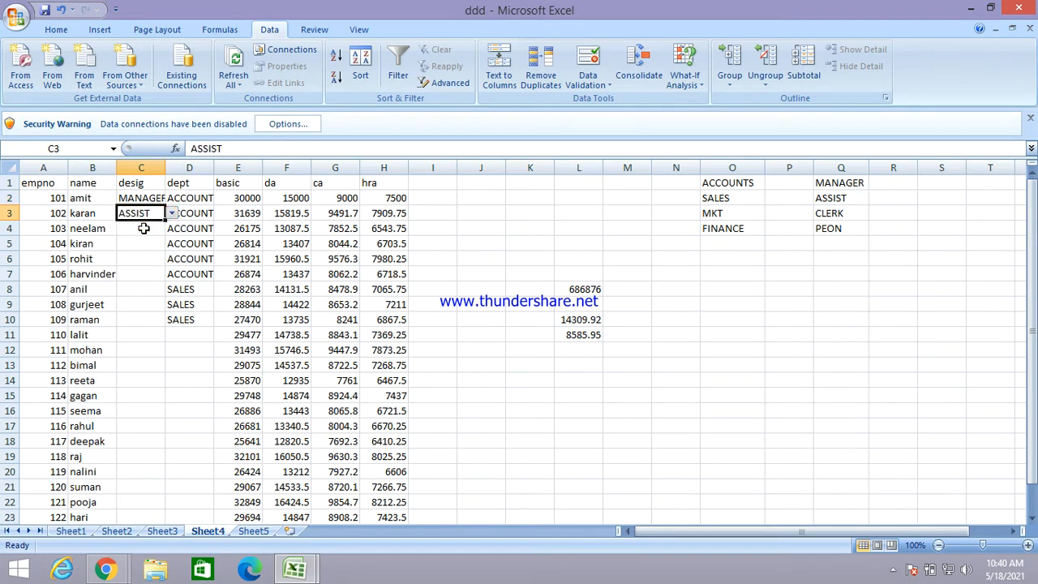
- Choose CLERK from the dropdown lists for cells C4, C5 and C6 in the desig column
click(142, 228)
click(174, 230)
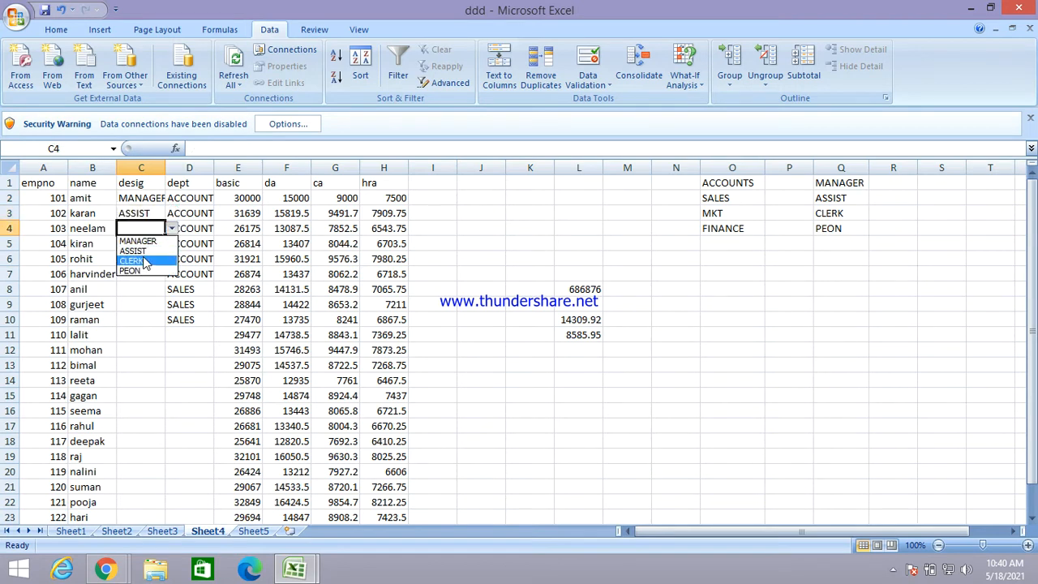
click(135, 261)
click(155, 243)
click(172, 243)
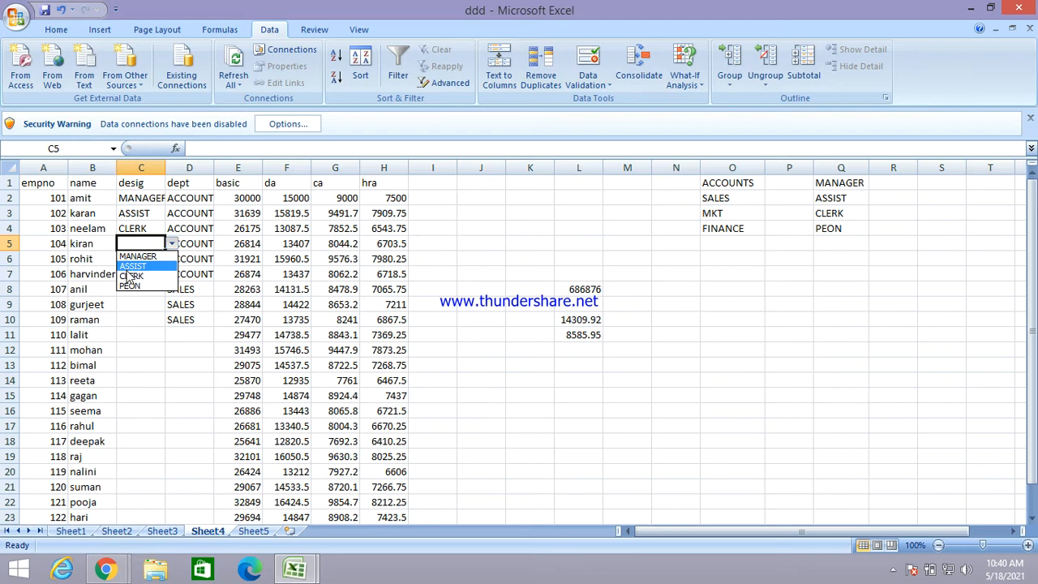
click(156, 275)
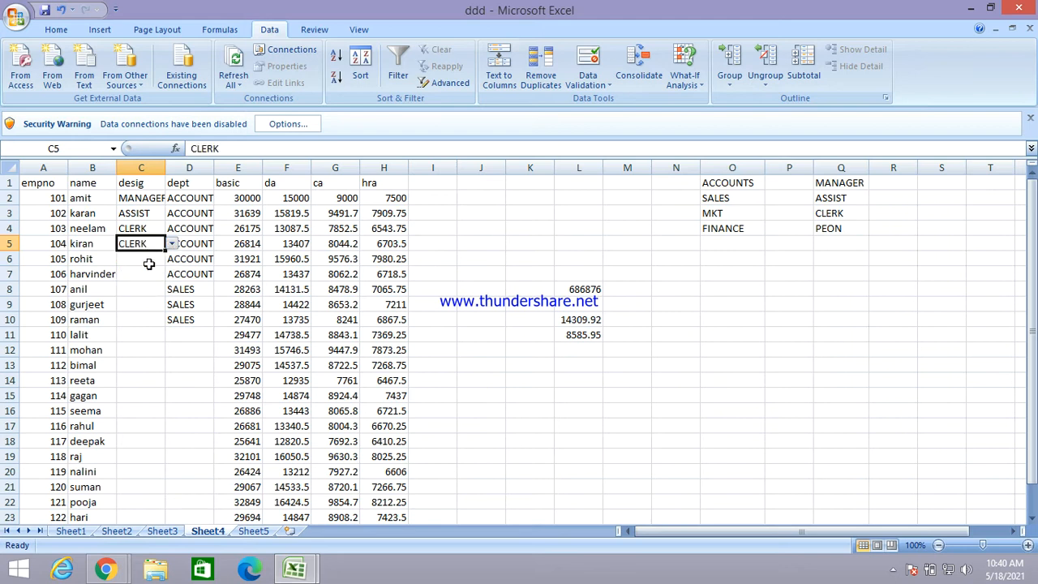
click(150, 260)
click(172, 259)
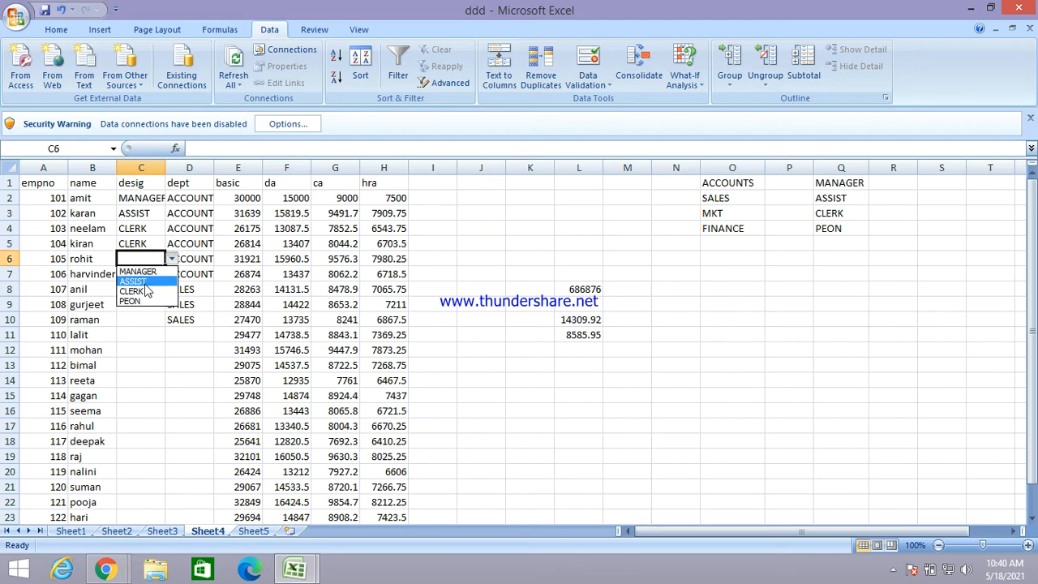
click(146, 291)
- Choose PEON for cell C7 and MANAGER for cell C8 from the desig dropdown lists
click(144, 274)
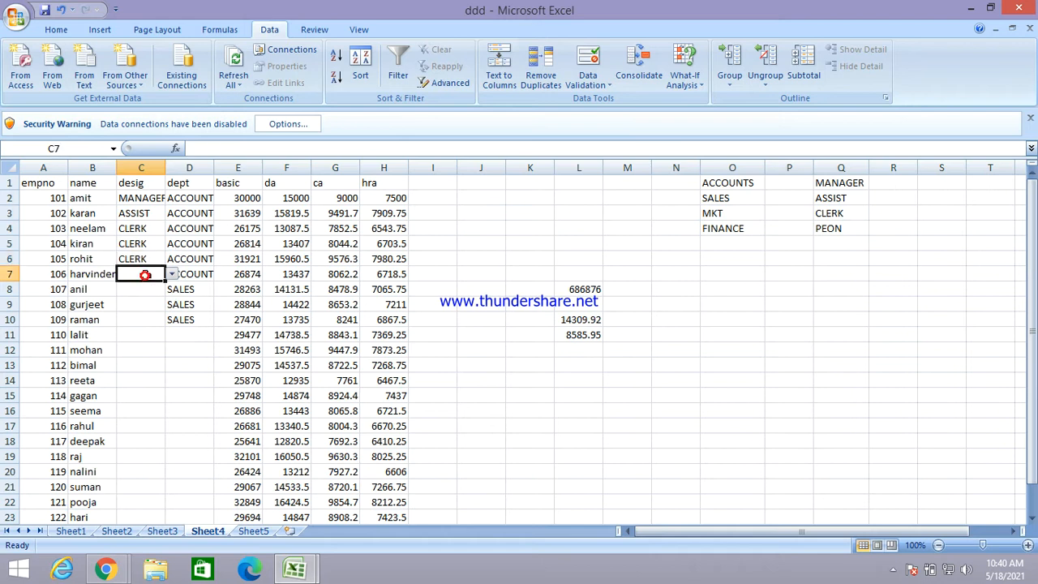
click(177, 276)
click(144, 273)
click(169, 275)
click(136, 316)
click(143, 289)
click(172, 289)
click(144, 304)
- Choose MANAGER for cell C9 and ASSIST for cell C10 from the desig dropdown lists
click(143, 305)
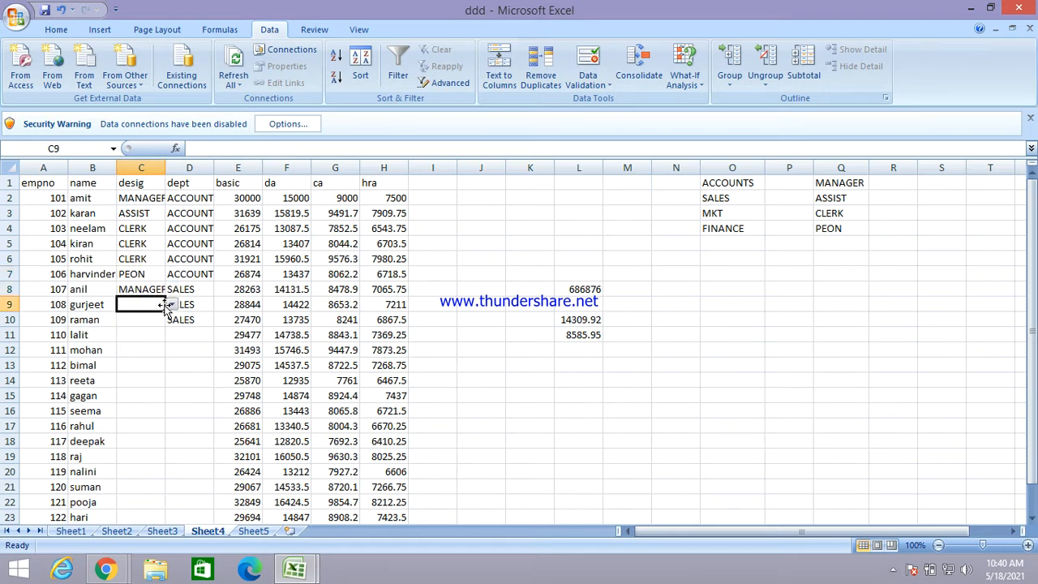
click(172, 305)
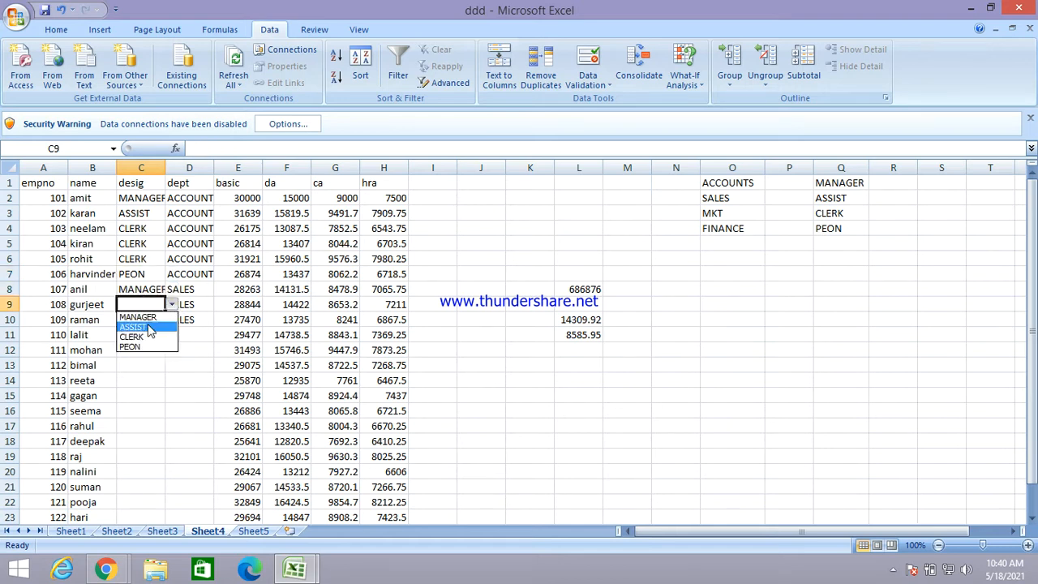
click(150, 319)
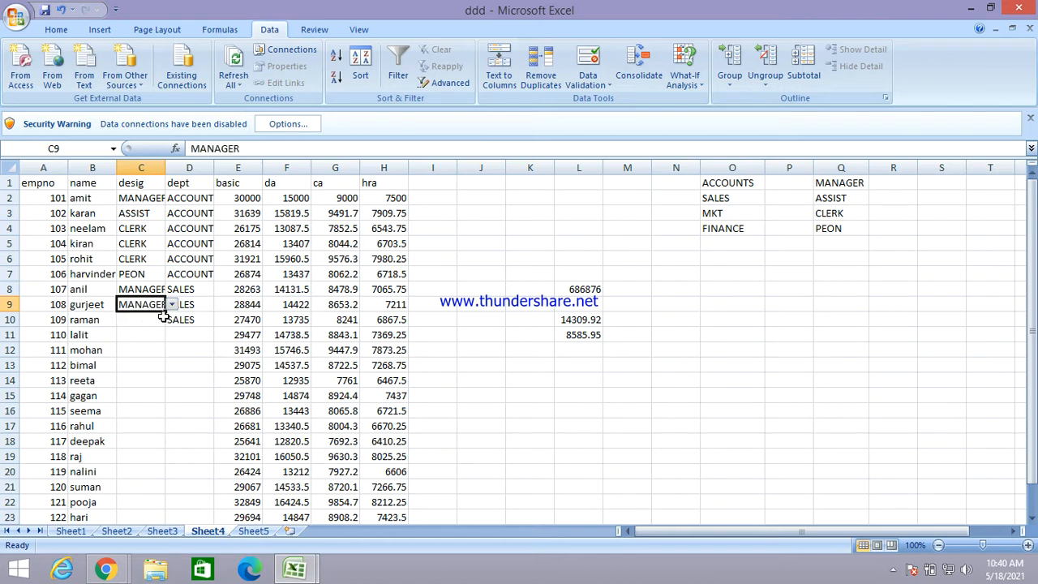
click(147, 322)
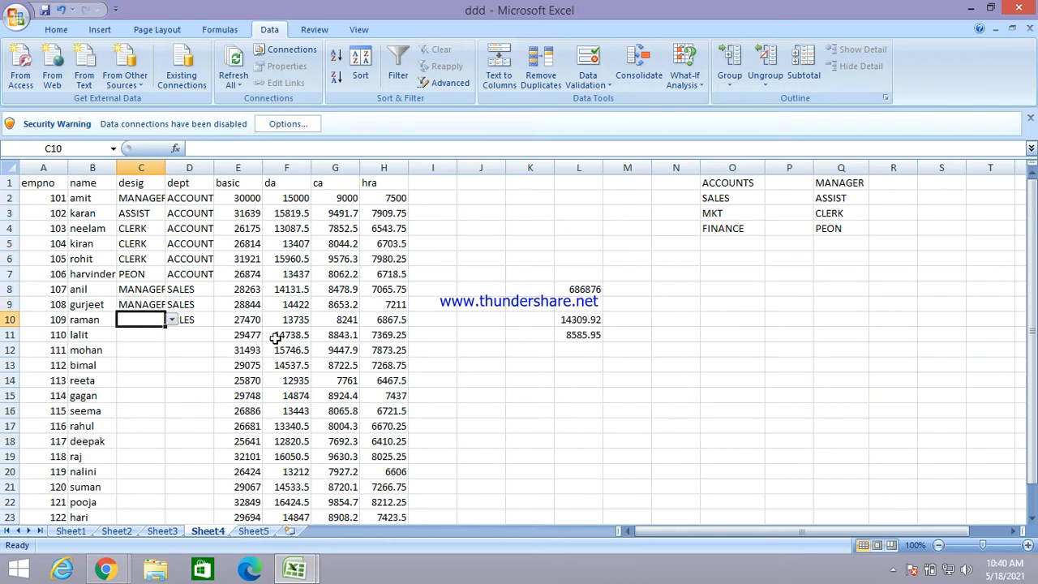
click(172, 320)
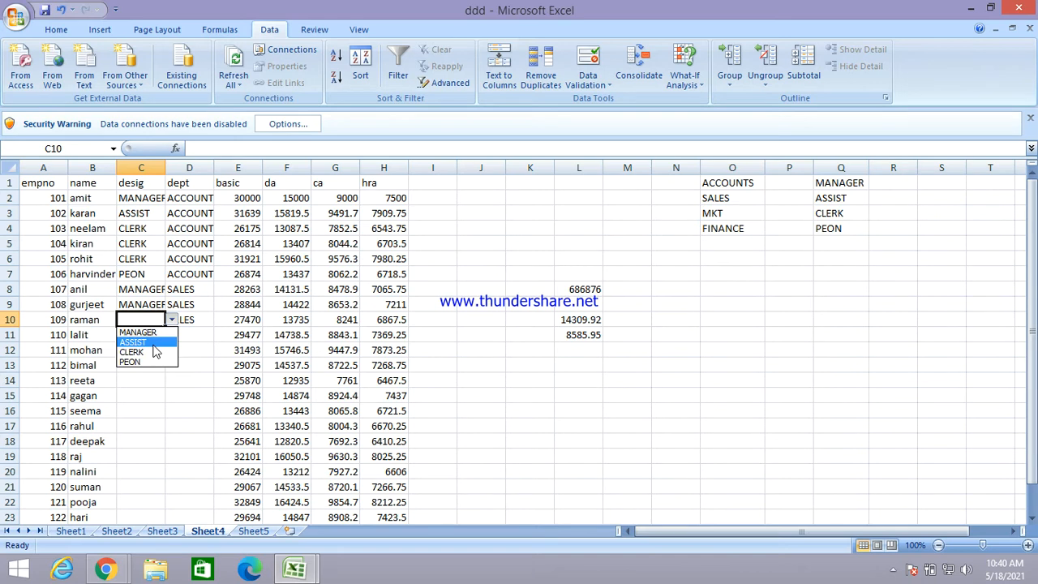
click(144, 340)
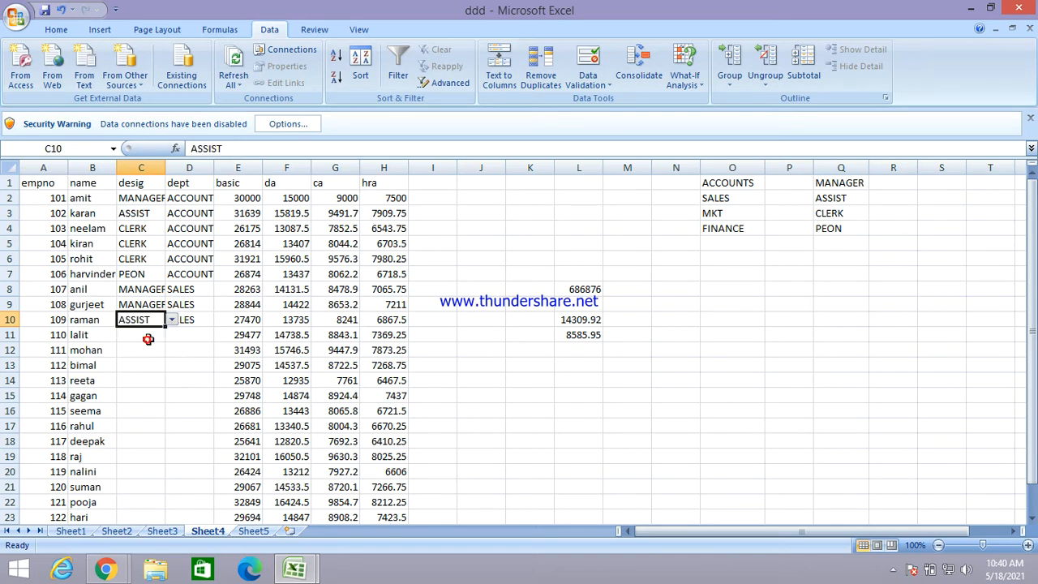
click(442, 318)
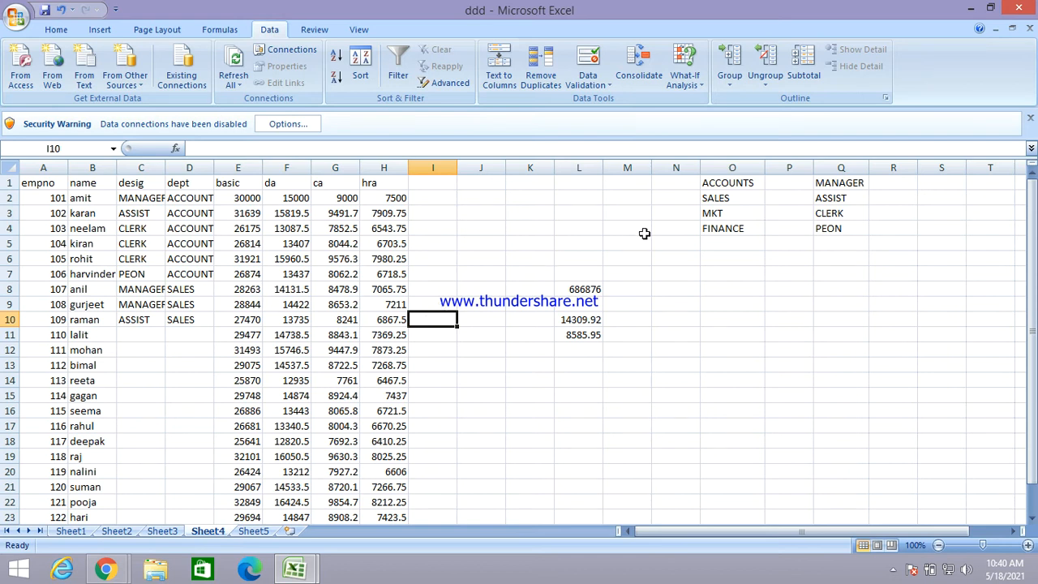
click(803, 271)
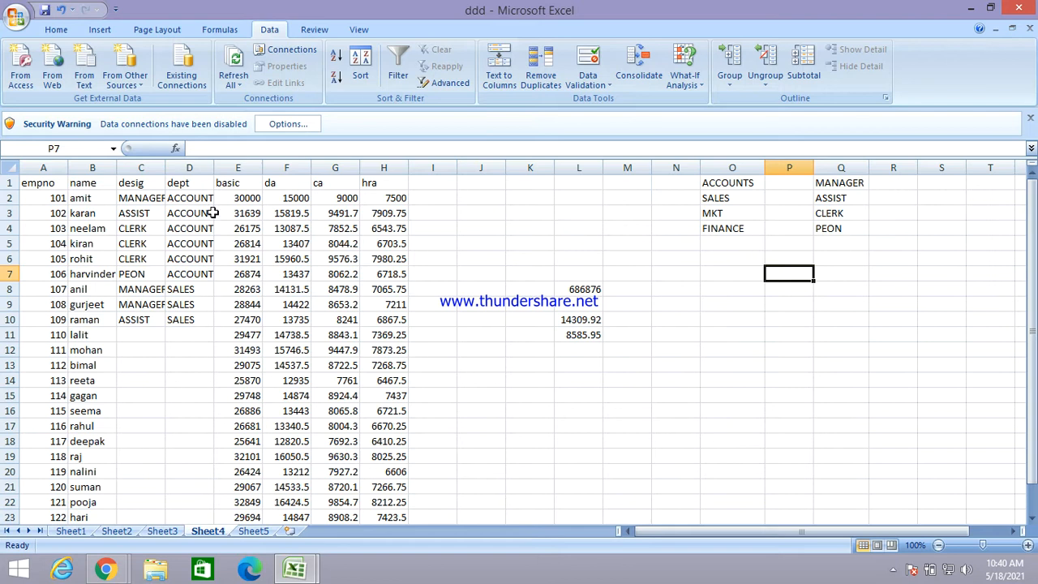
- Delete the entries below the dept header and clear all data validation from those cells
drag(189, 204, 209, 460)
key(Delete)
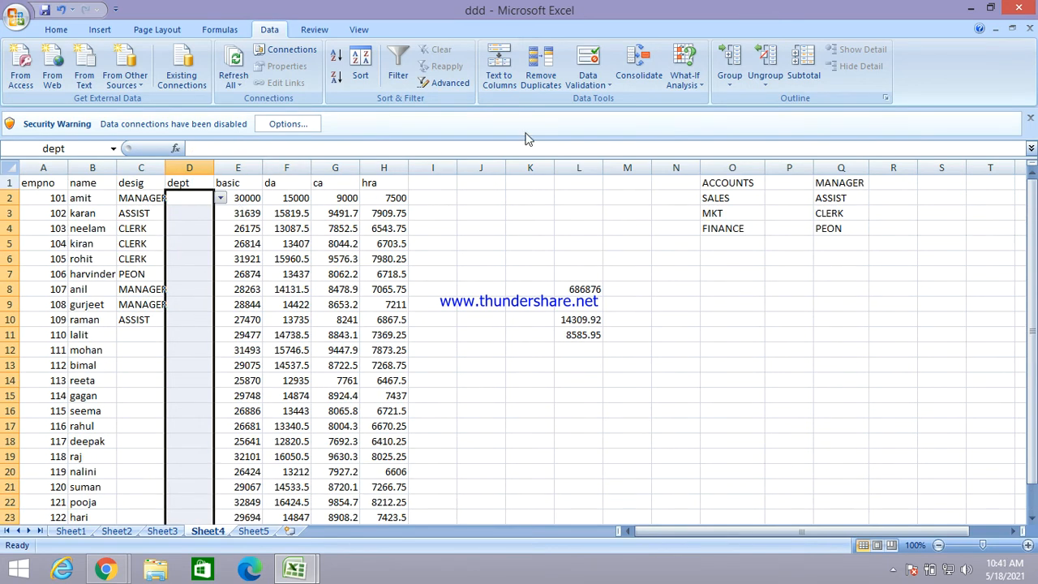
click(606, 86)
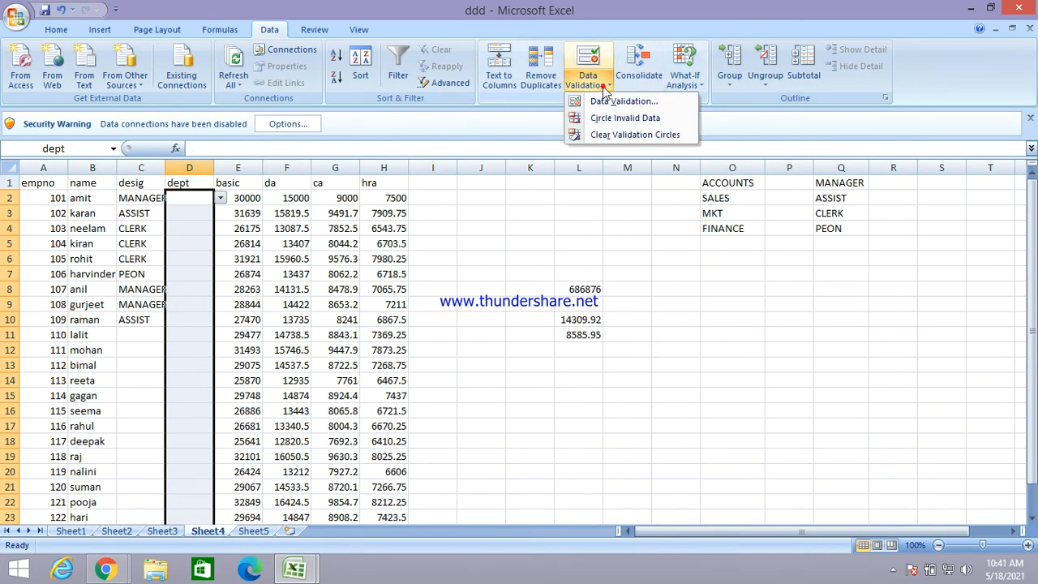
click(636, 105)
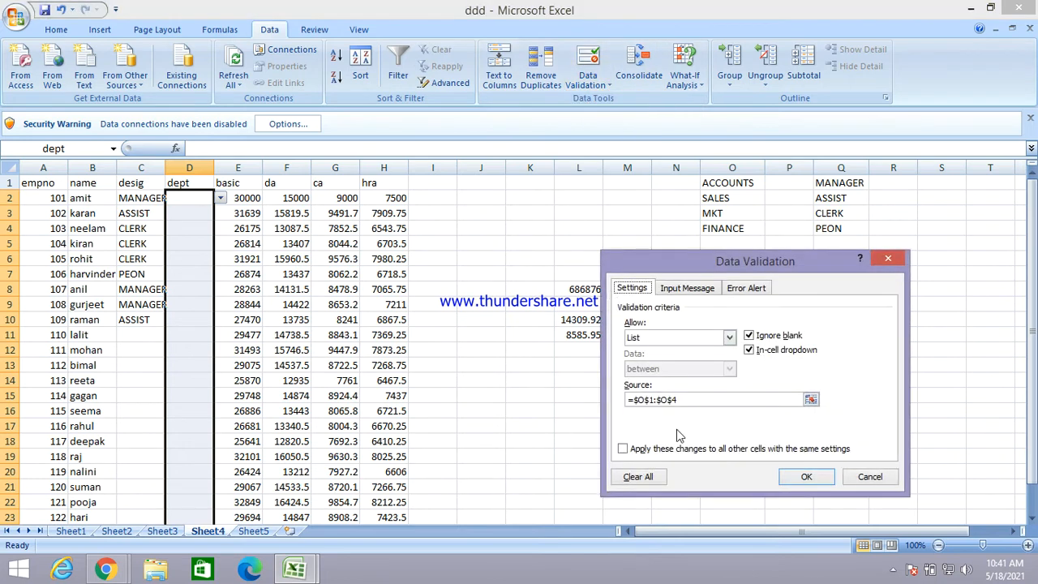
click(639, 478)
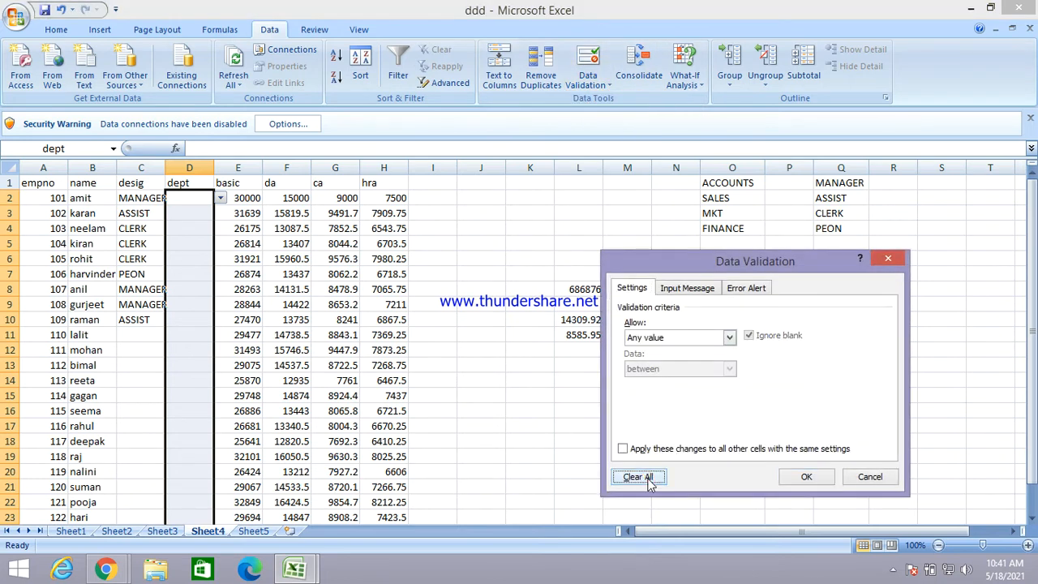
click(795, 477)
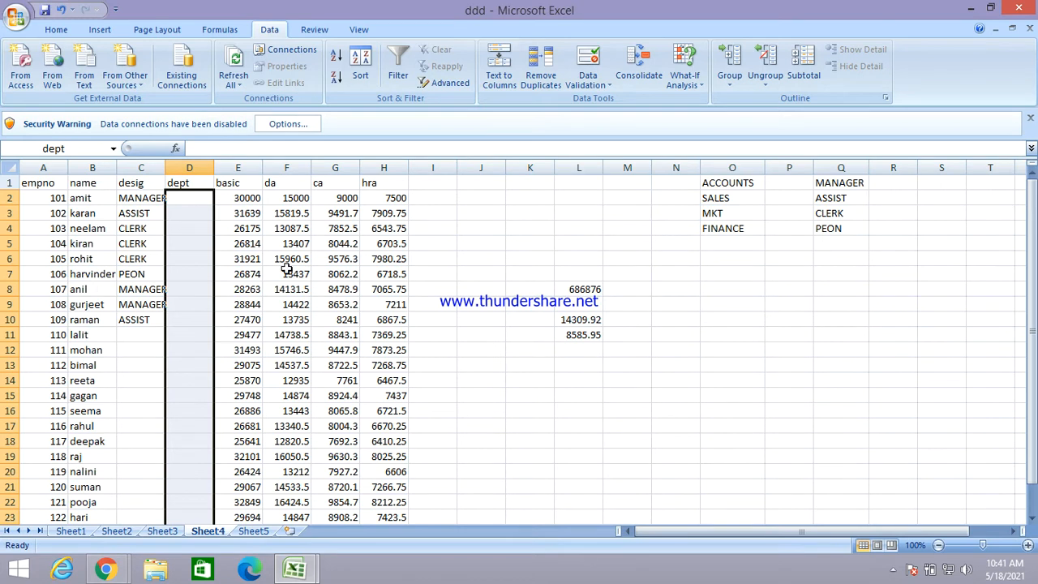
click(200, 199)
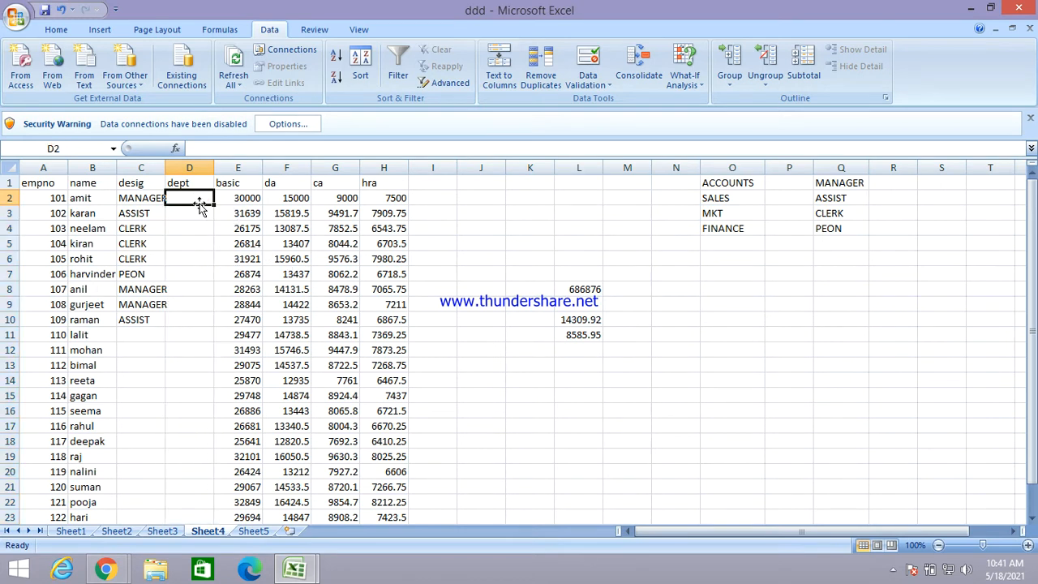
- Widen the desig column so that its longest entries fit
click(547, 422)
drag(161, 168, 180, 168)
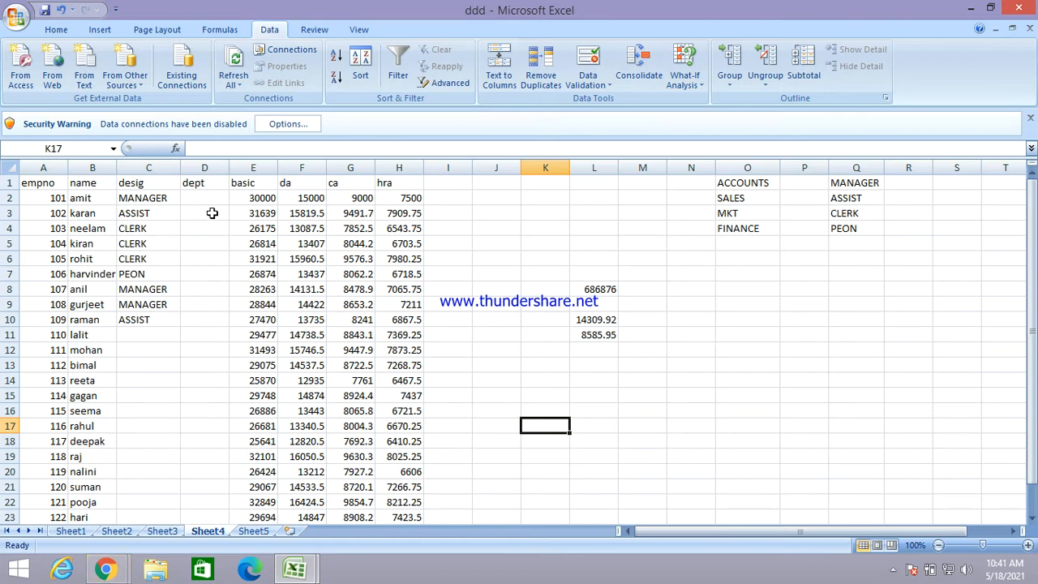
- Apply list data validation to the empty dept cells D2:D25, using =$O$1:$O$4 as the source
drag(213, 201, 209, 473)
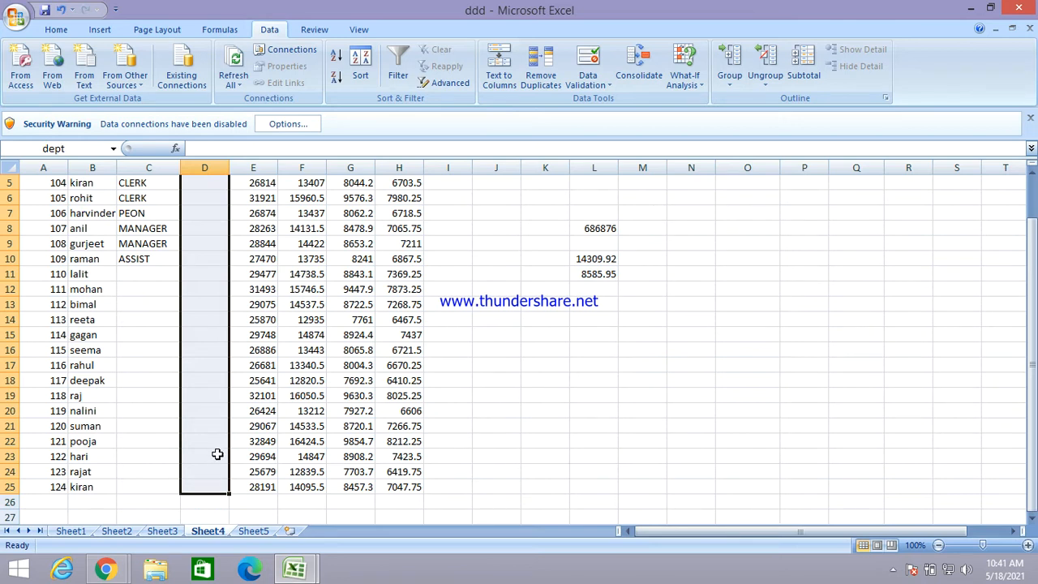
click(581, 91)
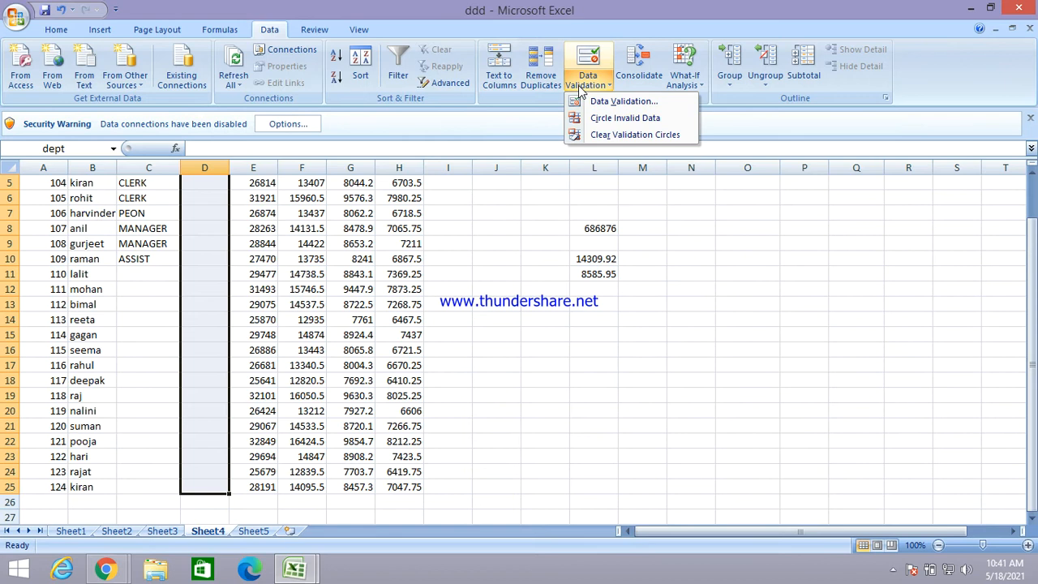
click(607, 101)
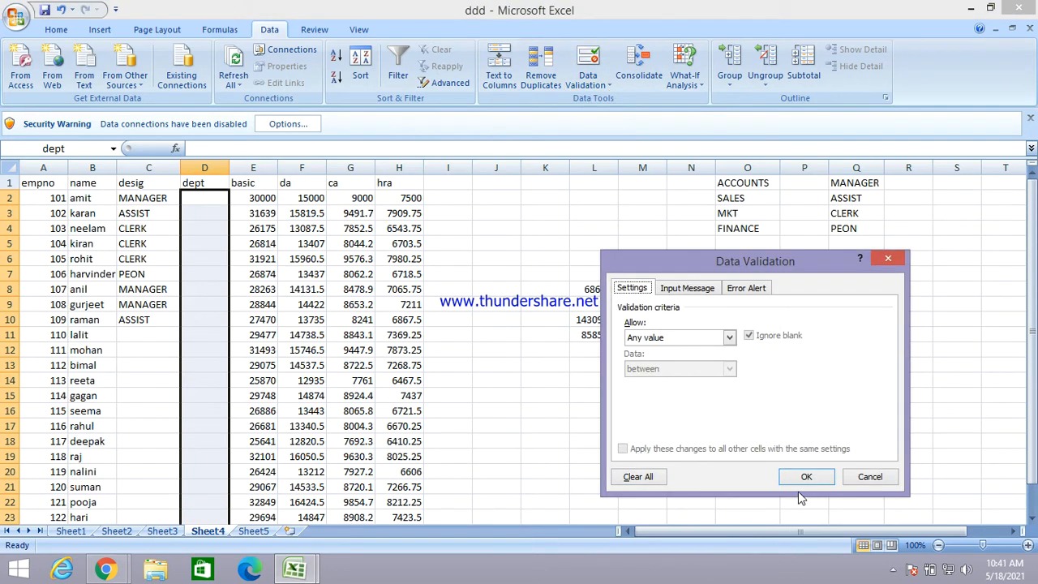
click(730, 338)
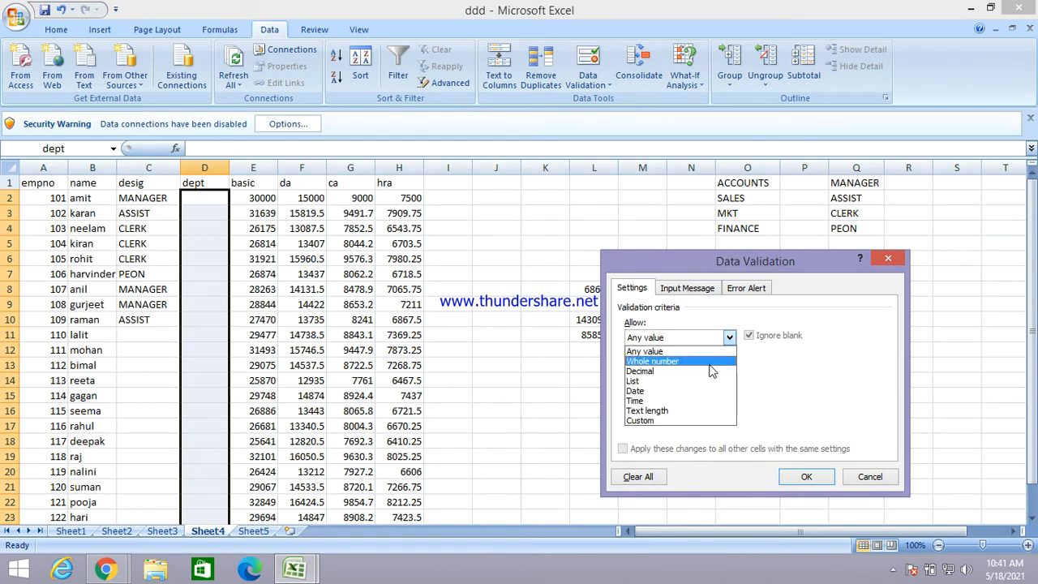
click(637, 382)
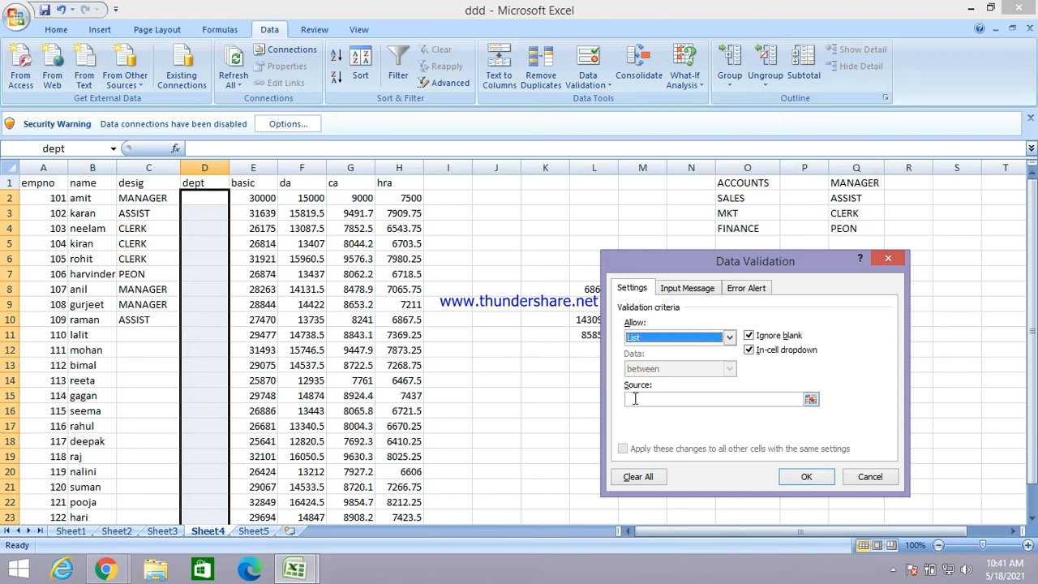
click(635, 398)
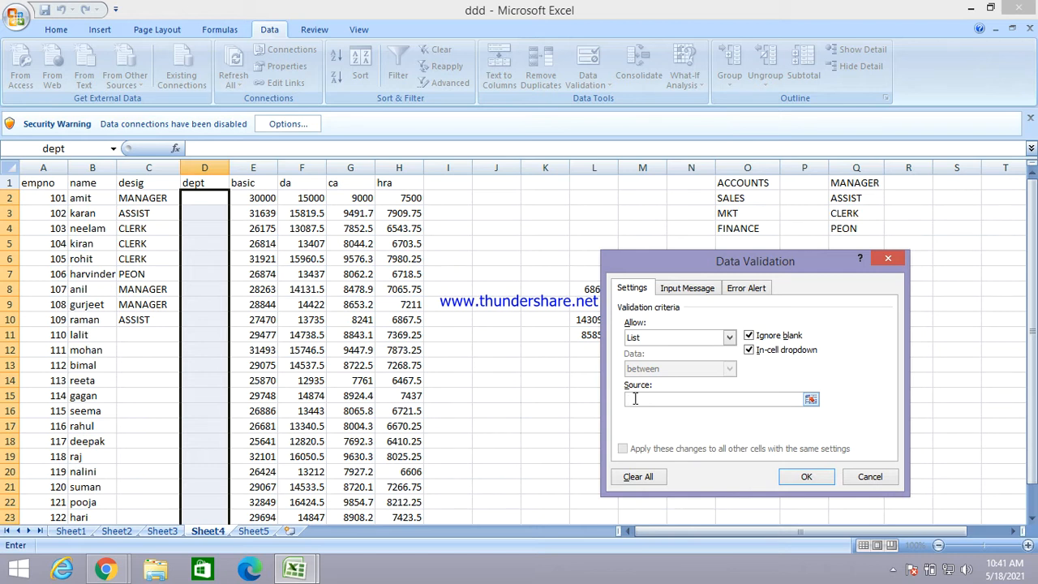
drag(730, 181, 734, 228)
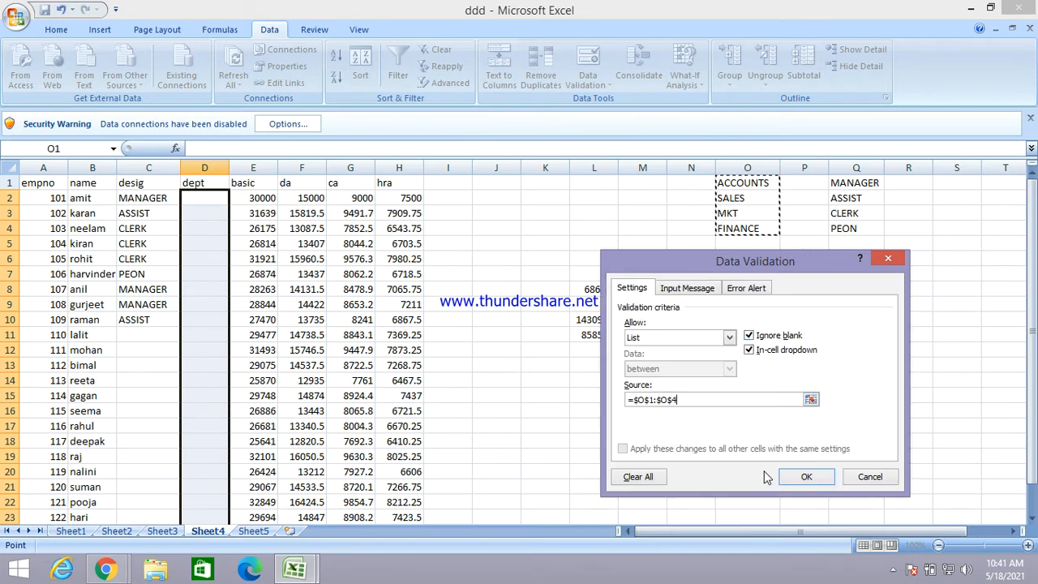
click(805, 478)
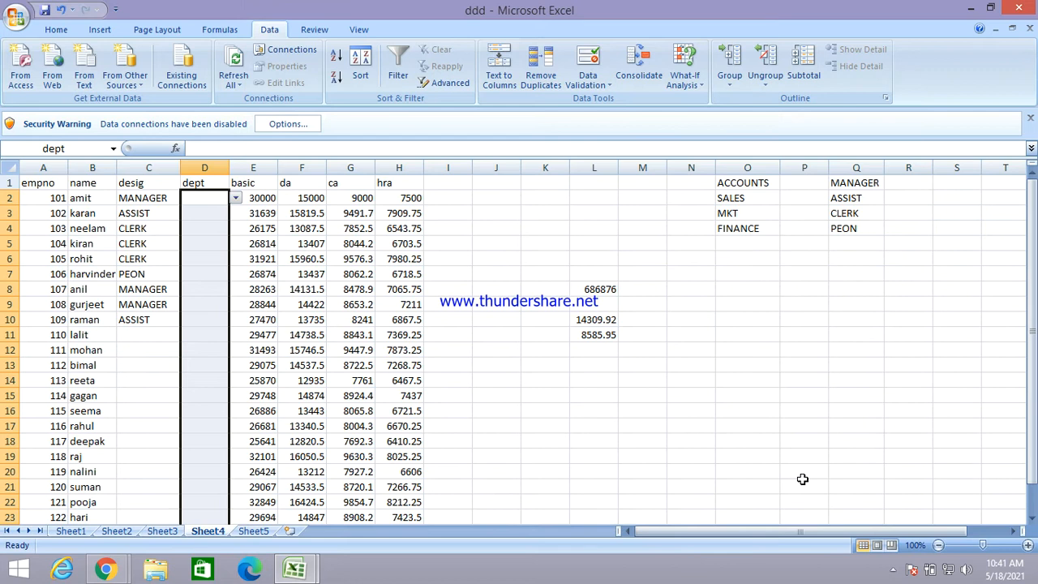
click(588, 394)
- Choose ACCOUNTS for cells D2, D3 and D4 from the dept dropdown lists
click(197, 198)
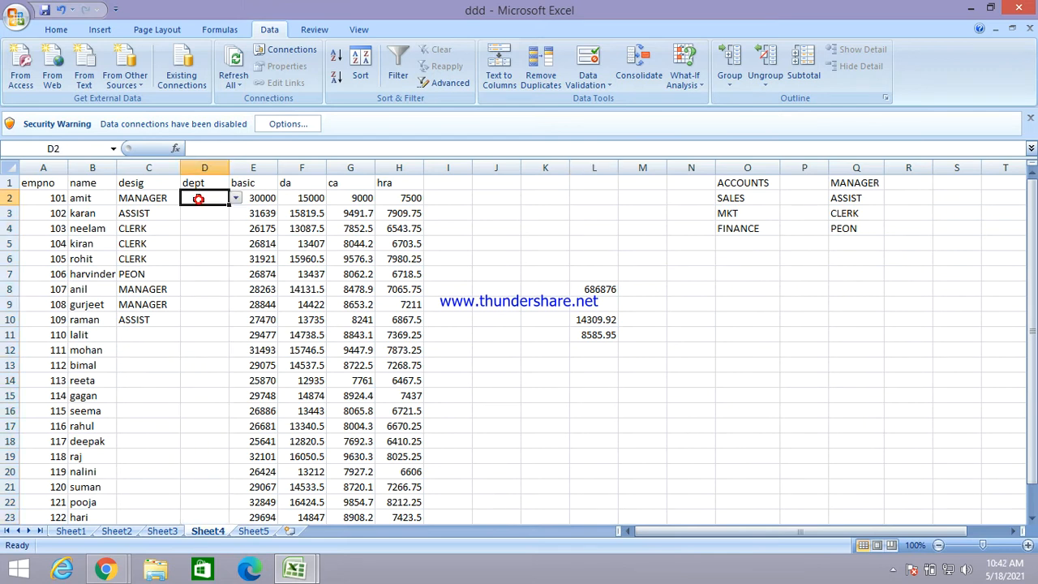
click(236, 199)
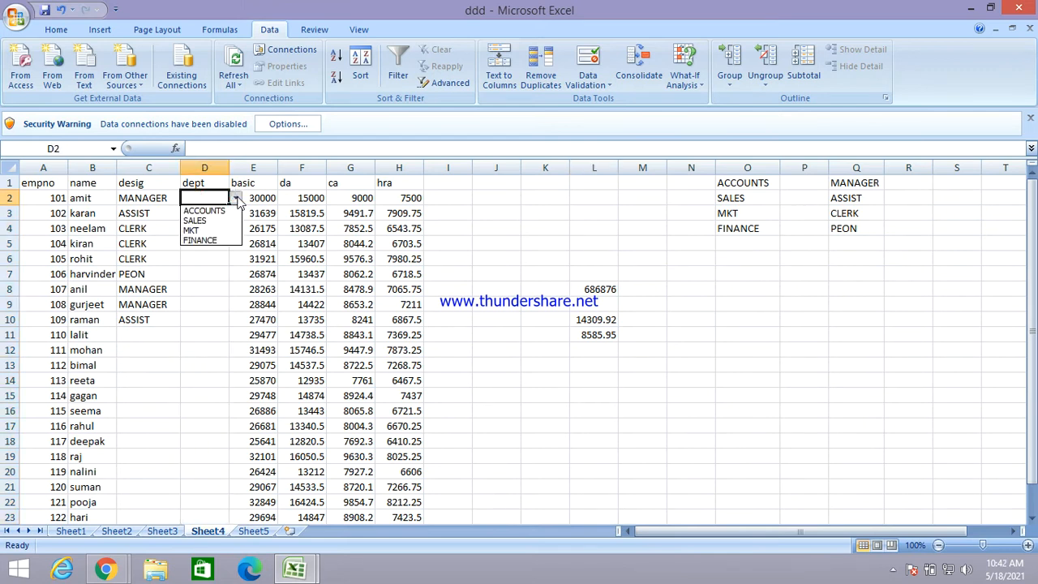
click(227, 210)
click(211, 213)
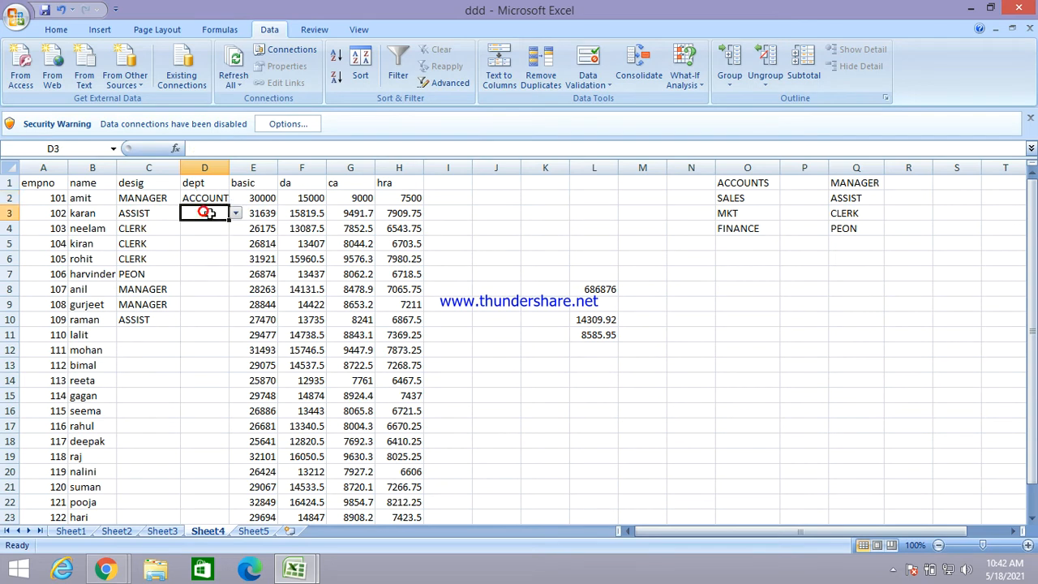
click(236, 213)
click(221, 226)
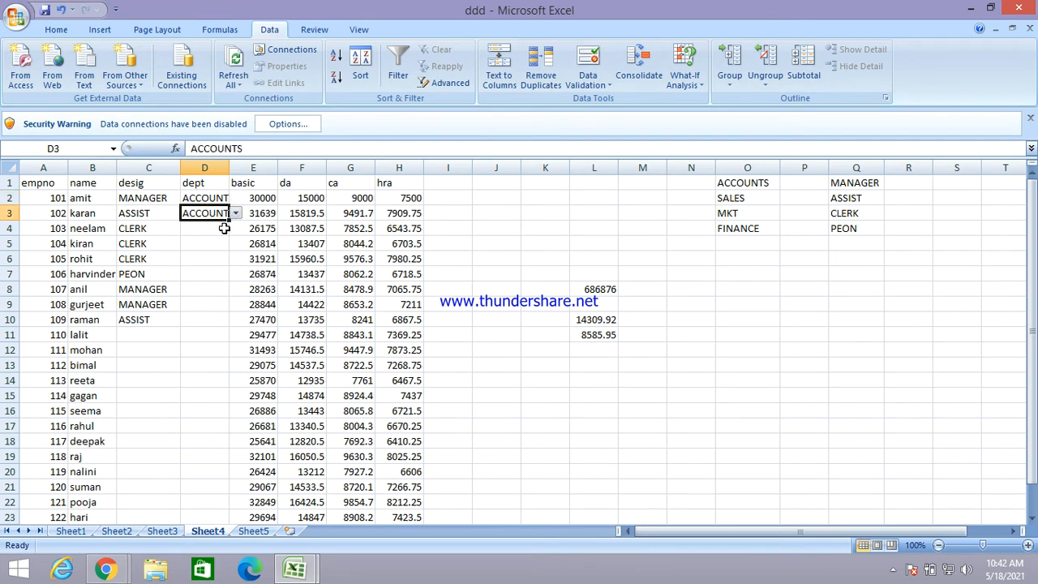
click(223, 228)
click(236, 228)
click(209, 241)
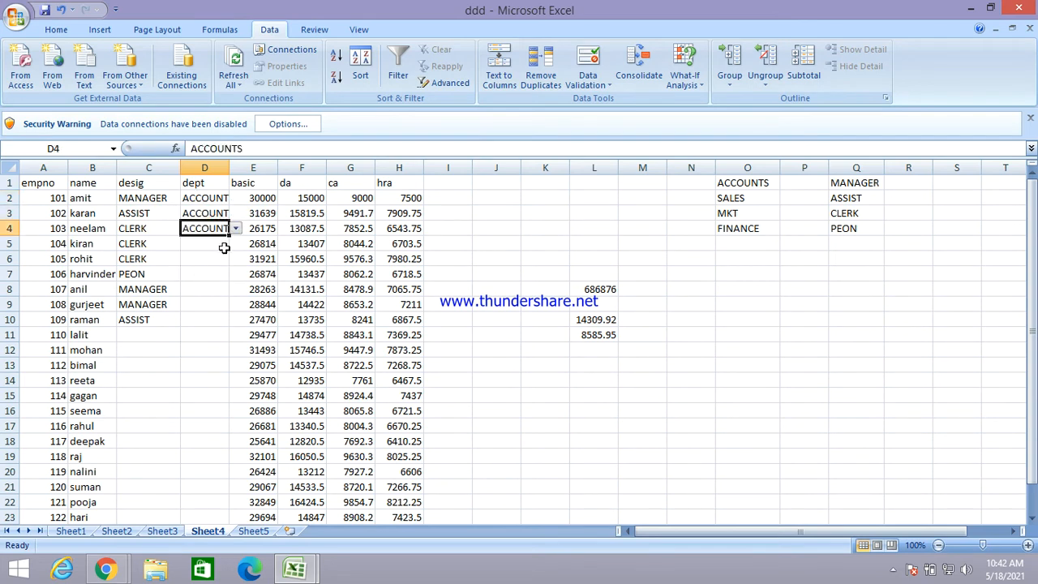
click(272, 277)
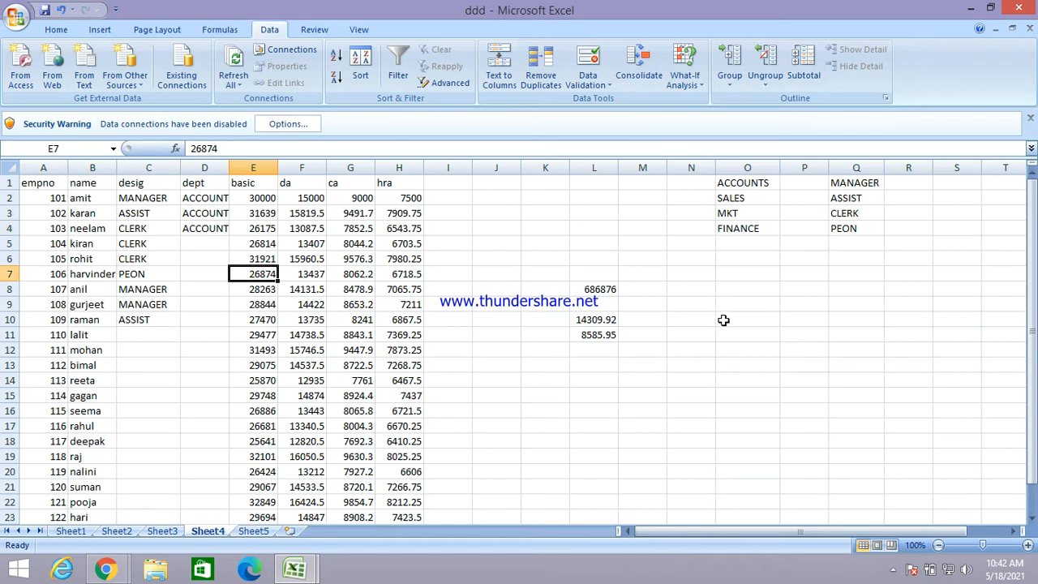
scroll(730, 323, down, 2)
scroll(730, 322, up, 2)
scroll(730, 323, down, 3)
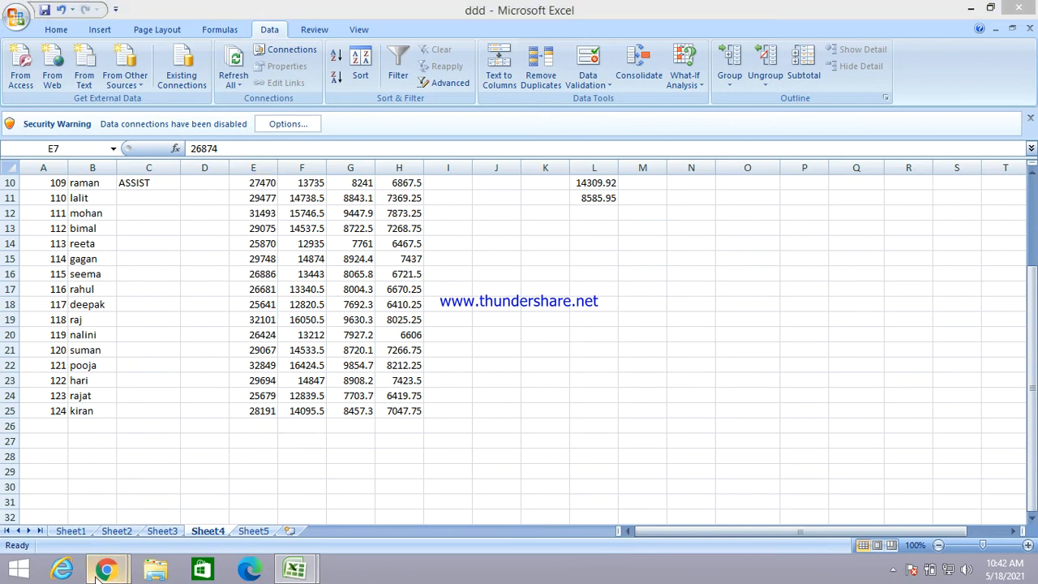
mouse_move(95, 576)
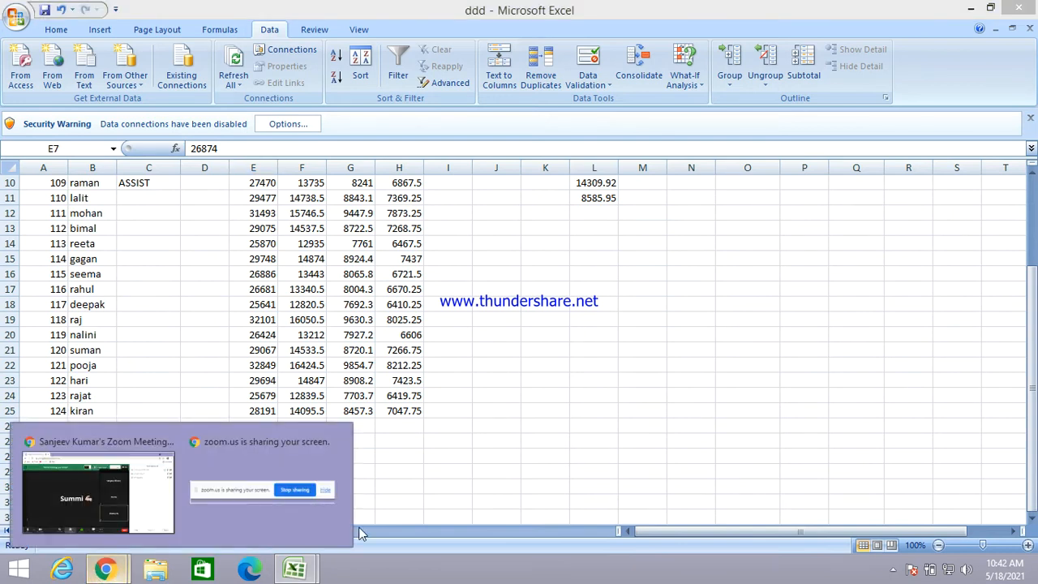
click(98, 487)
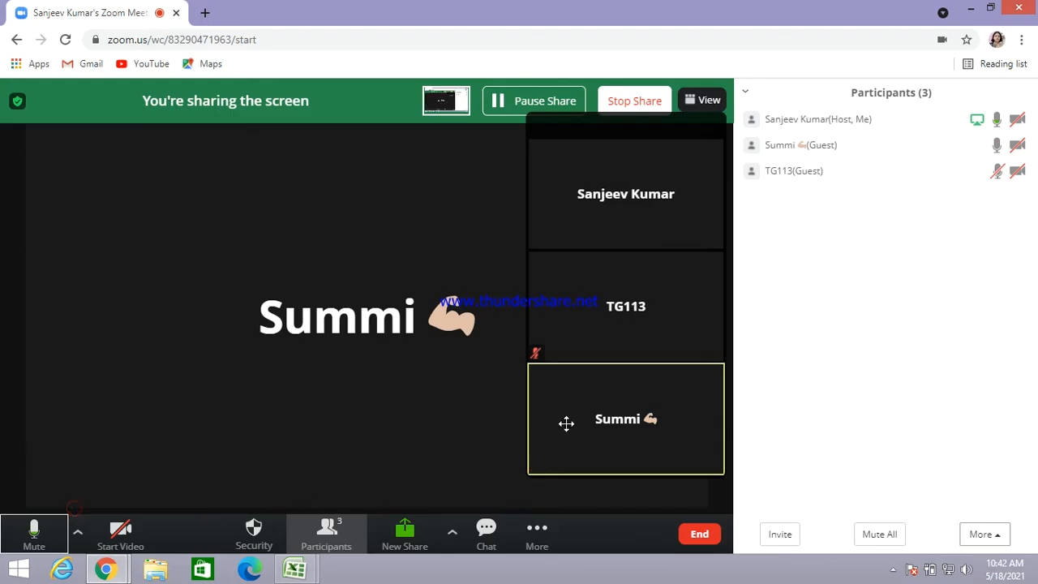
click(973, 11)
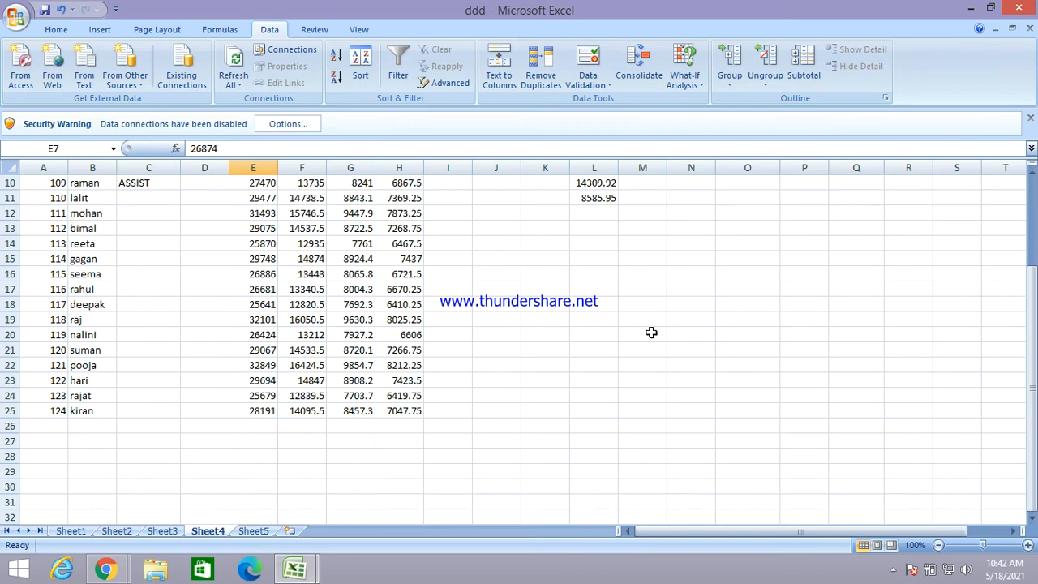
scroll(651, 332, up, 3)
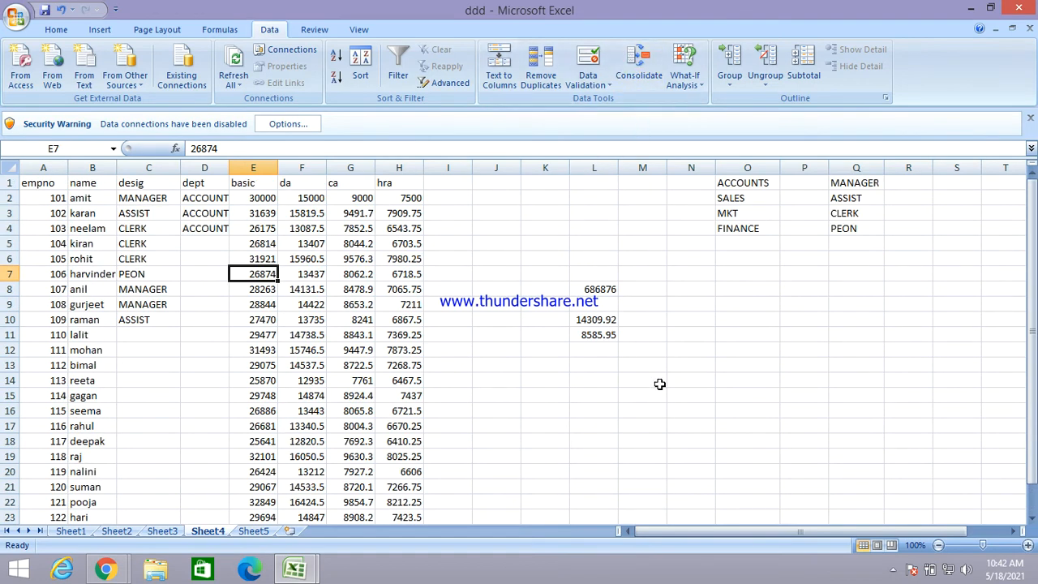
scroll(660, 383, down, 6)
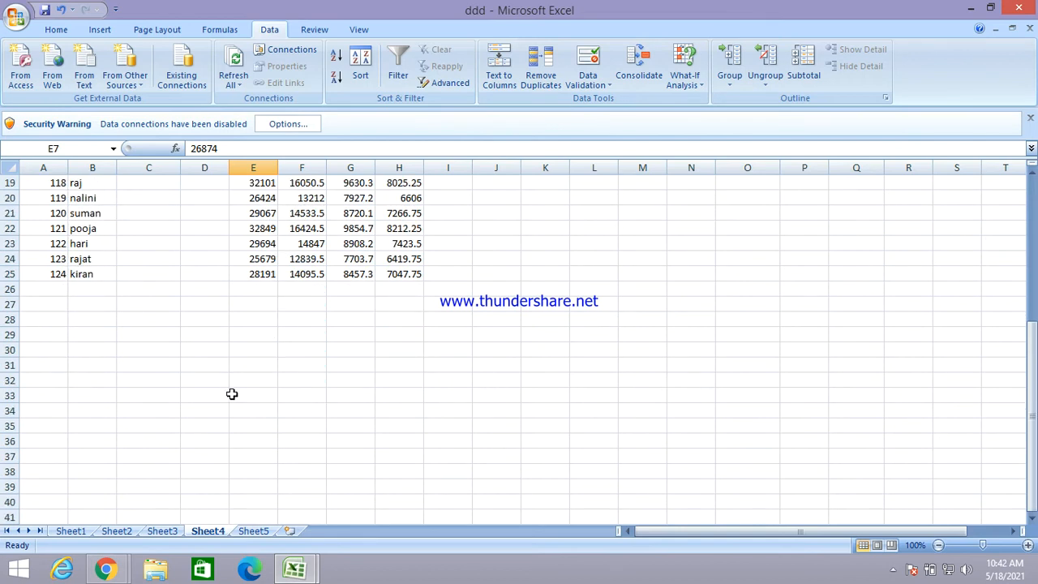
scroll(392, 385, up, 6)
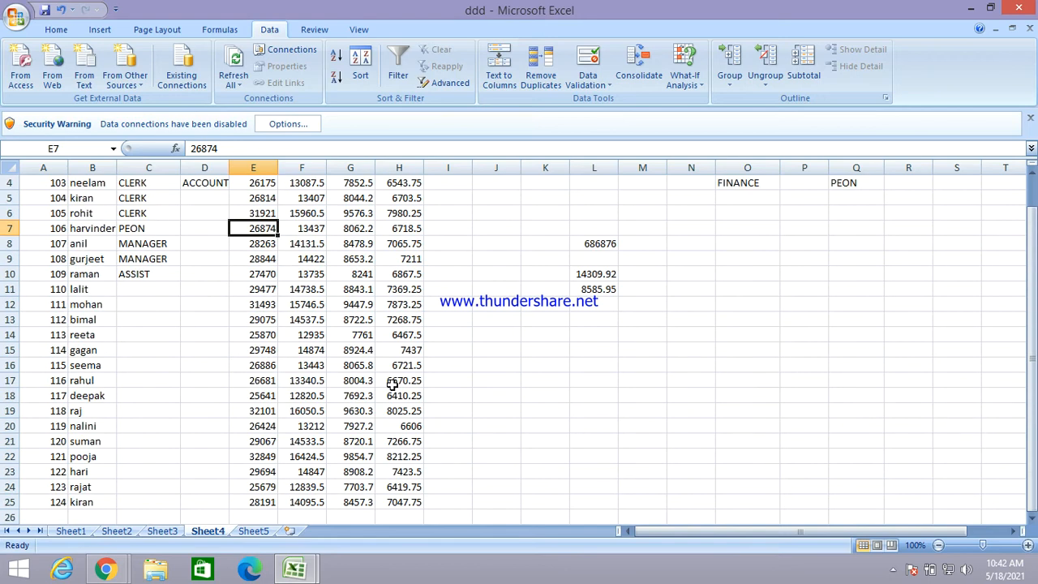
scroll(391, 385, down, 3)
scroll(392, 384, down, 4)
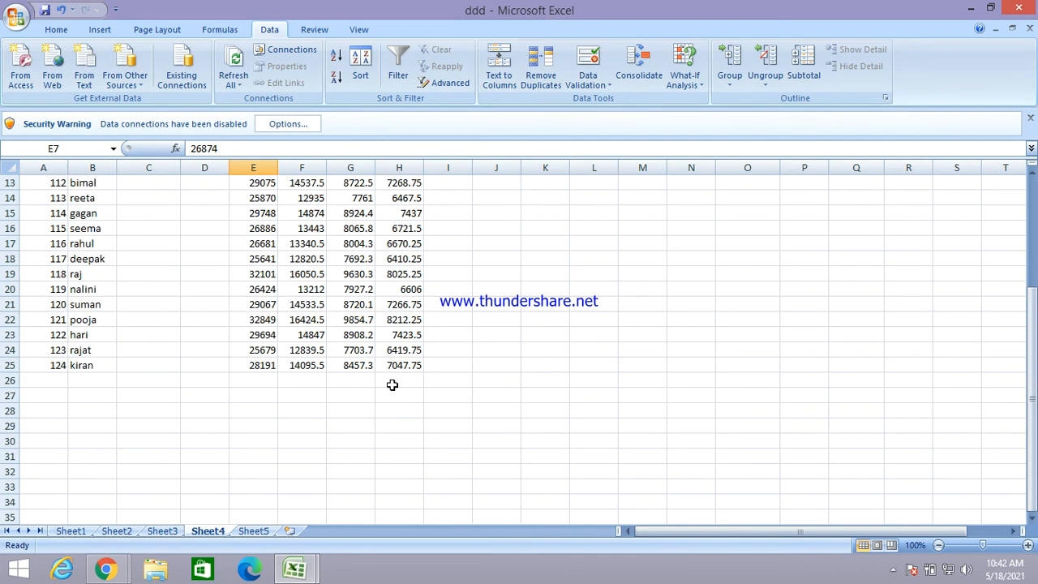
click(56, 340)
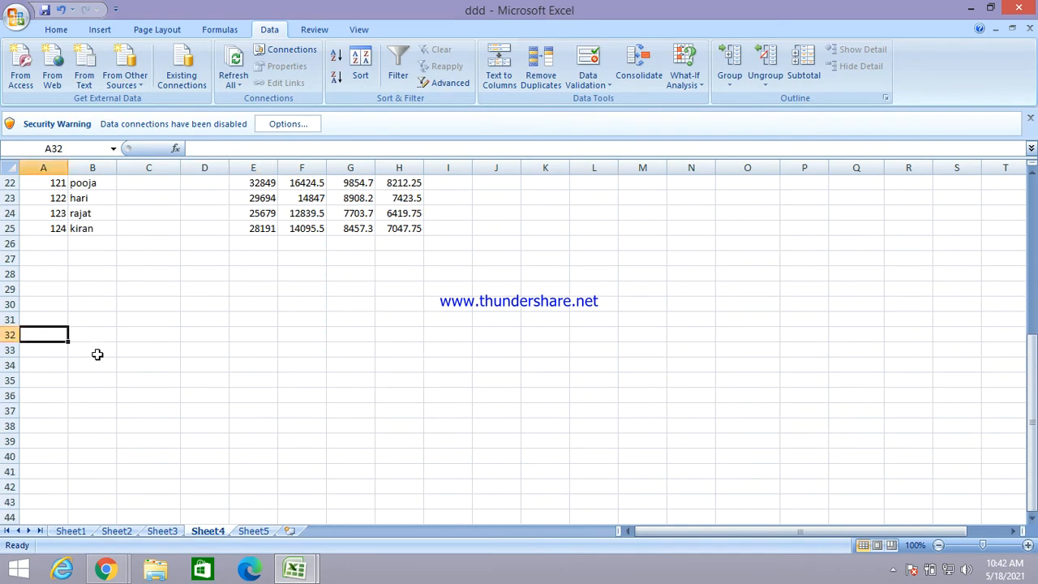
- Open the ggg workbook and copy range A1:G8 of the marks table on Sheet2
click(16, 17)
click(120, 79)
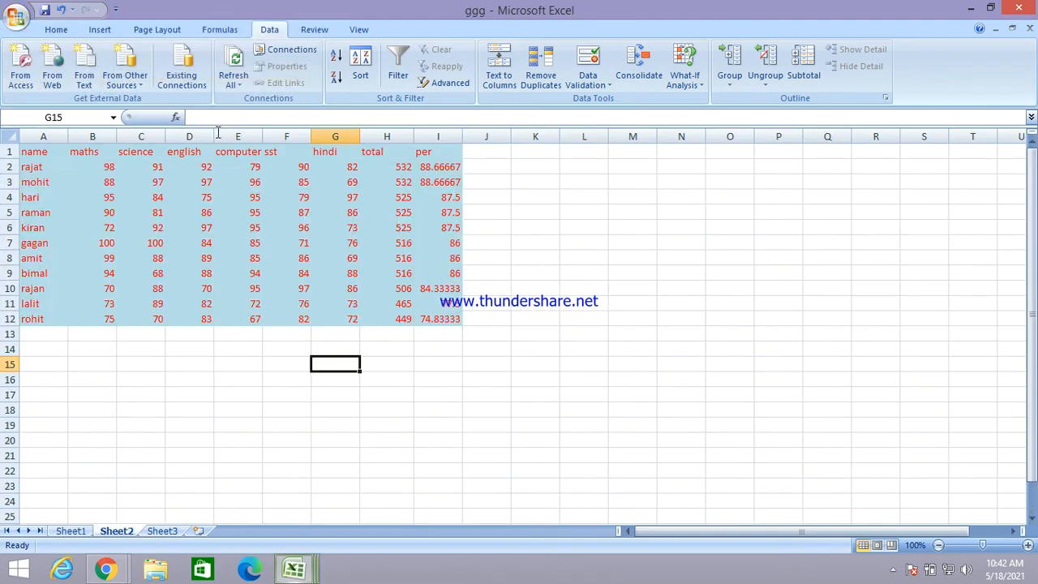
drag(38, 151, 336, 268)
key(ctrl+c)
right_click(297, 203)
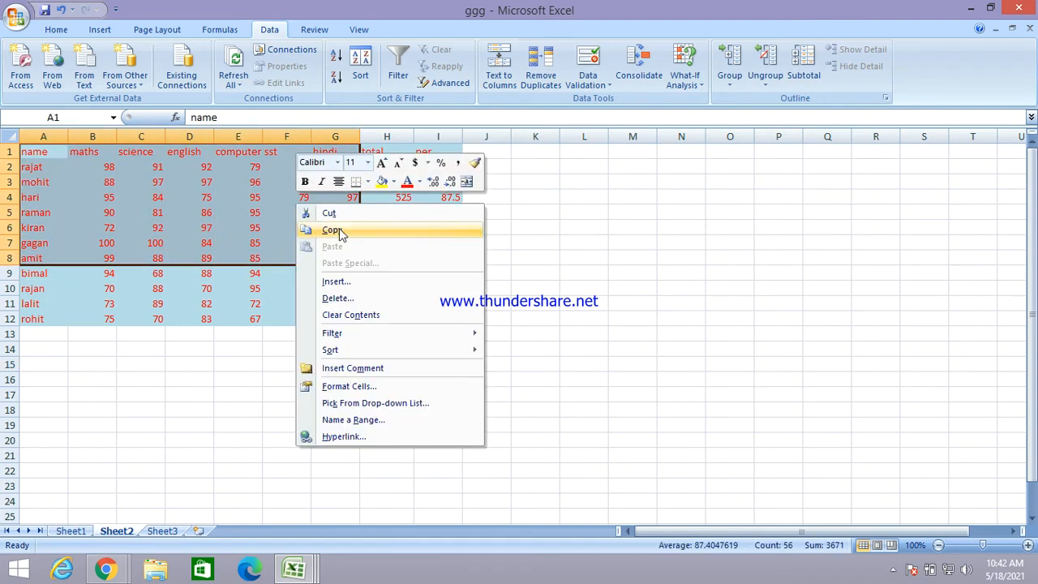
click(339, 231)
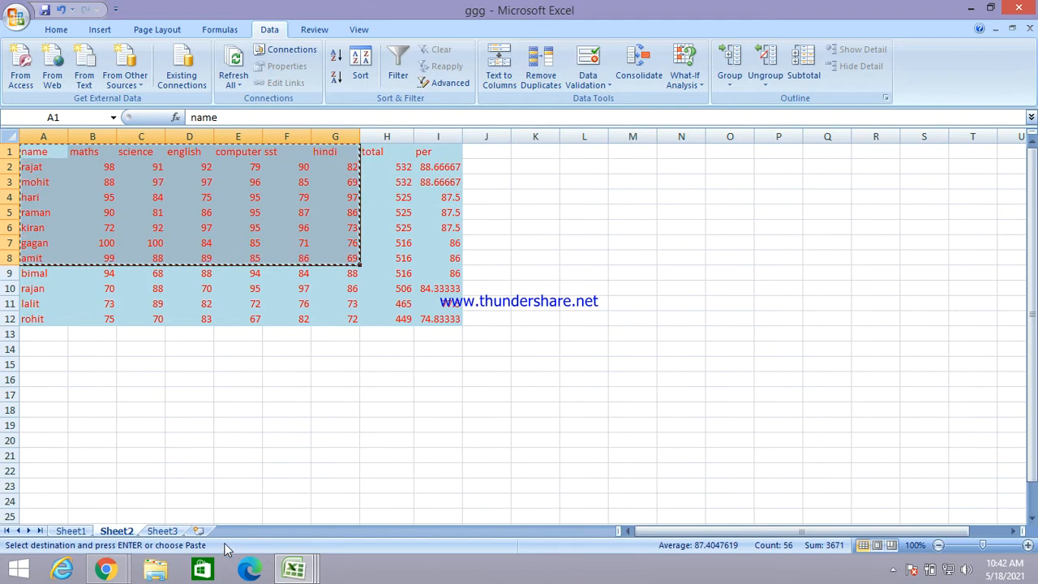
- Paste the copied marks table onto Sheet3 three times, starting at cells A1, A14 and K1
click(162, 531)
right_click(42, 154)
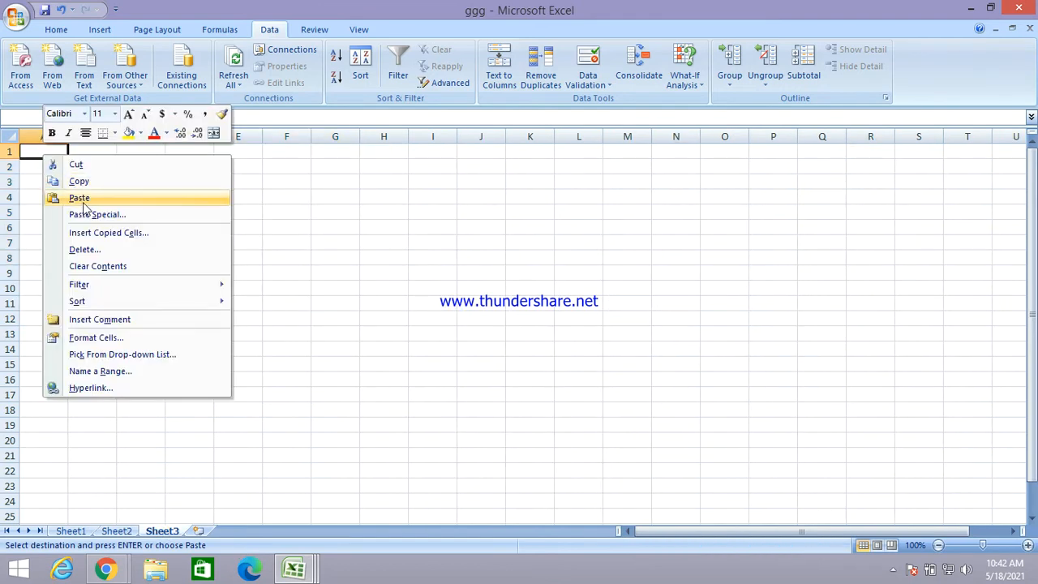
click(79, 200)
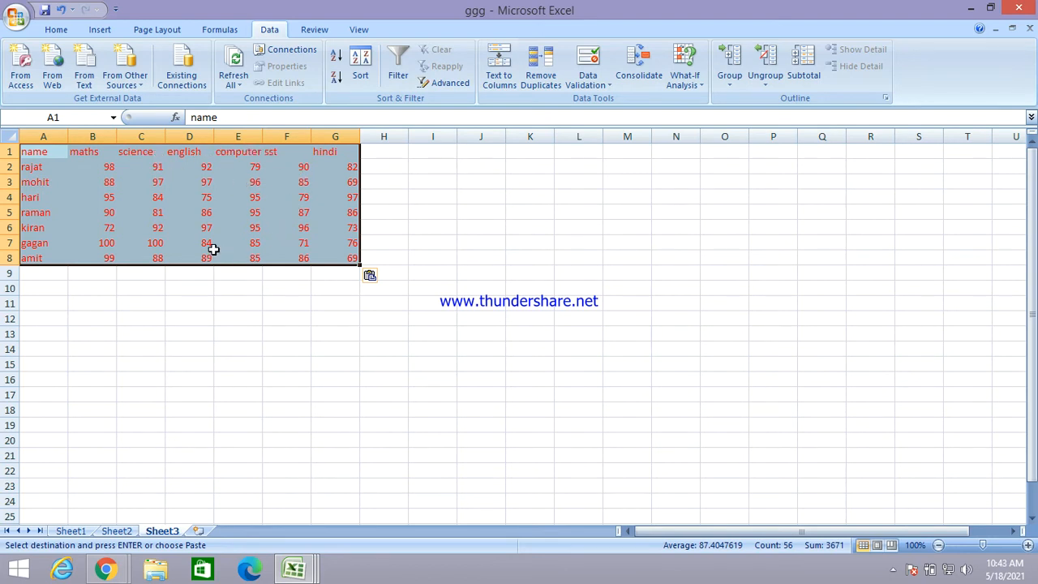
click(39, 347)
right_click(40, 351)
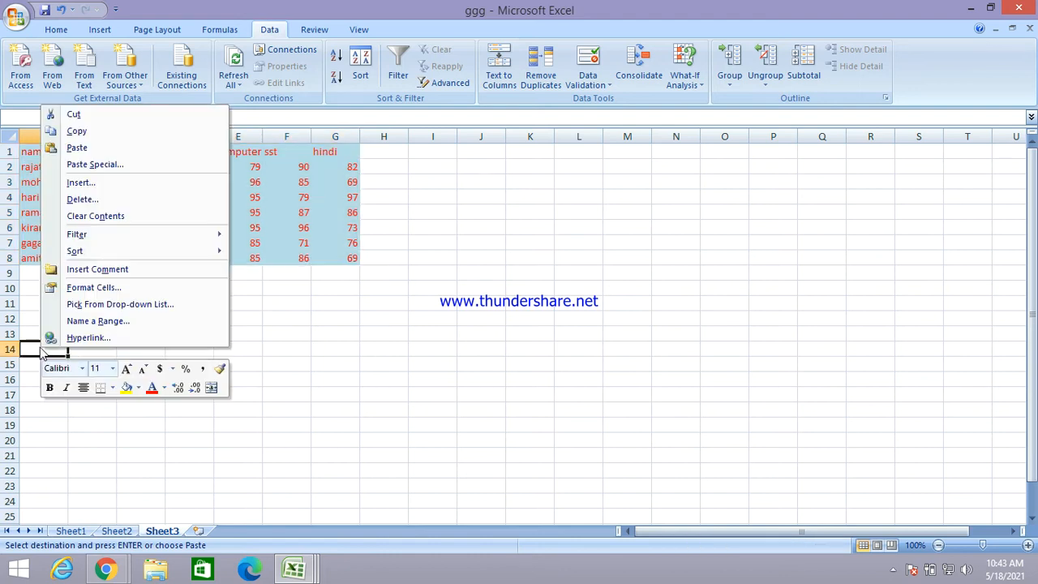
click(76, 146)
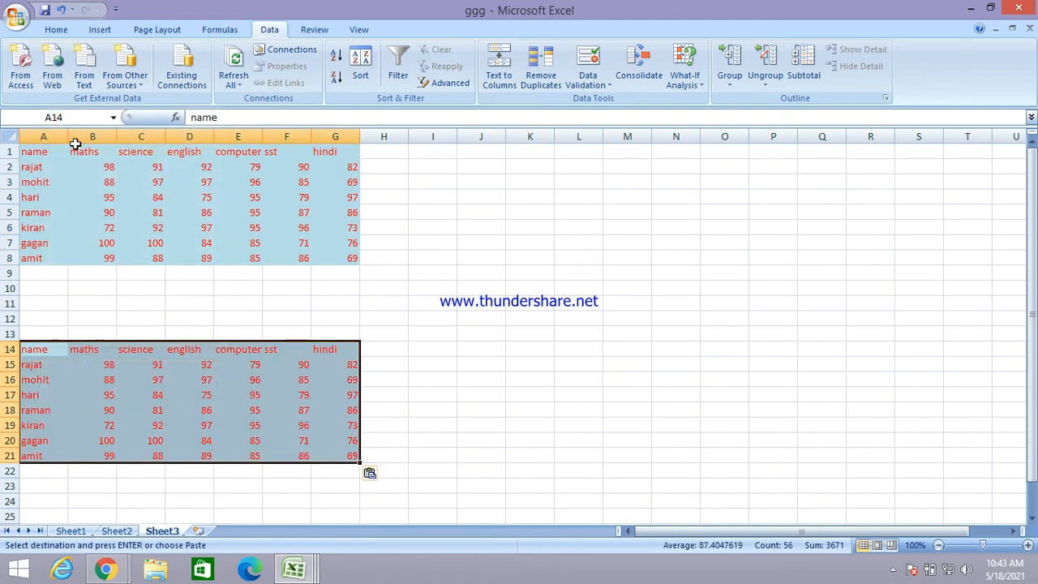
click(540, 153)
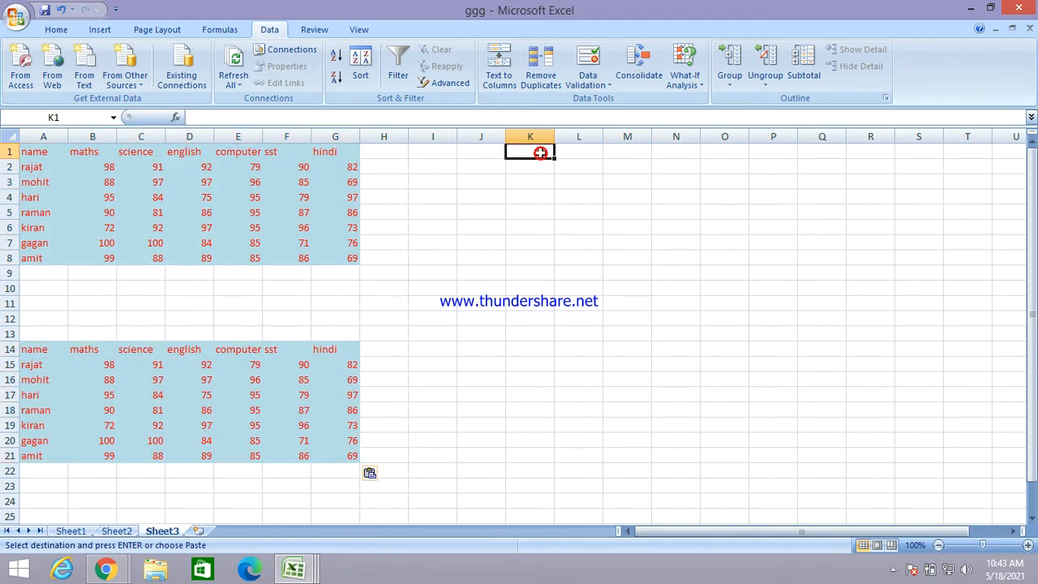
right_click(539, 153)
click(576, 197)
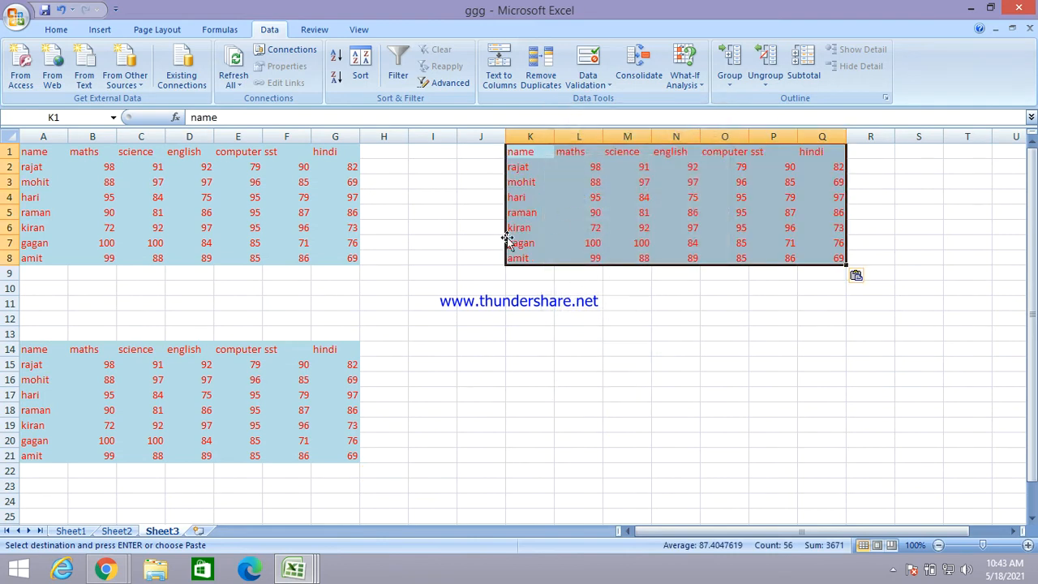
- In the marks table starting at A14, set cells B15, C15 and D15 to 95, 78 and 65
click(96, 367)
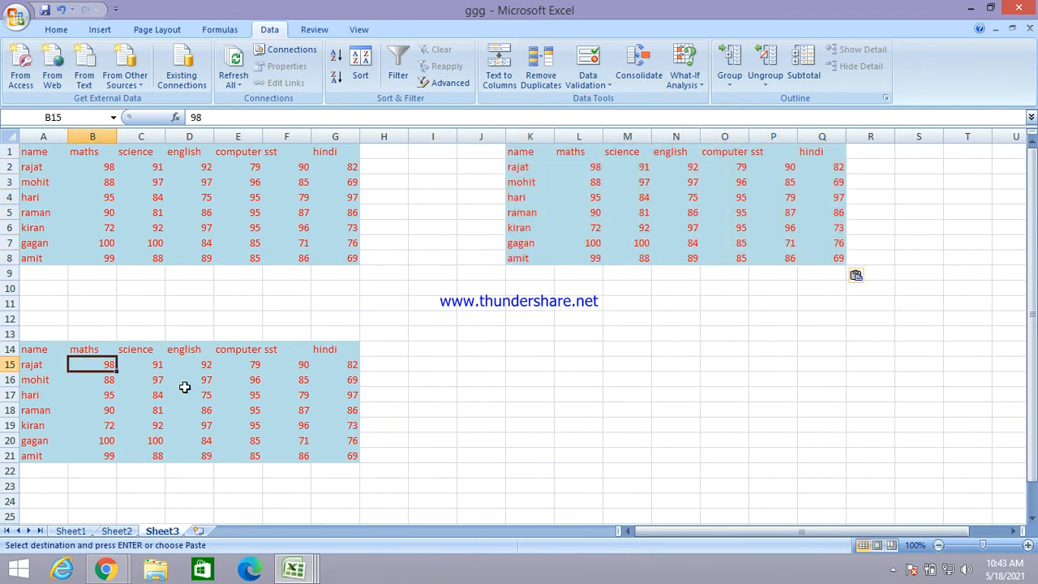
text(9)
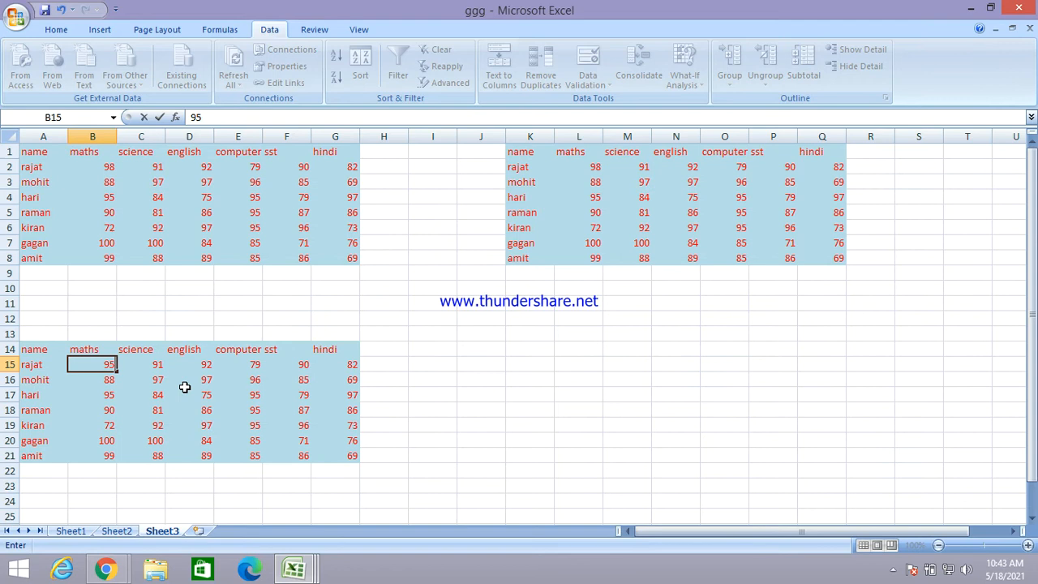
key(Tab)
text(78)
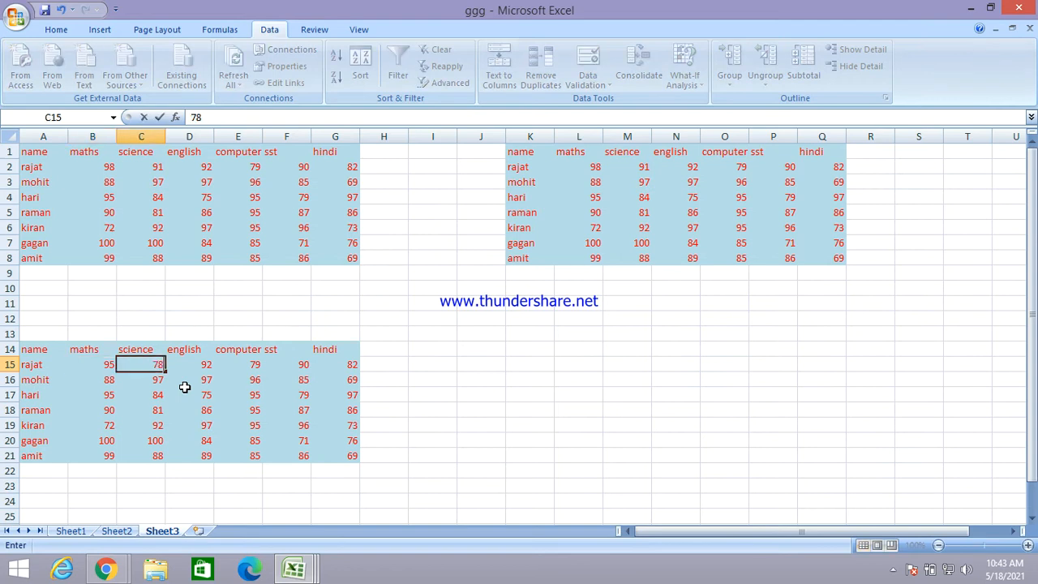
key(Tab)
text(6)
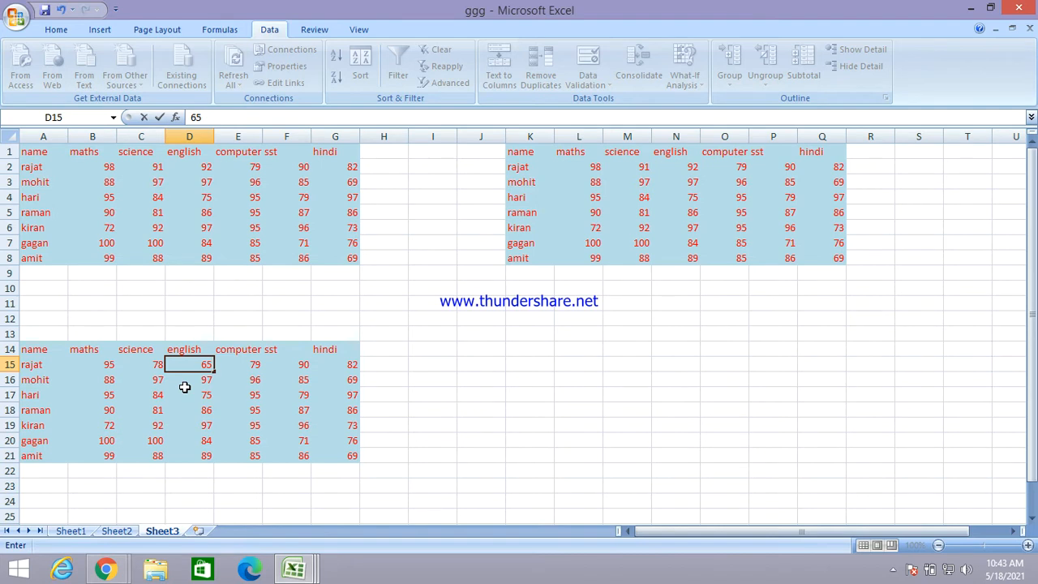
- In the same lower table, set B20 to 87, B18 to 67, E19 to 80 and G17 to 87
click(109, 442)
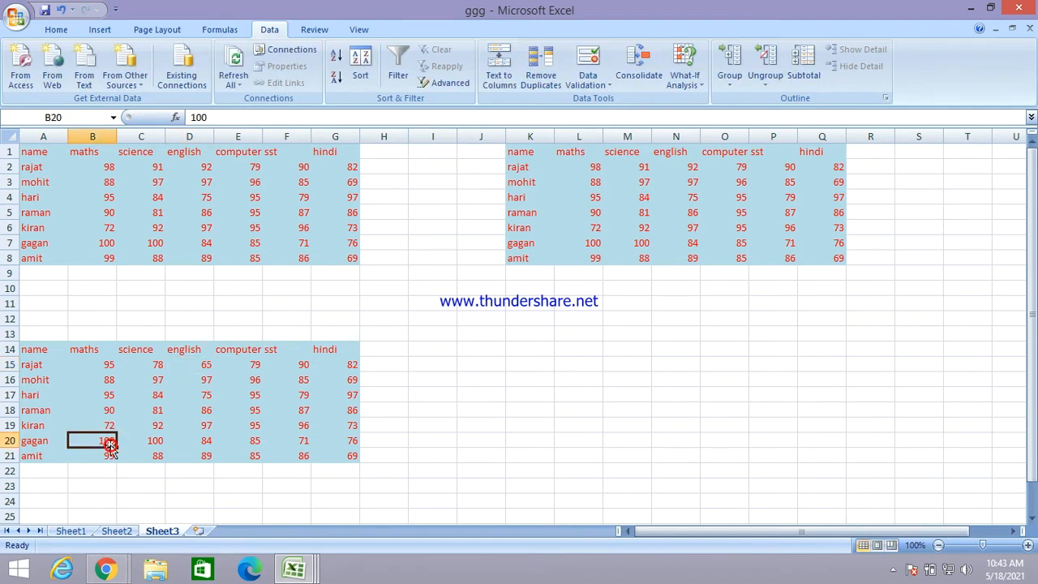
text(87)
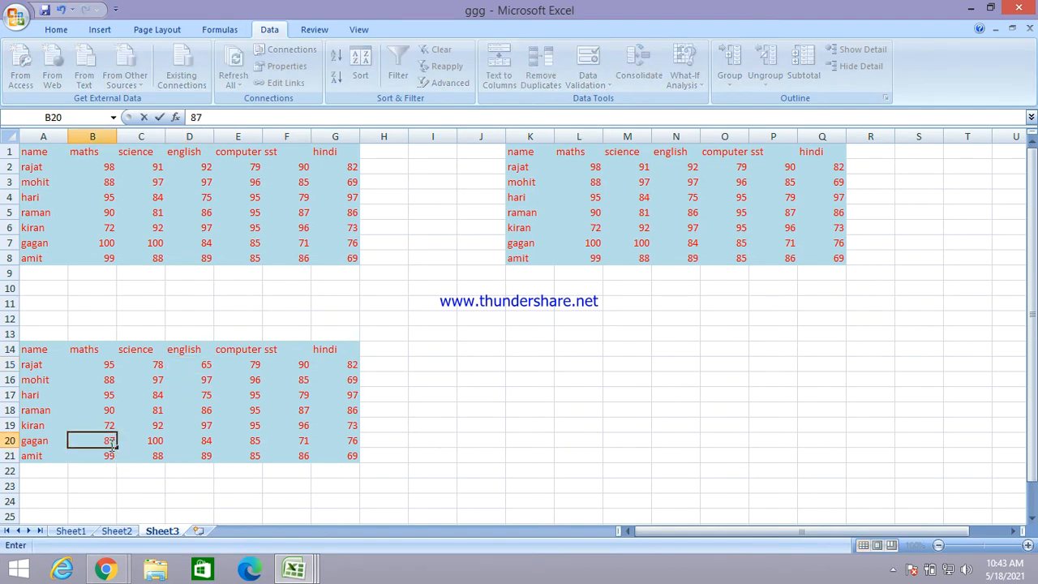
click(100, 411)
text(67)
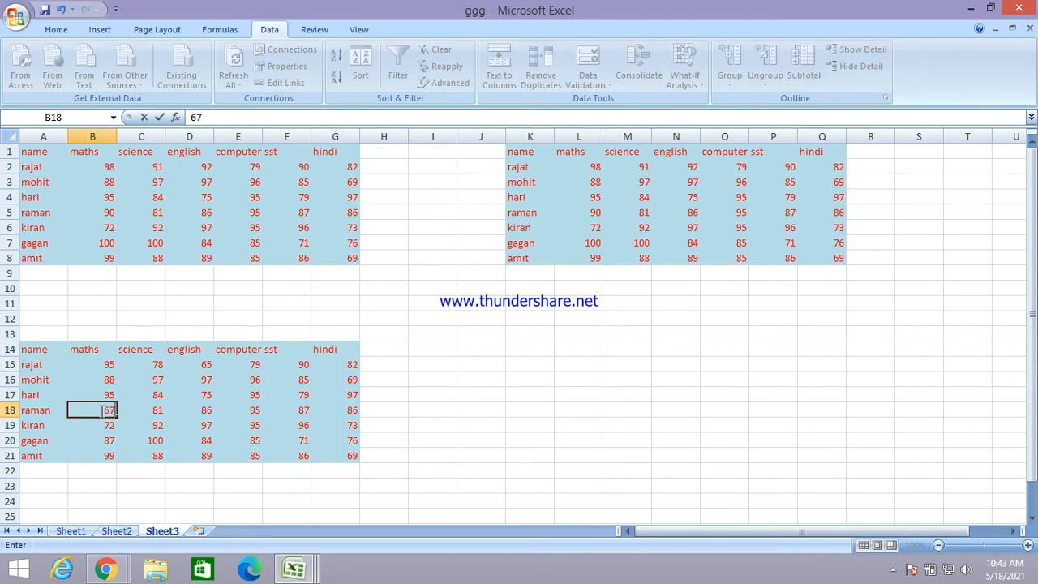
click(229, 424)
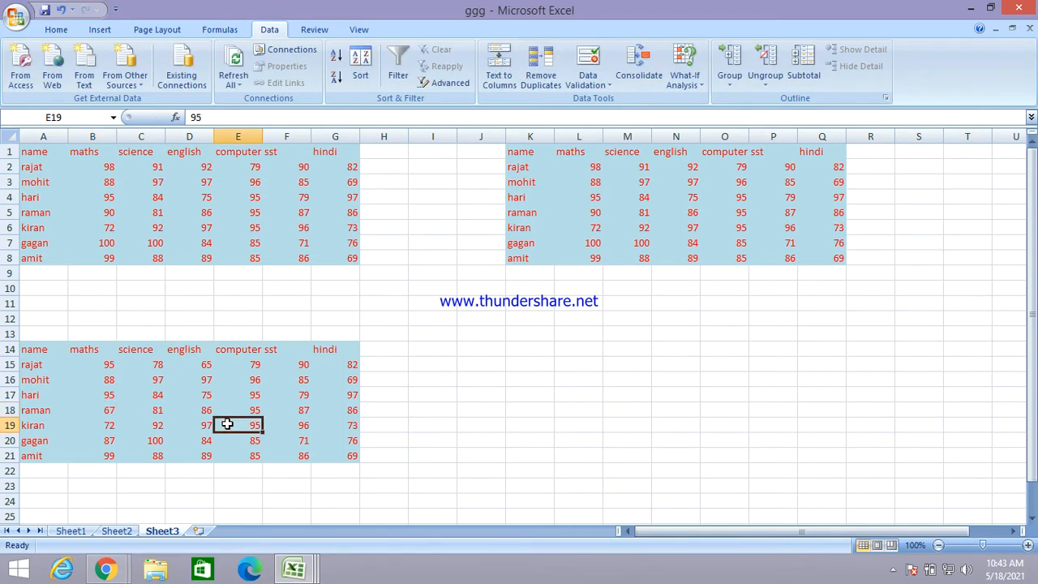
text(80)
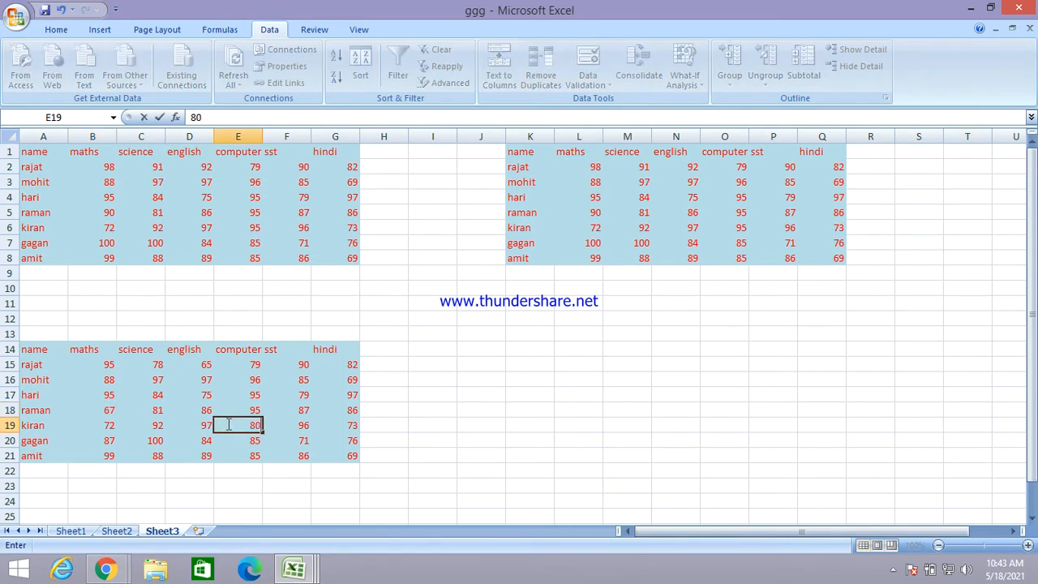
click(358, 391)
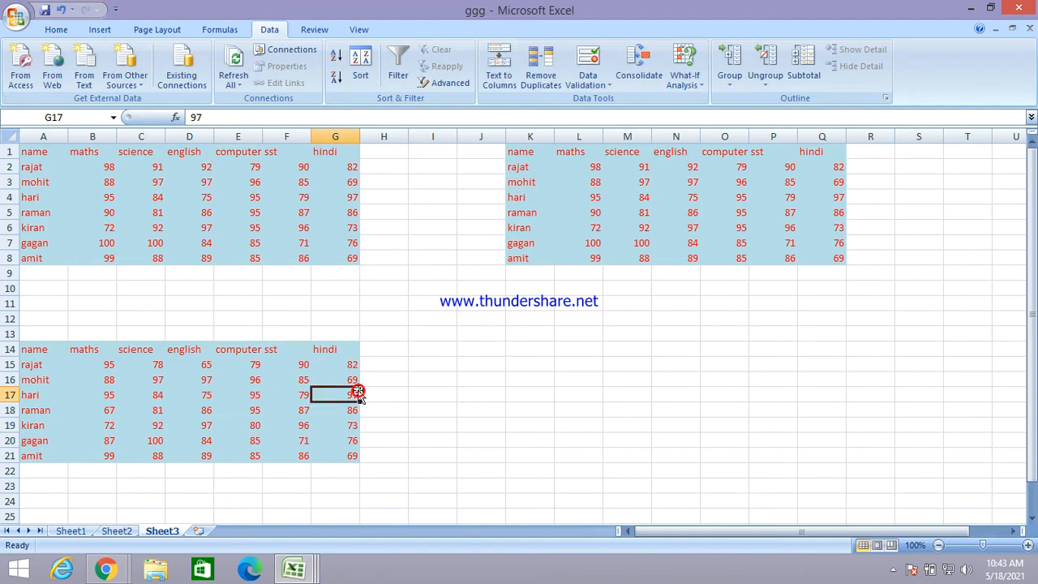
text(87)
- In the marks table starting at K1, set L2 to 75, N5 to 56 and L7 to 87
click(586, 166)
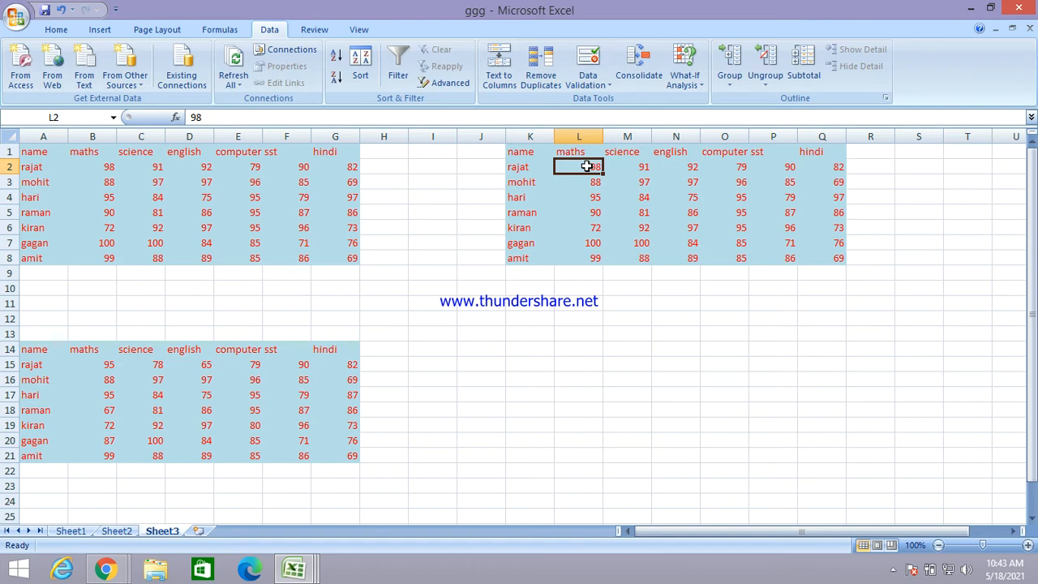
text(75)
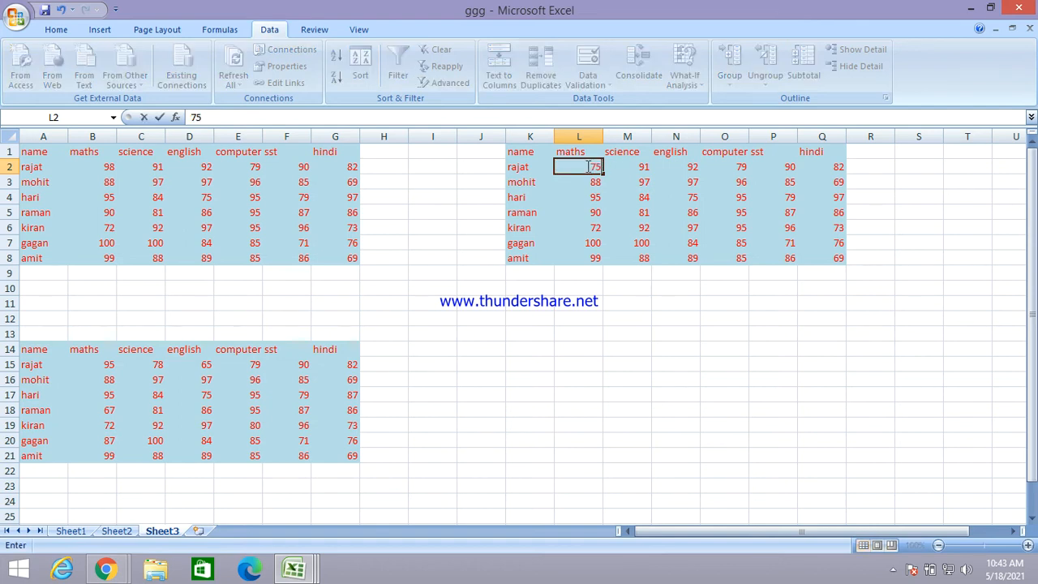
click(684, 215)
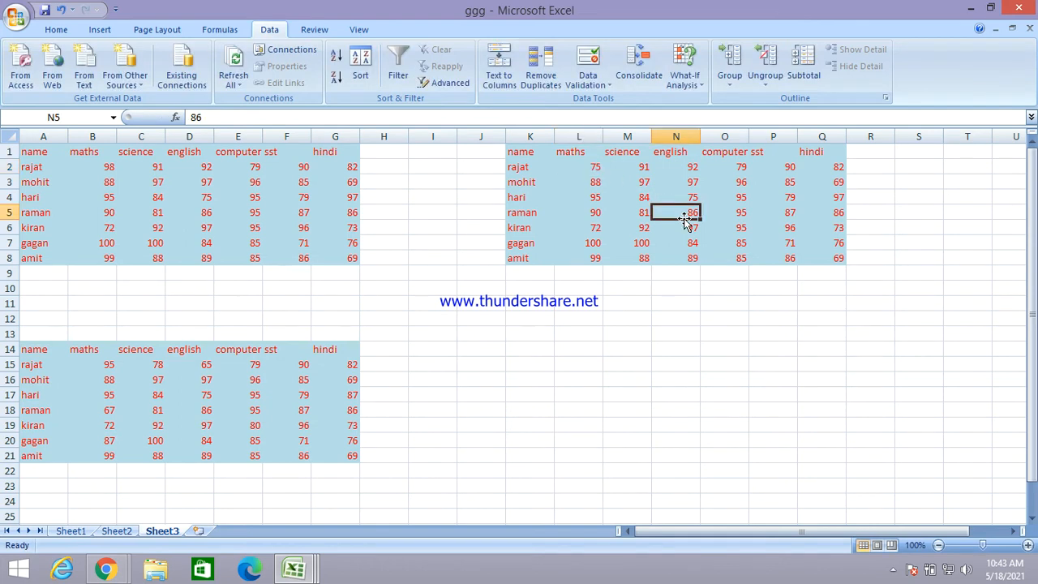
text(56)
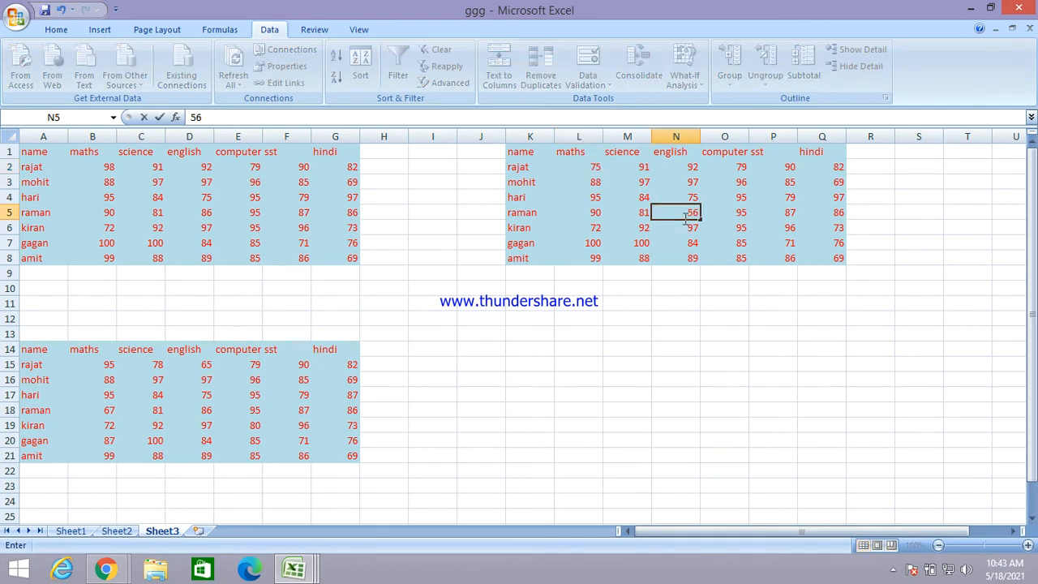
click(597, 242)
text(87)
- Change more marks in the K1 table: O7 to 64, M7 to 76, L5 to 65 and N4 to 99
click(718, 238)
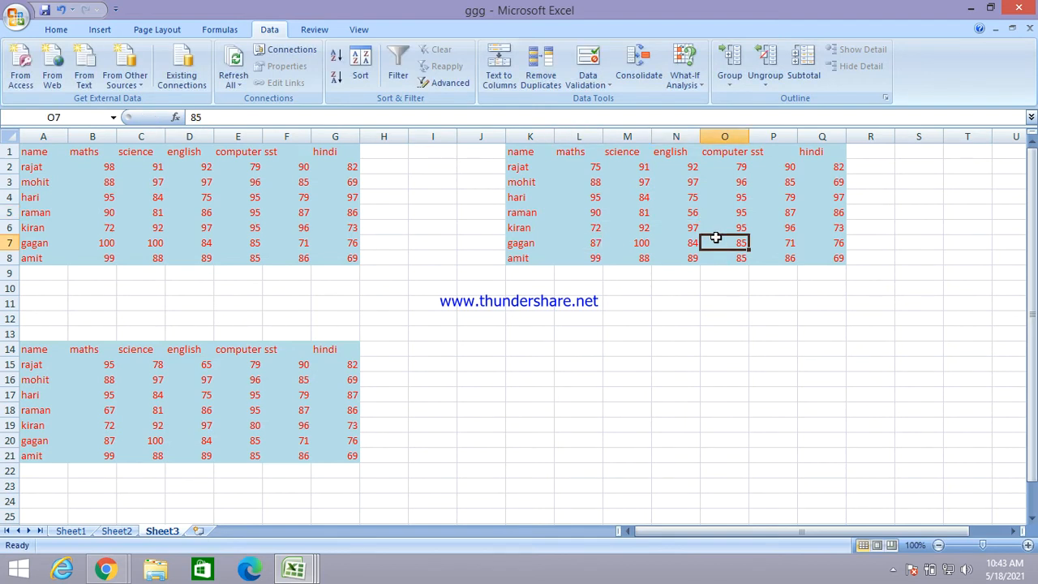
text(64)
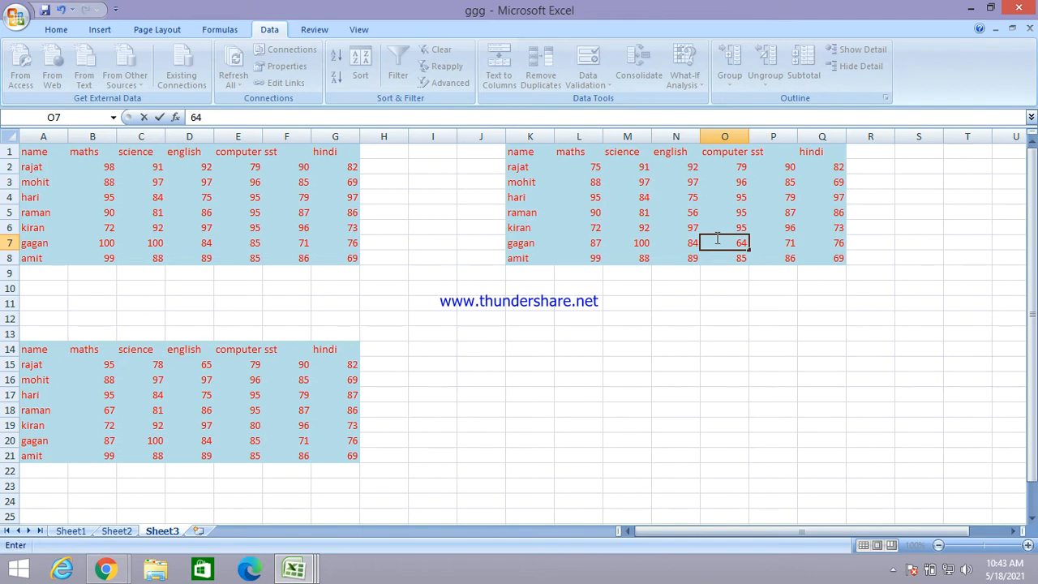
click(631, 243)
text(76)
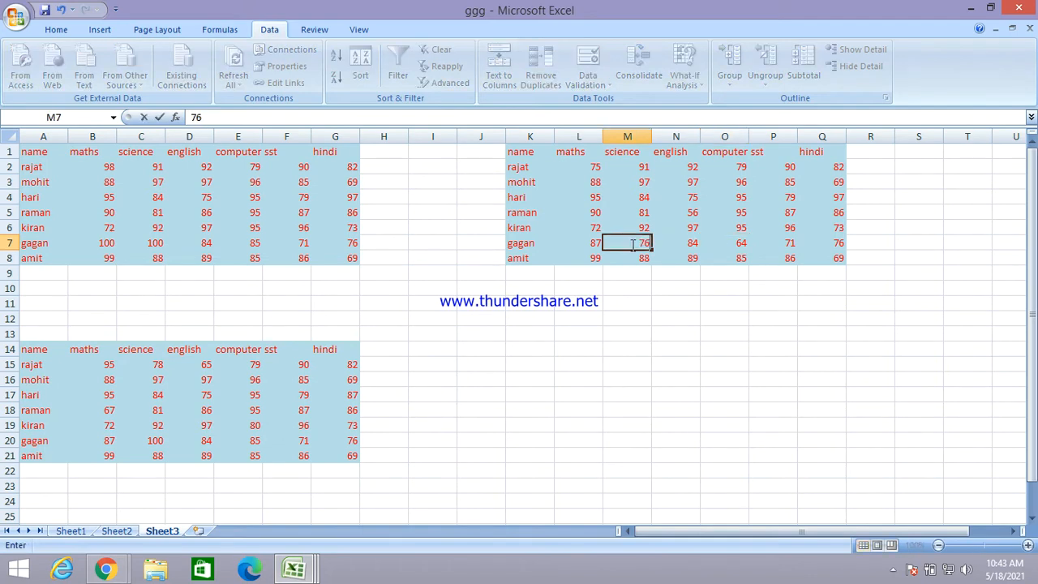
click(595, 212)
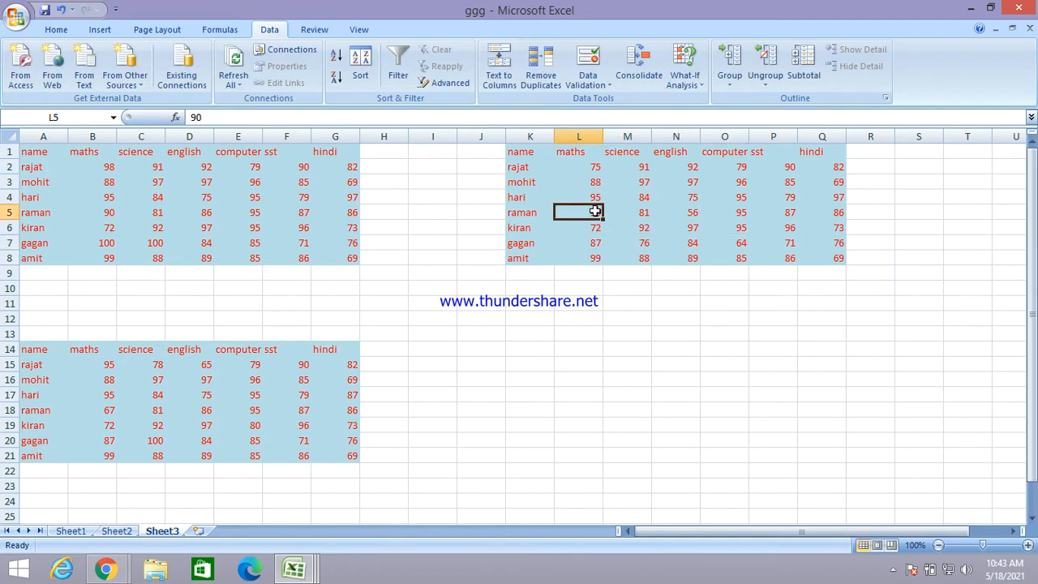
text(65)
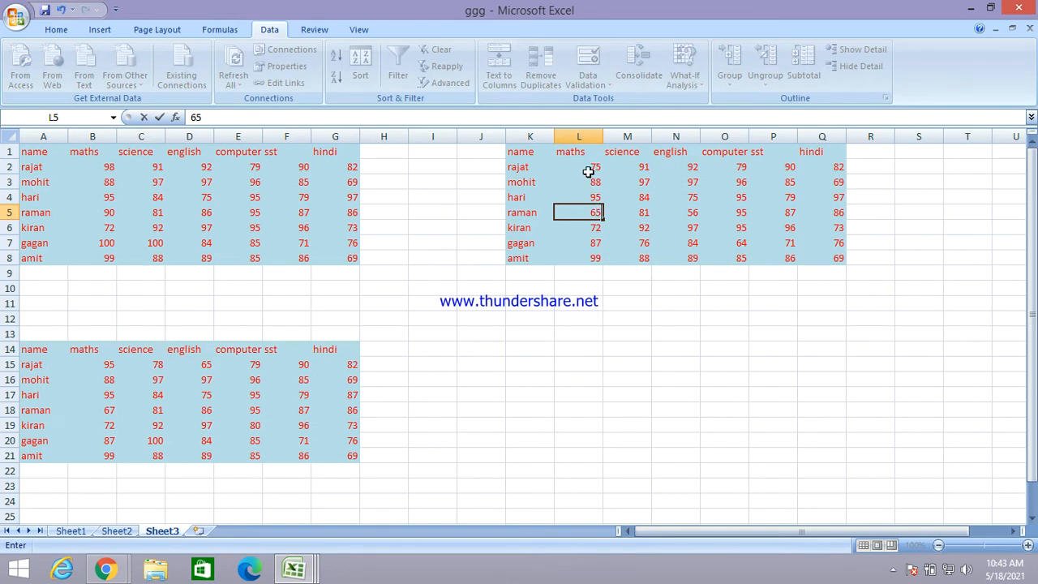
double_click(588, 172)
click(698, 195)
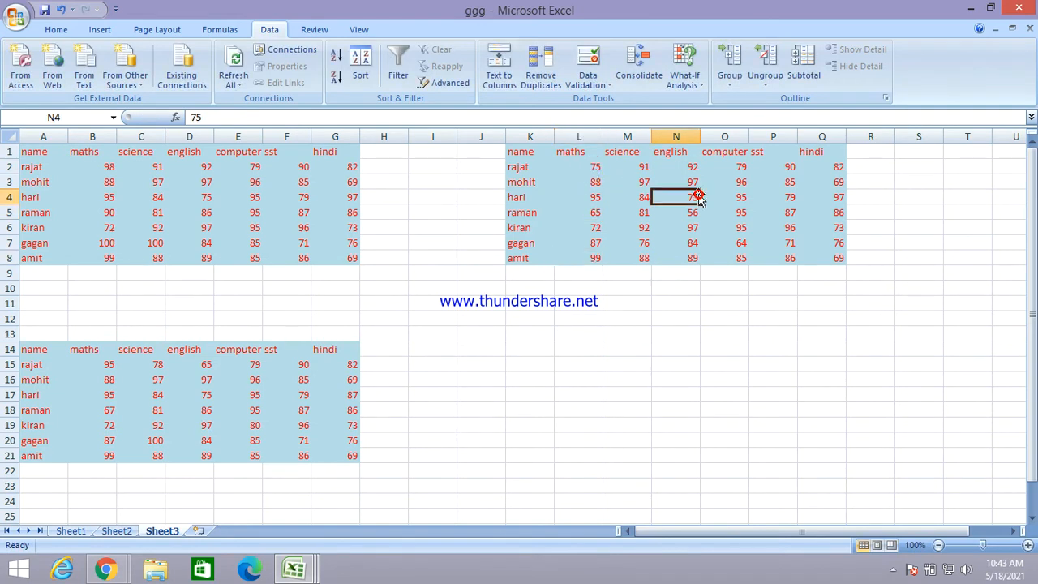
text(99)
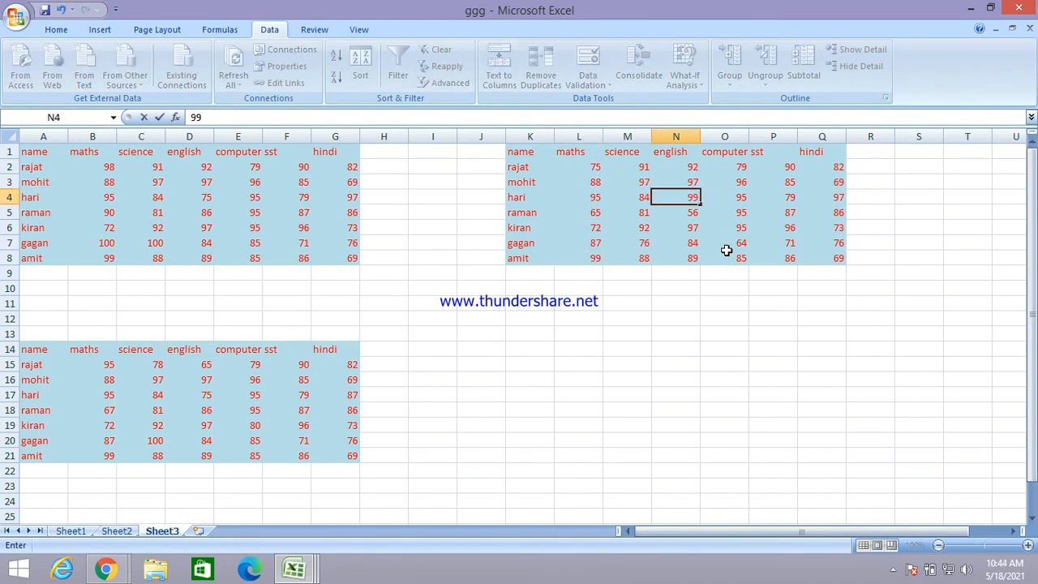
click(728, 254)
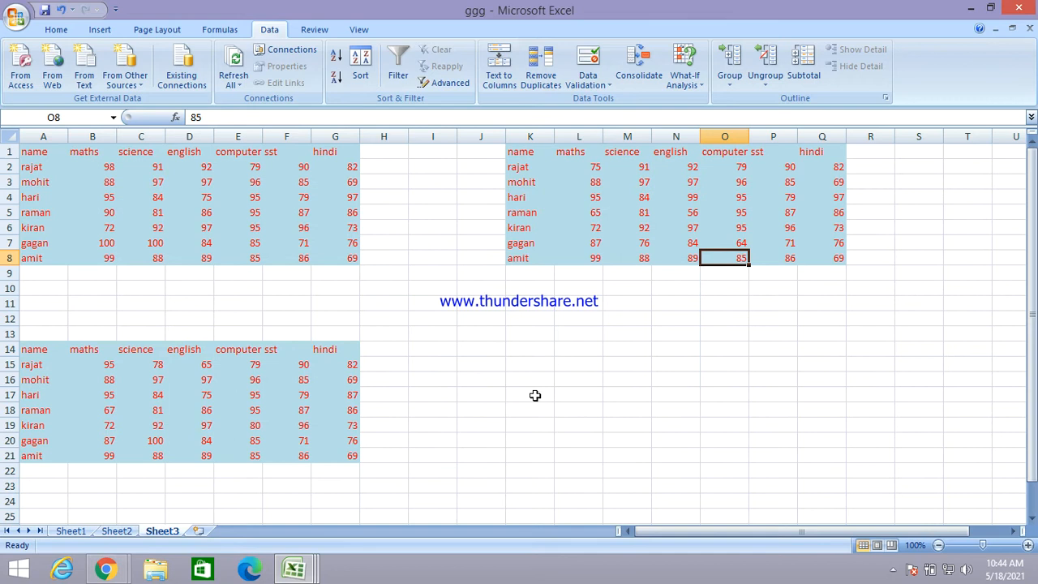
- Start a Sum consolidation at the empty cell A28 and add range A1:G8 as its first reference
scroll(365, 434, down, 2)
click(55, 467)
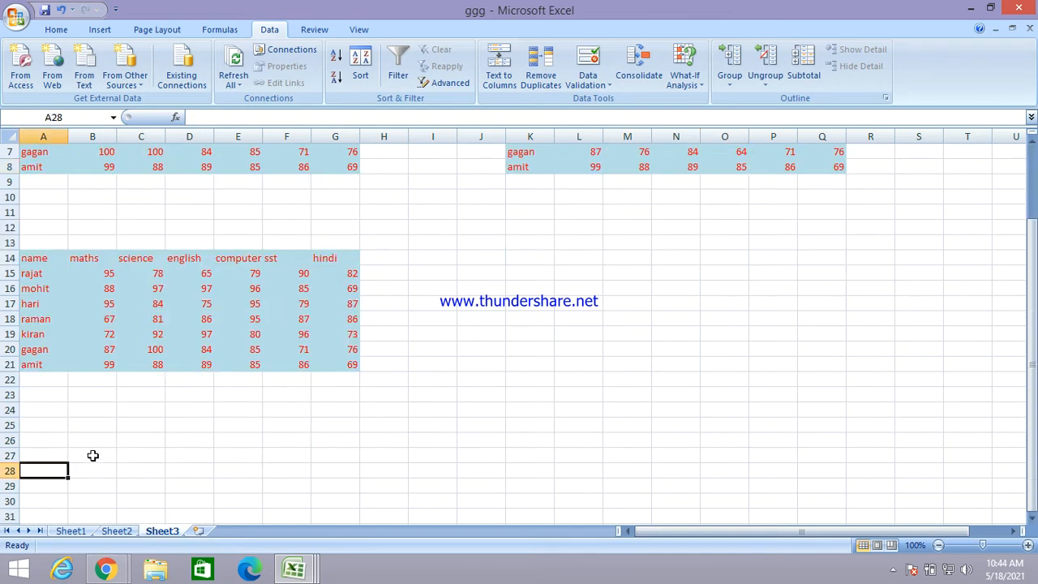
click(633, 75)
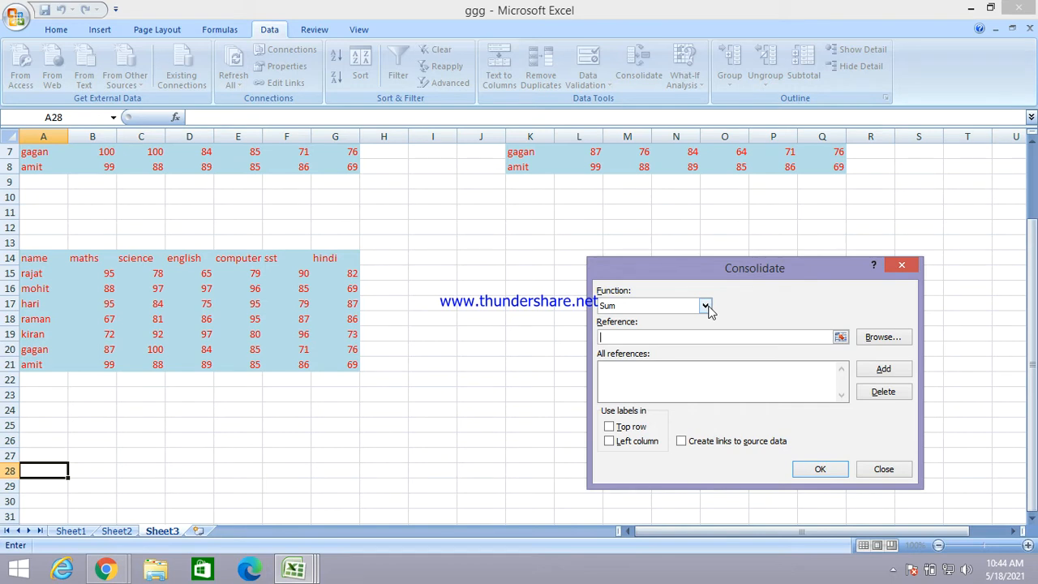
click(842, 337)
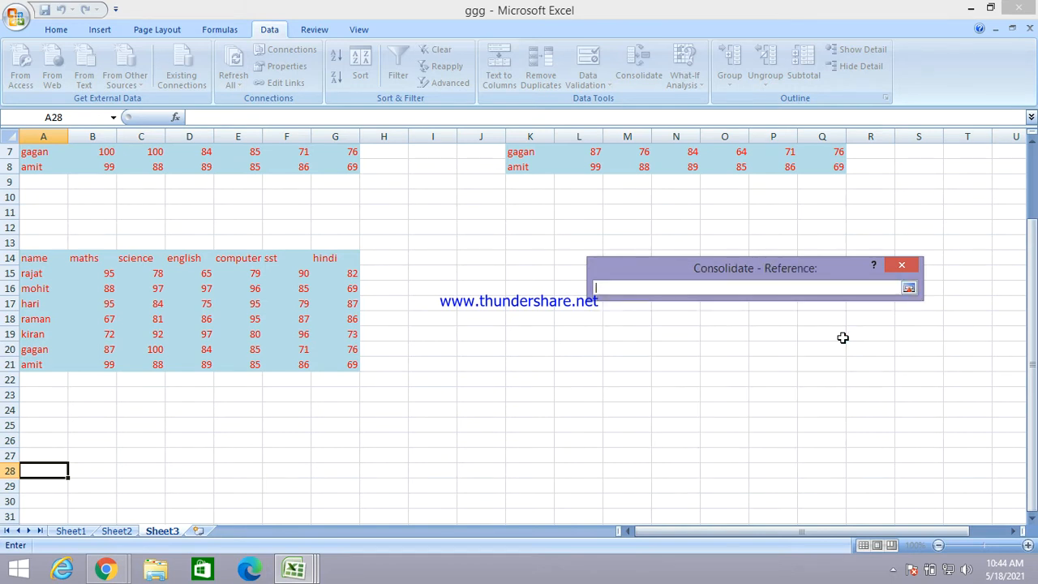
scroll(371, 262, up, 2)
drag(31, 153, 316, 264)
click(909, 288)
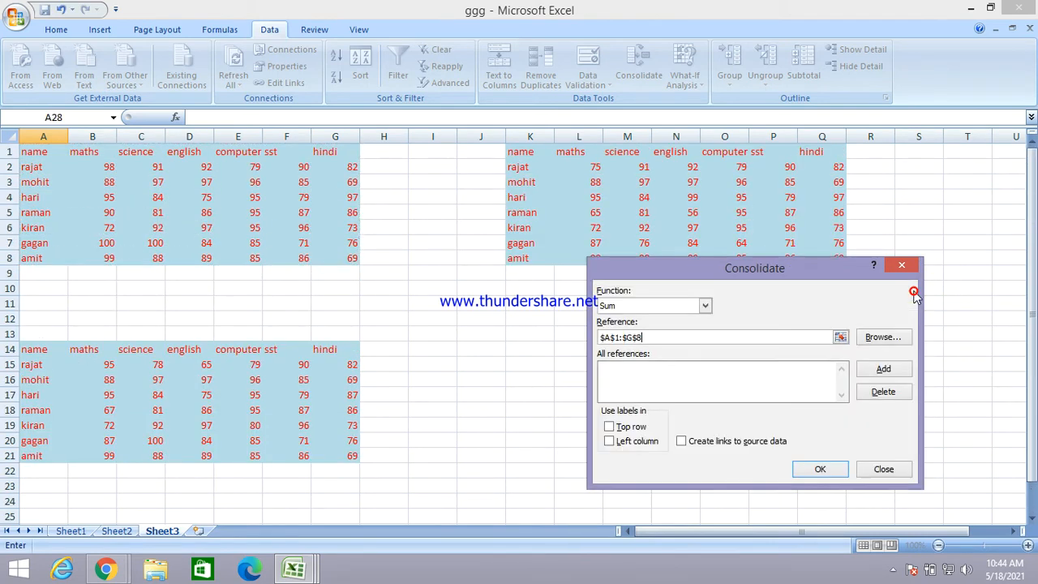
click(883, 369)
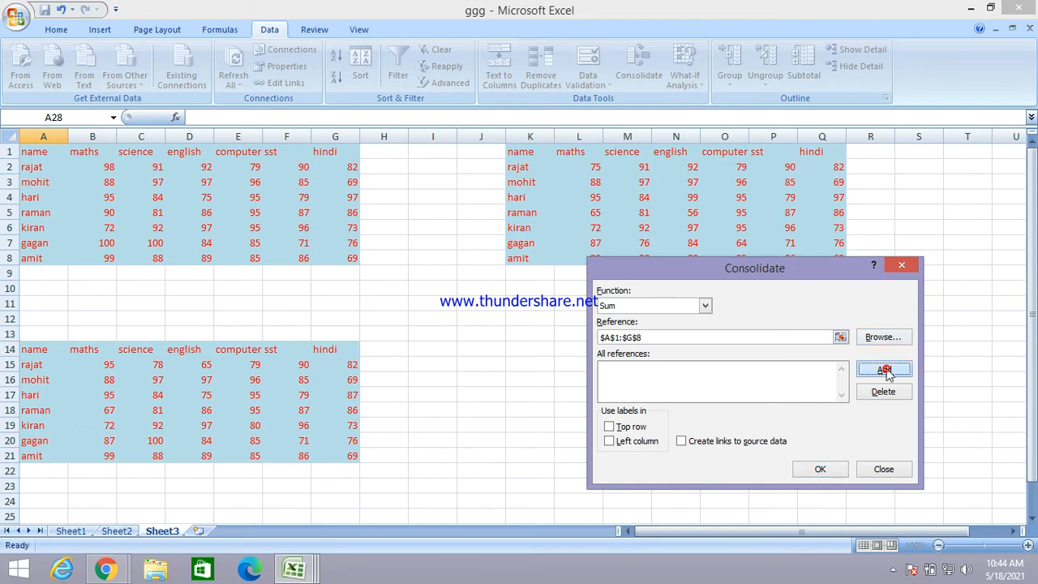
- Add range K1:Q8 as the second reference of the consolidation
click(842, 338)
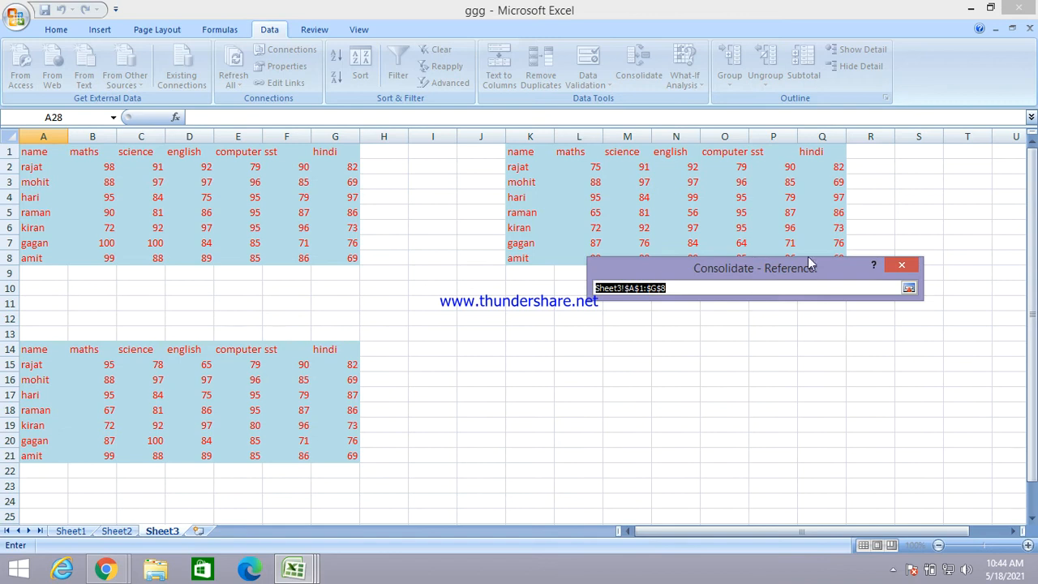
drag(525, 153, 806, 262)
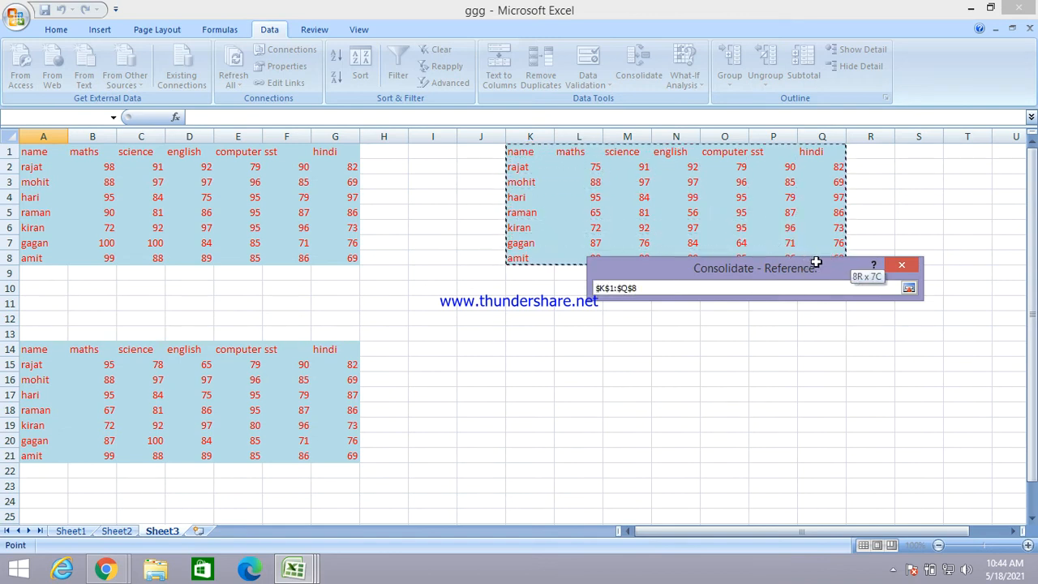
click(909, 288)
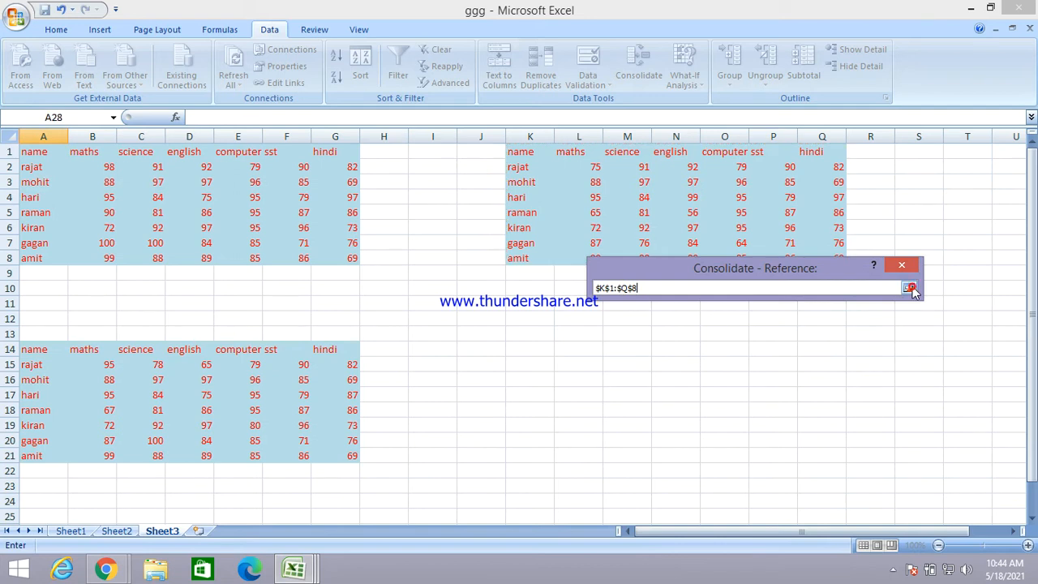
click(881, 370)
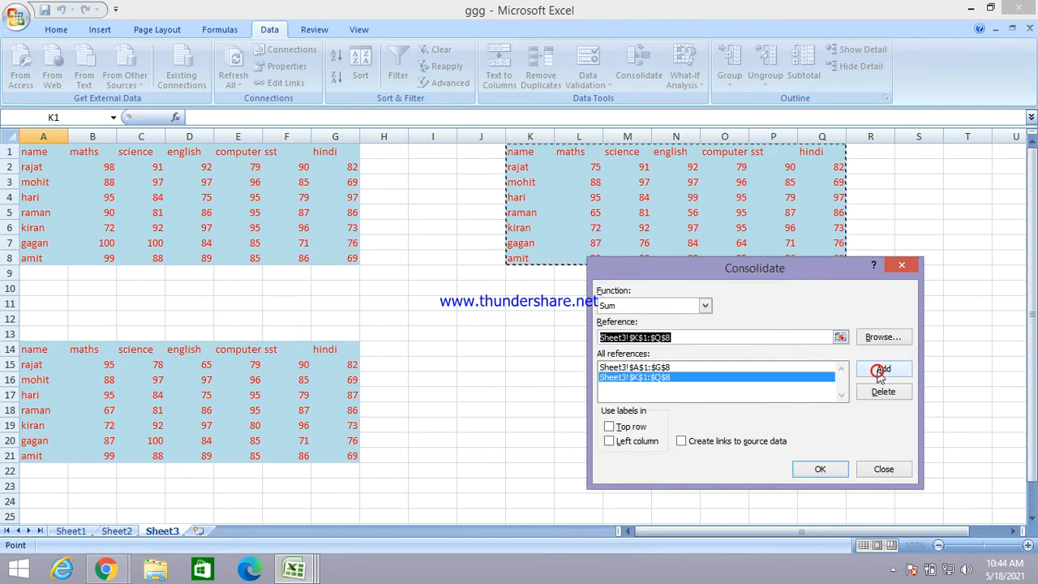
- Add range A14:G21 as the third consolidation reference and use labels from both the top row and the left column
click(840, 336)
drag(36, 350, 325, 457)
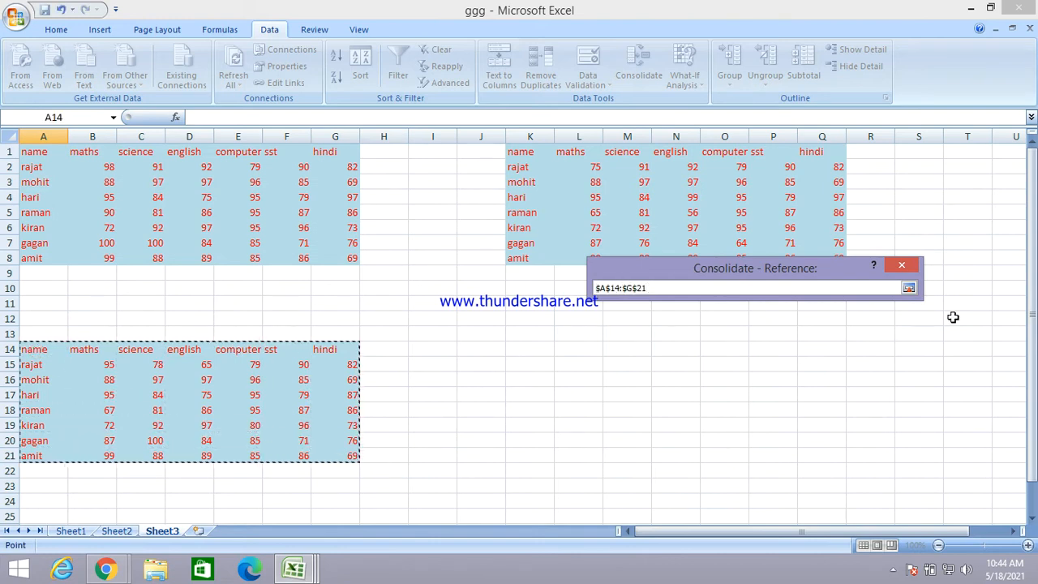
click(909, 289)
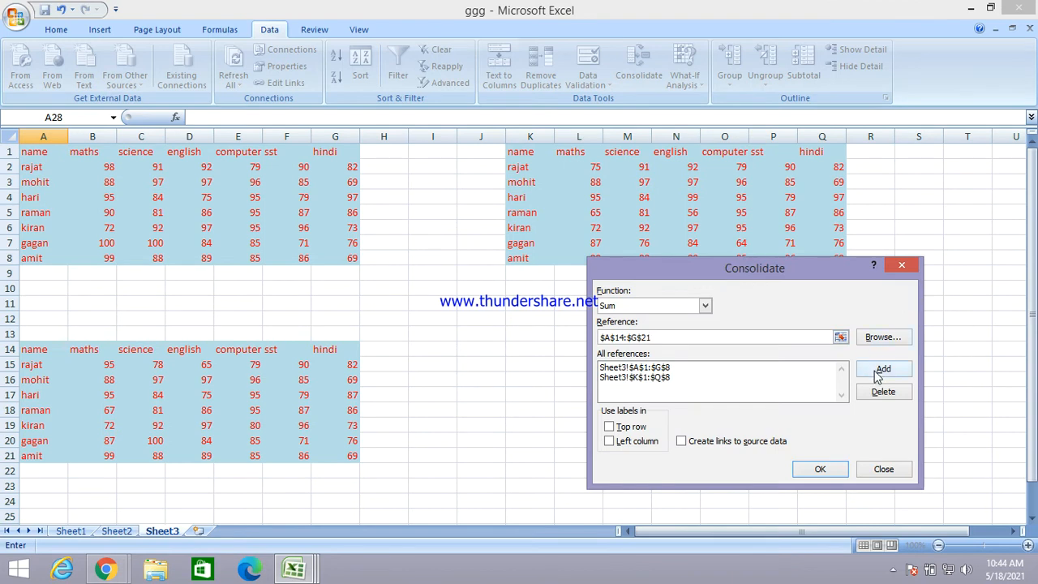
click(872, 371)
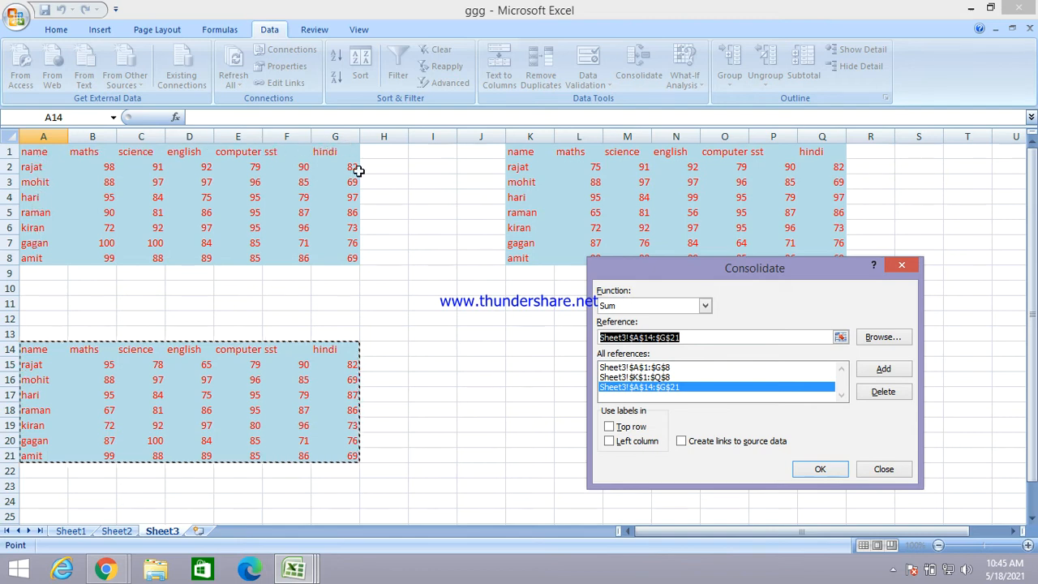
click(610, 428)
click(610, 442)
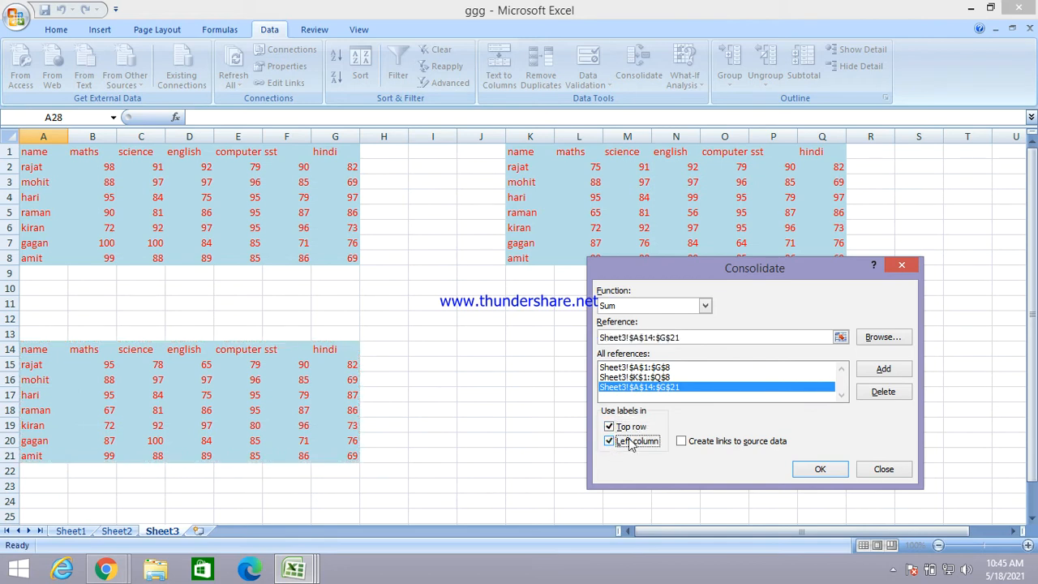
- Complete the Sum consolidation at A28 and check the first student's summed marks across the subjects
click(831, 476)
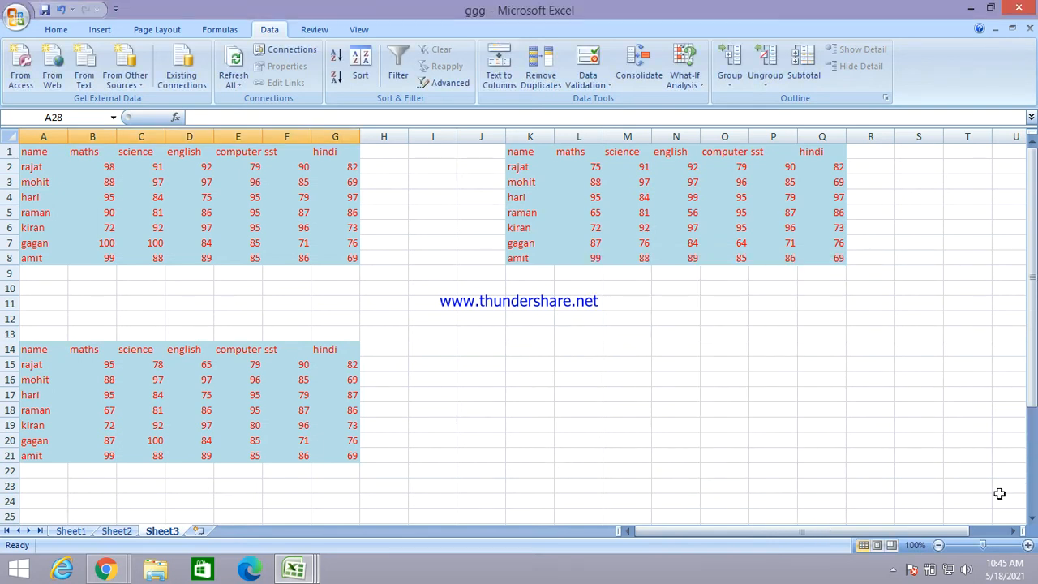
scroll(1033, 516, down, 6)
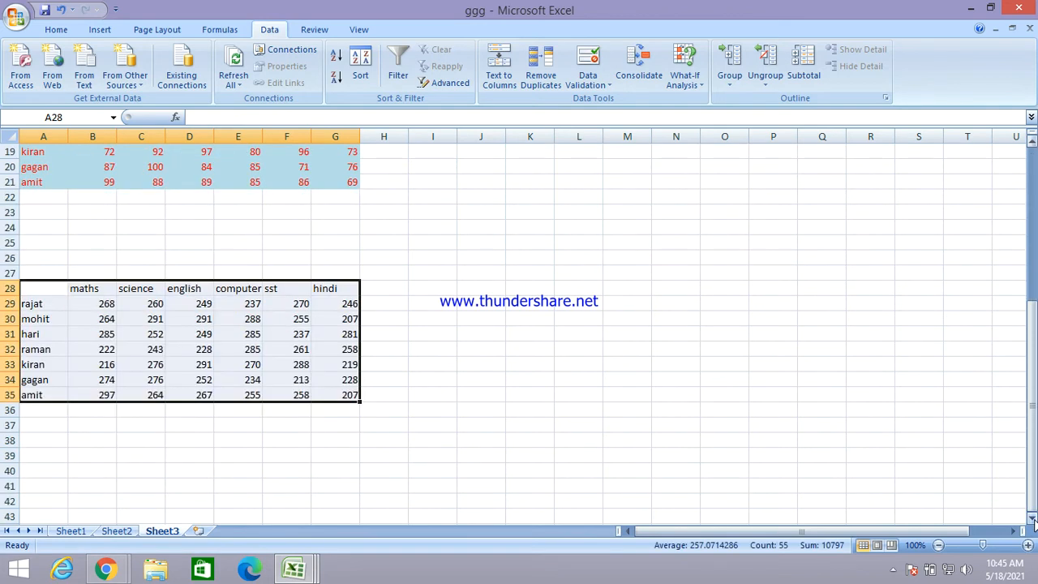
click(286, 350)
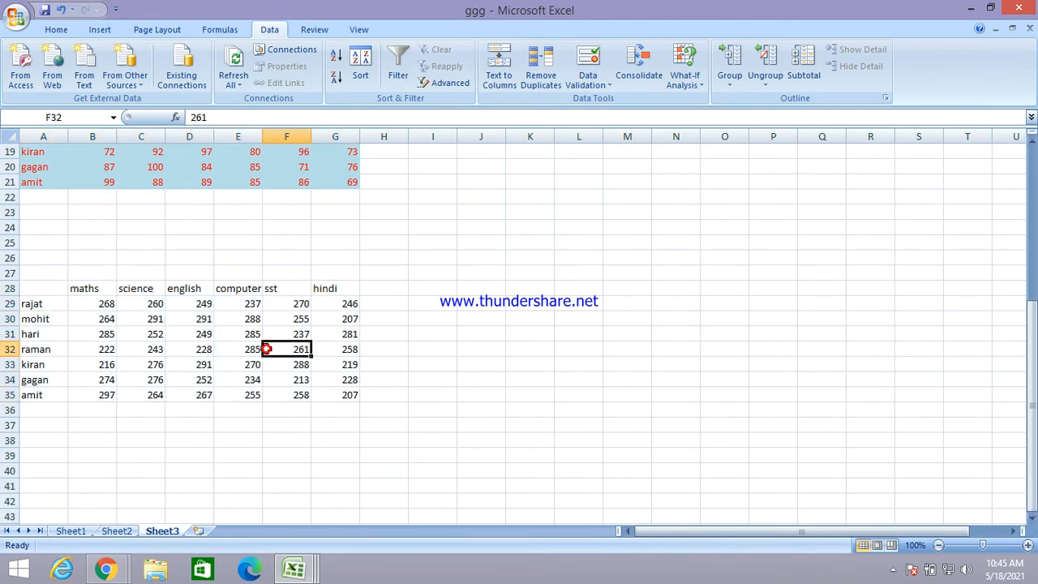
click(108, 303)
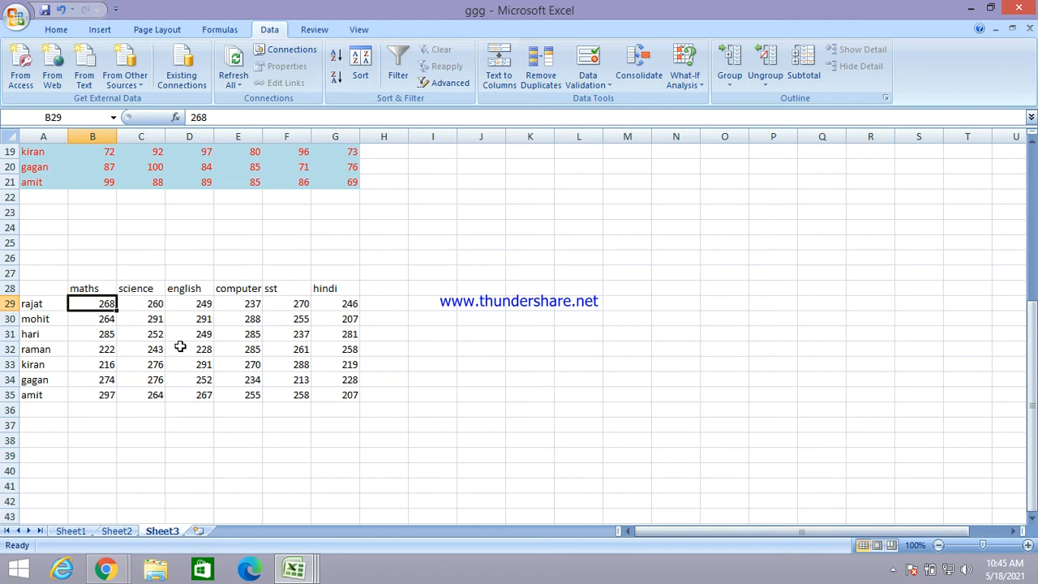
click(144, 302)
click(203, 305)
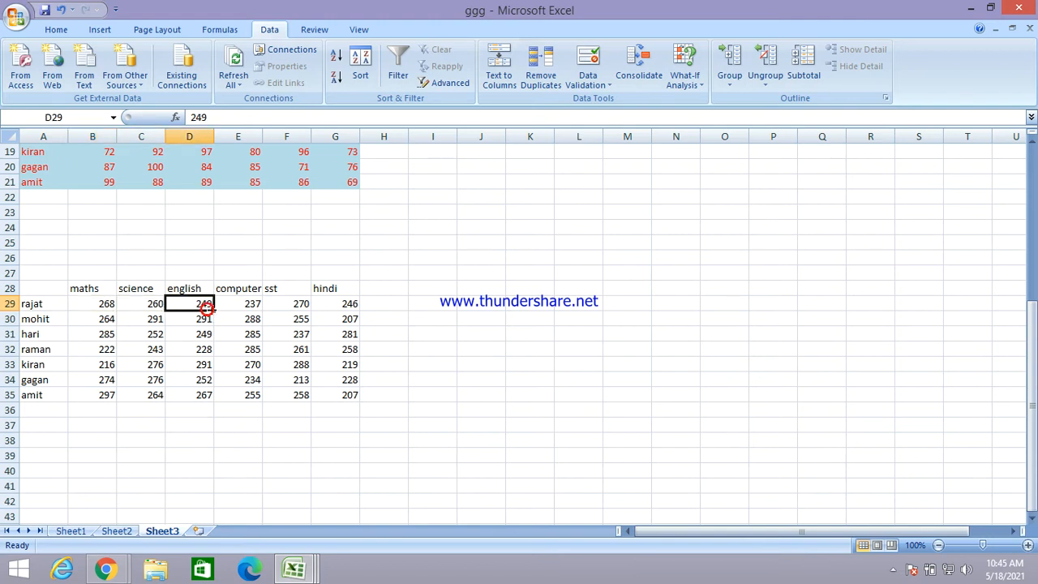
click(254, 307)
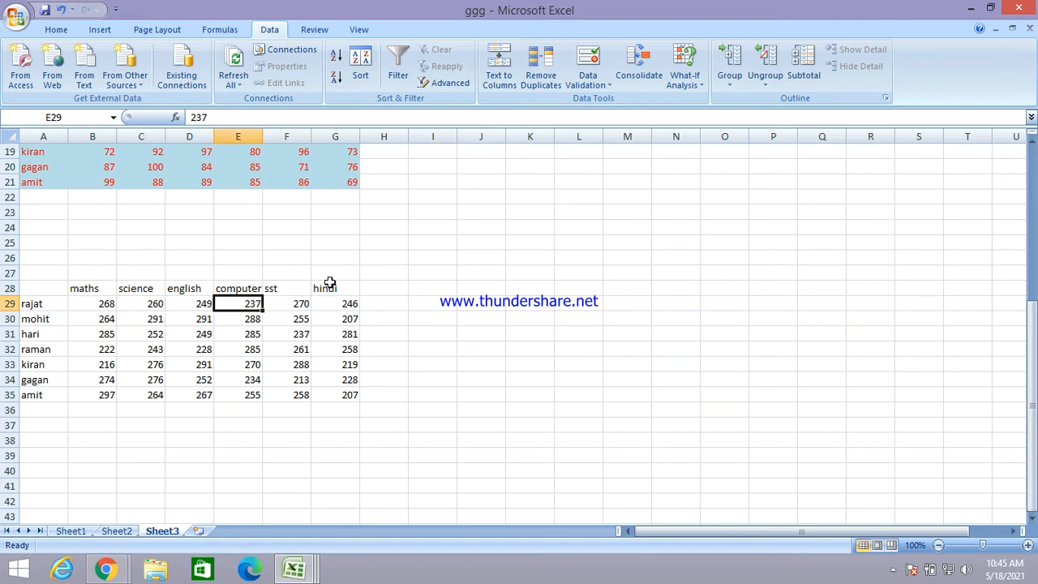
- Enter the heading TOTAL in D26 above the summed table and the heading AVERAGE in L27
click(172, 265)
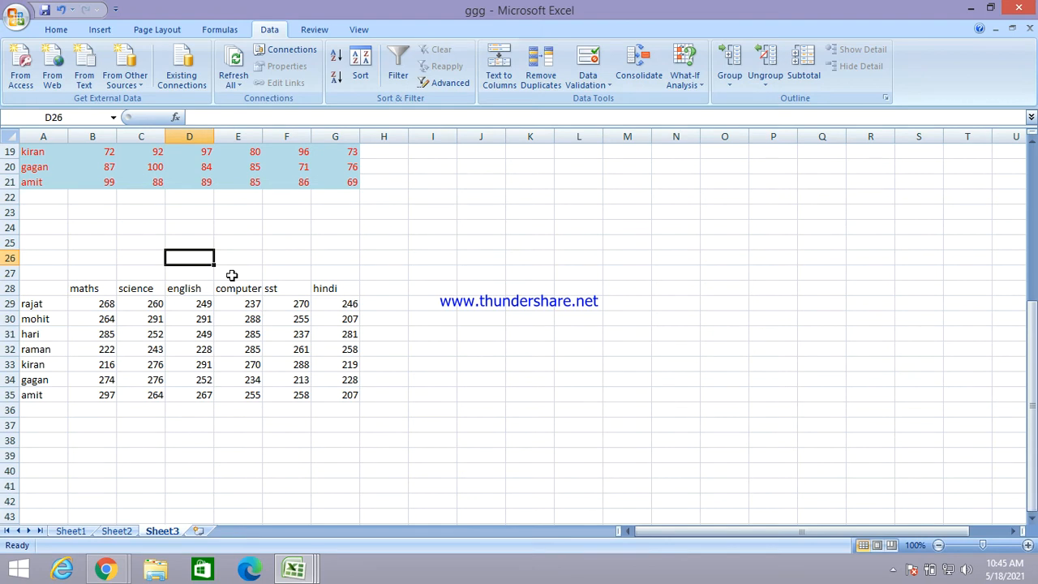
text(TOTAL)
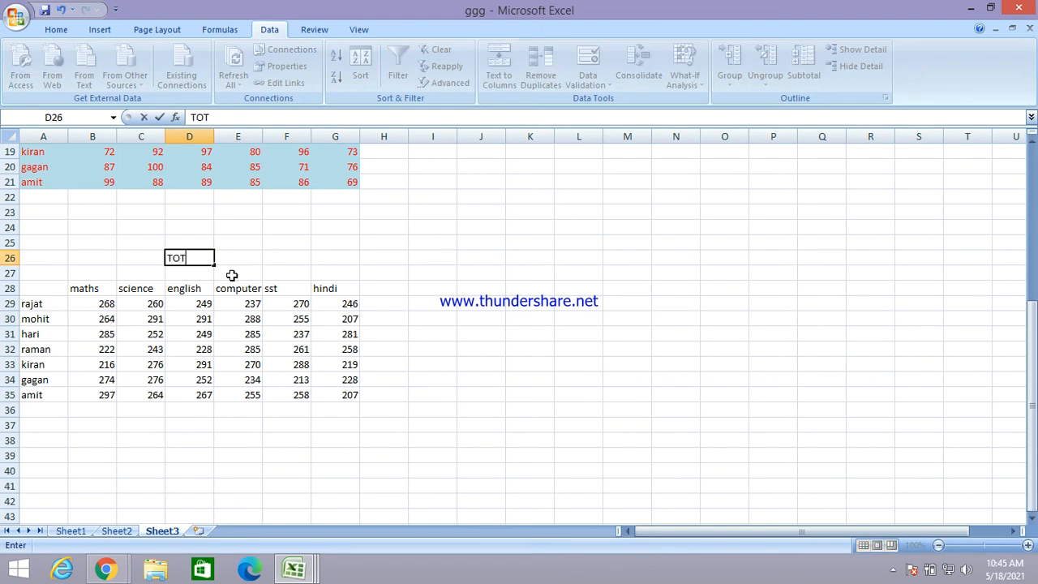
click(573, 274)
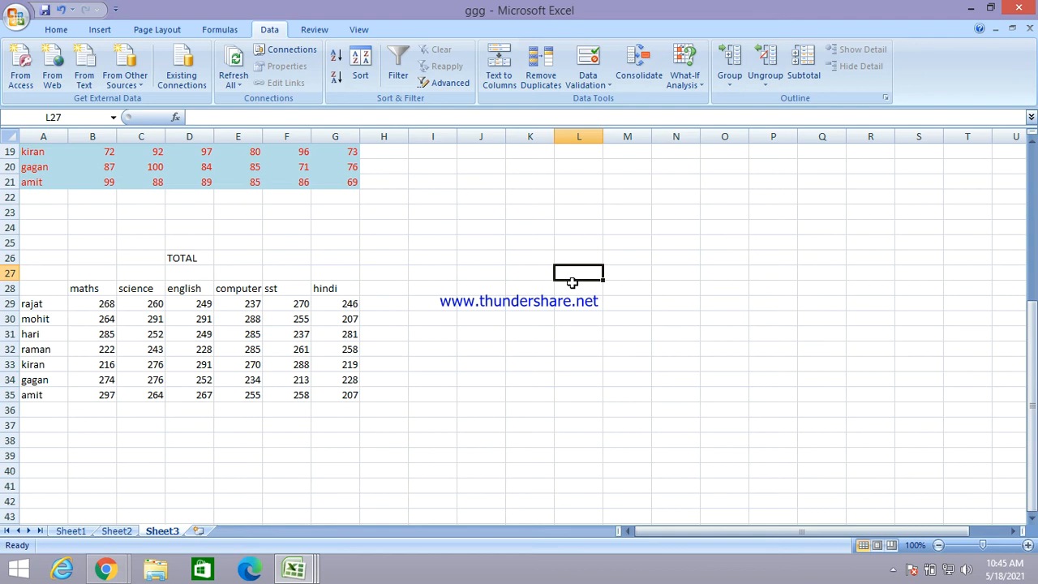
text(AVERAGE)
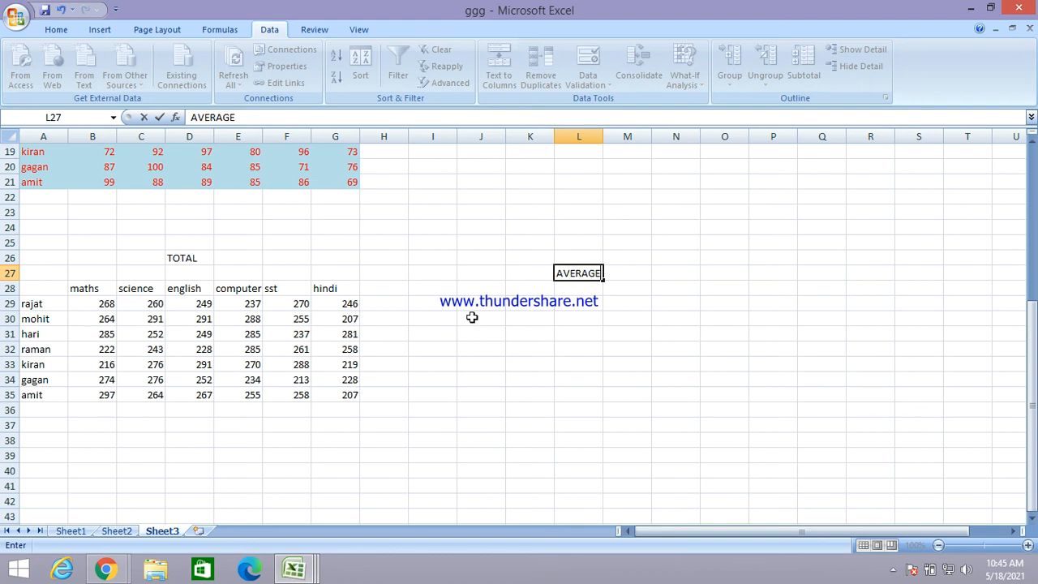
- Consolidate the same three ranges with the Average function at I28 and check the first student's maths average
click(430, 288)
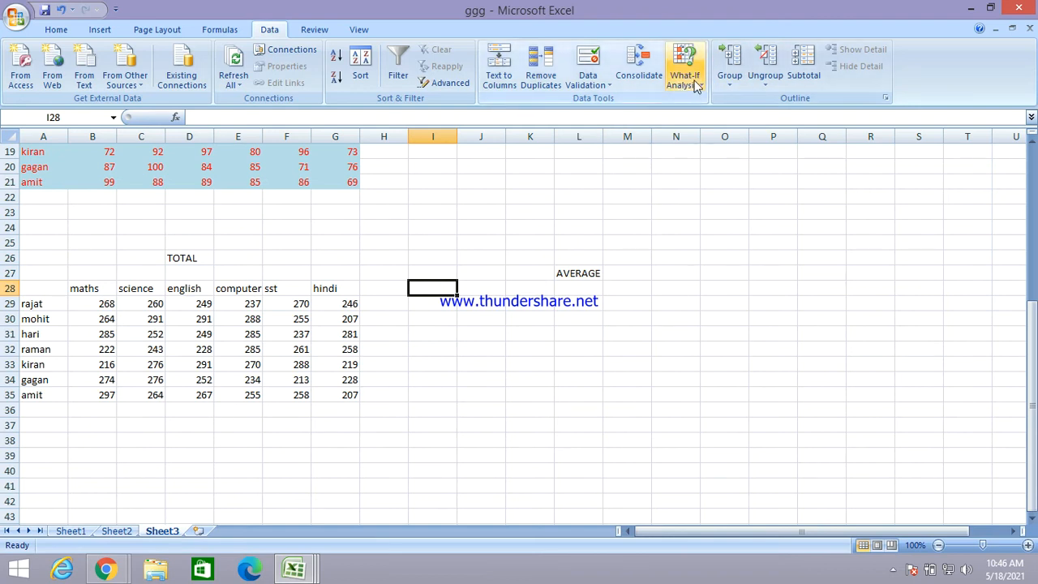
click(647, 76)
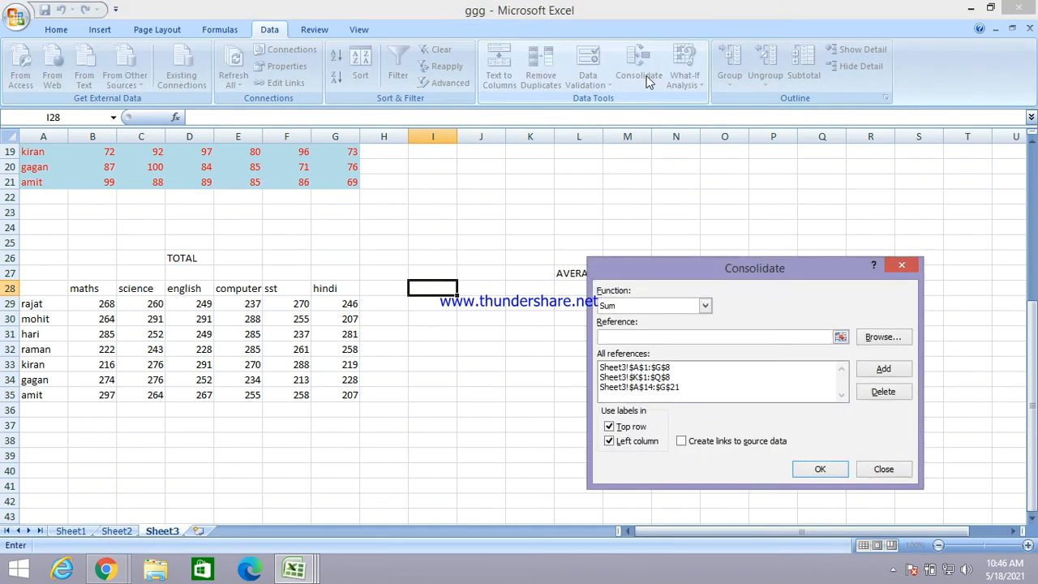
click(625, 306)
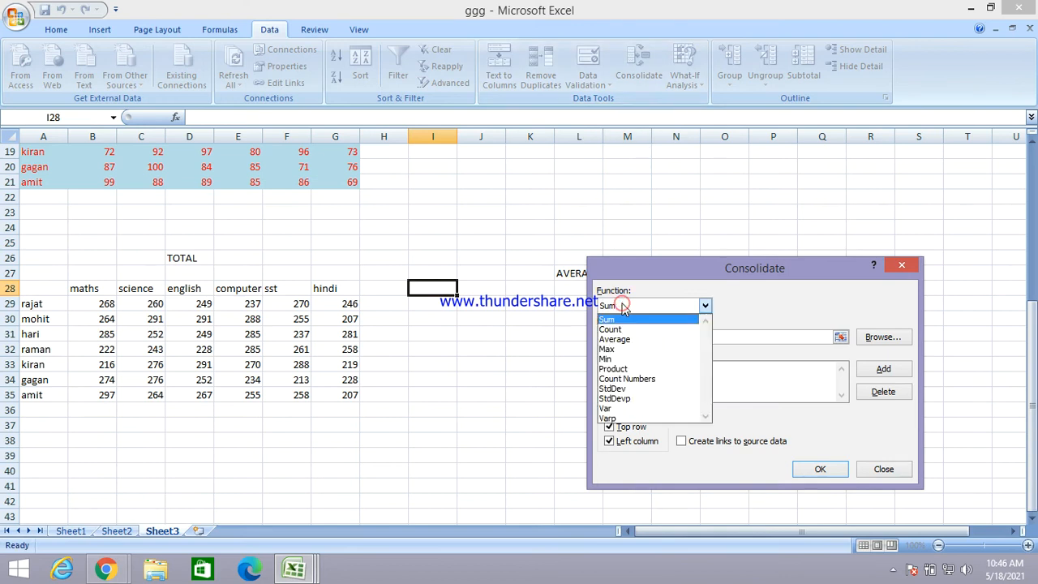
click(620, 339)
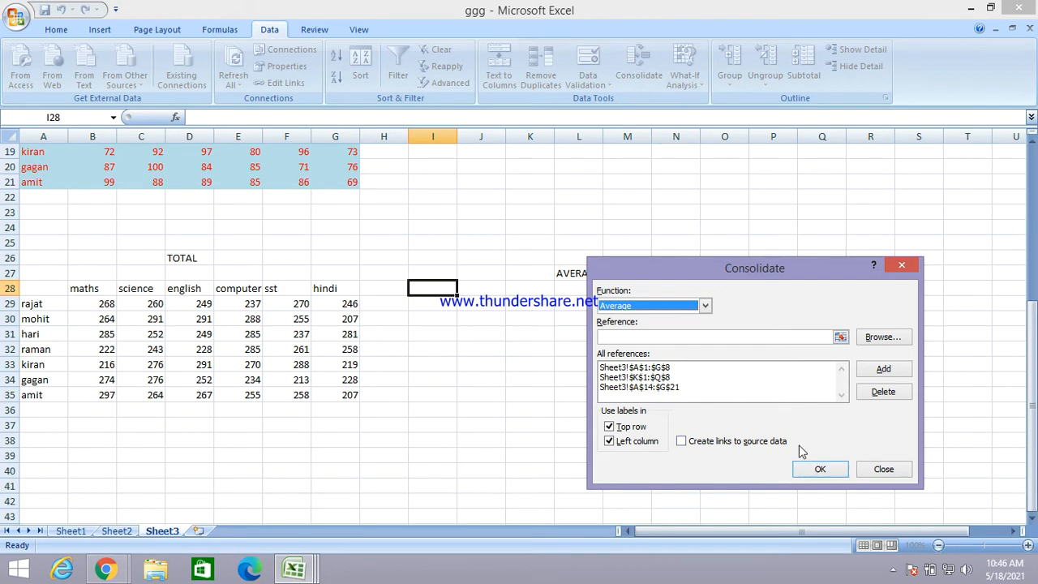
click(839, 475)
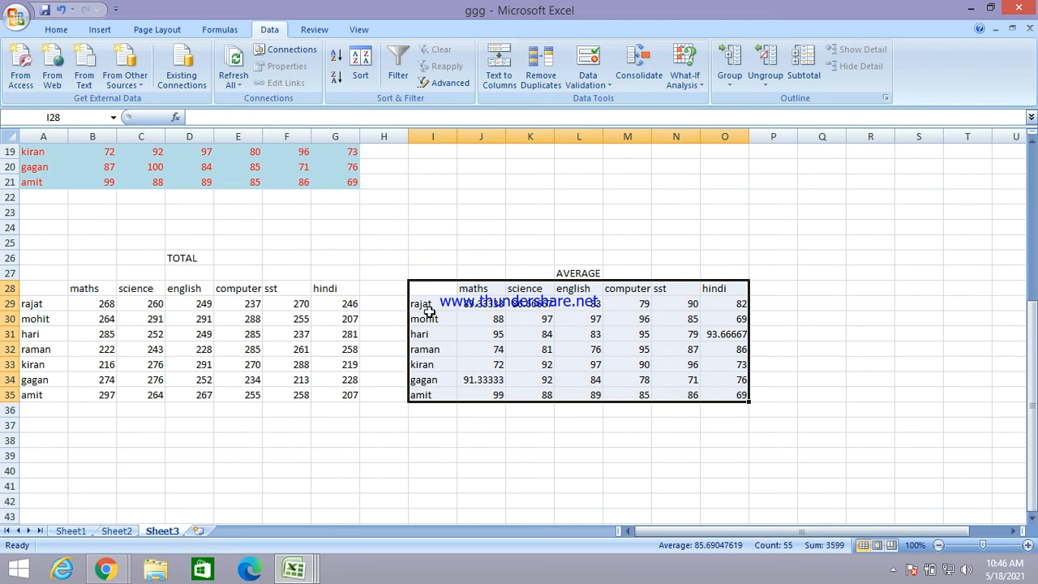
click(480, 304)
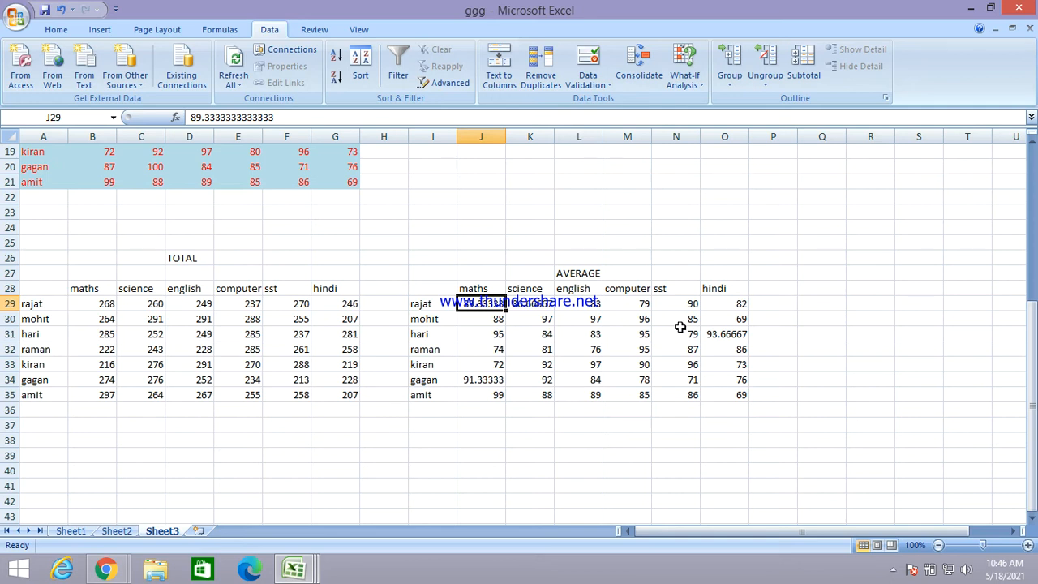
- Consolidate the same three ranges with the Max function at A39 and compare the first student's maths mark with the source tables
click(67, 459)
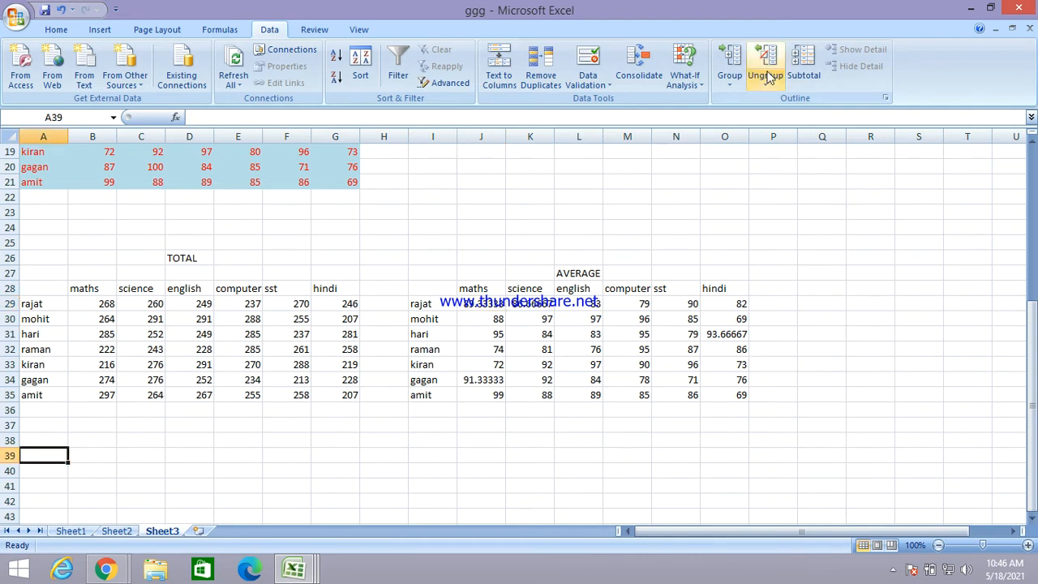
click(640, 64)
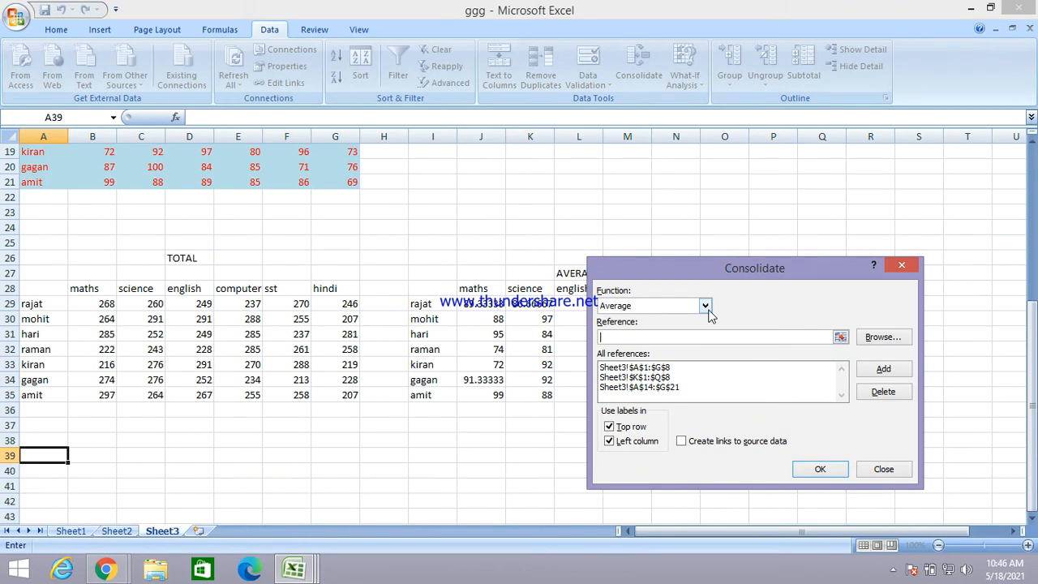
click(705, 308)
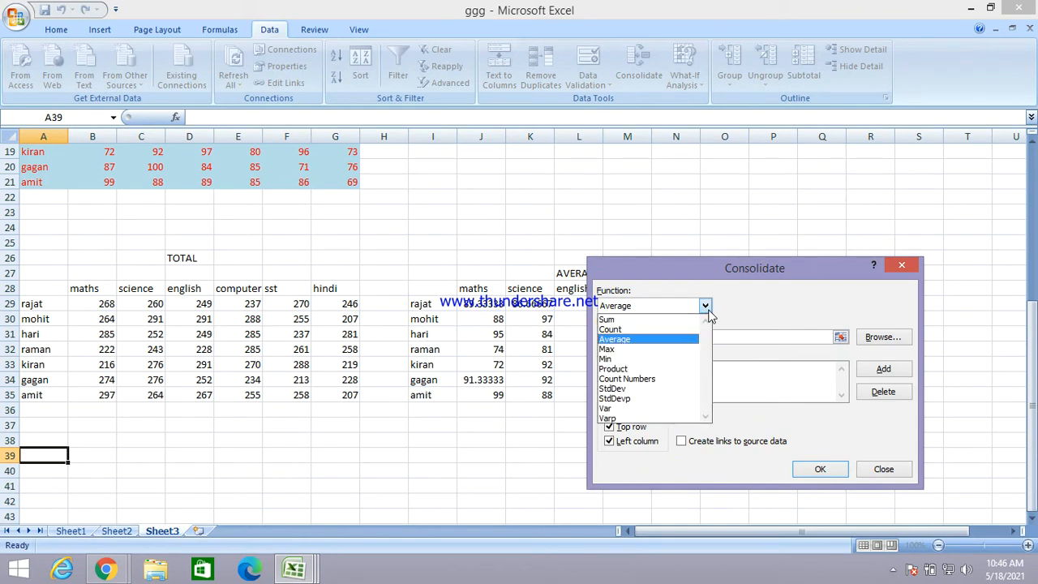
click(619, 349)
click(803, 468)
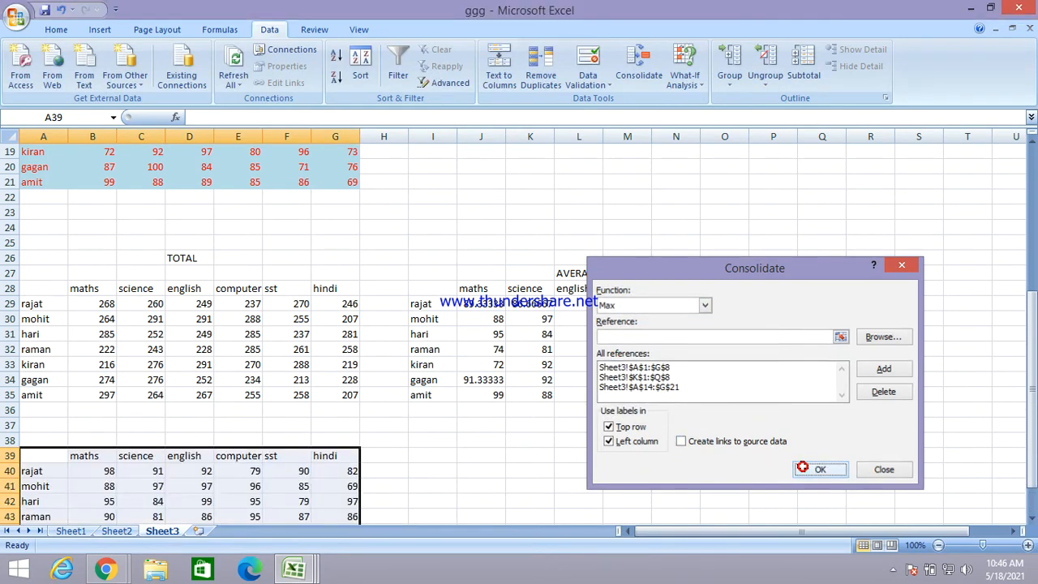
click(492, 451)
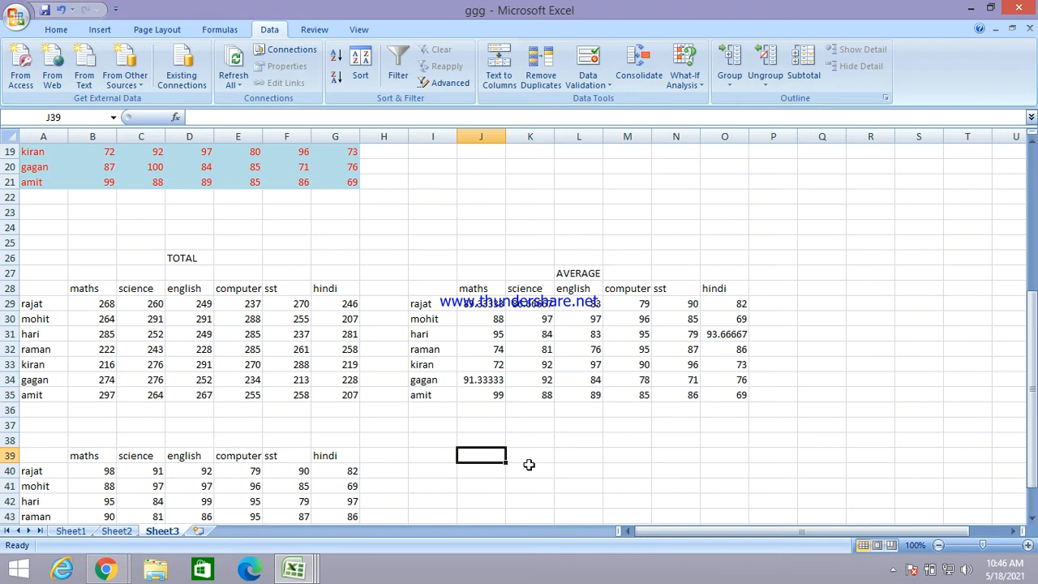
scroll(528, 461, down, 2)
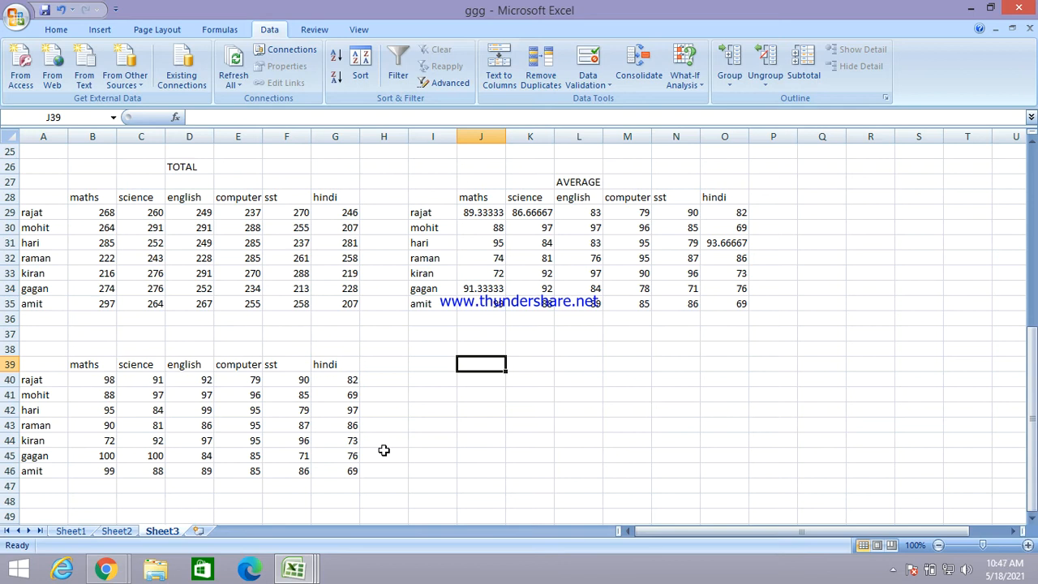
click(106, 382)
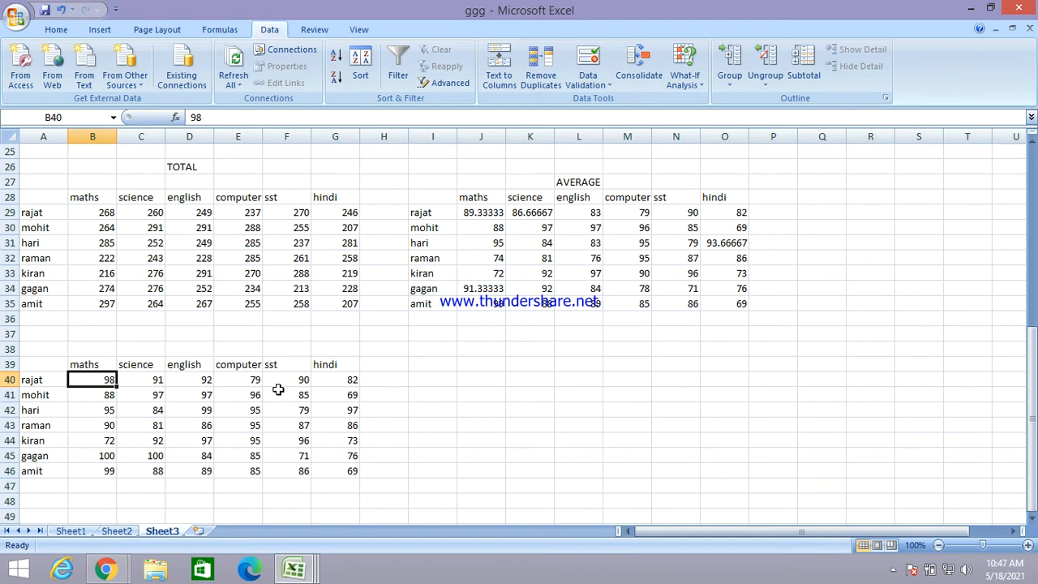
scroll(280, 375, up, 7)
scroll(281, 374, up, 1)
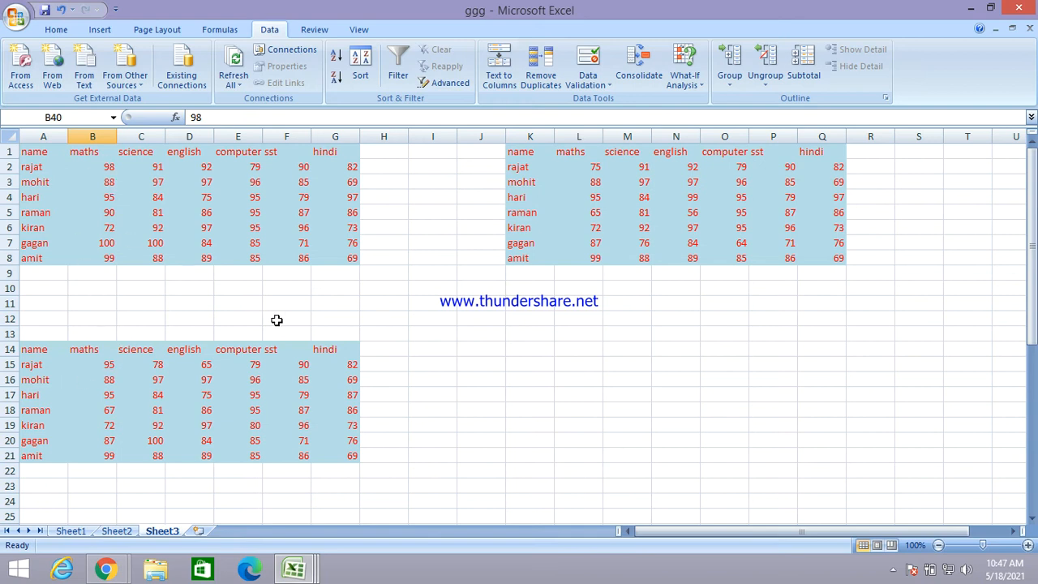
scroll(276, 320, down, 8)
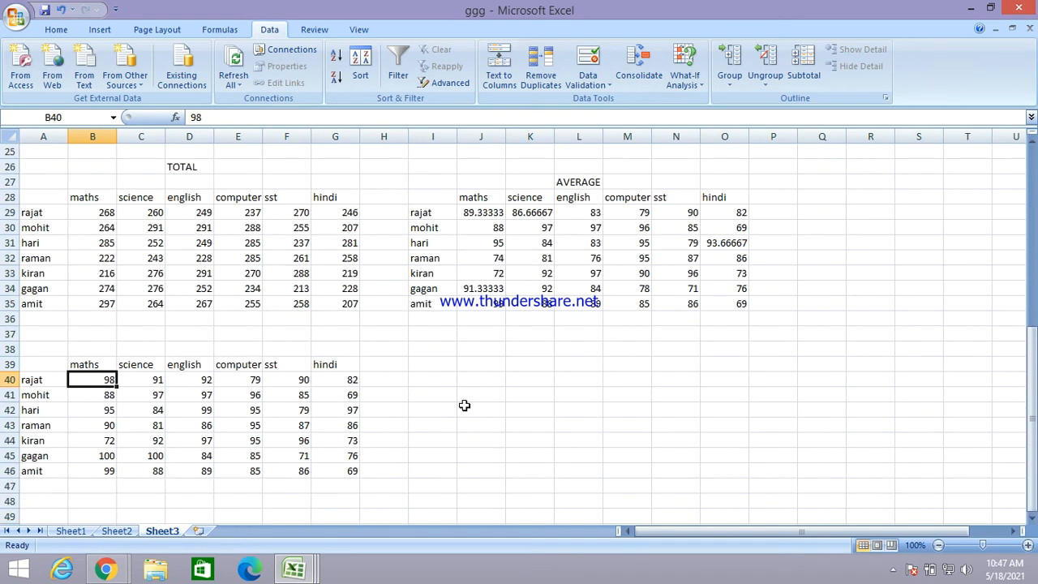
- Consolidate the same three ranges with the Min function at J39 and check the first student's maths minimum
click(476, 364)
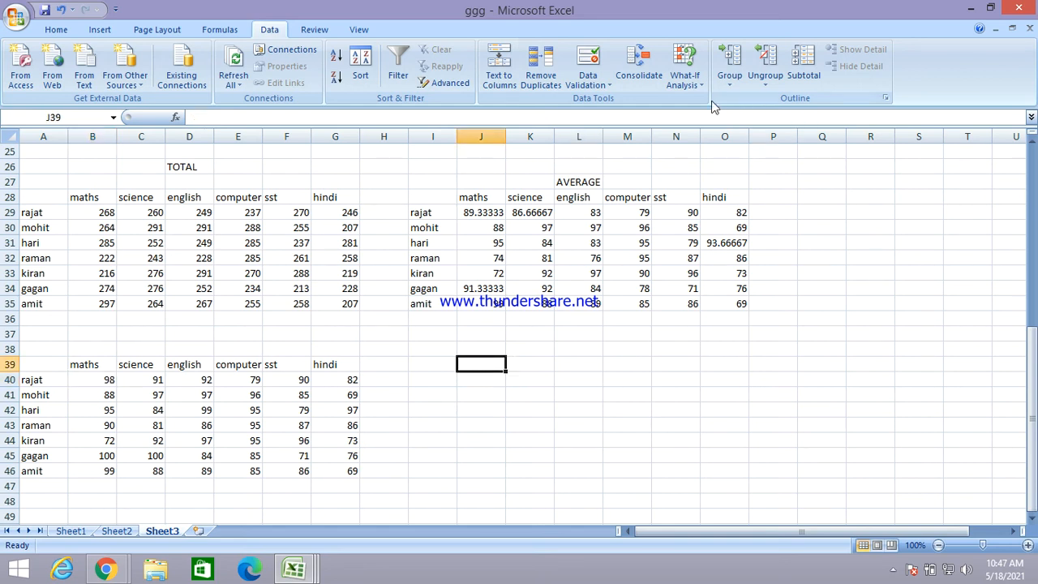
click(641, 65)
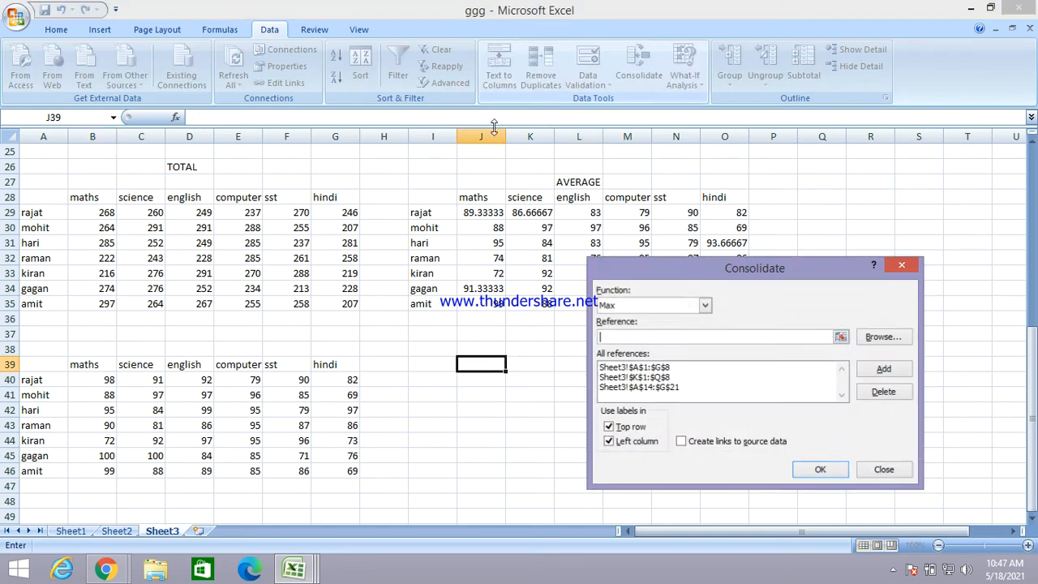
click(619, 308)
click(617, 355)
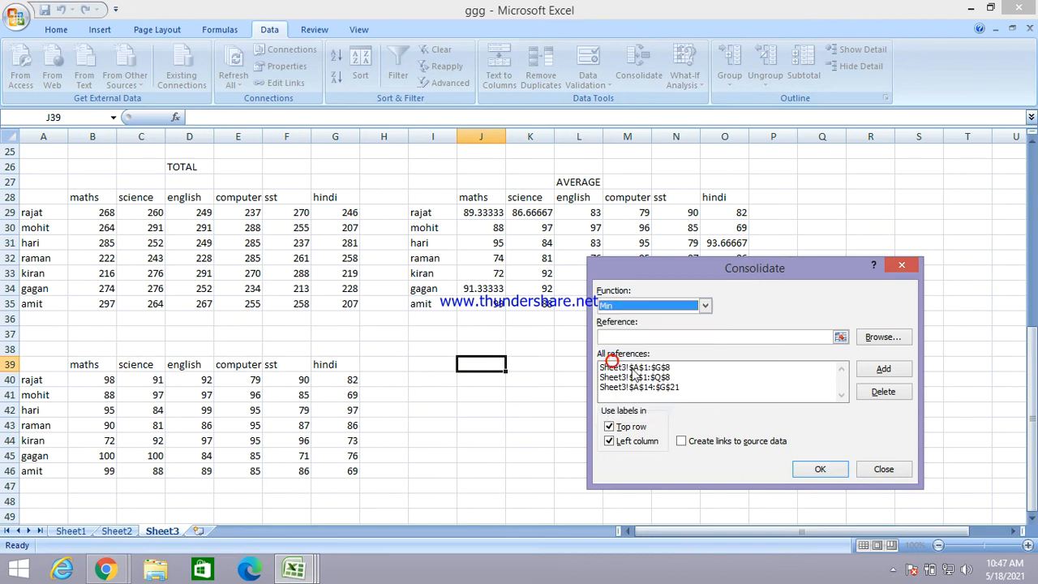
click(816, 470)
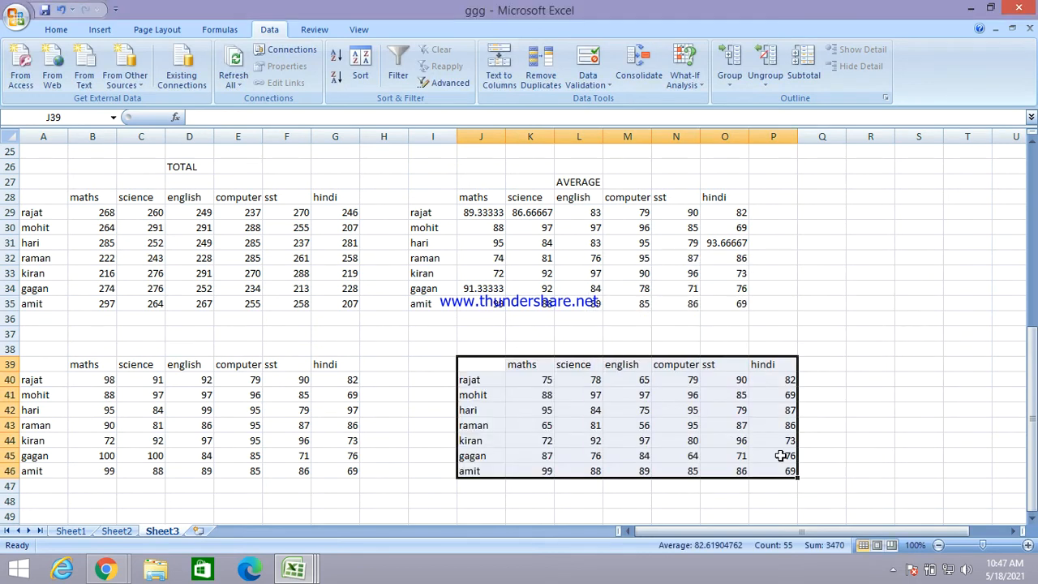
click(538, 377)
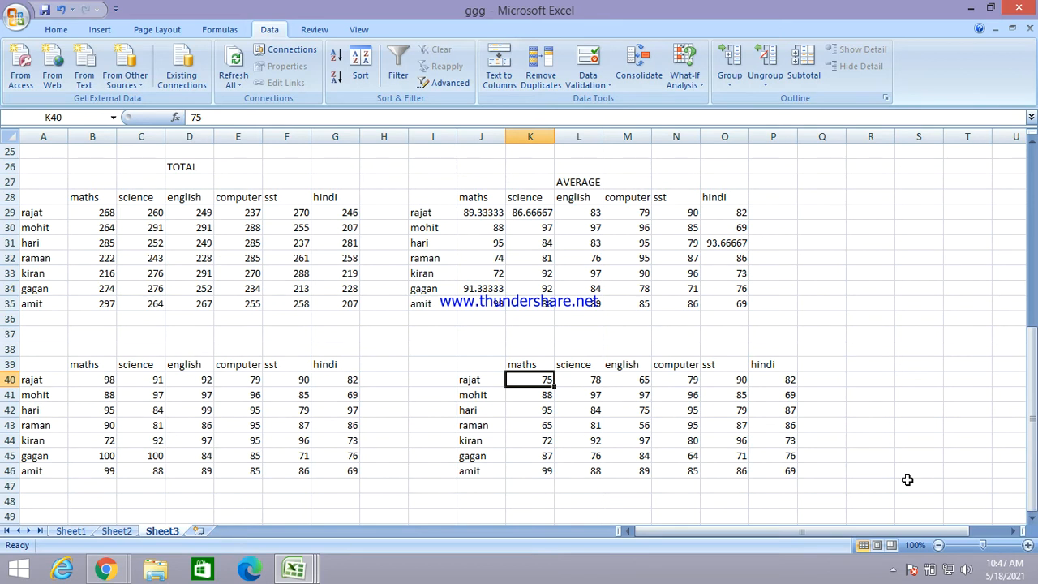
click(156, 338)
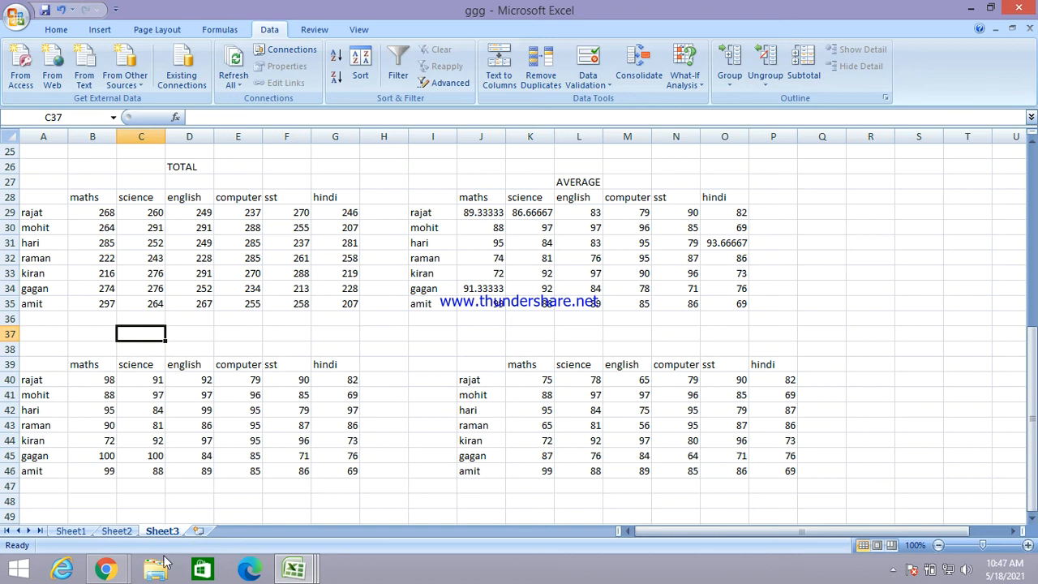
click(99, 570)
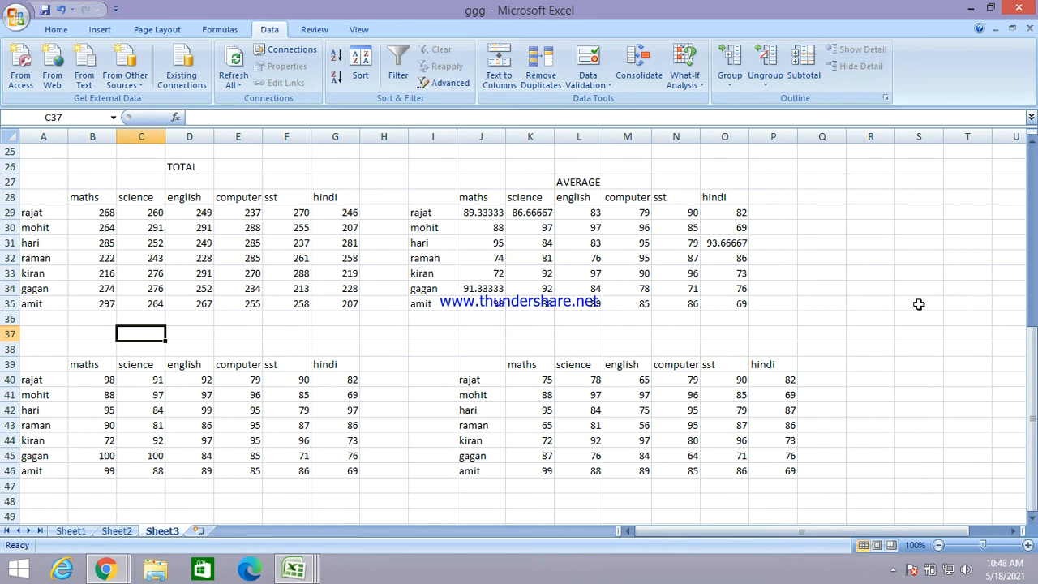
- Clear the contents of A26:Q46, removing all four consolidated tables and their headings below the source tables
scroll(919, 304, down, 3)
scroll(919, 304, down, 2)
scroll(919, 305, up, 13)
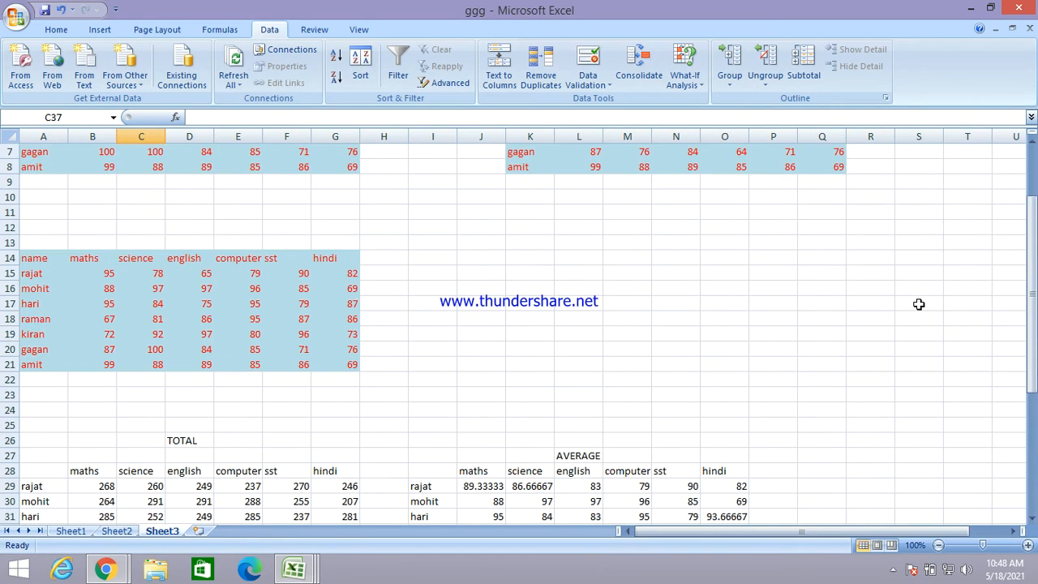
scroll(919, 305, down, 6)
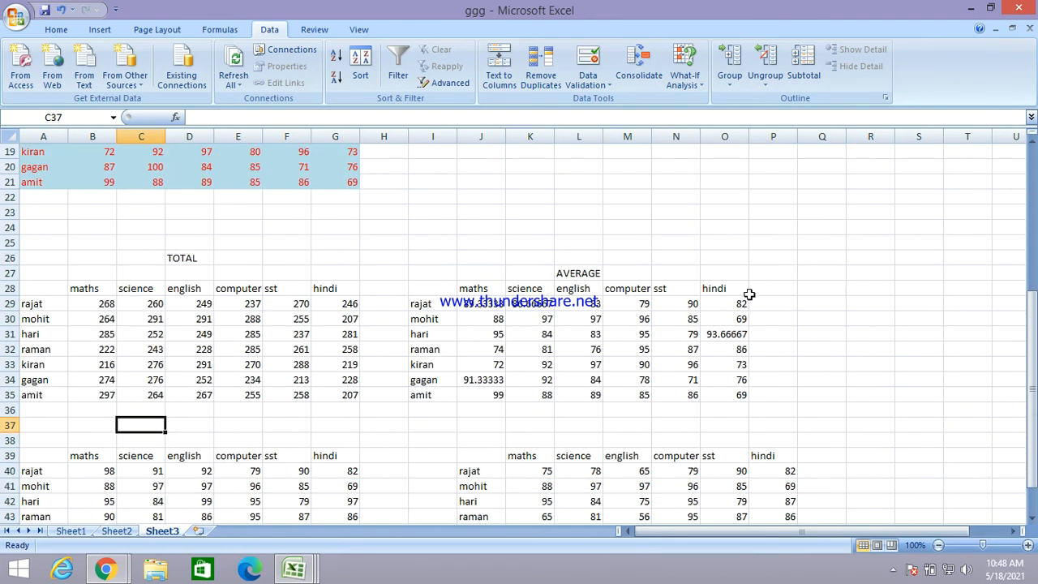
click(56, 258)
drag(56, 258, 842, 506)
key(Delete)
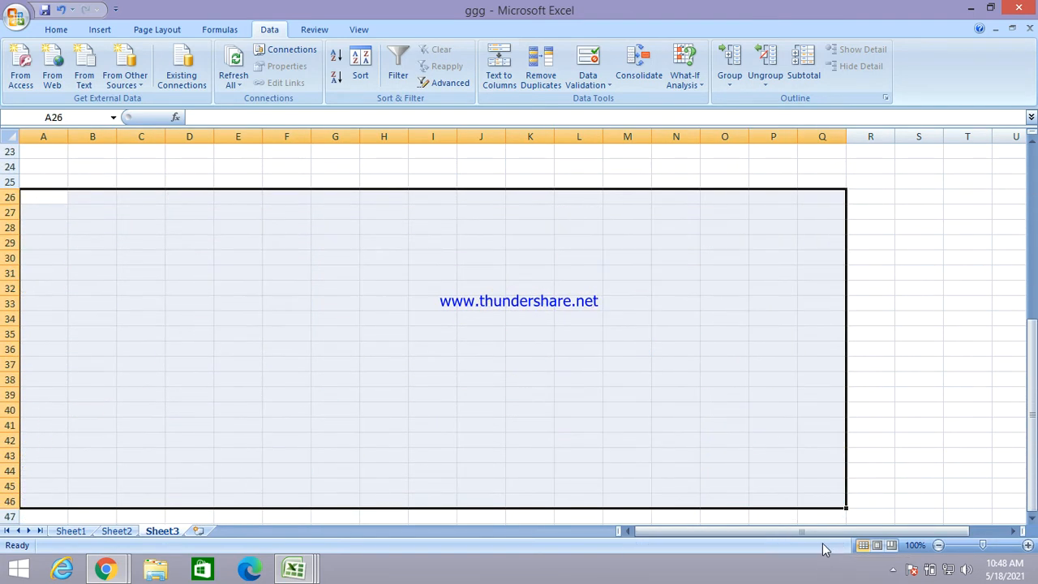
- Start a new consolidation at A27 and delete the three stored references A1:G8, K1:Q8 and A14:G21
scroll(451, 352, up, 7)
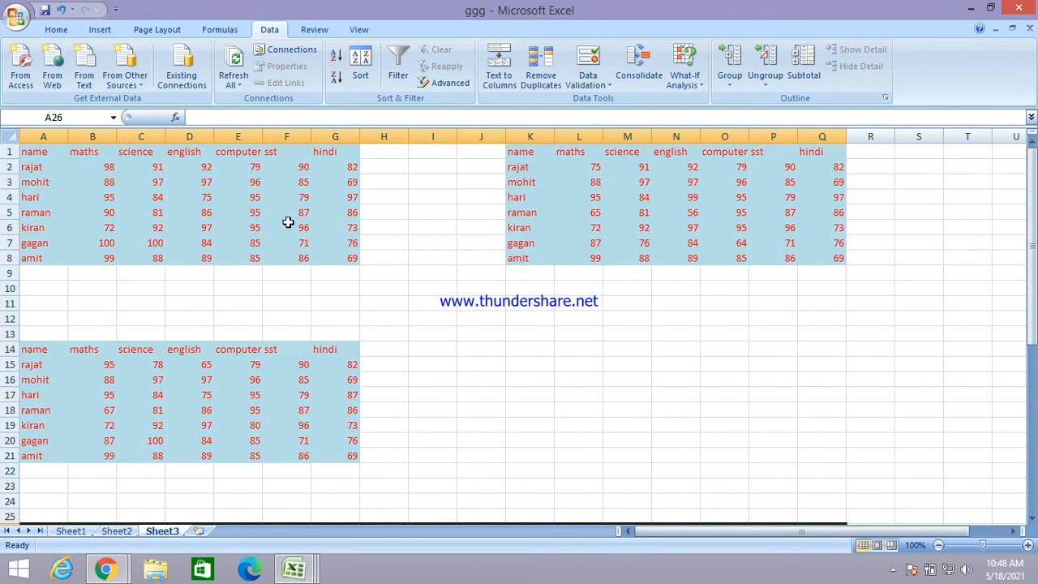
click(253, 213)
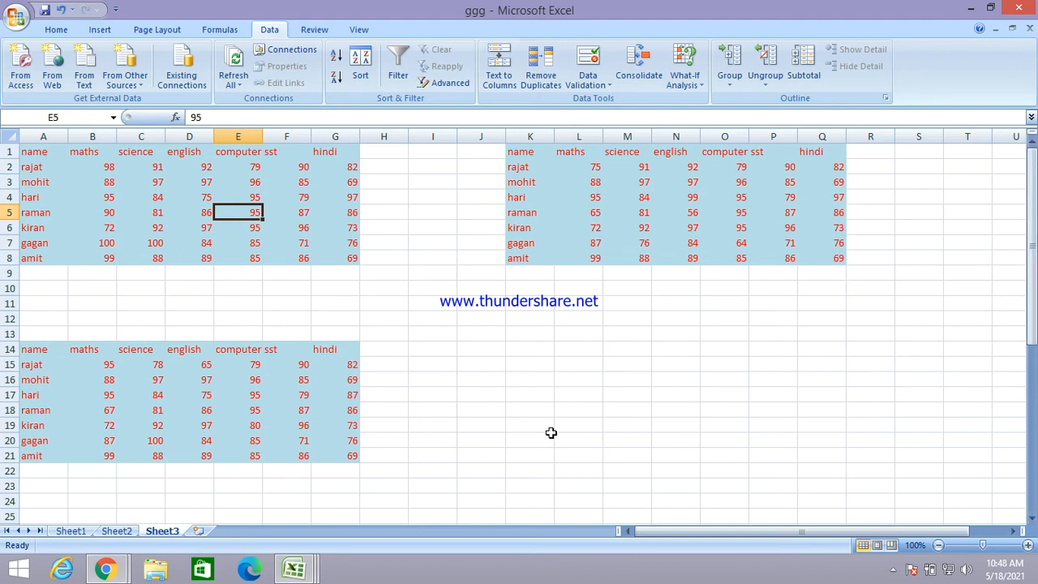
scroll(331, 476, down, 2)
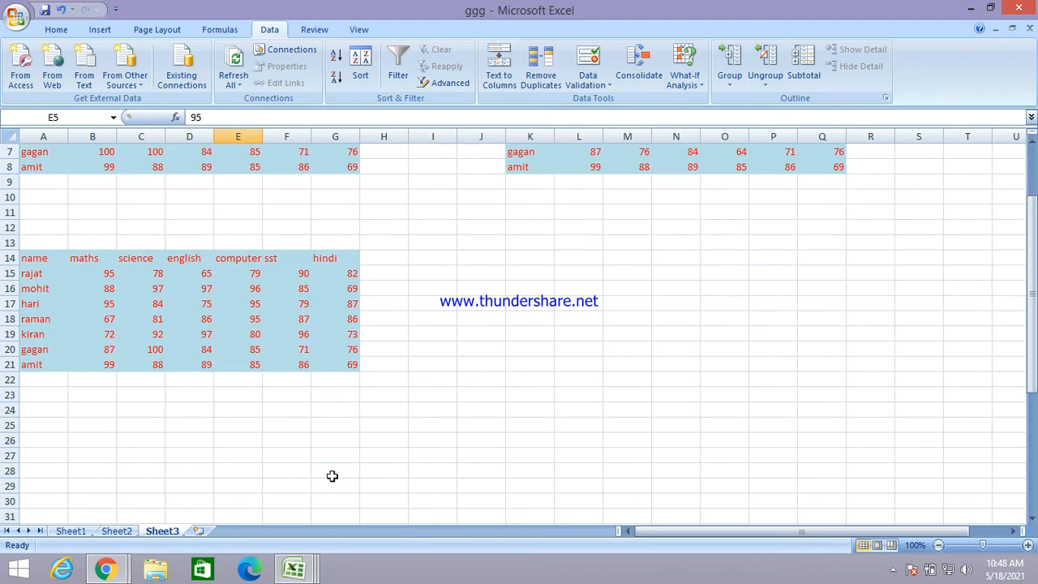
click(59, 459)
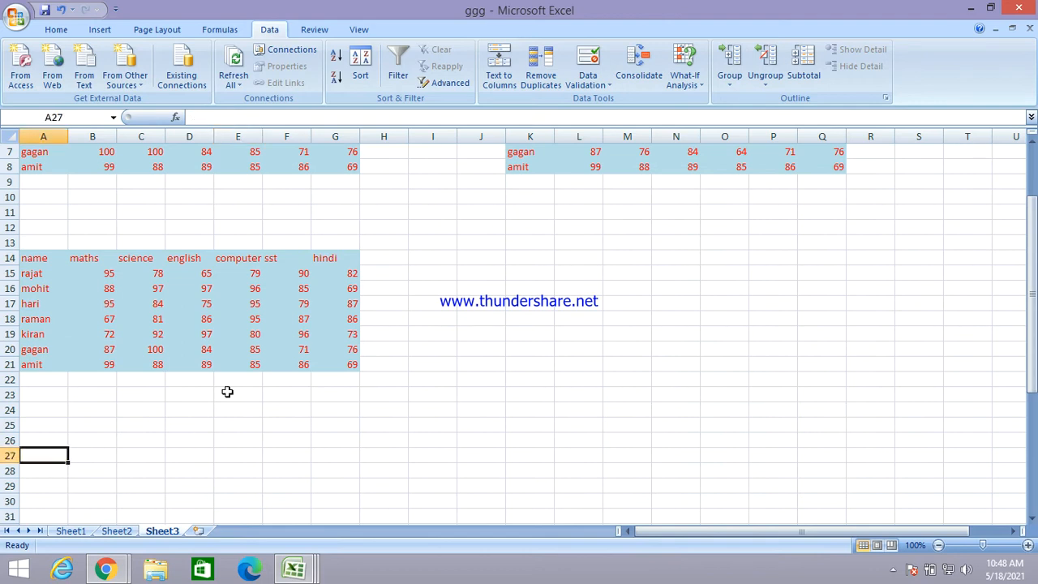
click(639, 69)
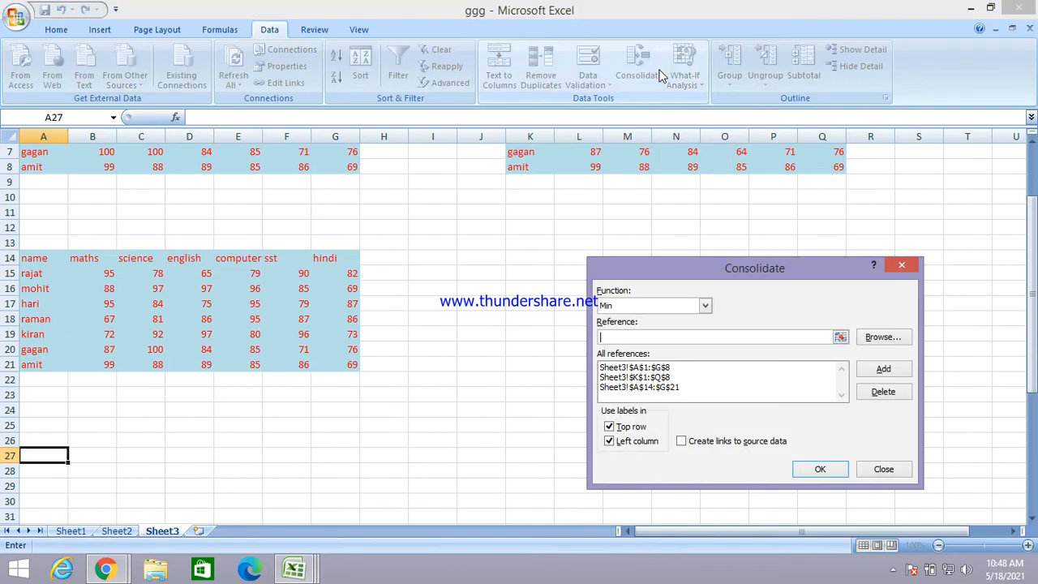
click(641, 368)
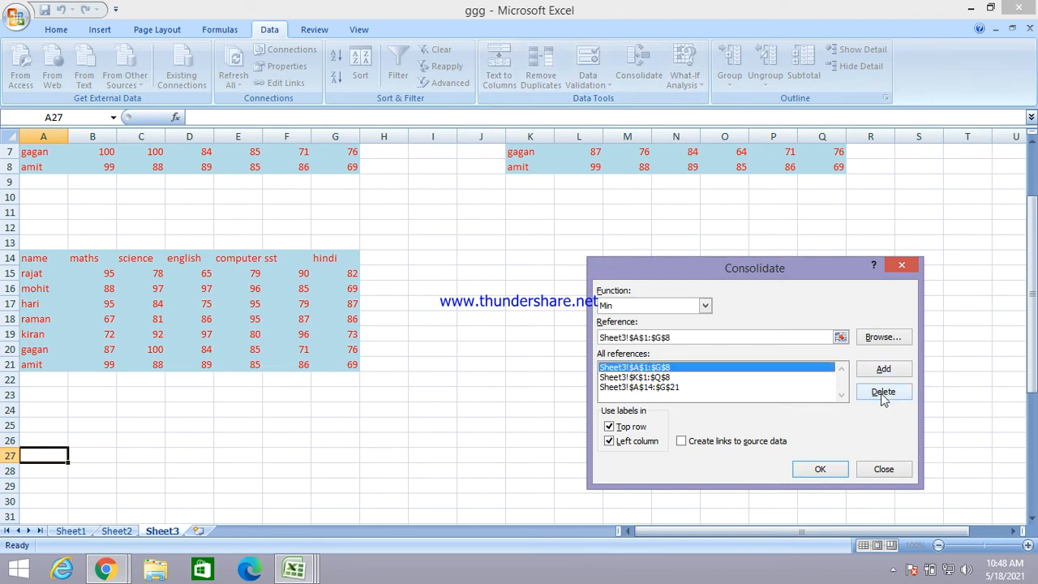
click(881, 393)
click(640, 367)
click(883, 392)
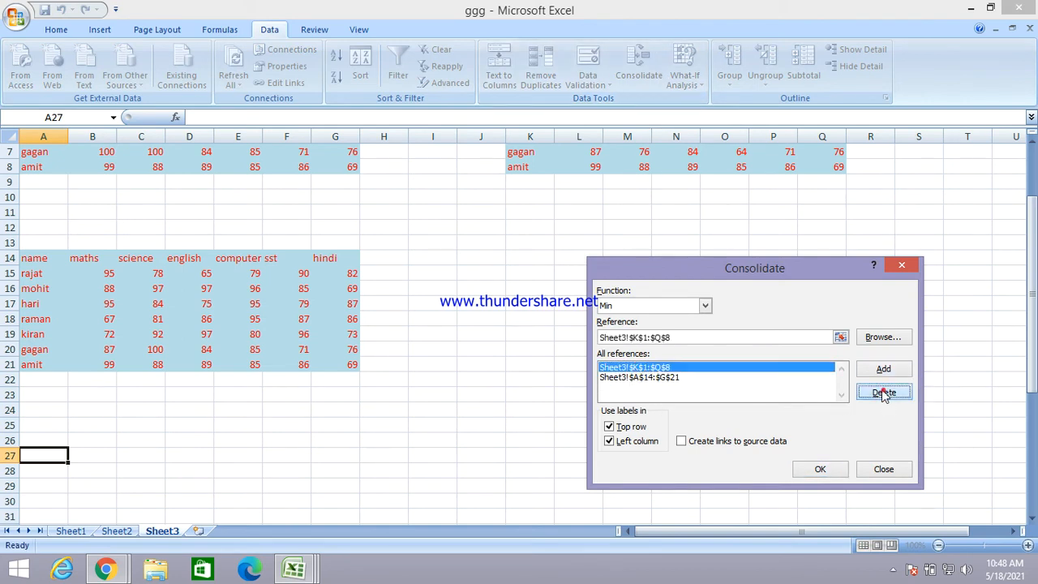
click(648, 368)
click(896, 393)
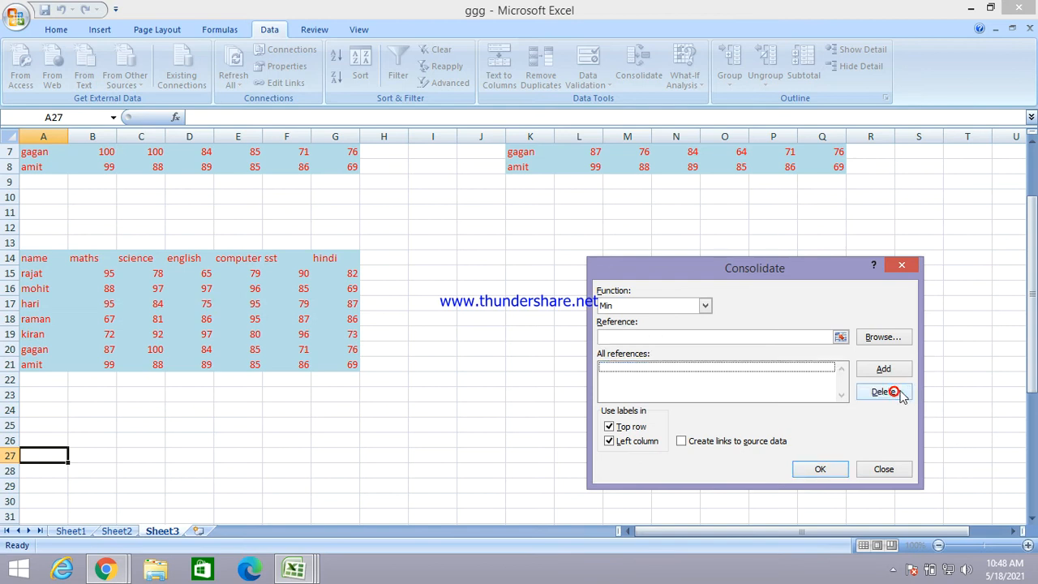
- Add the first marks table, A1:G8 on Sheet3, to the consolidation references
click(841, 337)
scroll(183, 258, up, 2)
drag(27, 146, 333, 258)
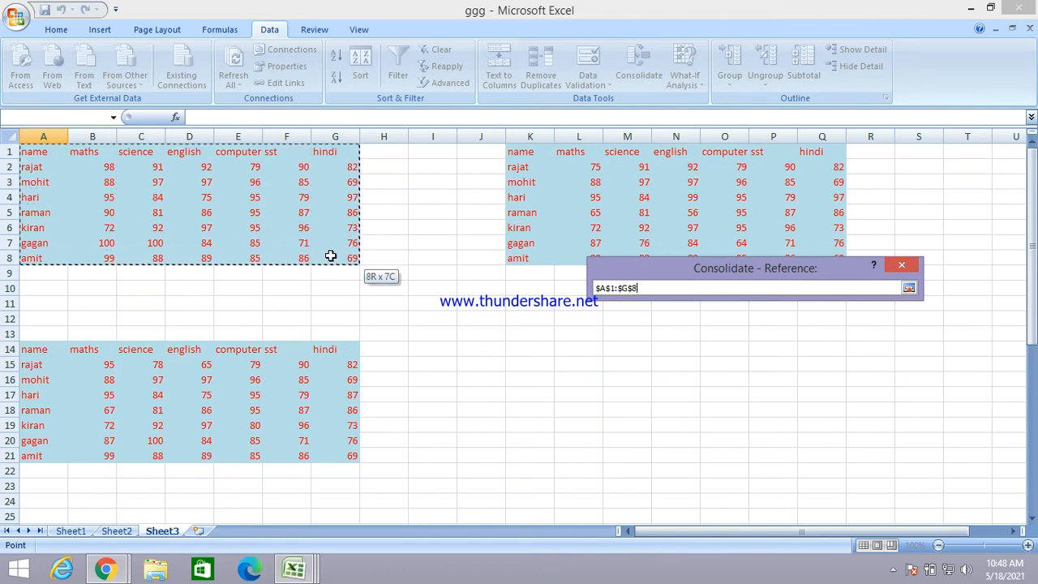
click(910, 288)
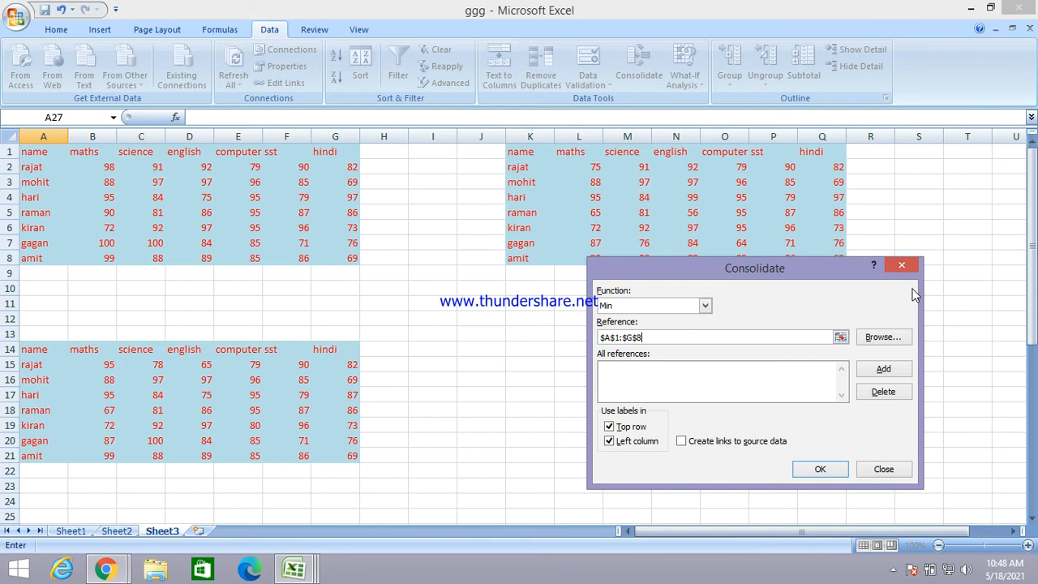
click(890, 372)
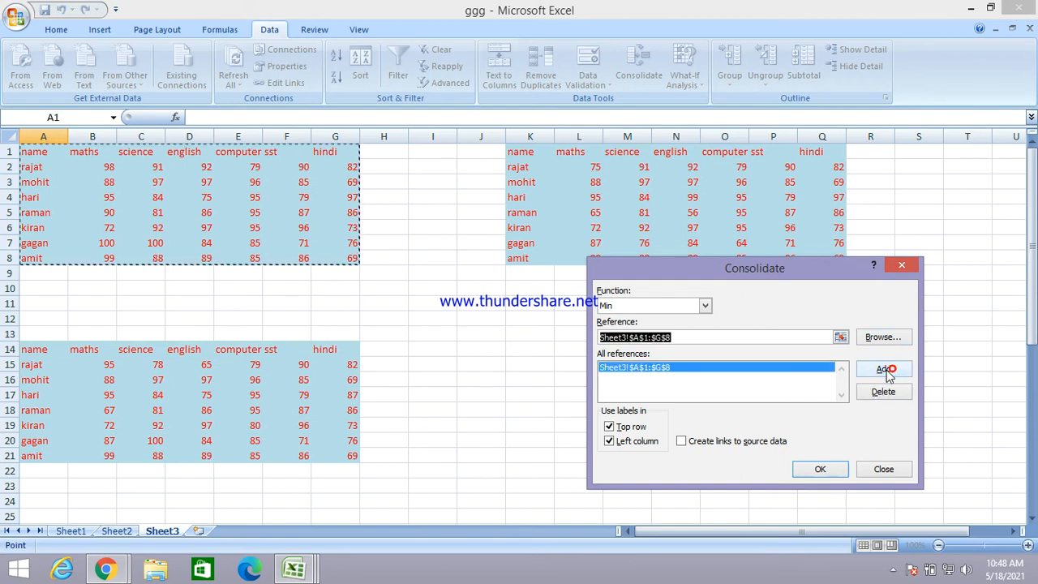
- Add the second marks table, K1:Q8, as another consolidation reference
click(841, 337)
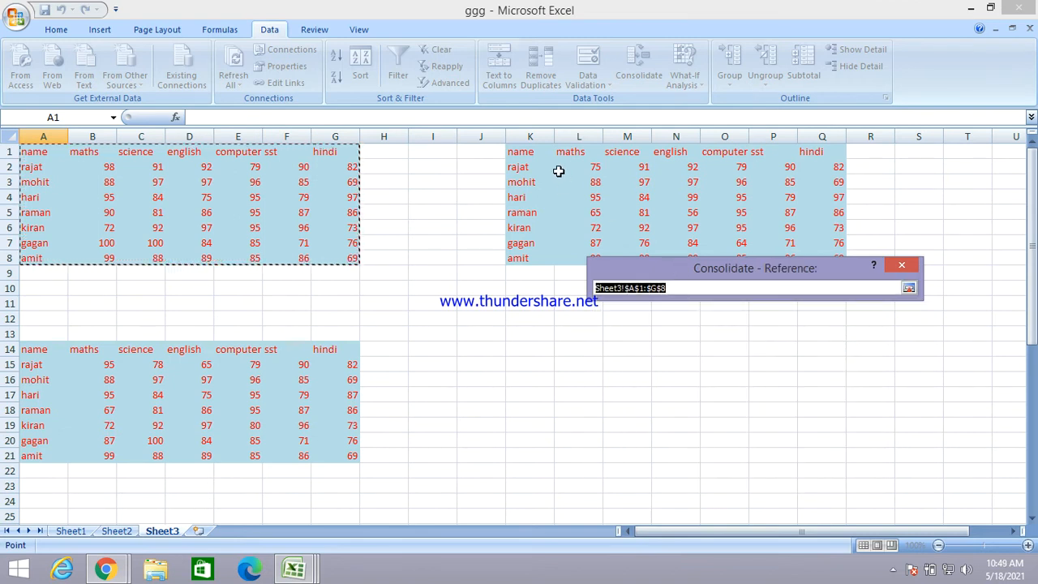
drag(526, 154, 821, 264)
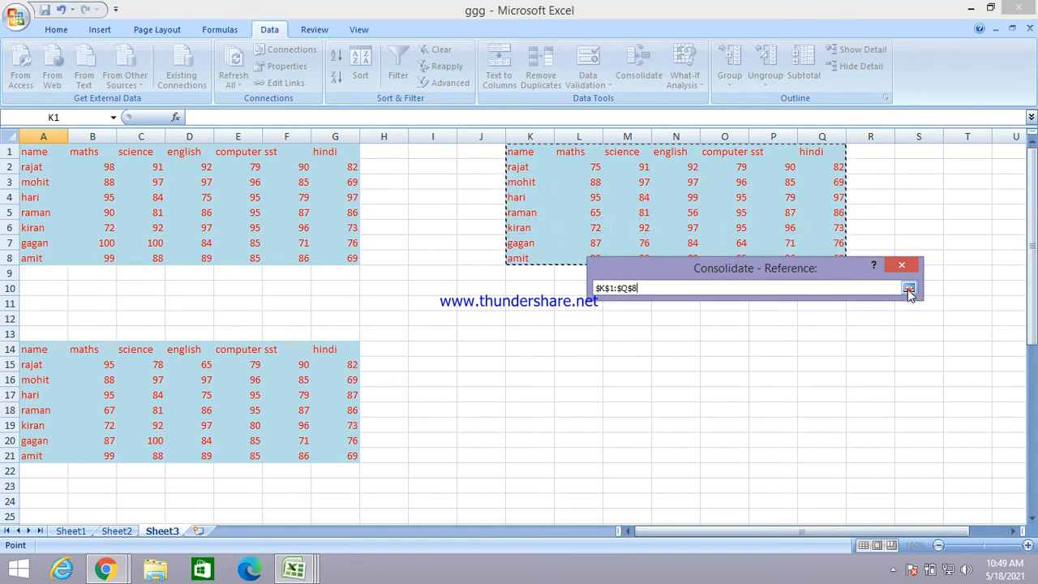
click(909, 290)
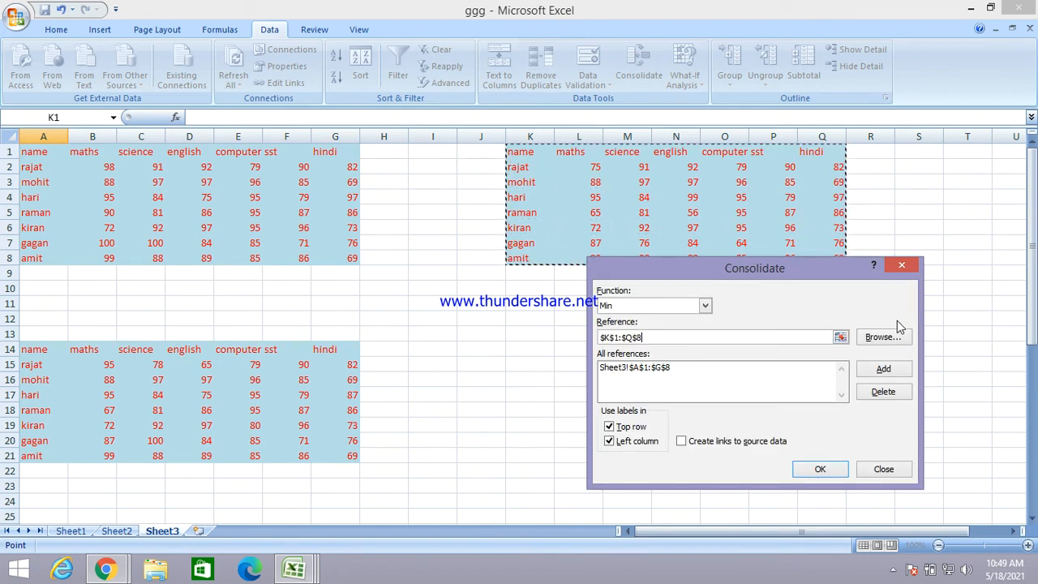
click(893, 370)
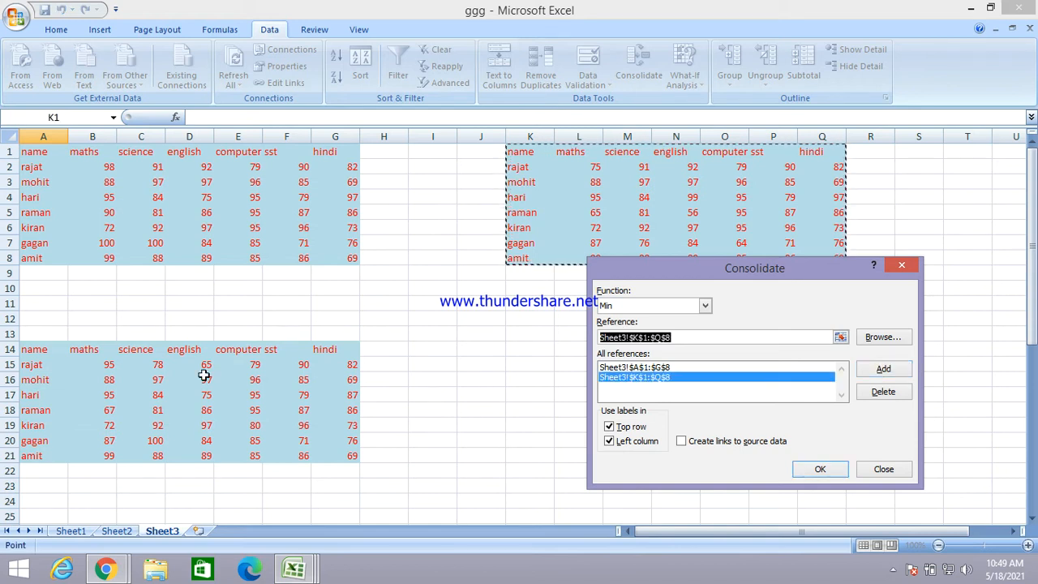
- Add the third marks table, A14:G21, to the list of consolidation references
click(840, 337)
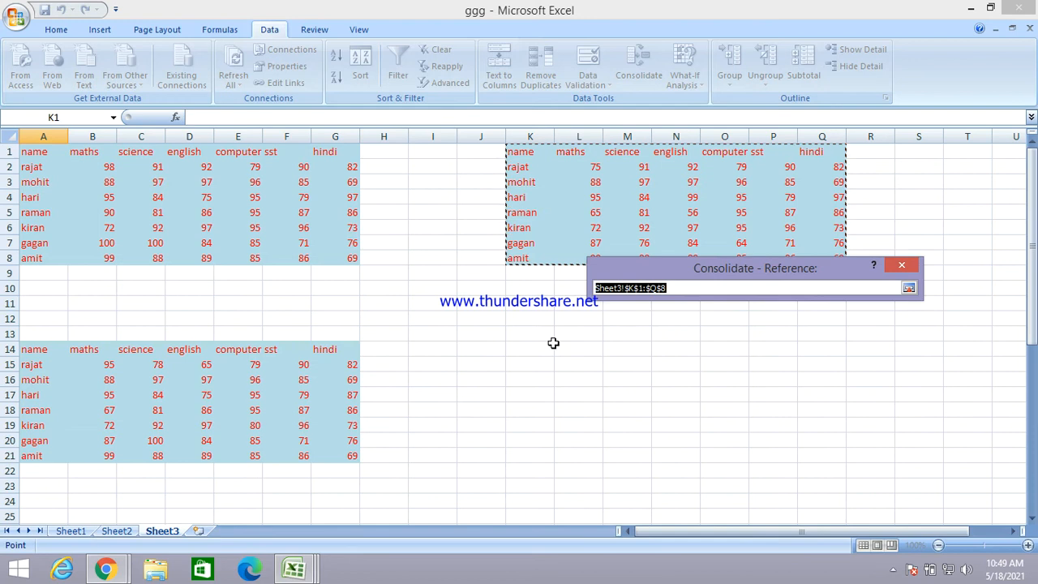
drag(46, 349, 334, 458)
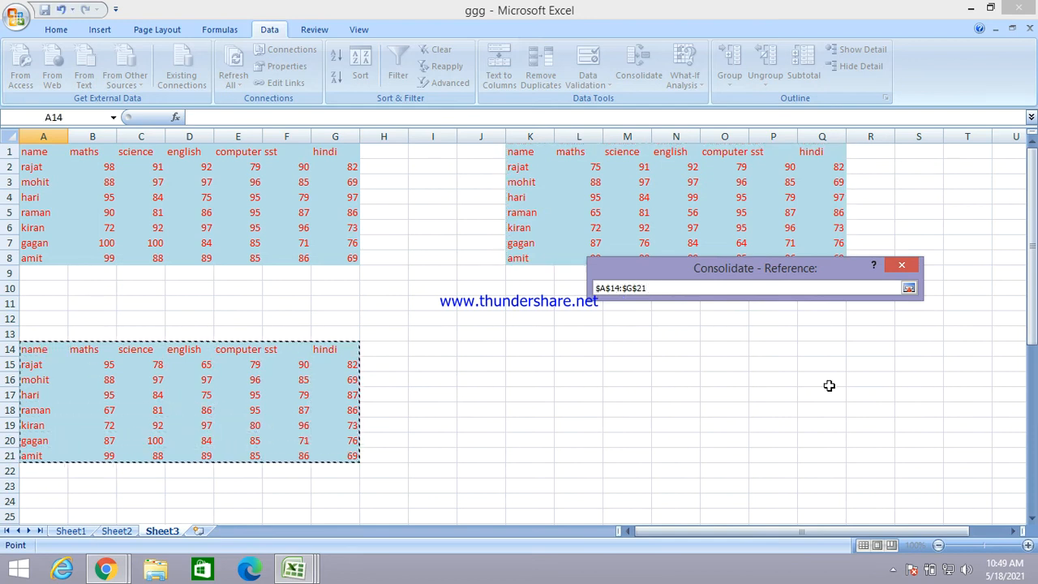
click(910, 288)
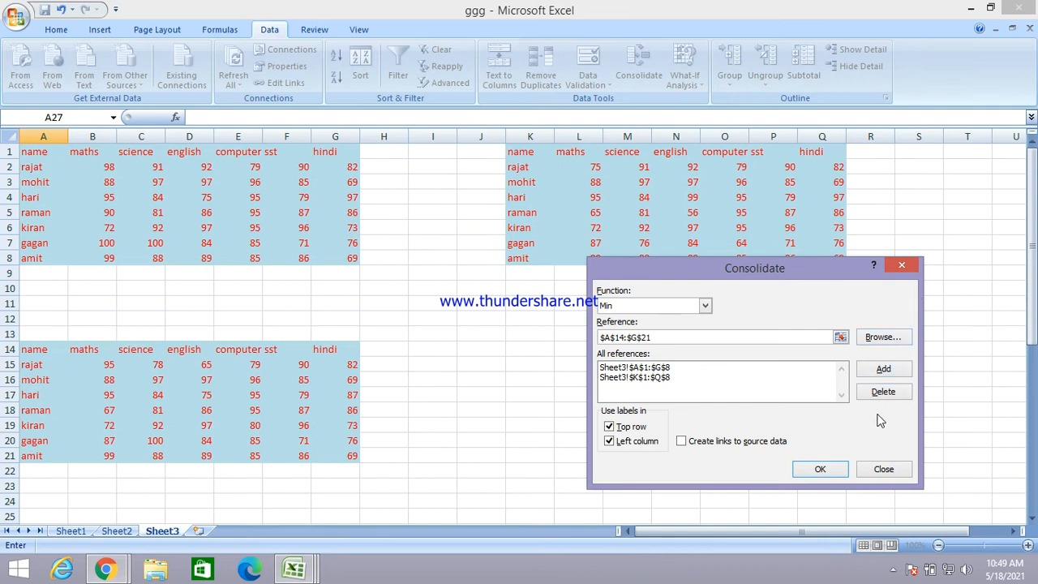
click(888, 373)
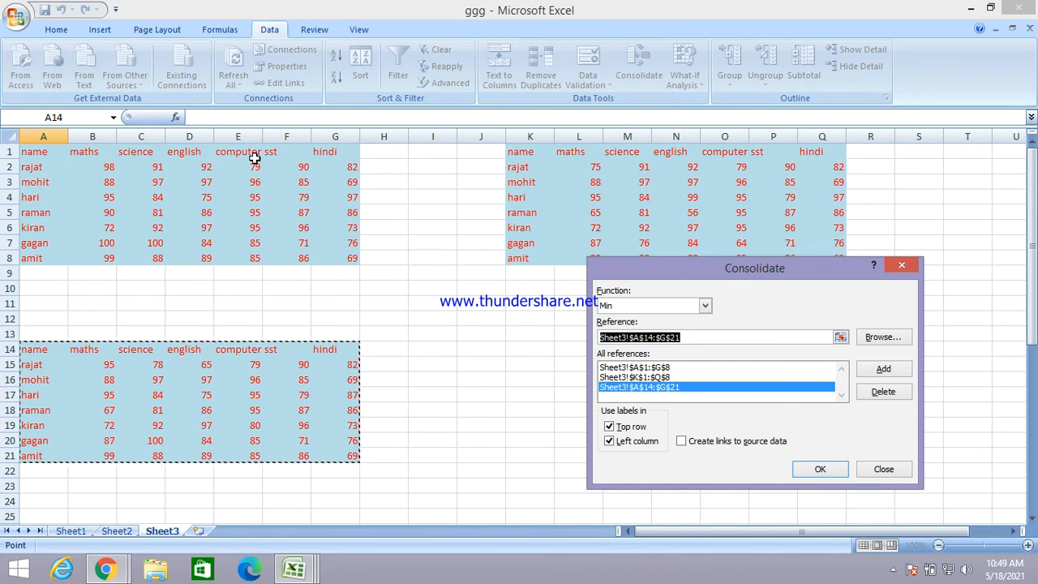
- Run the Min consolidation with top row and left column labels at A27, and check the first student's maths minimum
click(818, 470)
scroll(470, 470, down, 3)
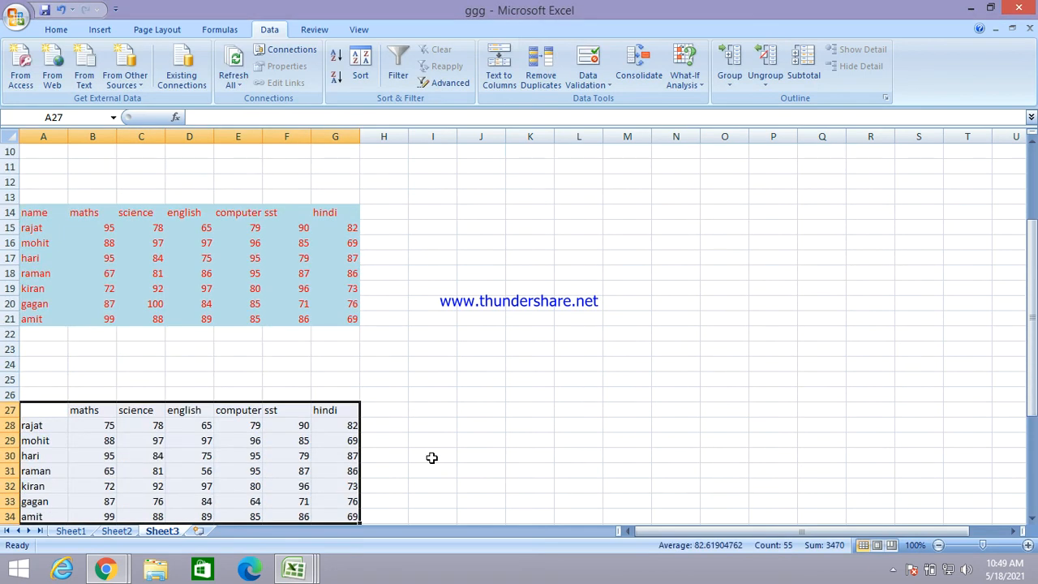
scroll(431, 458, down, 3)
click(82, 288)
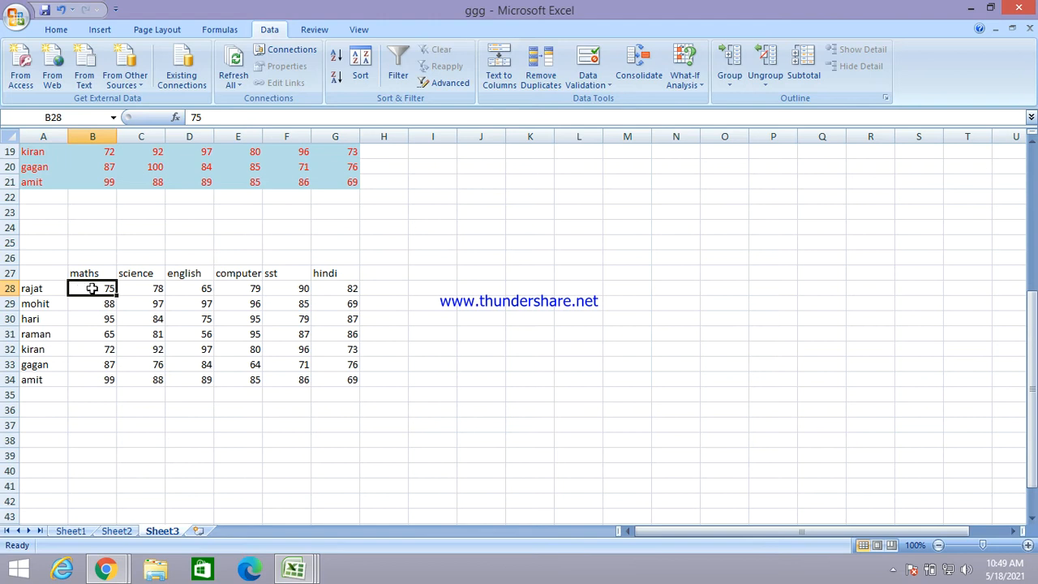
- Consolidate the same three ranges with the Sum function at J27 and check the first student's maths total
click(496, 274)
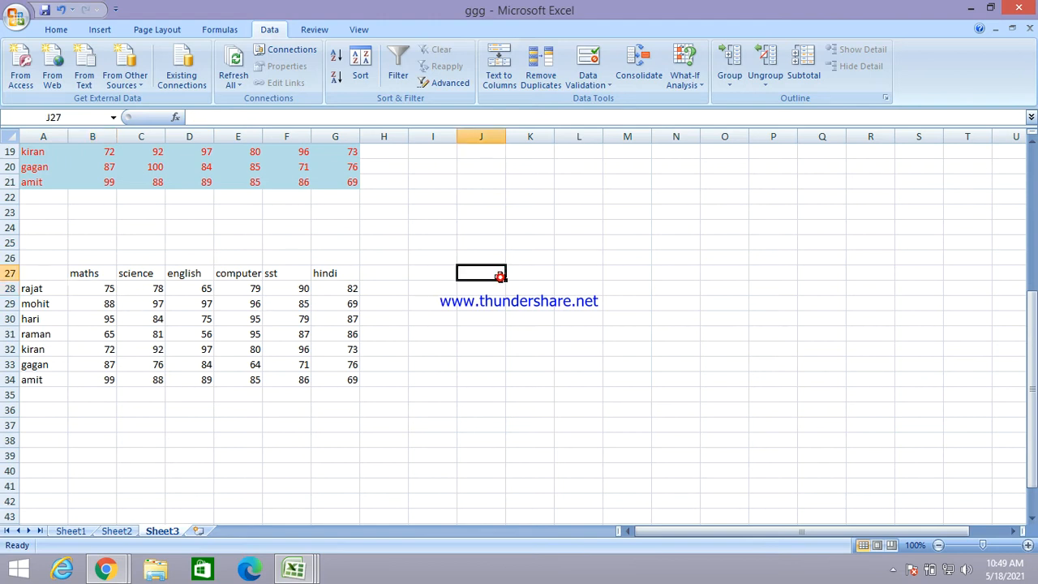
click(639, 65)
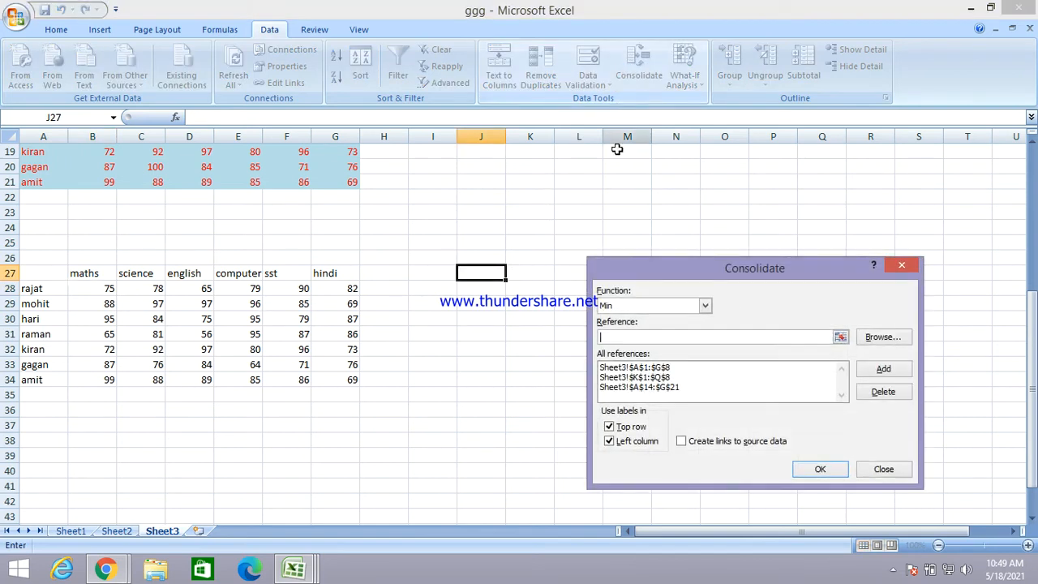
click(615, 307)
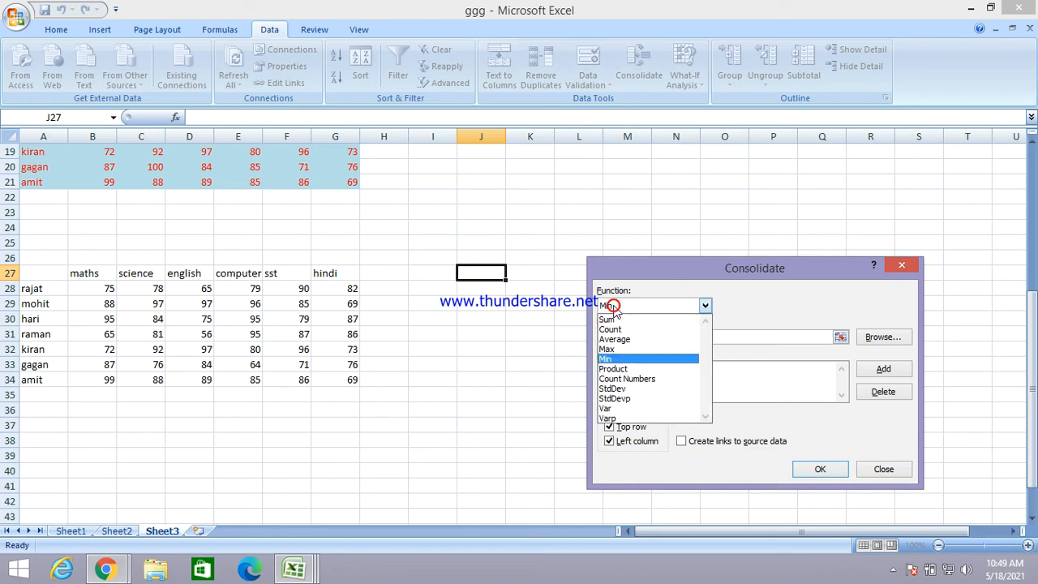
click(615, 321)
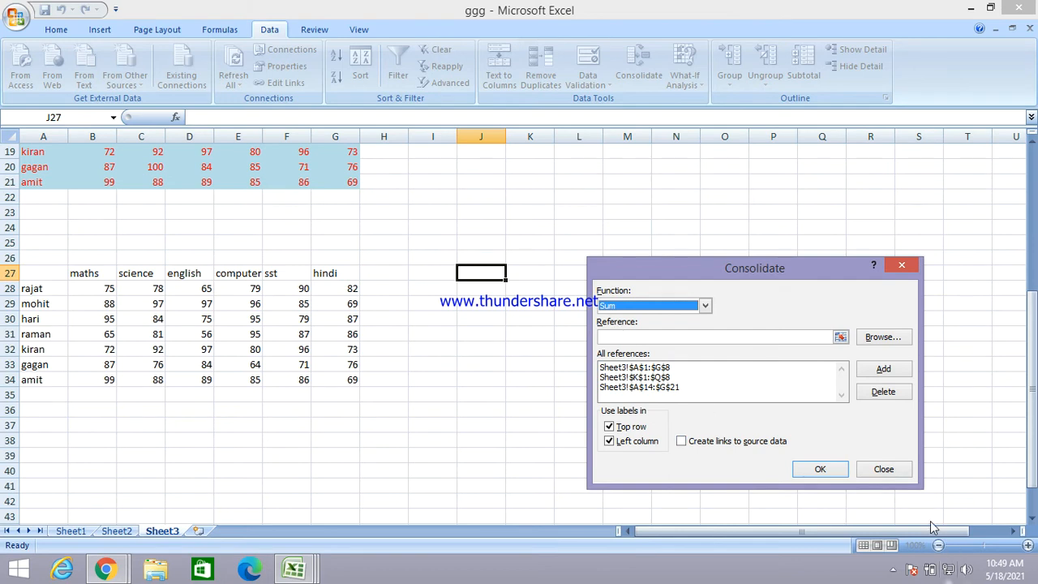
click(834, 473)
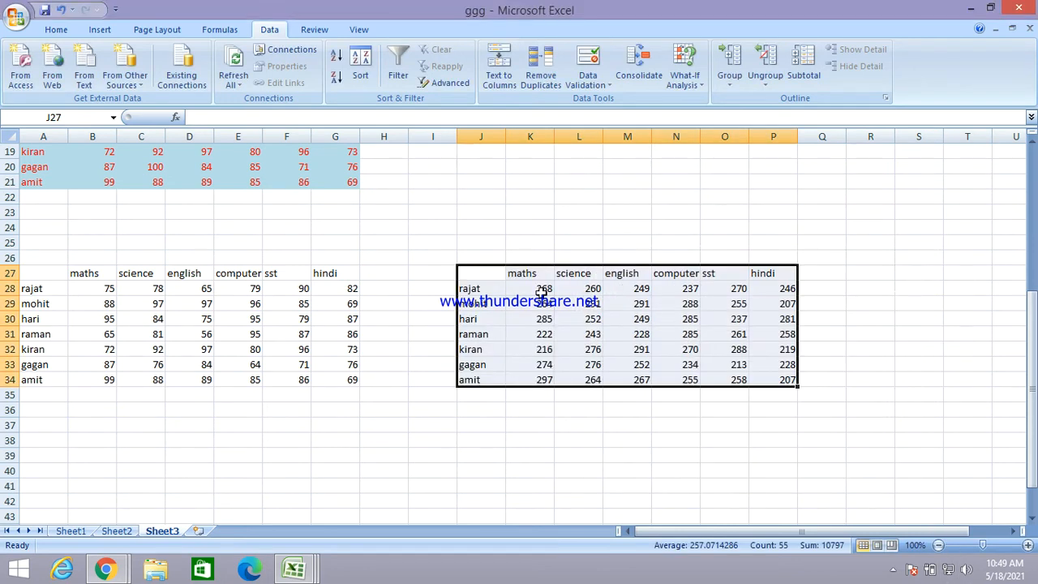
click(543, 289)
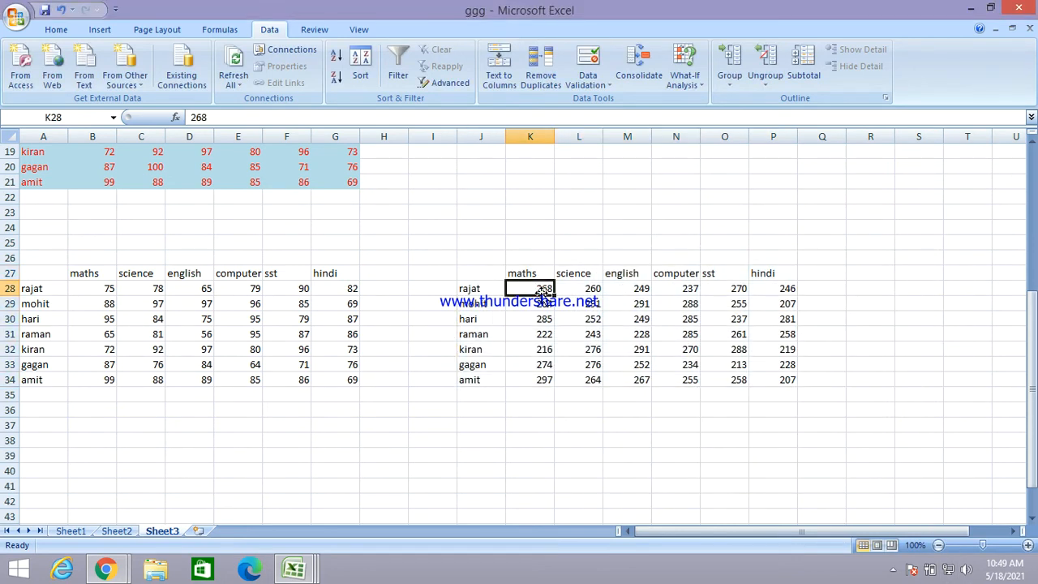
click(619, 315)
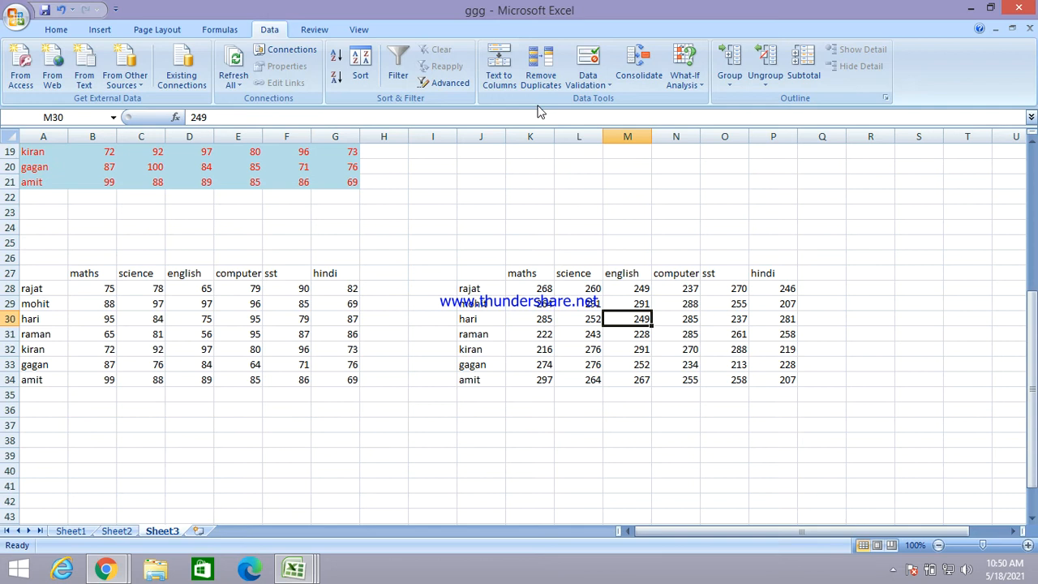
click(372, 240)
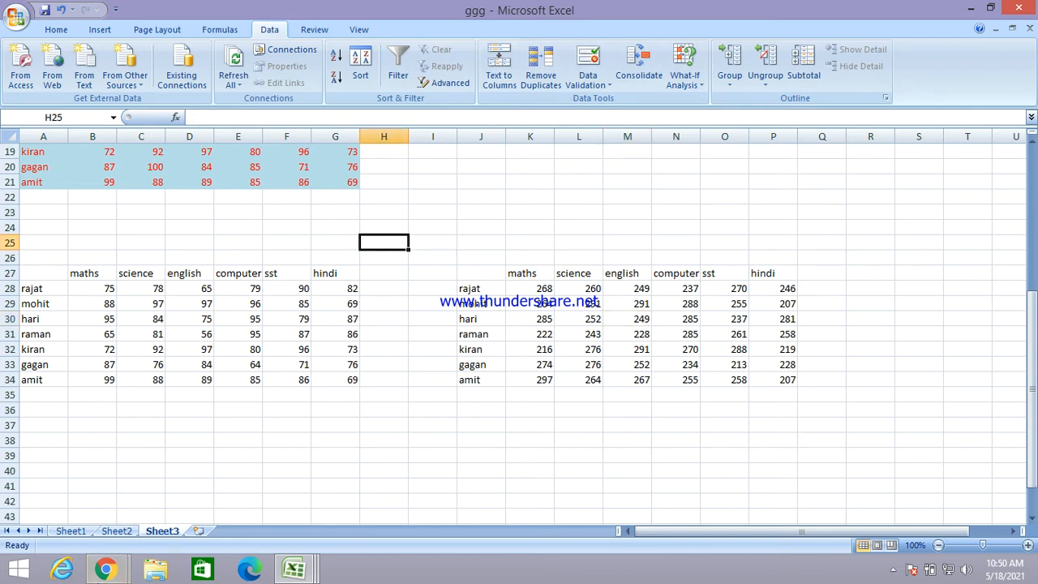
mouse_move(116, 574)
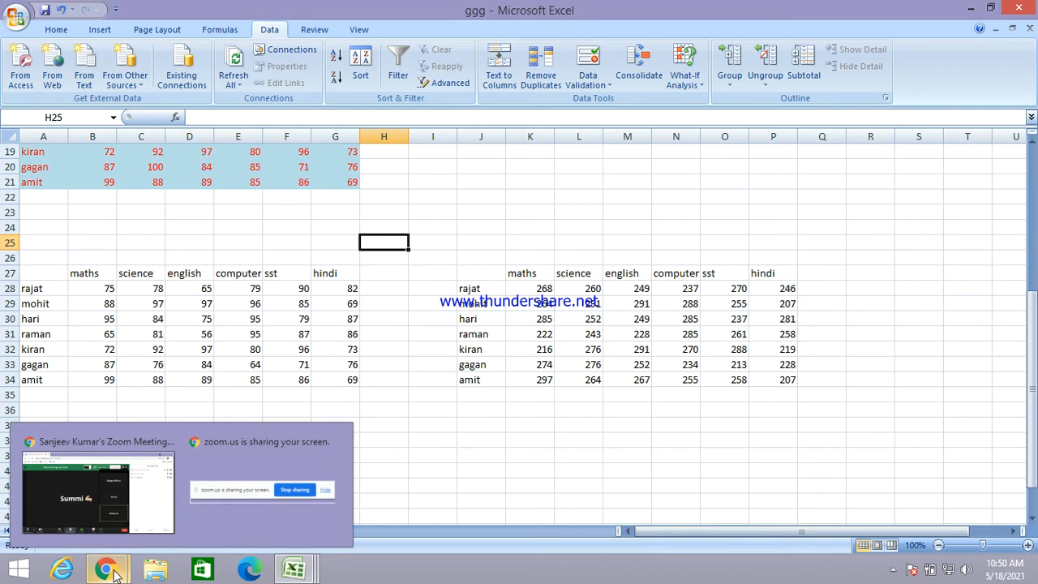
click(584, 416)
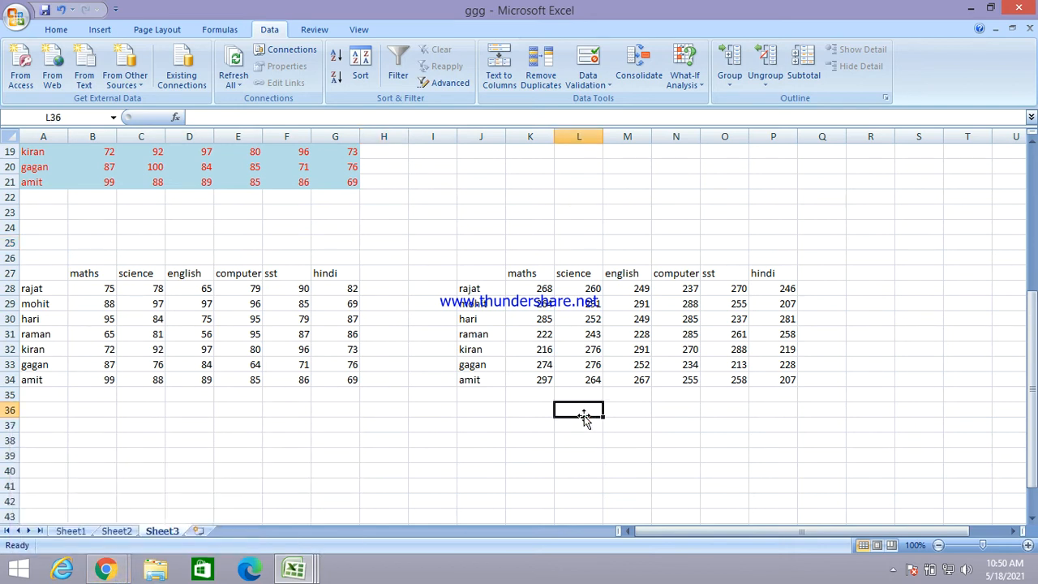
- Review the three source tables and the consolidated Min and Sum tables, ending at empty cell A39 below them
click(576, 238)
scroll(579, 231, up, 5)
scroll(580, 231, up, 1)
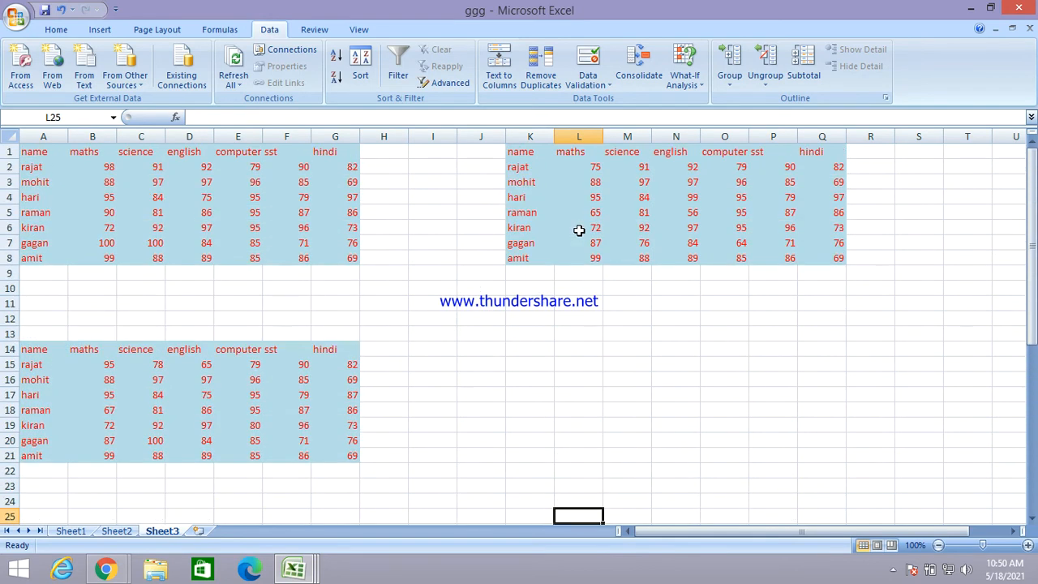
scroll(580, 231, down, 9)
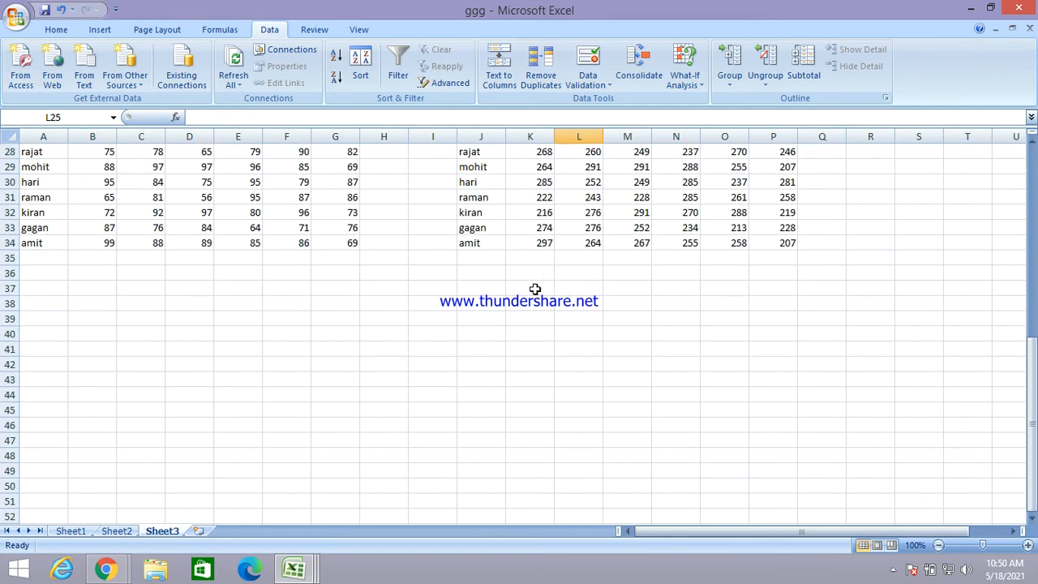
click(441, 347)
click(299, 320)
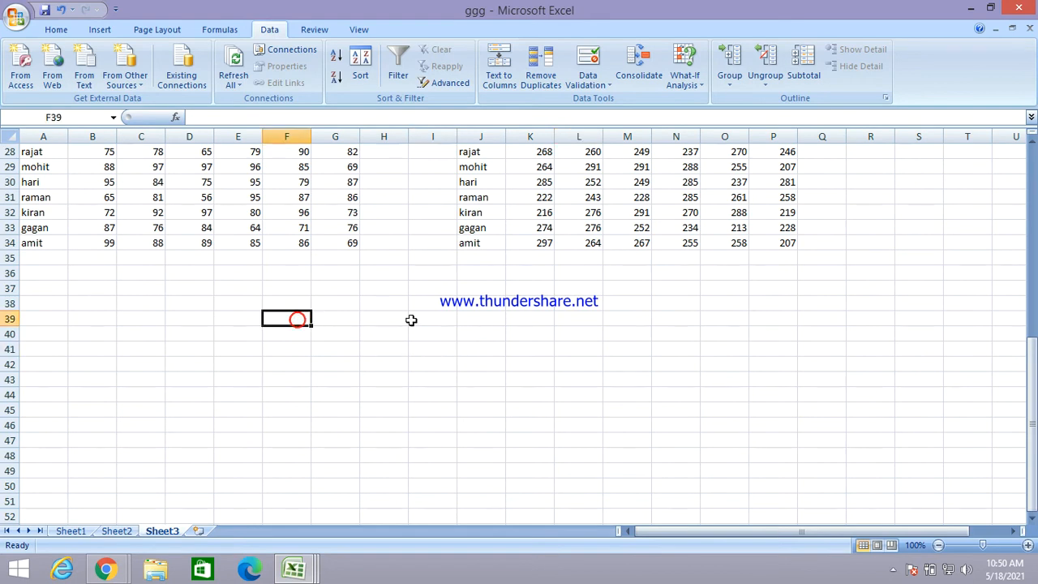
click(60, 322)
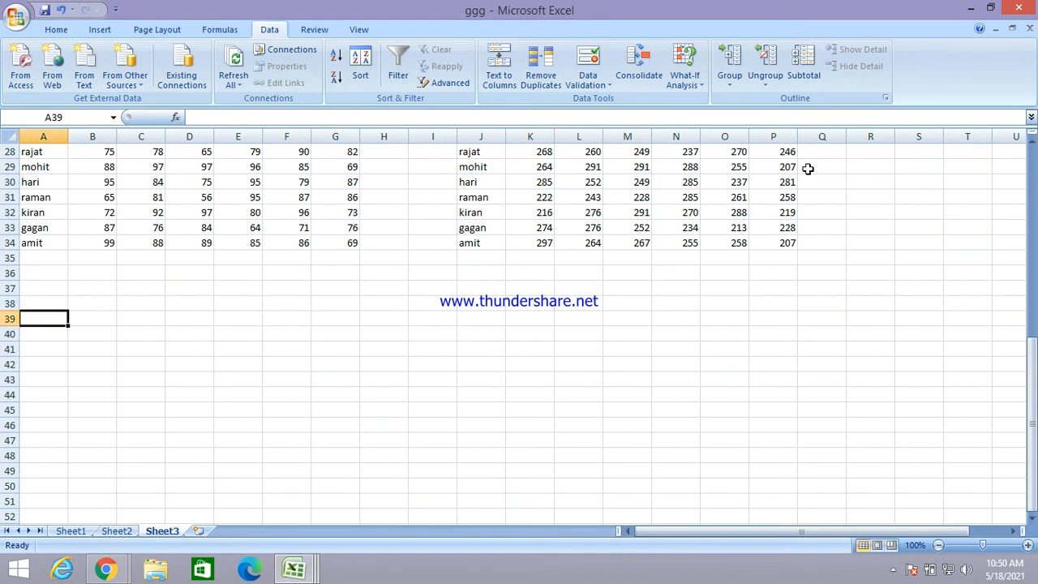
- Review the marks tables and consolidated results on Sheet3, and compare with the marks table on Sheet2
scroll(792, 218, up, 6)
scroll(793, 218, down, 4)
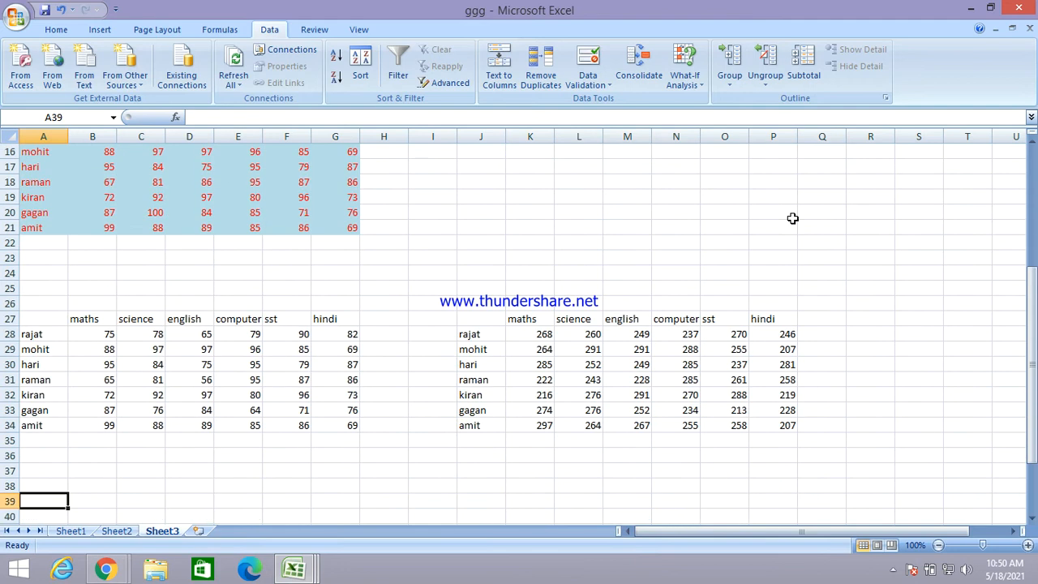
scroll(791, 218, up, 5)
scroll(779, 227, down, 3)
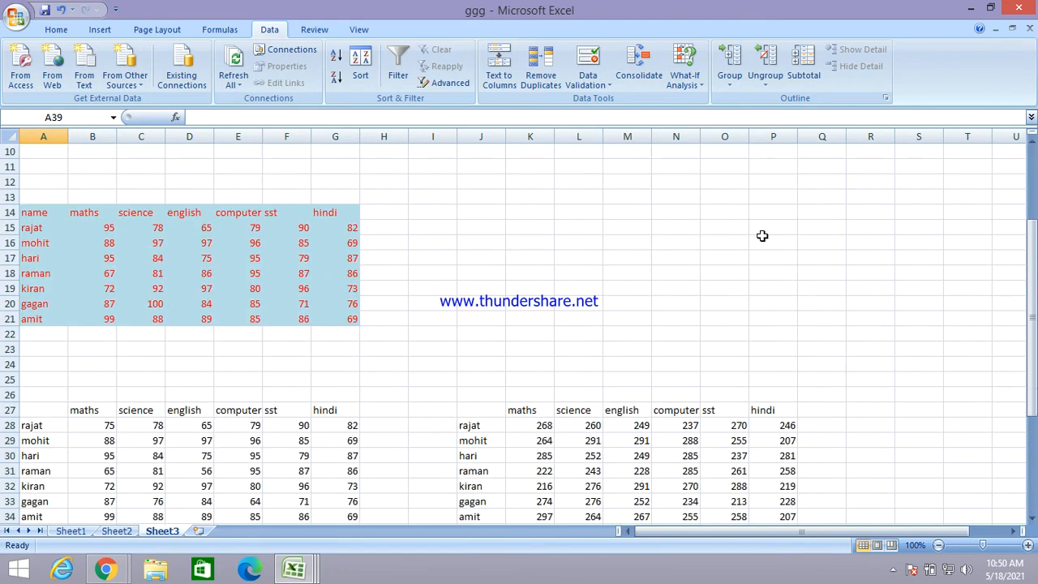
click(116, 534)
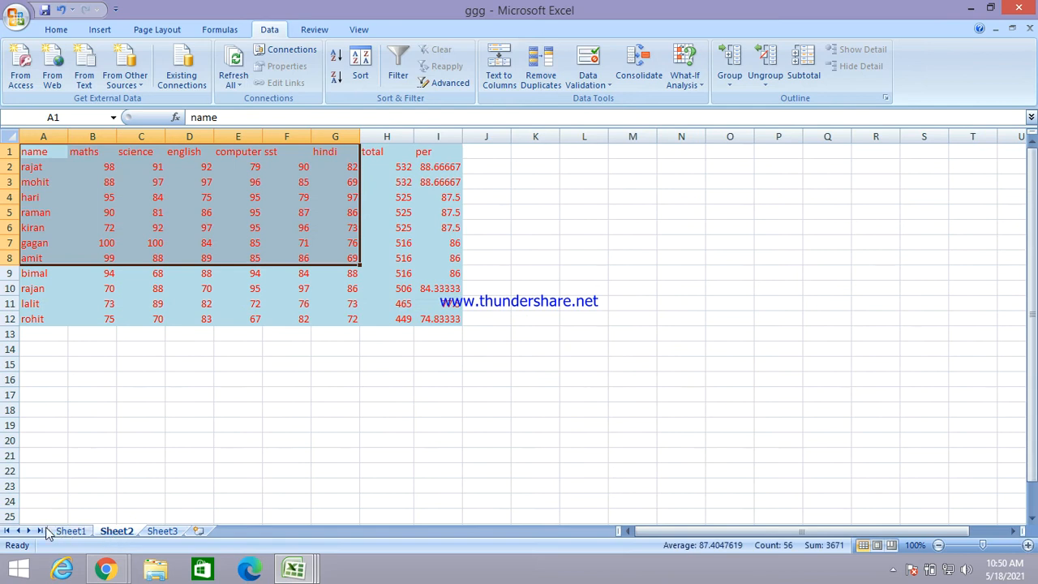
click(221, 301)
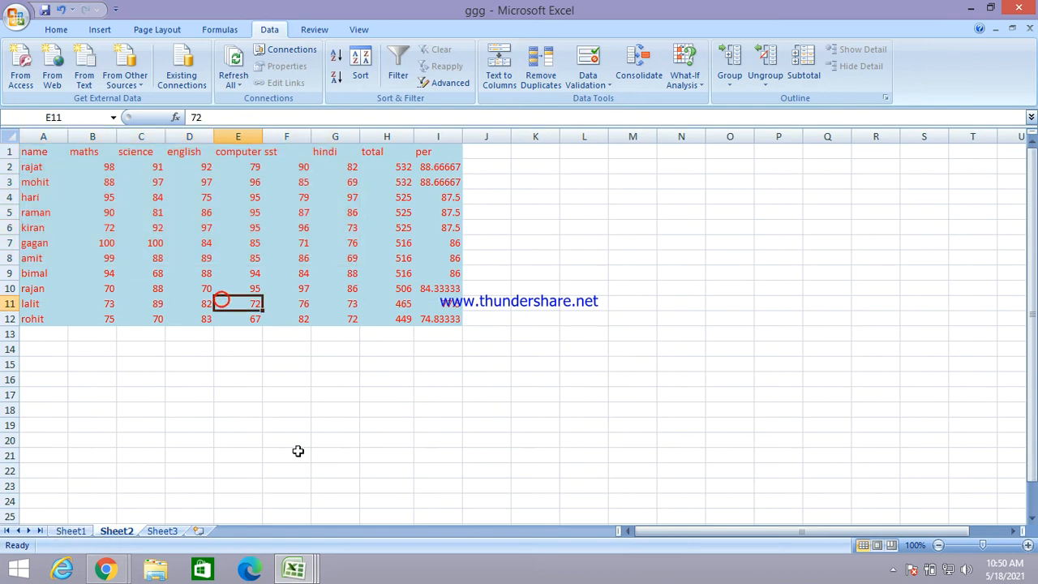
click(162, 531)
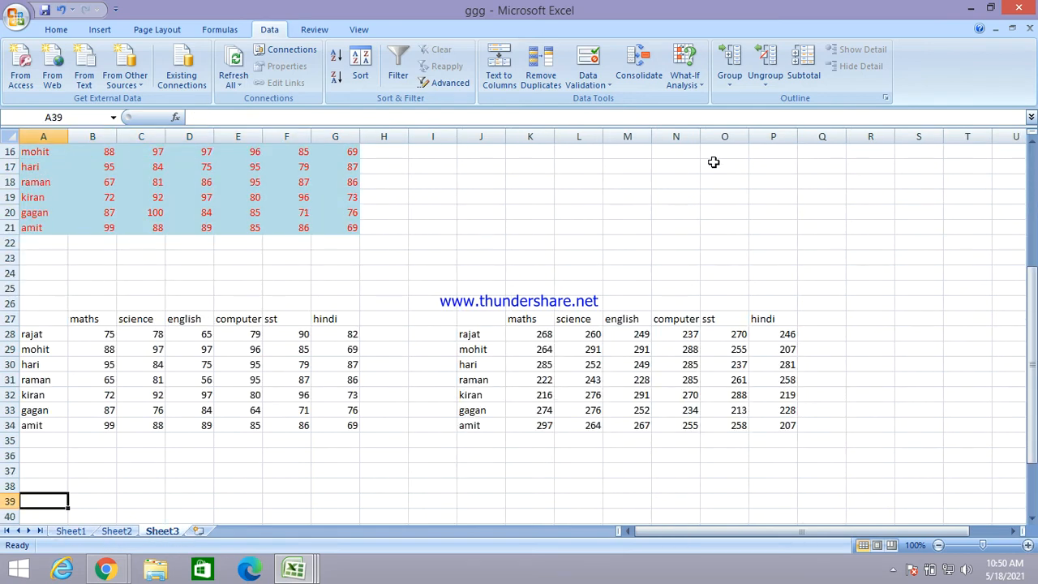
- Look through the available What-If Analysis tools and the empty area around the consolidated tables
click(685, 77)
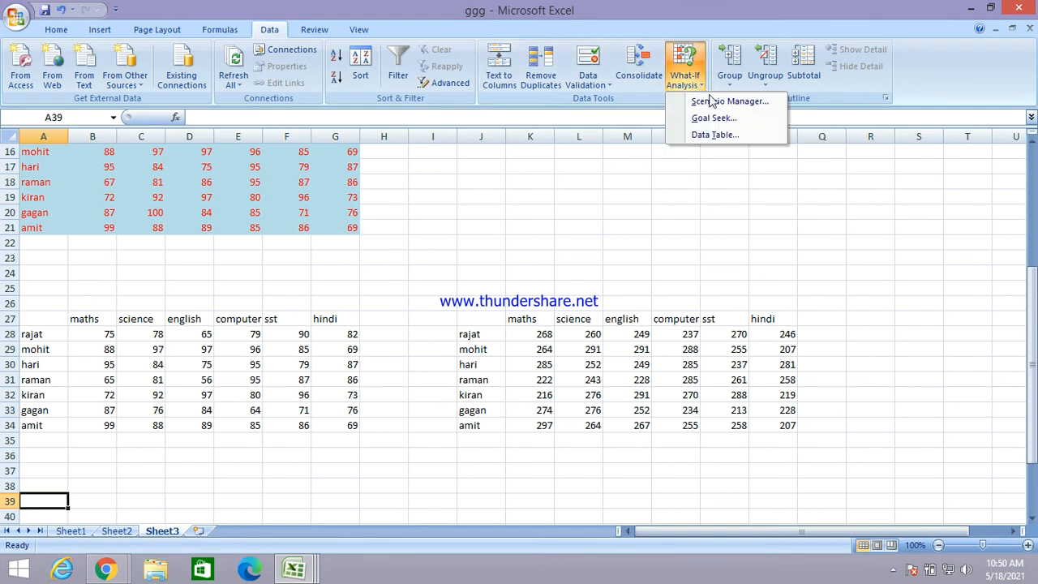
click(566, 221)
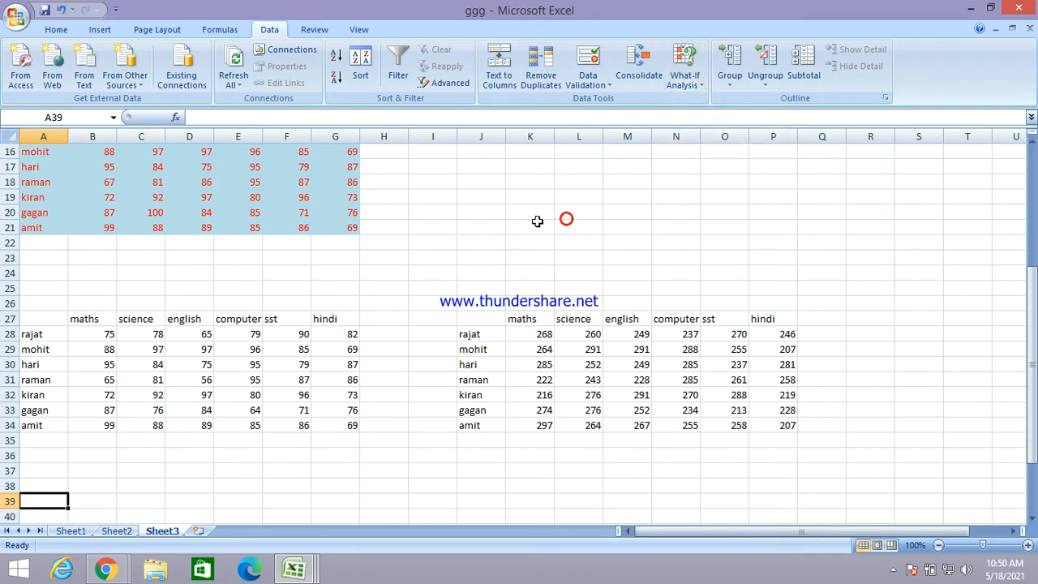
click(511, 224)
scroll(466, 307, down, 2)
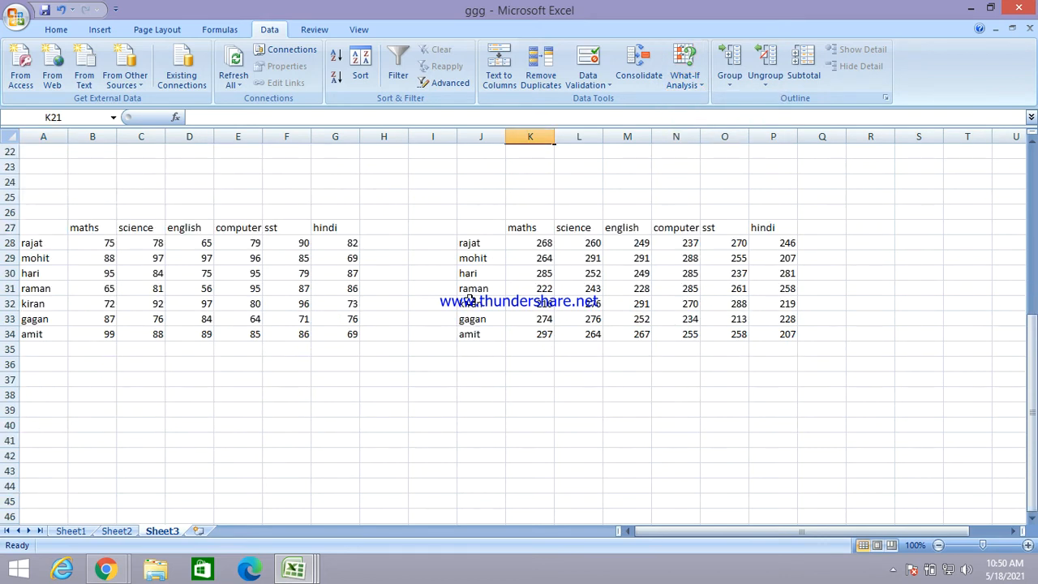
scroll(469, 300, down, 3)
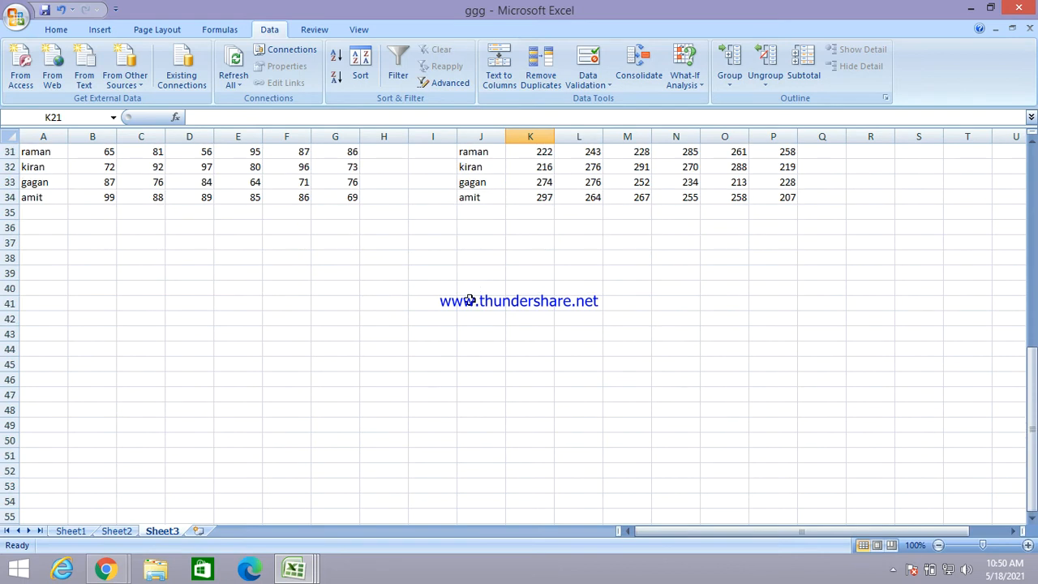
- Insert a new worksheet after Sheet3 and enter the headers ITEM in A1 and QTY in B1
click(68, 532)
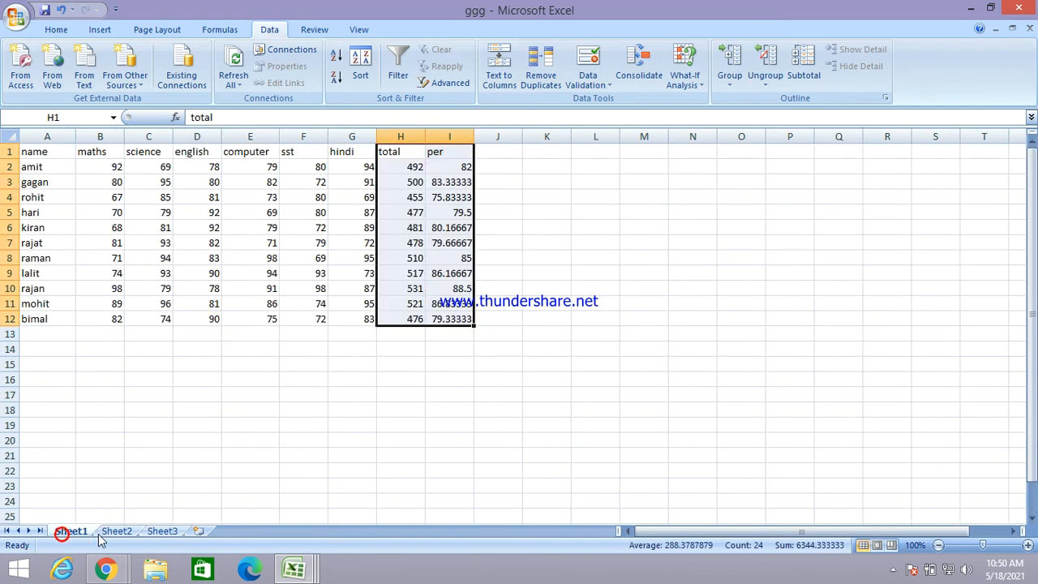
click(199, 532)
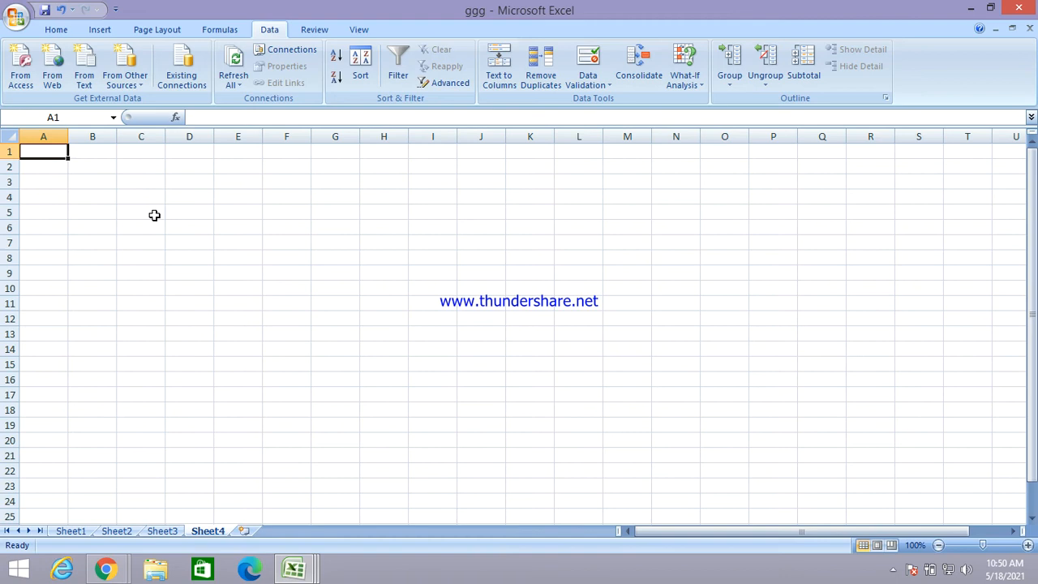
text(I)
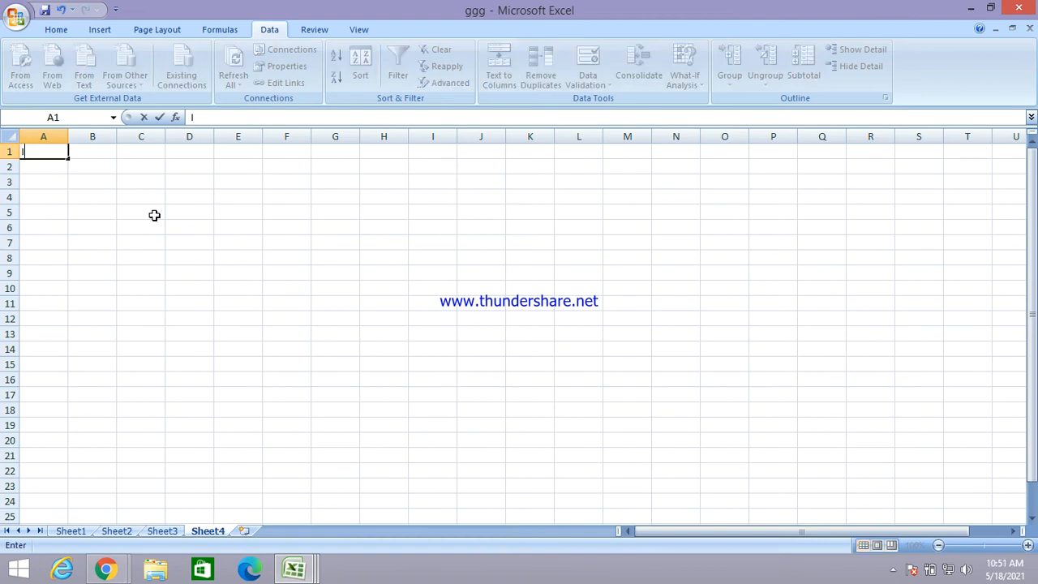
text(TEM)
key(Tab)
text(QTY)
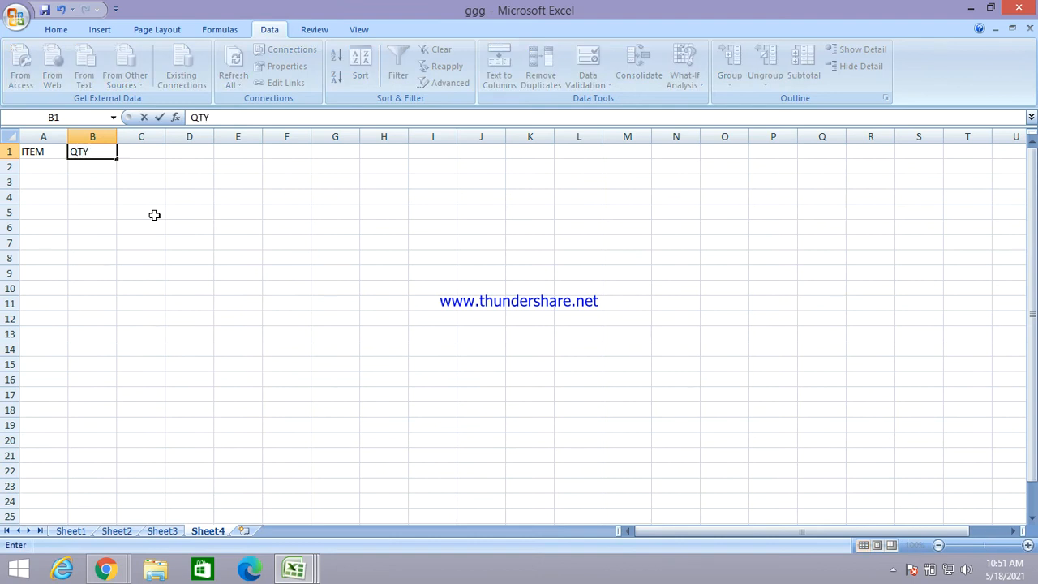
key(Tab)
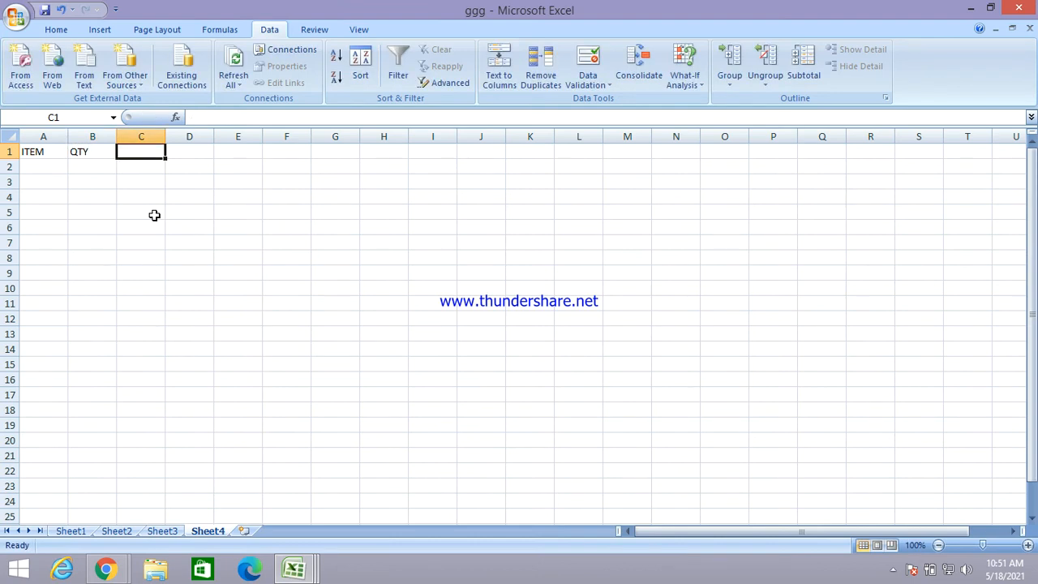
key(Left)
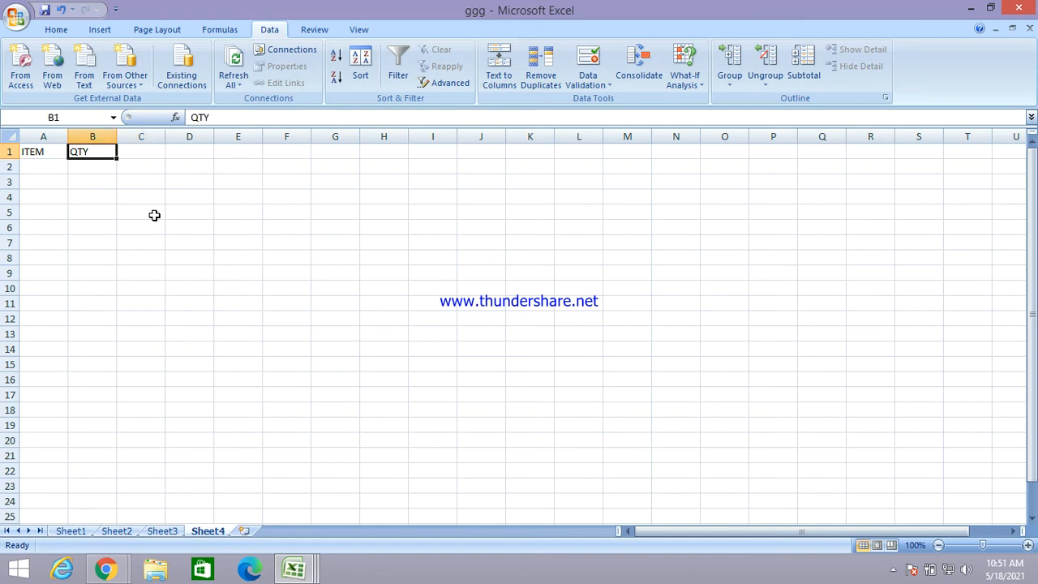
key(Right)
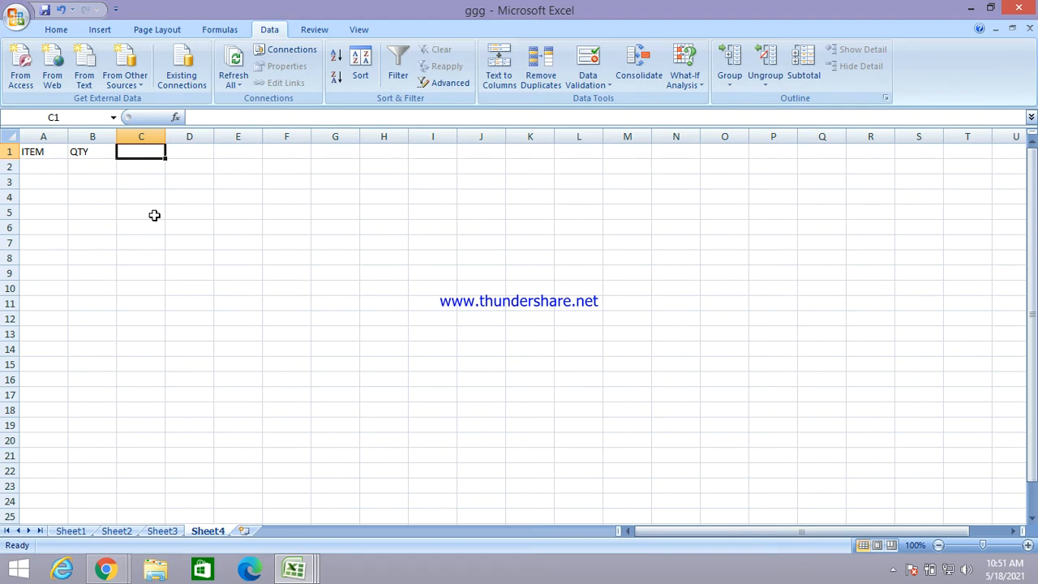
- Enter the headers C PRICE in C1 and S PRICE in D1
text(C PR)
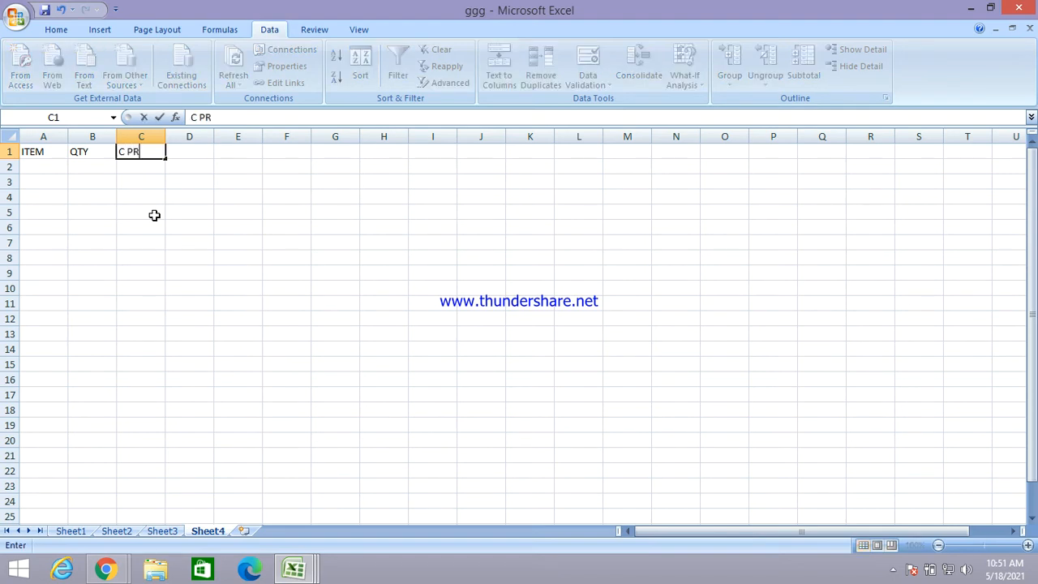
text(ICE)
key(Tab)
text(S)
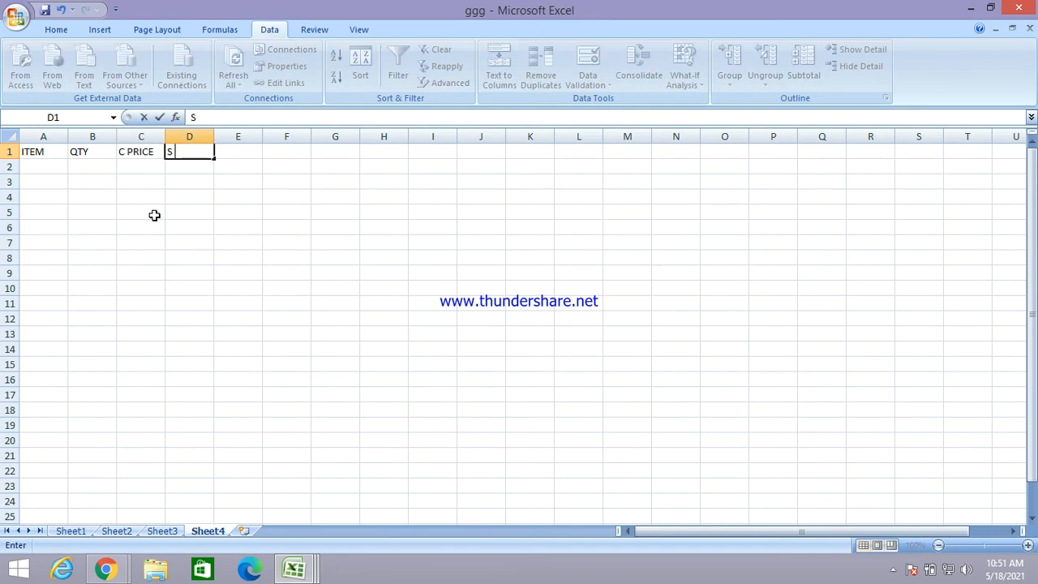
text( PRICE)
key(Tab)
- Enter the remaining headers TC PRICE in E1, TS PRICE in F1 and PLA in G1
text(T)
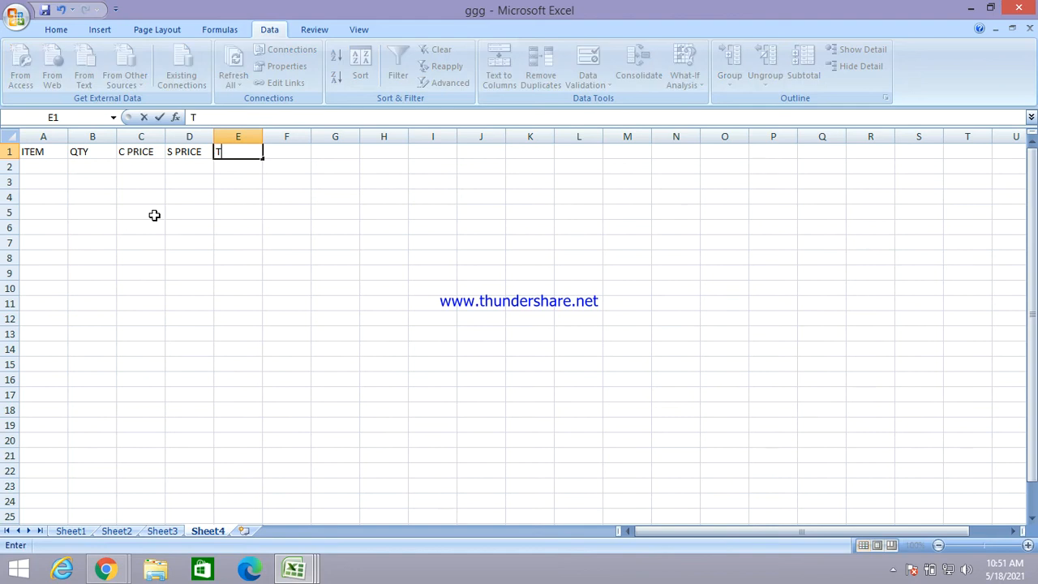
text(C PRICE)
key(Tab)
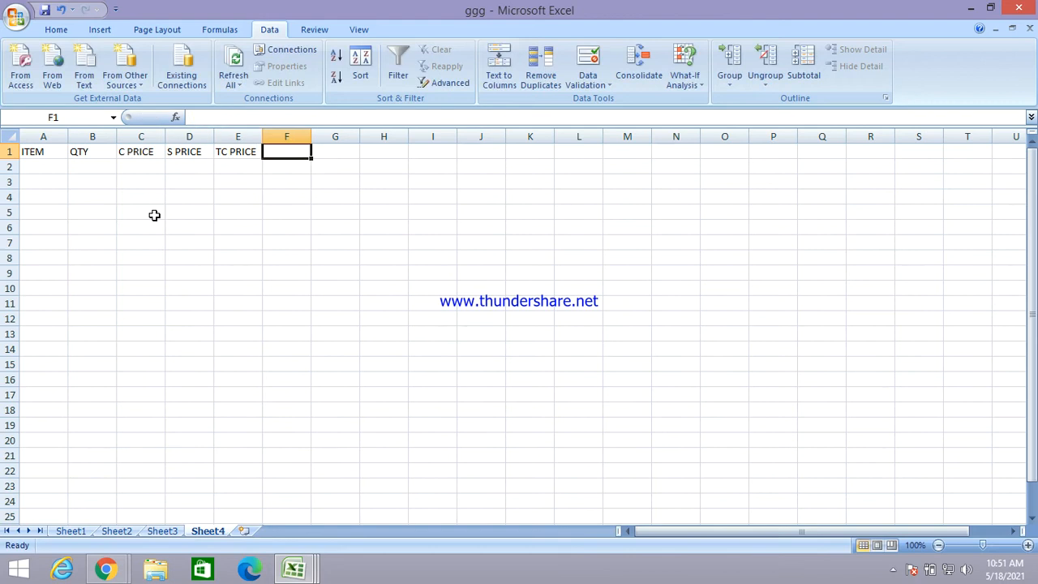
text(TS)
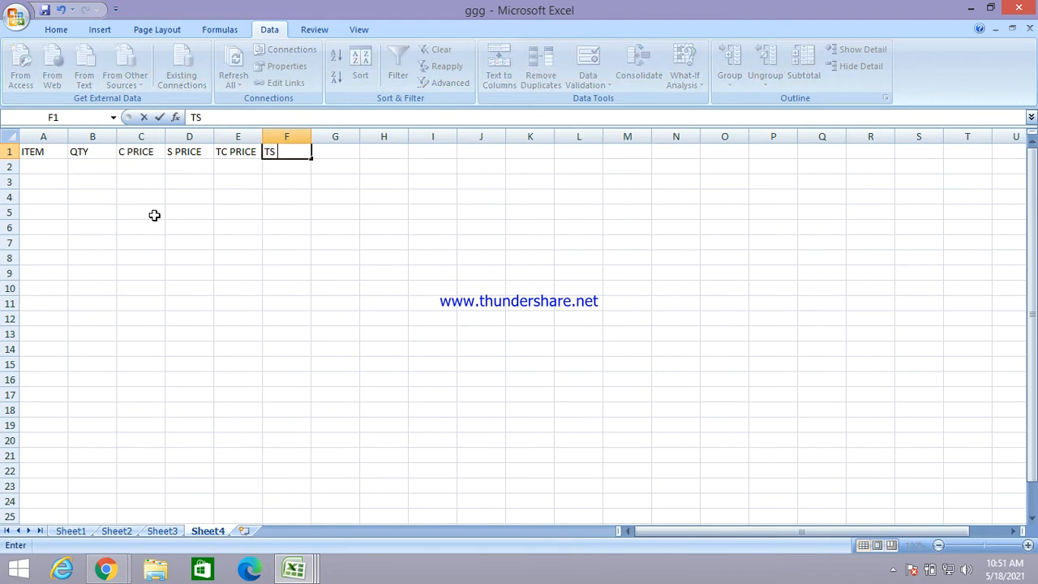
text( PRICE)
key(Tab)
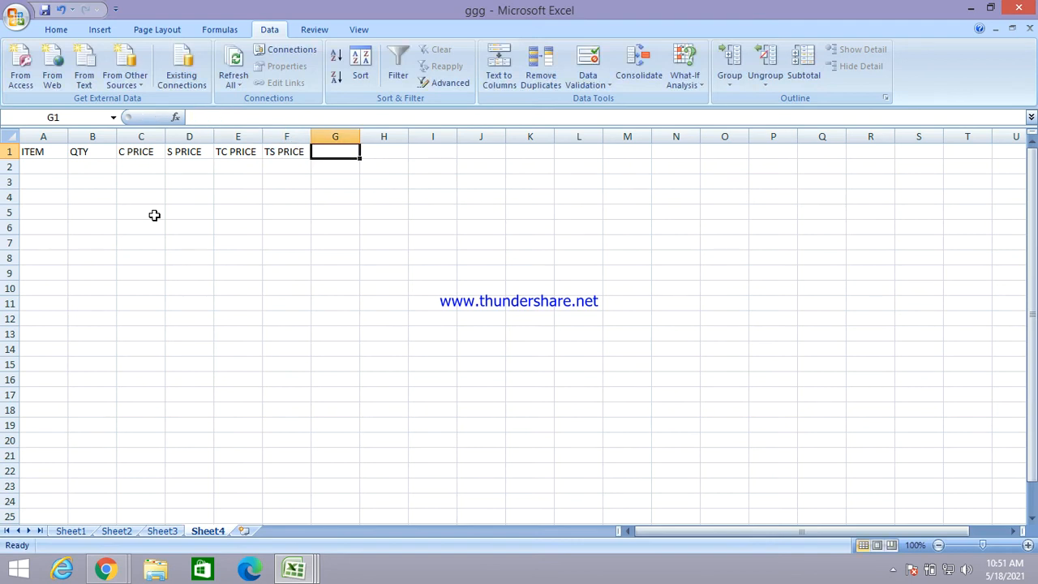
text(pl)
key(BackSpace)
key(BackSpace)
text(PLA)
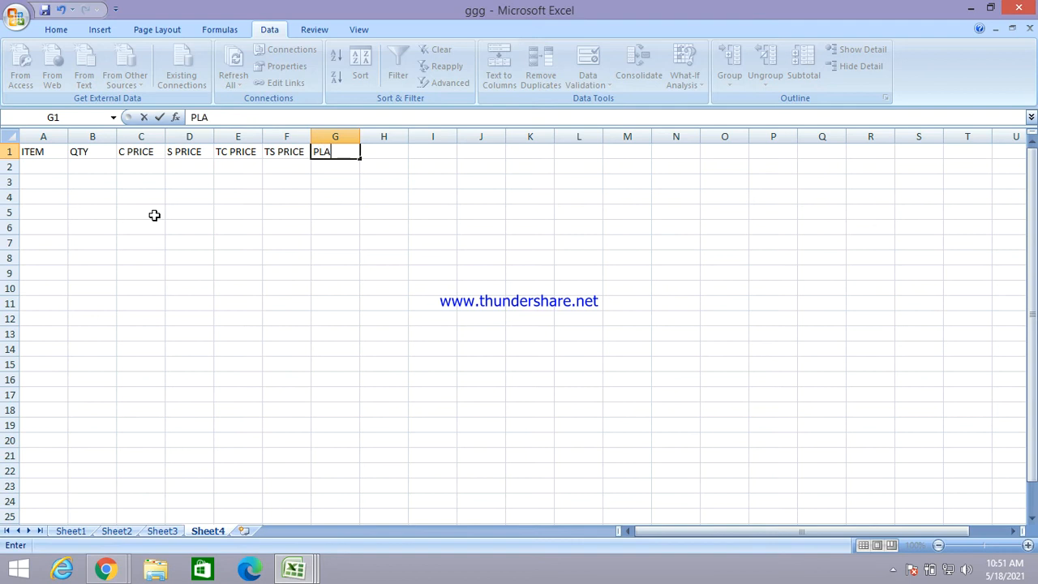
- Fill row 2 with item TV, quantity 34, C PRICE 12000 and S PRICE 14200
click(60, 170)
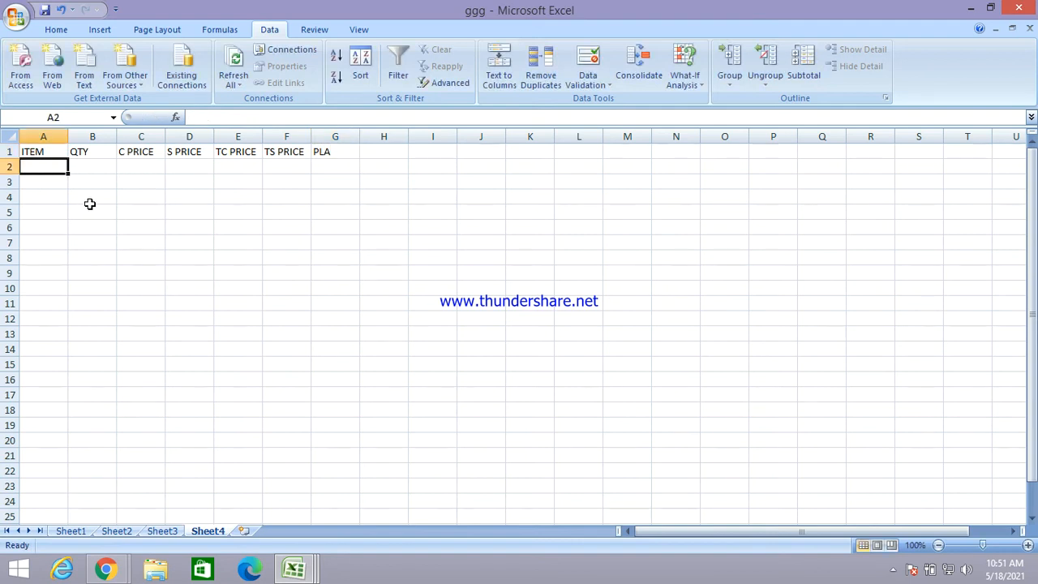
text(TV)
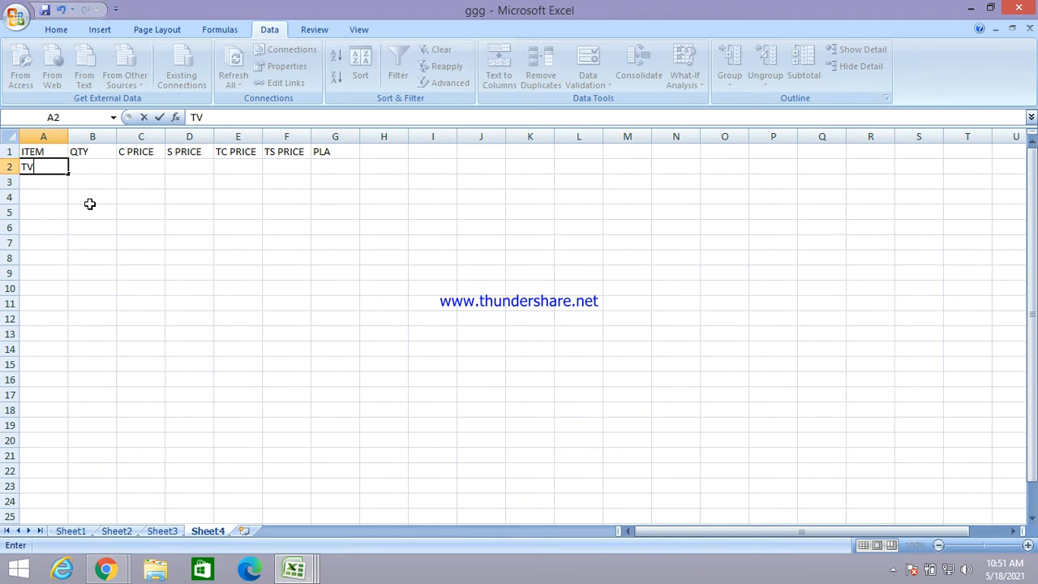
key(Tab)
text(34)
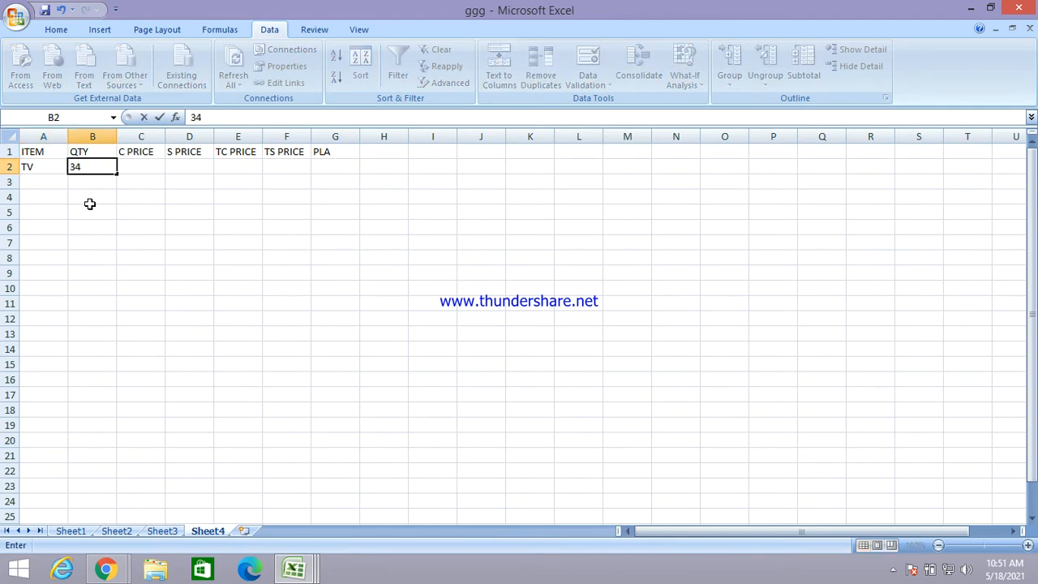
key(Tab)
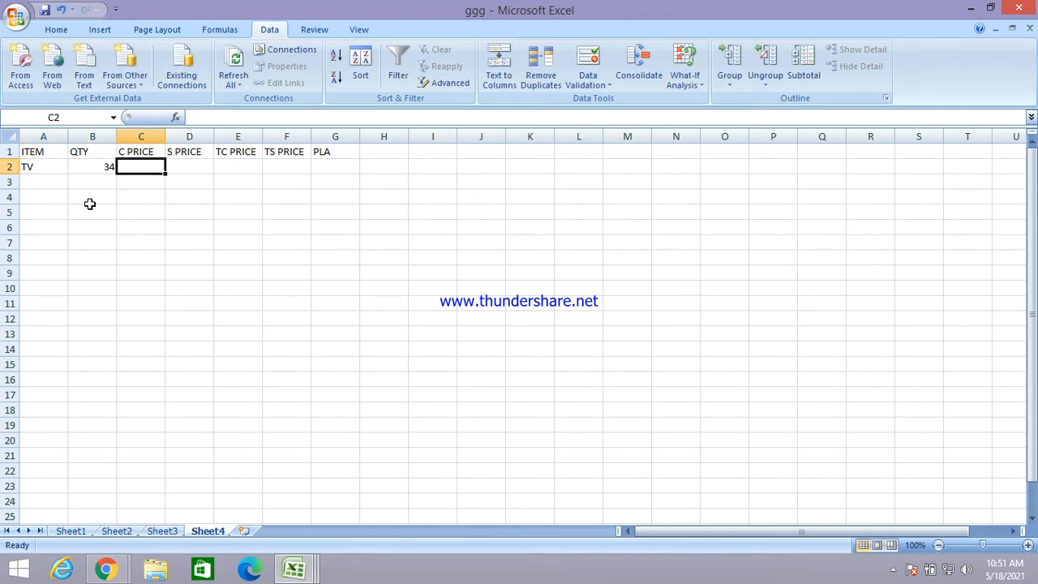
text(12000)
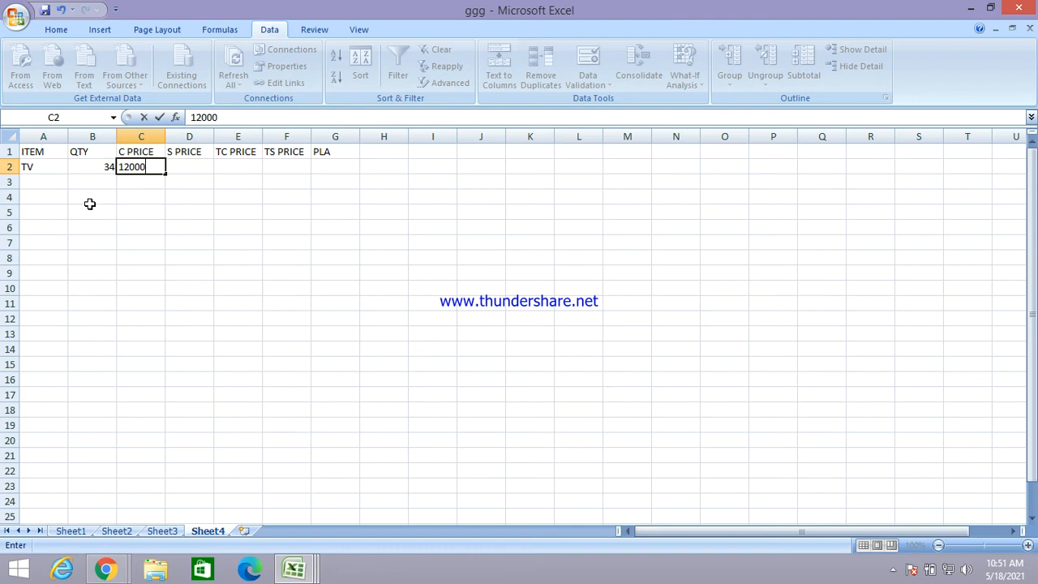
key(Tab)
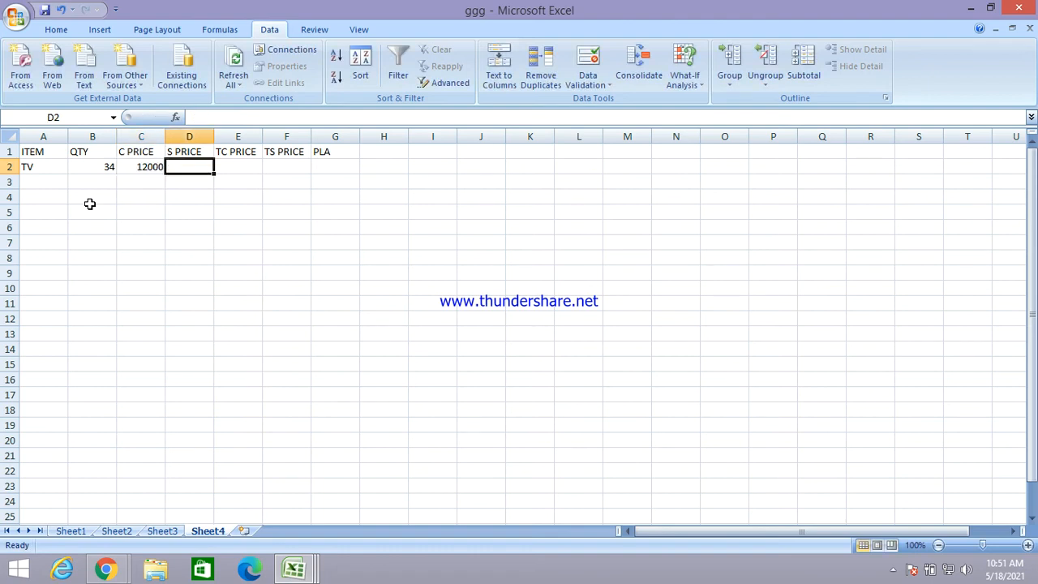
text(1)
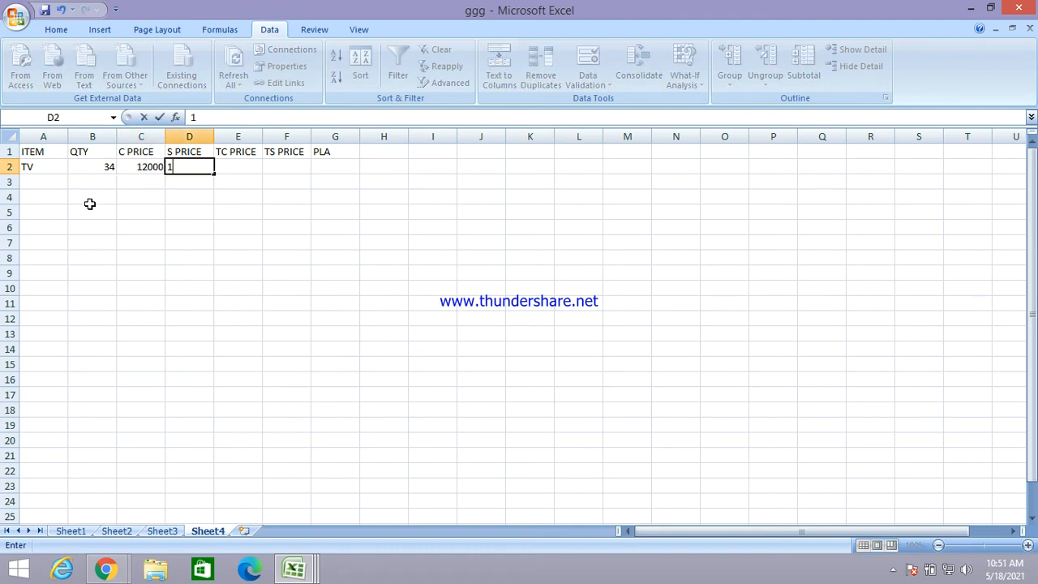
text(4200)
key(Tab)
- Calculate the TC PRICE in E2 as quantity times C PRICE with the formula =B2*C2
text(=)
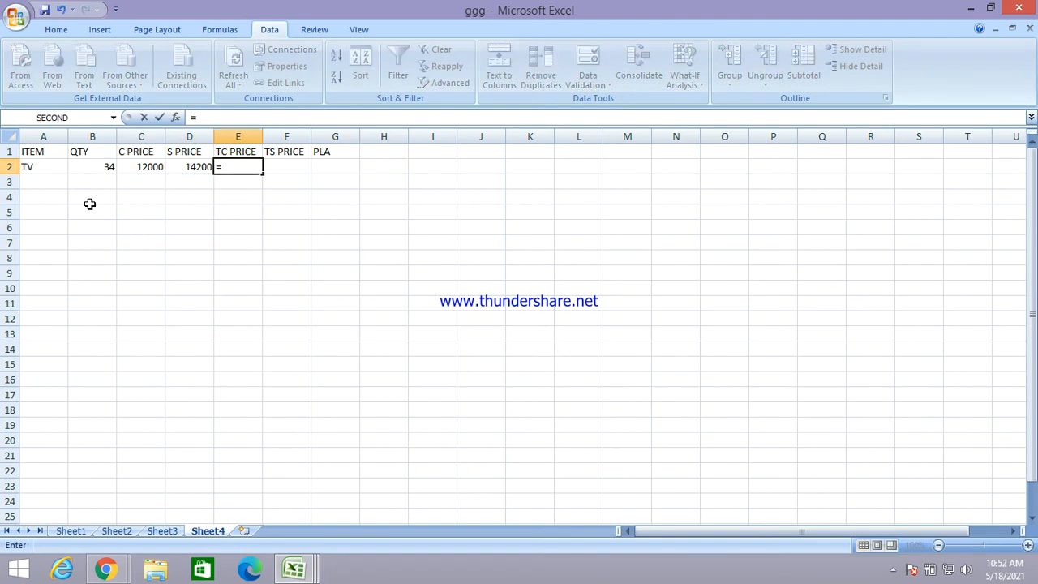
click(84, 166)
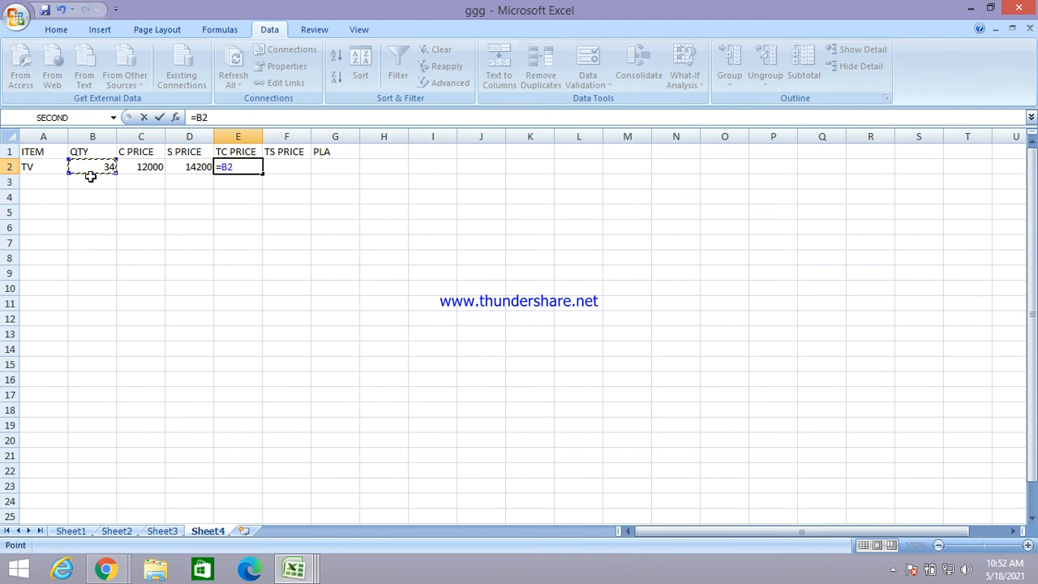
text(*)
click(135, 168)
key(Return)
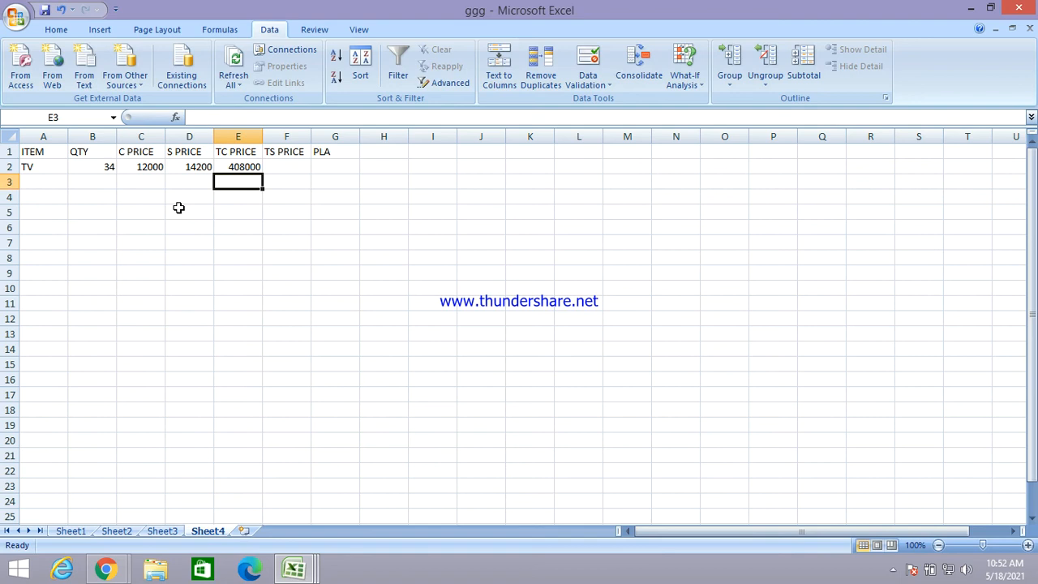
- Calculate the TS PRICE in F2 as quantity times S PRICE with the formula =B2*D2
click(285, 164)
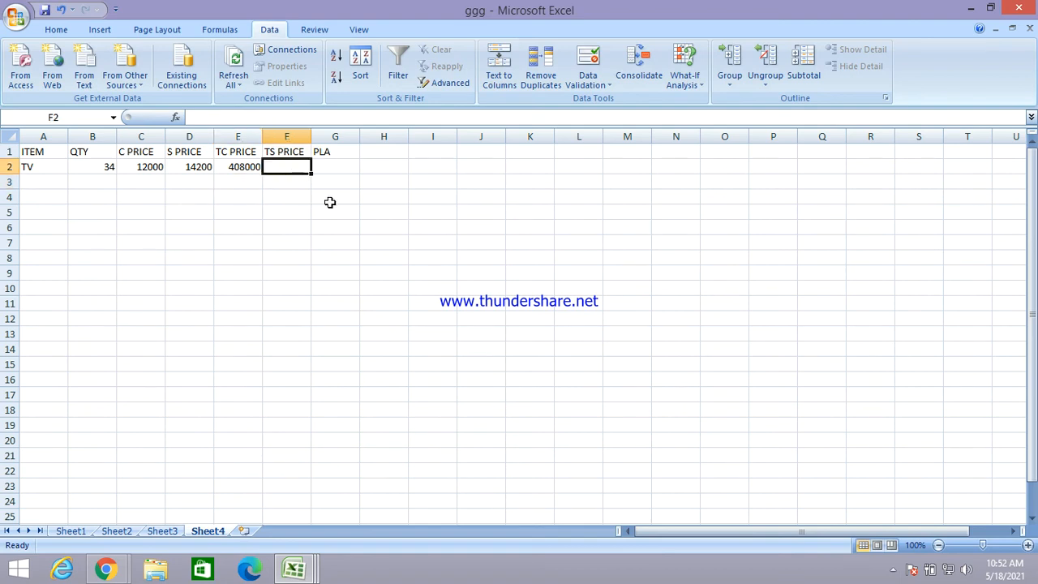
text(=)
click(111, 166)
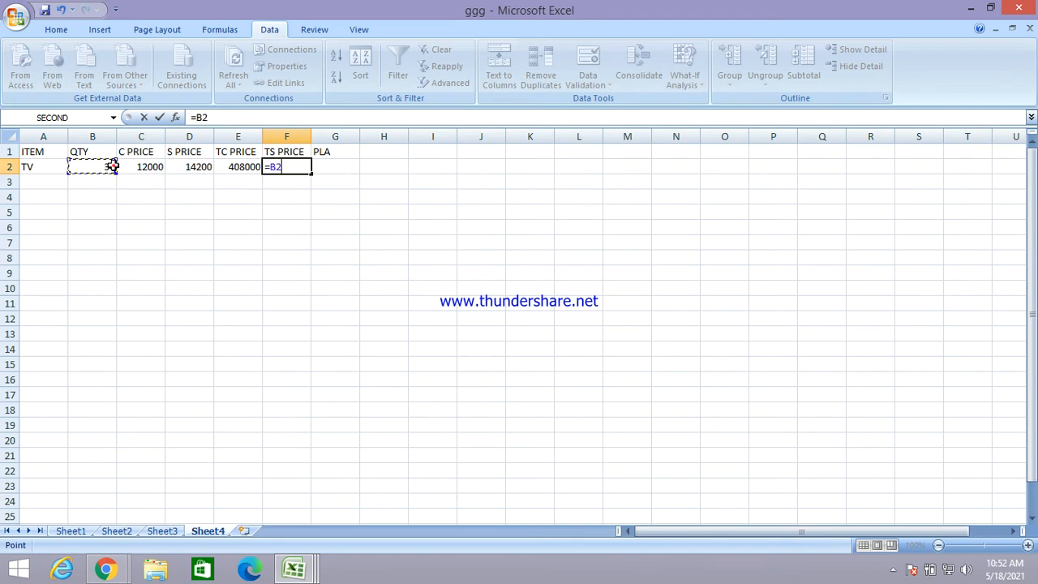
text(*)
click(190, 166)
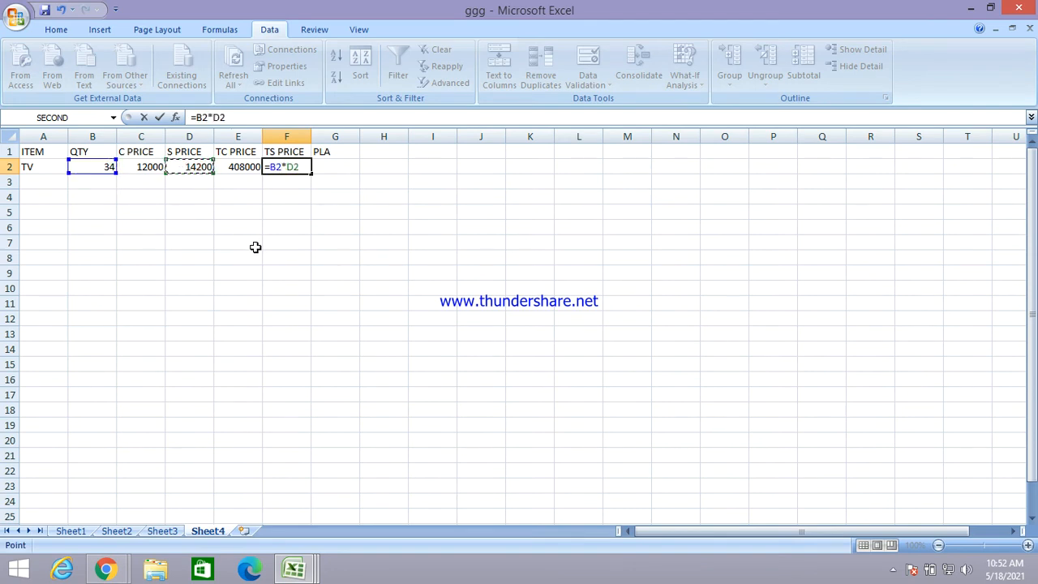
key(Return)
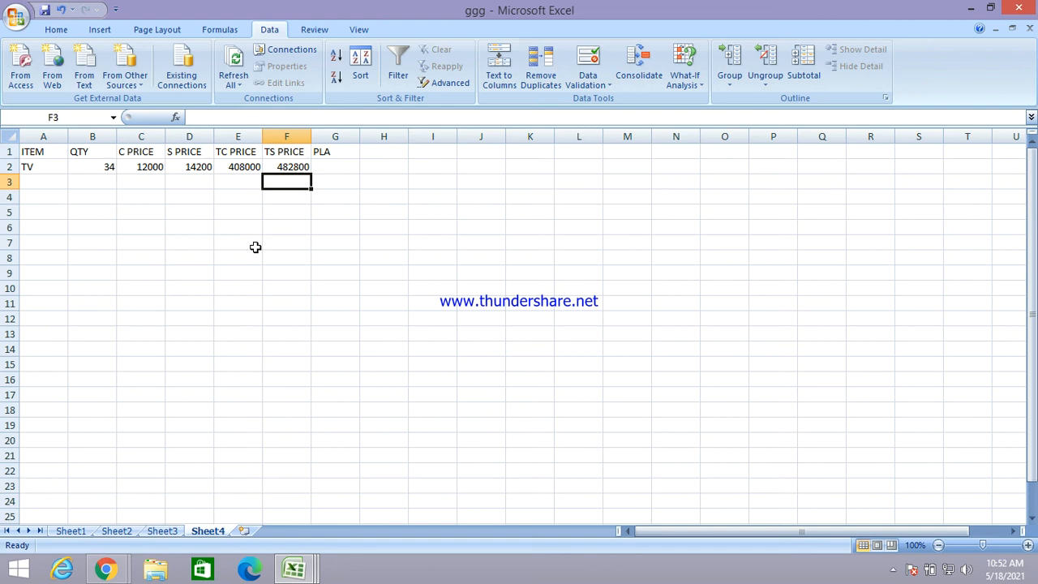
- Calculate the PLA in G2 as TS PRICE minus TC PRICE with the formula =F2-E2
click(337, 167)
text(=)
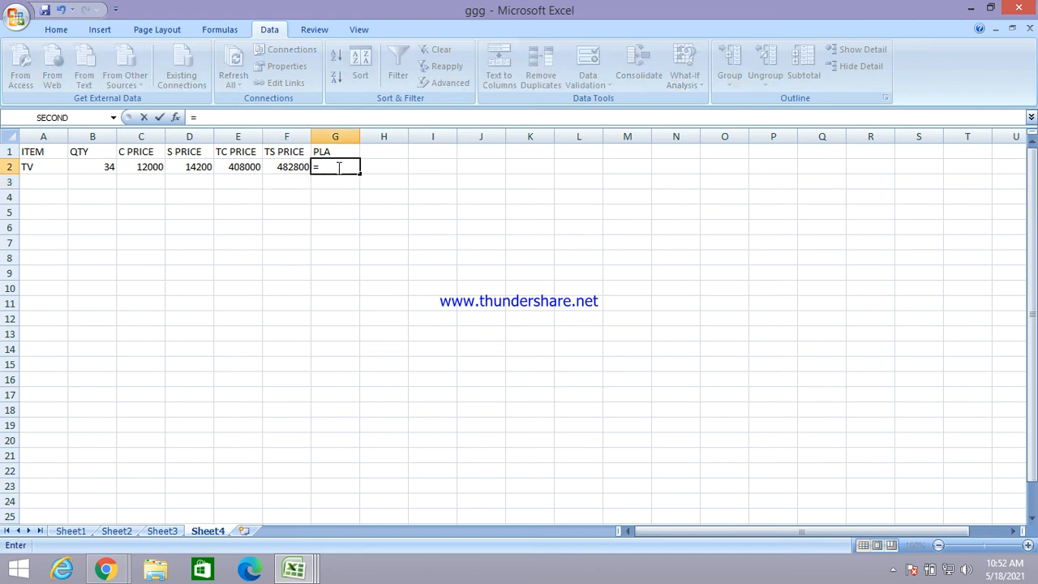
click(292, 167)
text(-)
click(228, 166)
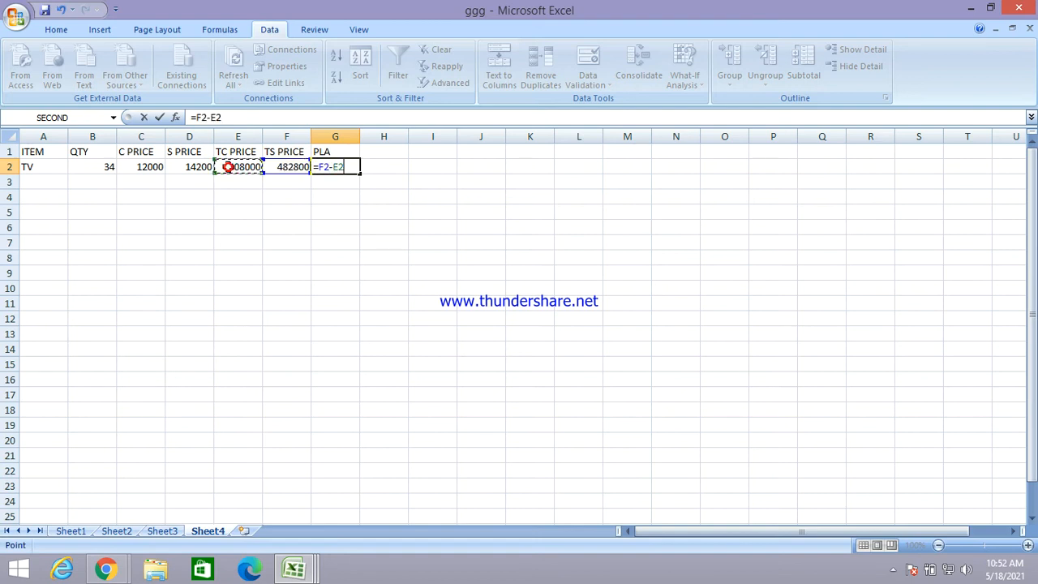
key(Return)
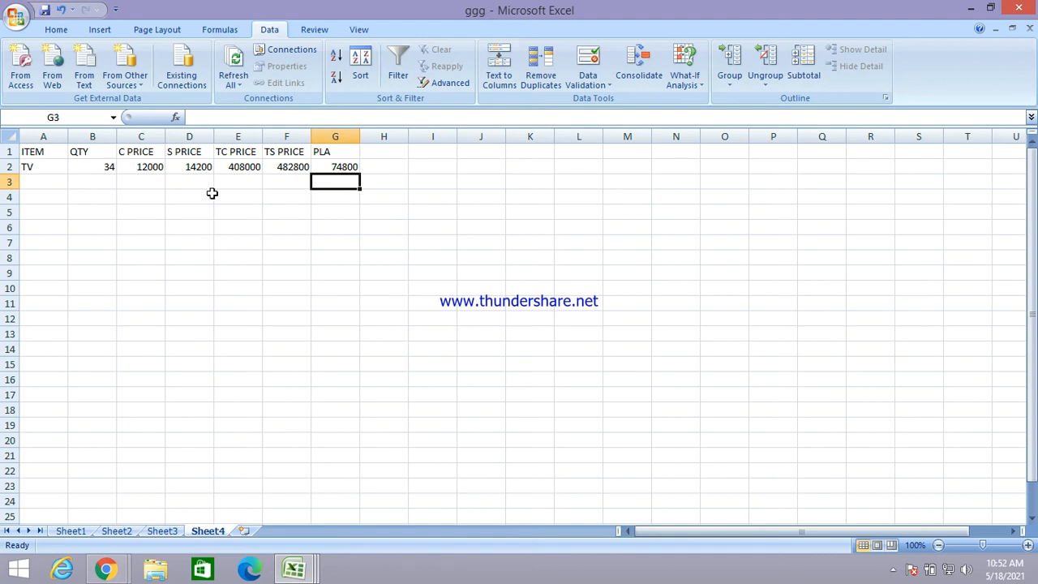
- Add the items AC in A3 and REF. in A4
click(38, 183)
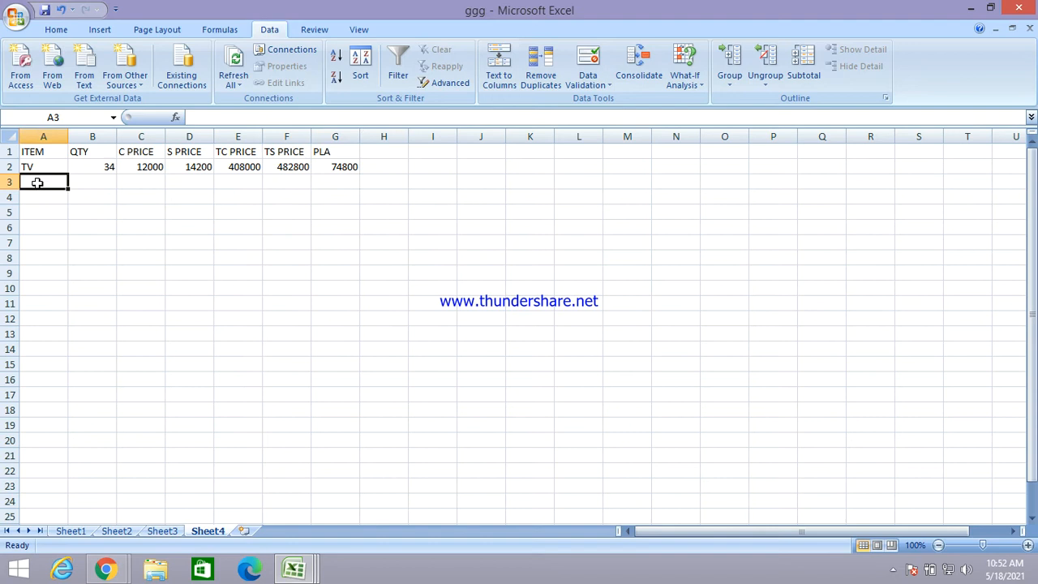
text(AC)
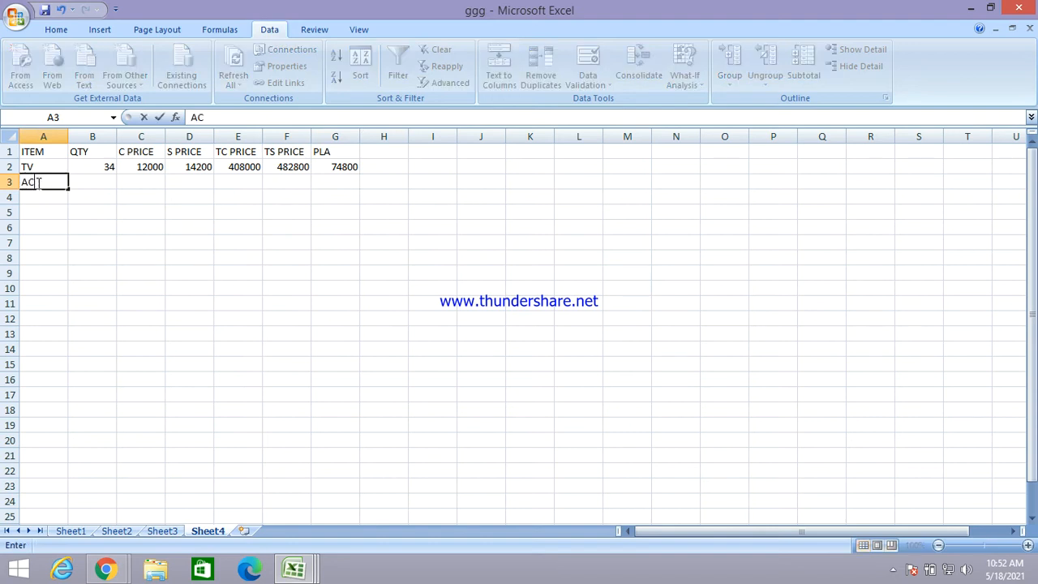
key(Return)
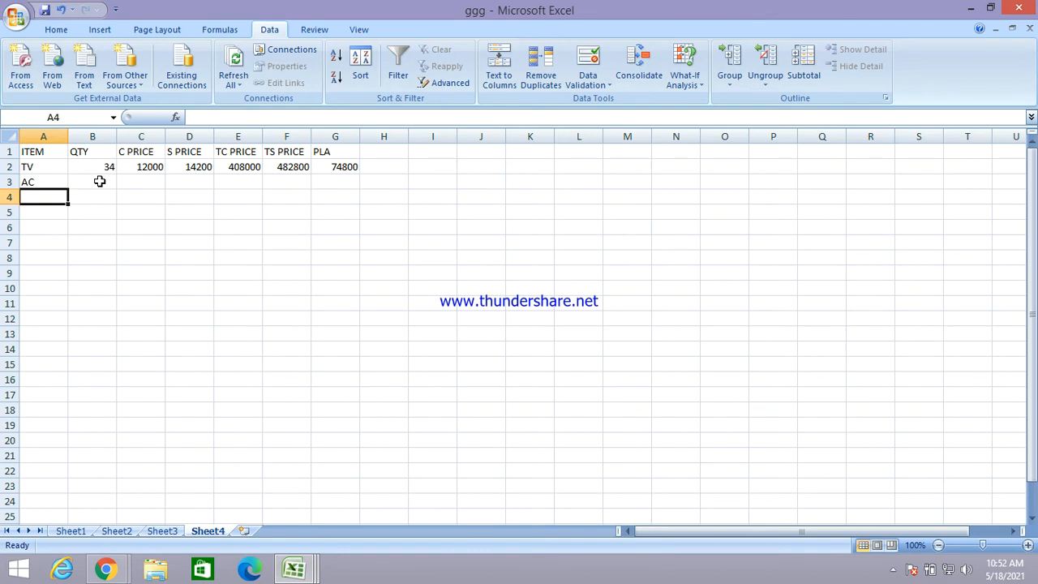
text(REF.)
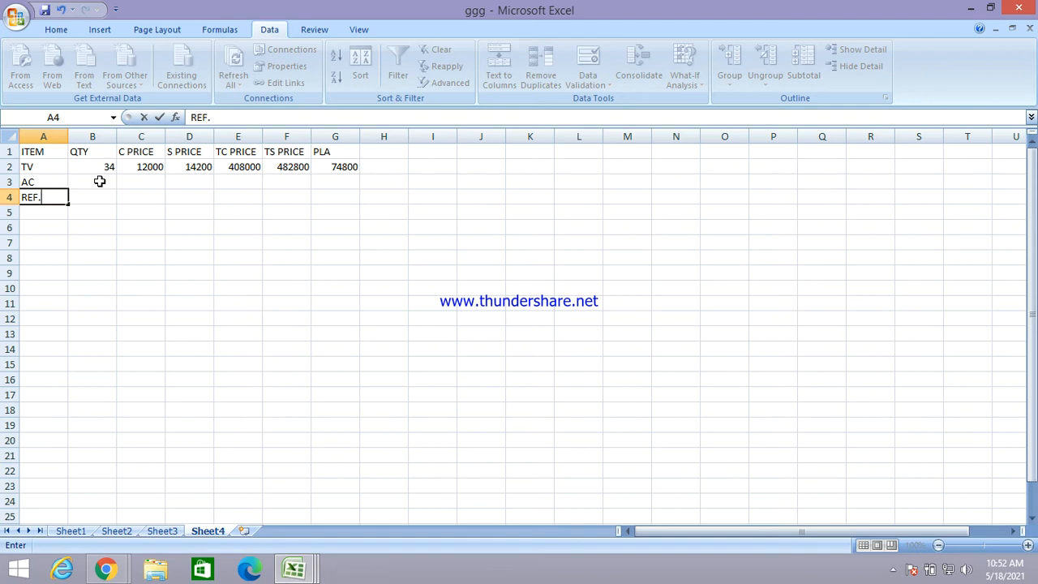
- Enter the quantities 12 for AC in B3 and 19 for REF. in B4
click(99, 182)
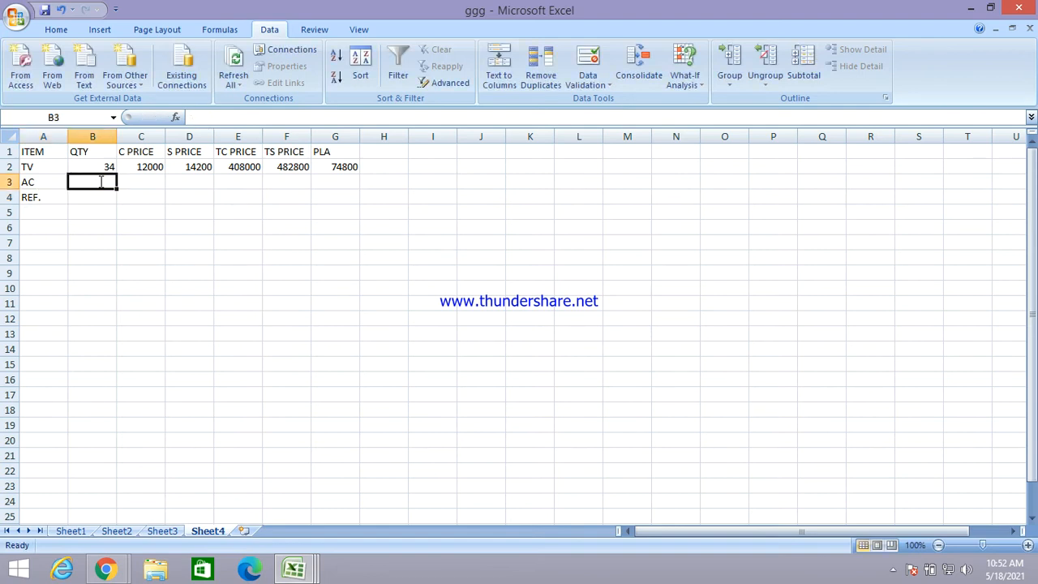
text(12)
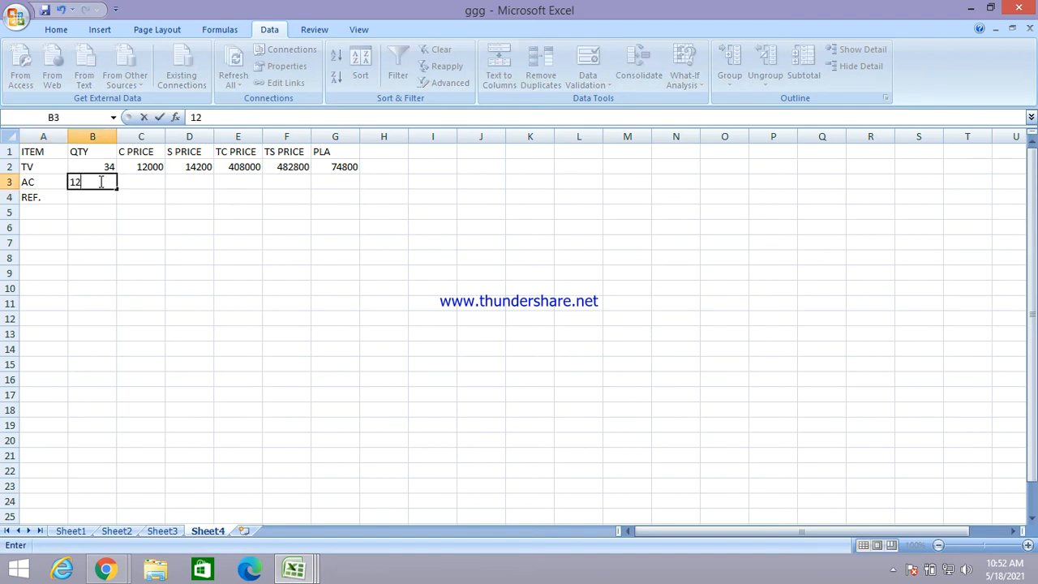
text(19)
key(BackSpace)
key(BackSpace)
key(Return)
text(19)
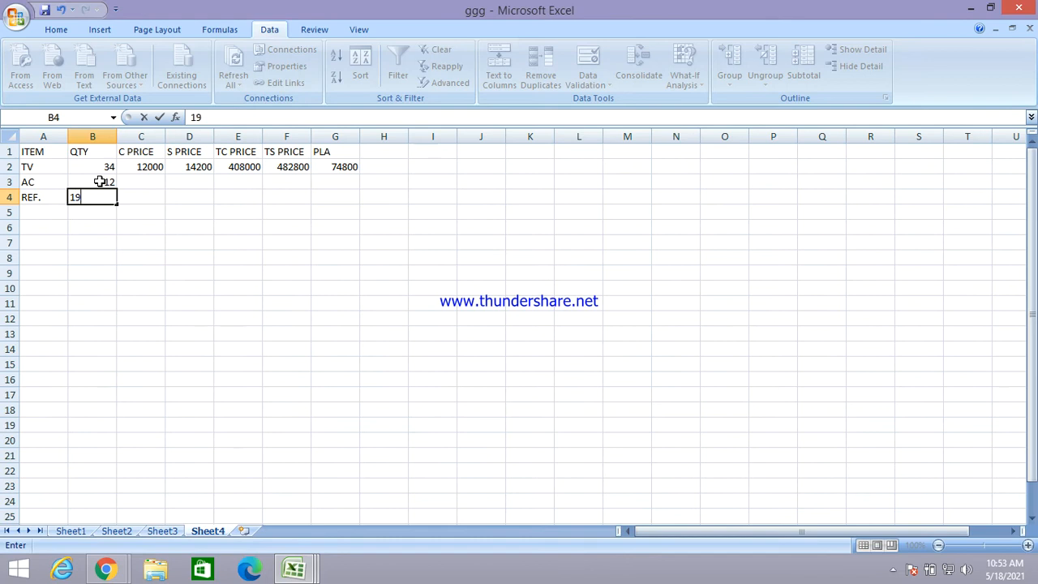
key(Return)
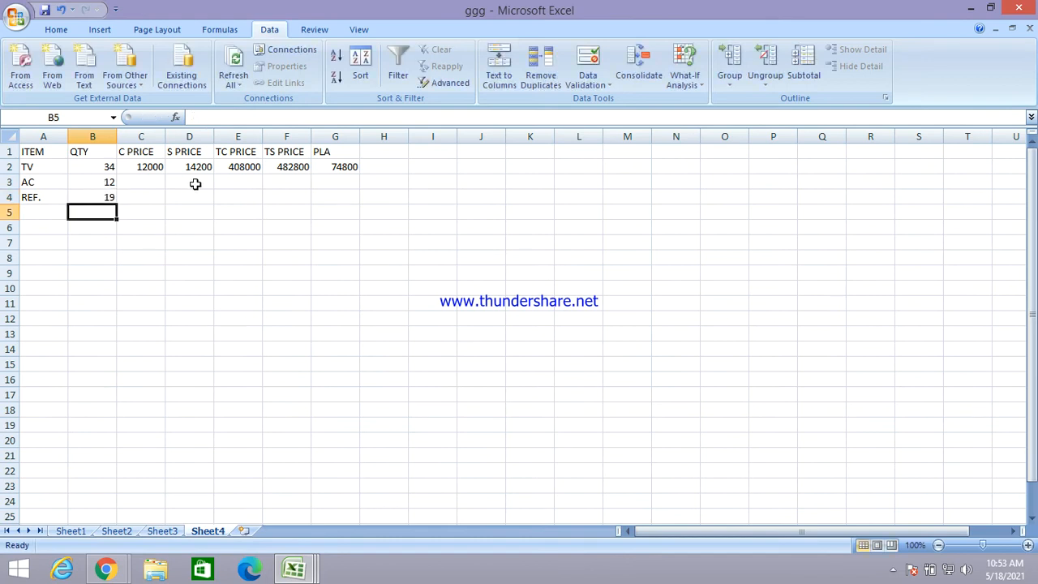
- Enter the AC prices in row 3: C PRICE 29500 and S PRICE 32900
click(134, 180)
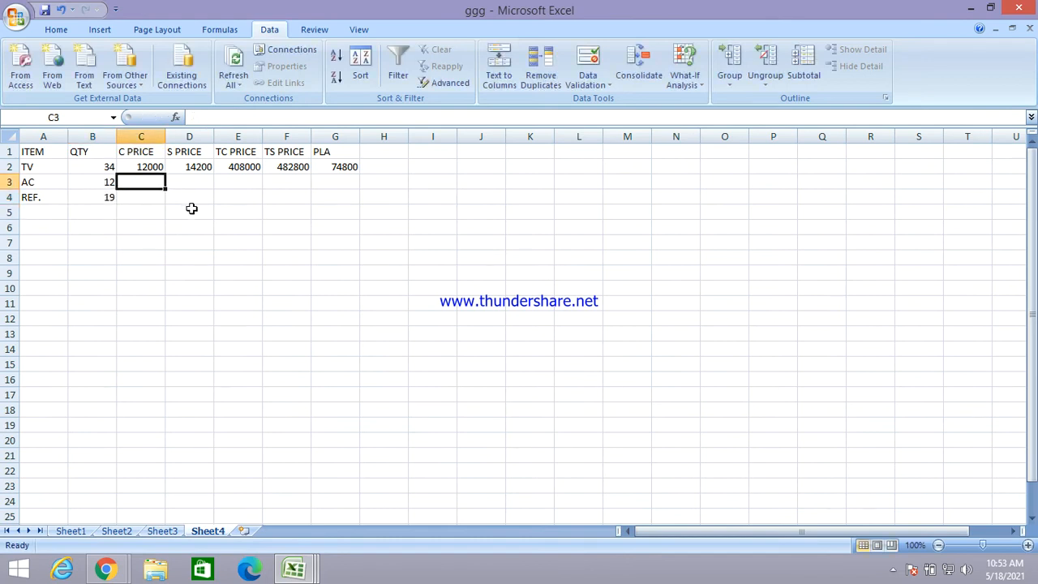
text(2)
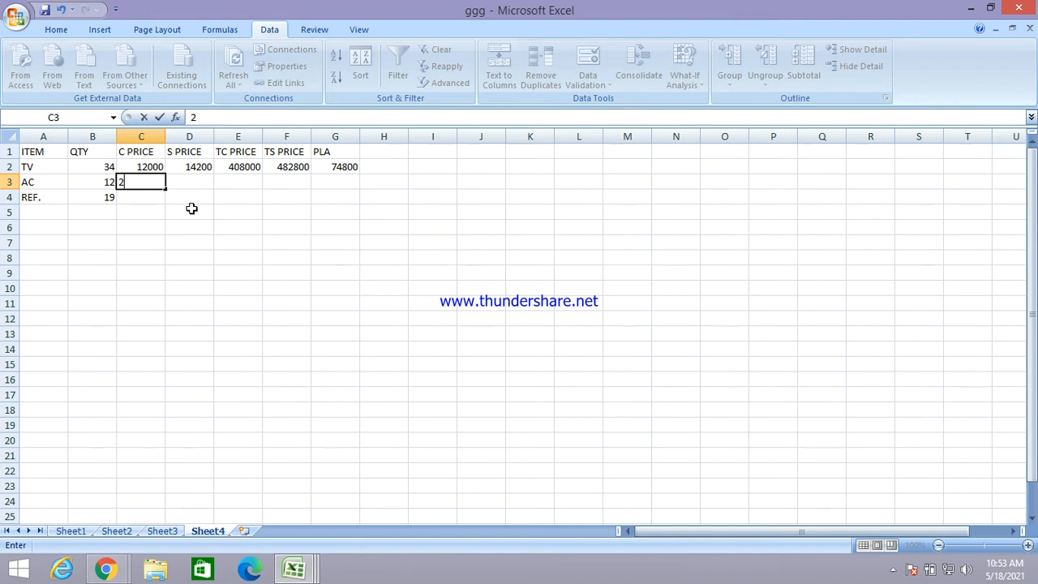
text(9500)
key(Tab)
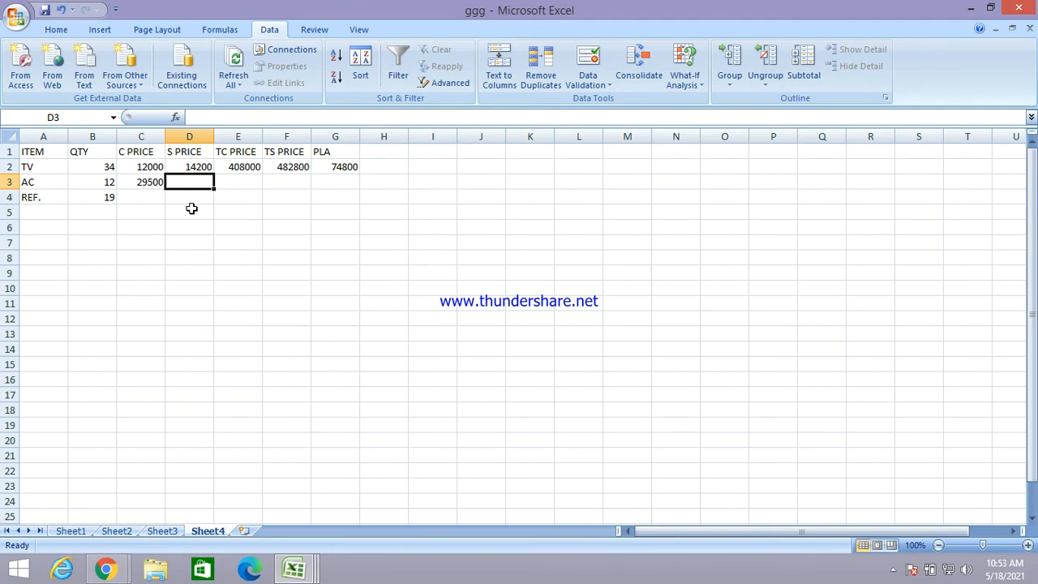
text(32)
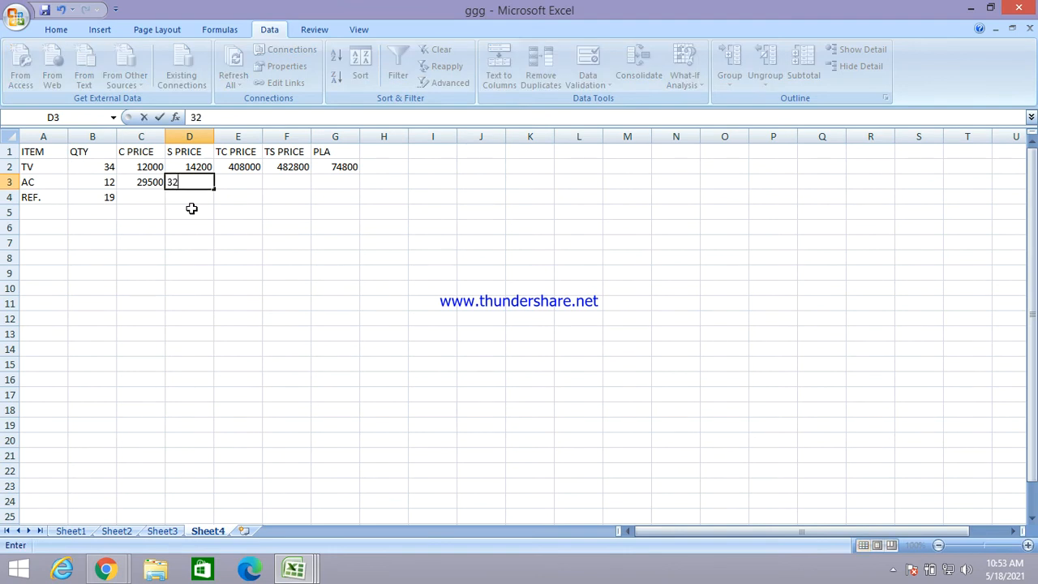
text(900)
- Enter the REF. prices in row 4: C PRICE 11000 and S PRICE 13200
click(136, 197)
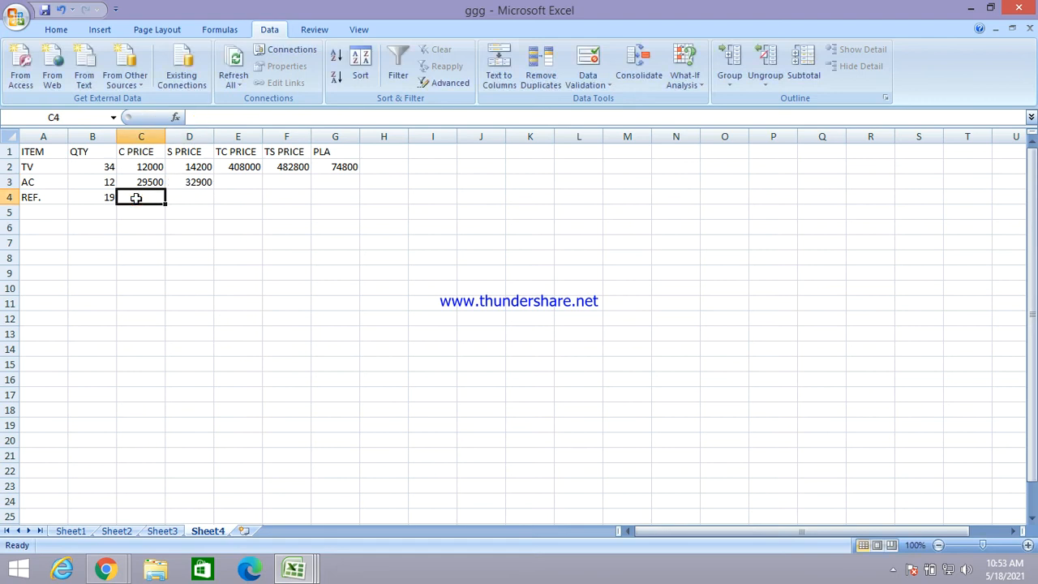
text(11000)
key(Tab)
text(13200)
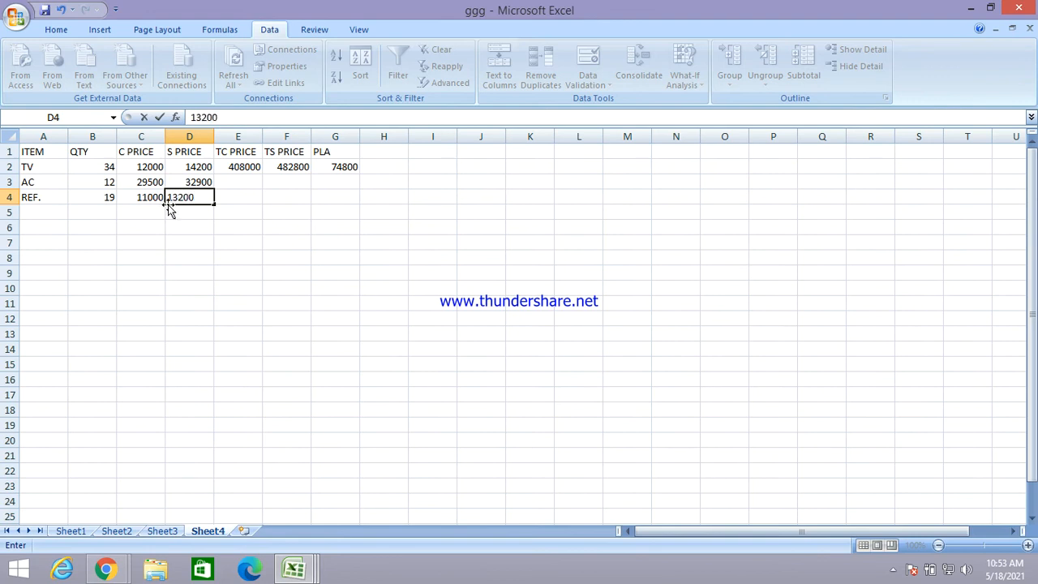
key(Tab)
- Fill the TC PRICE, TS PRICE and PLA formulas from E2:G2 down through row 4
drag(237, 166, 368, 213)
click(411, 183)
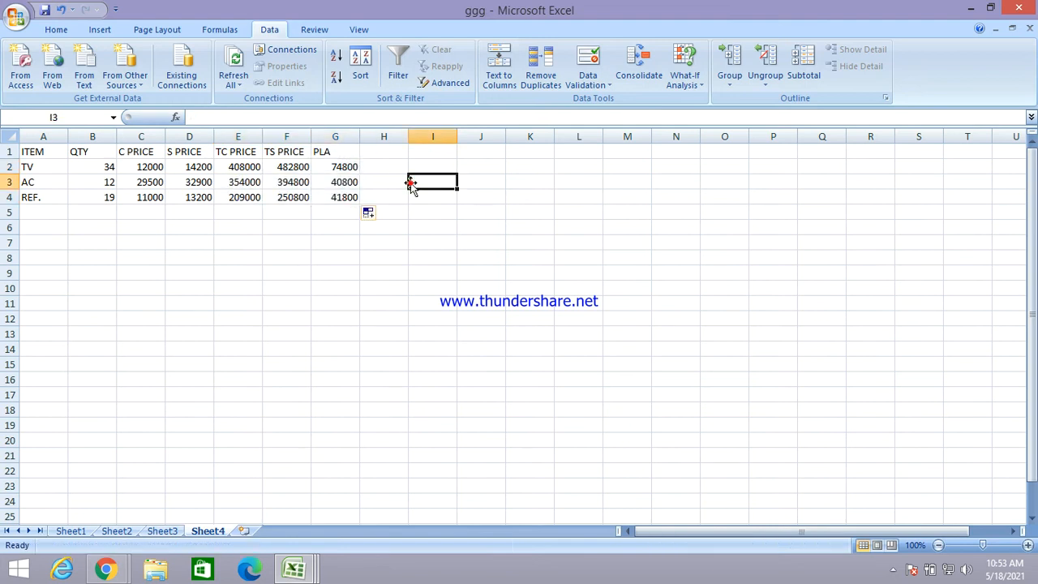
- Total the PLA column in G5 with the formula =SUM(G2:G4)
click(331, 216)
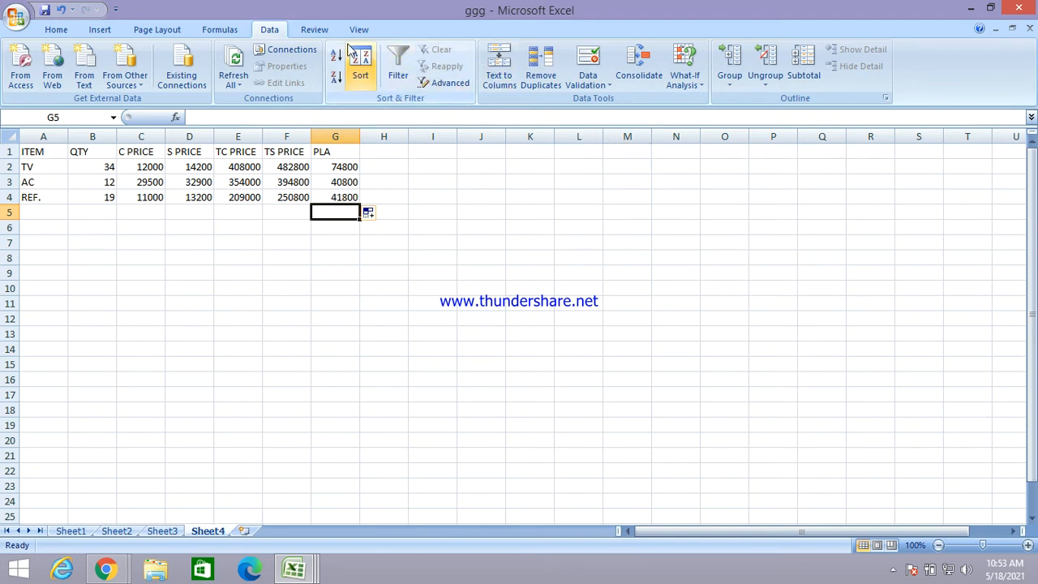
text(=)
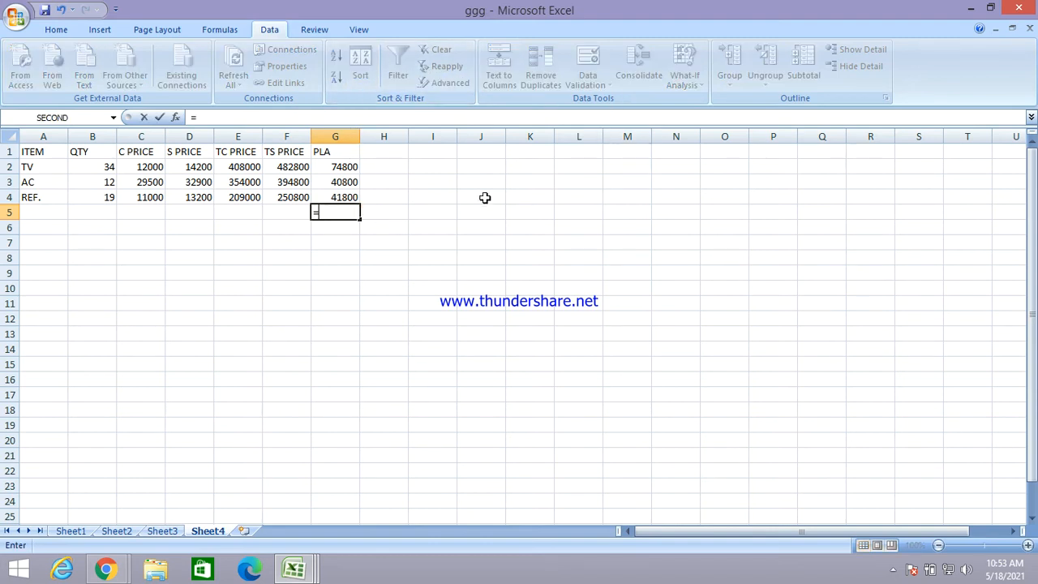
text(SUM()
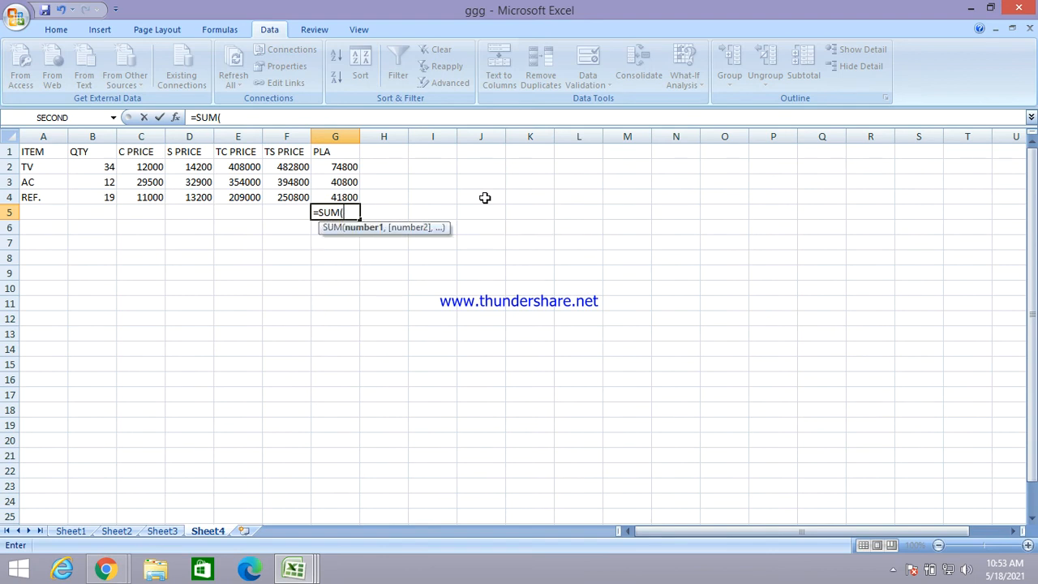
drag(344, 163, 349, 199)
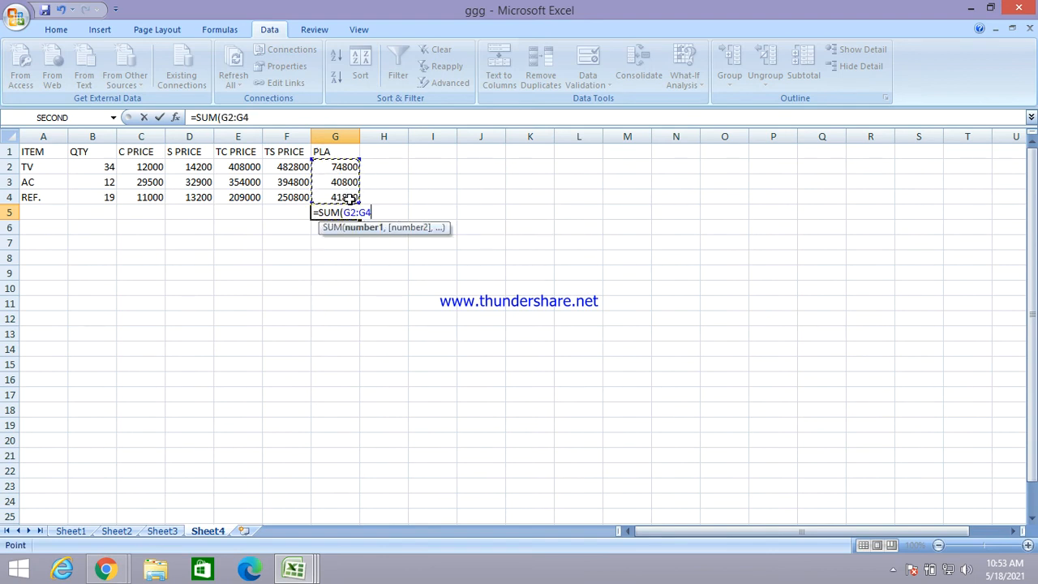
text())
key(Return)
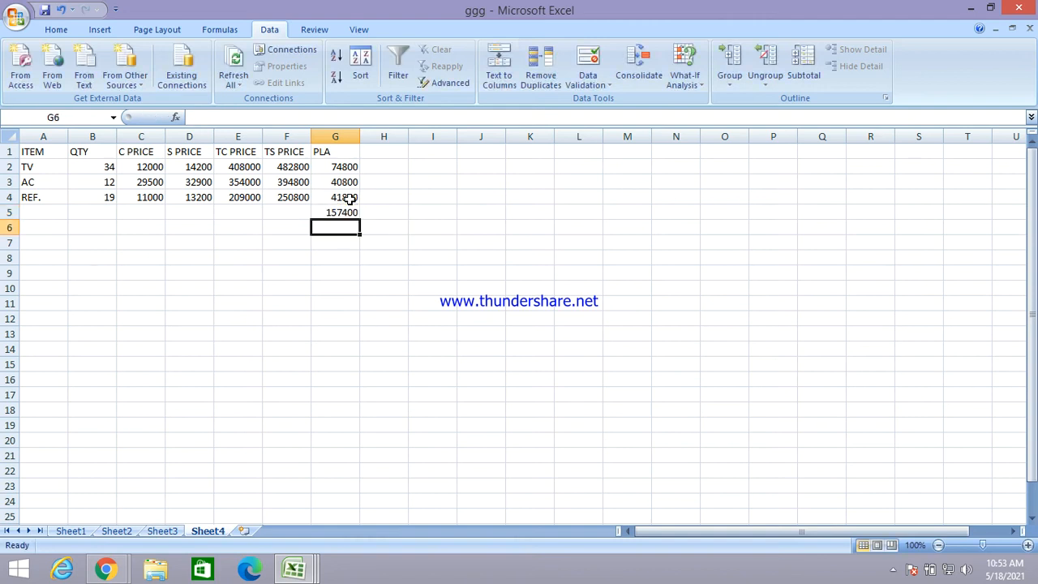
- Format the PLA total in G5 as bold with red font colour
click(343, 211)
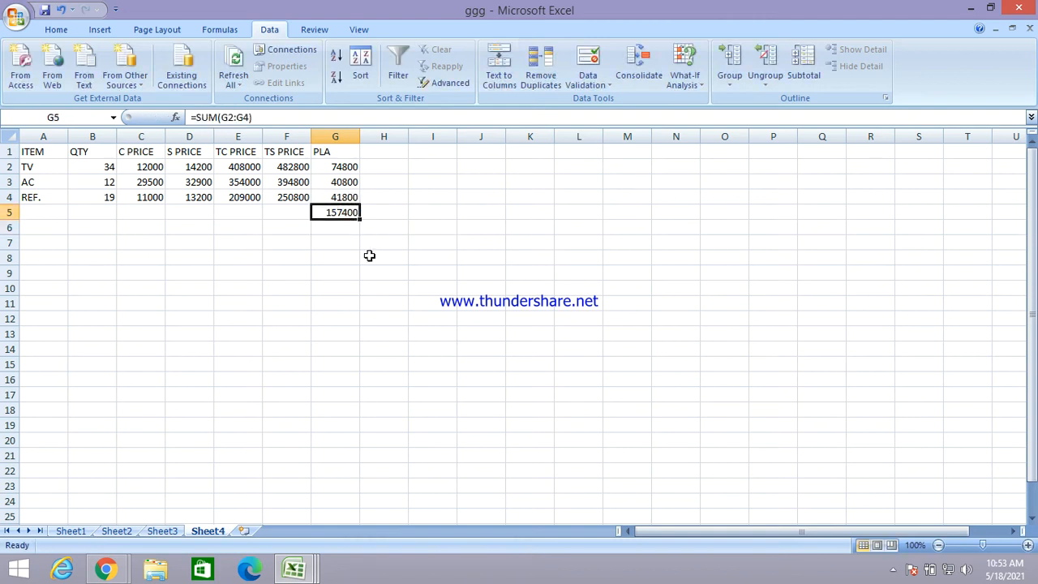
click(50, 30)
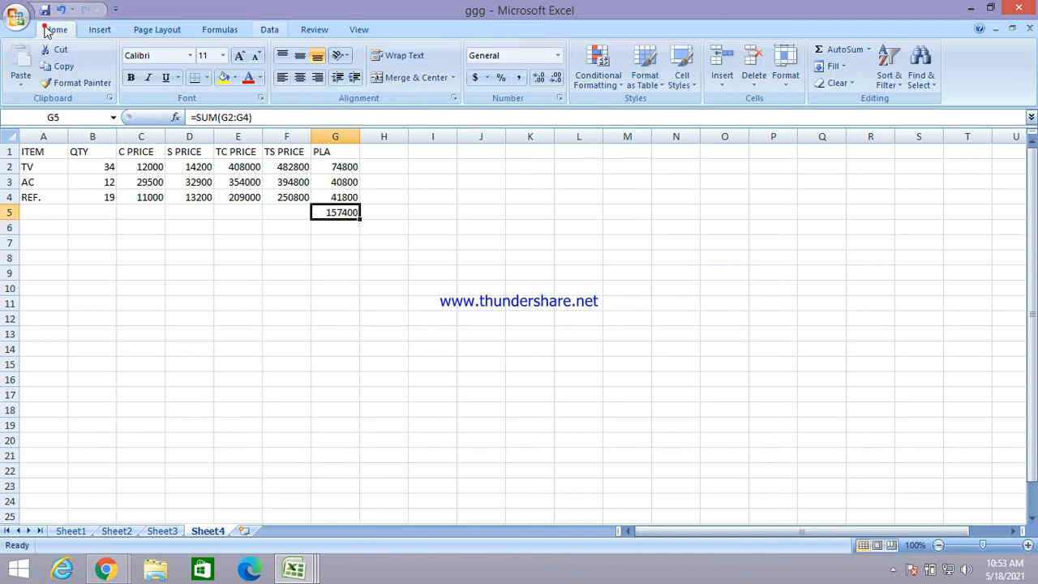
click(130, 77)
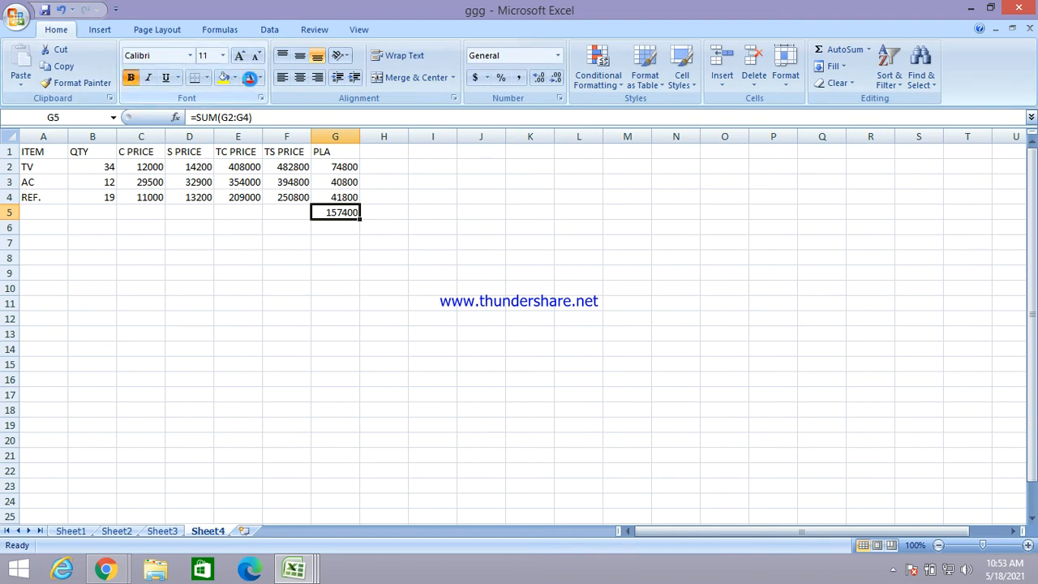
click(249, 78)
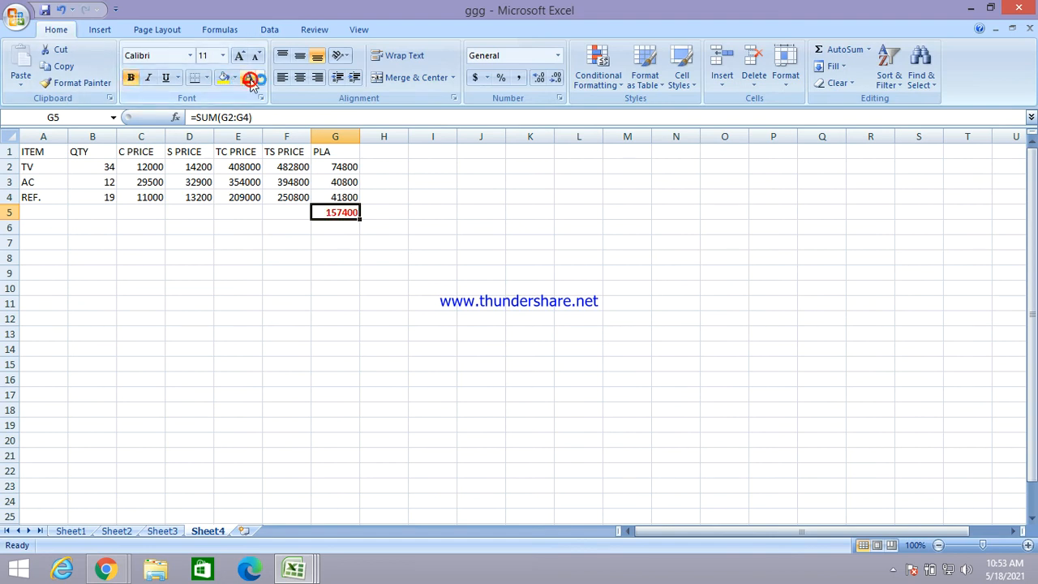
click(406, 211)
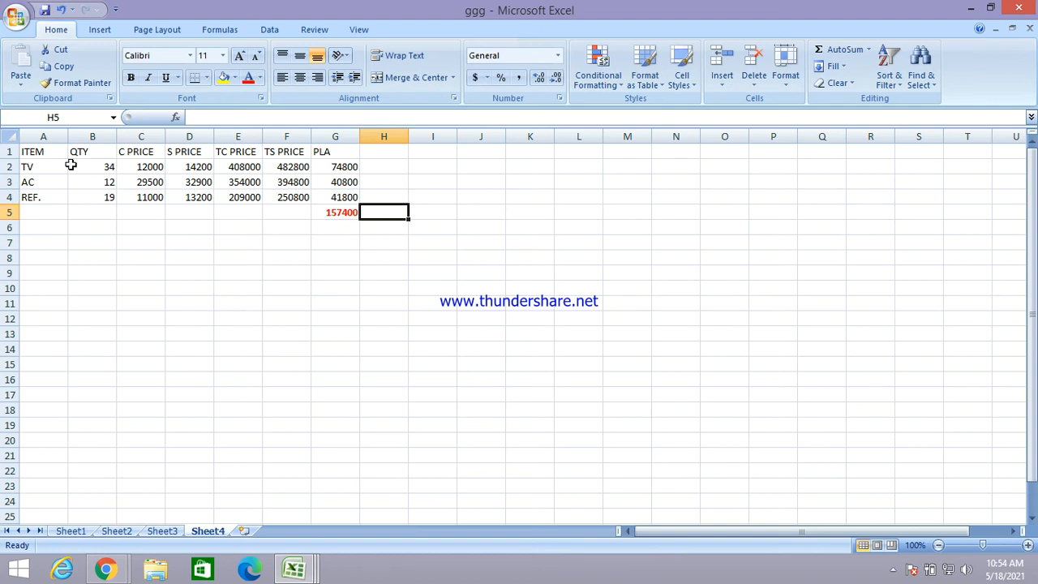
- Select the ITEM and QTY range A1:B4 and open the Scenario Manager from the What-If Analysis tools
drag(52, 155, 101, 199)
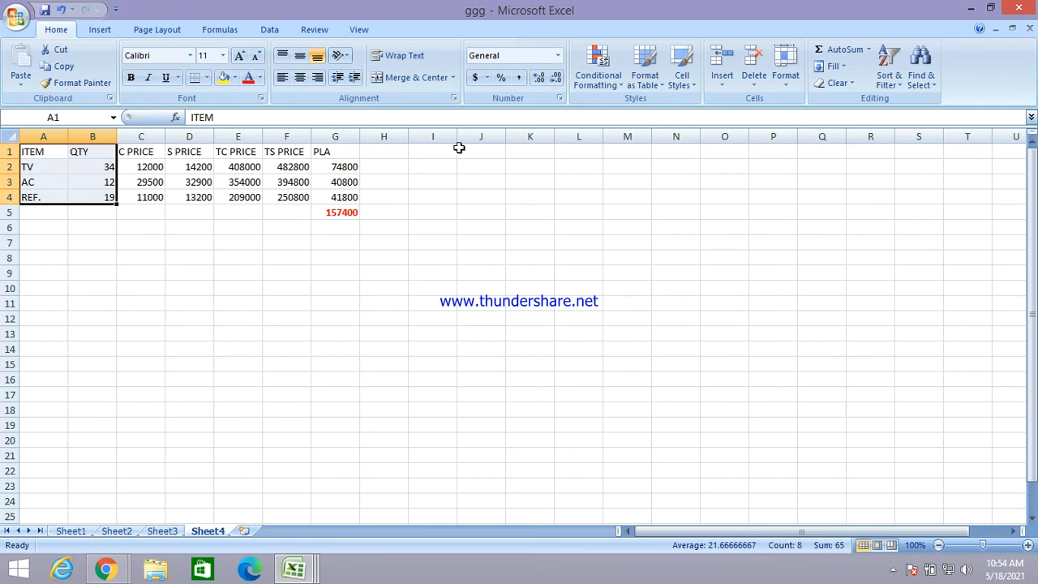
click(269, 29)
click(688, 84)
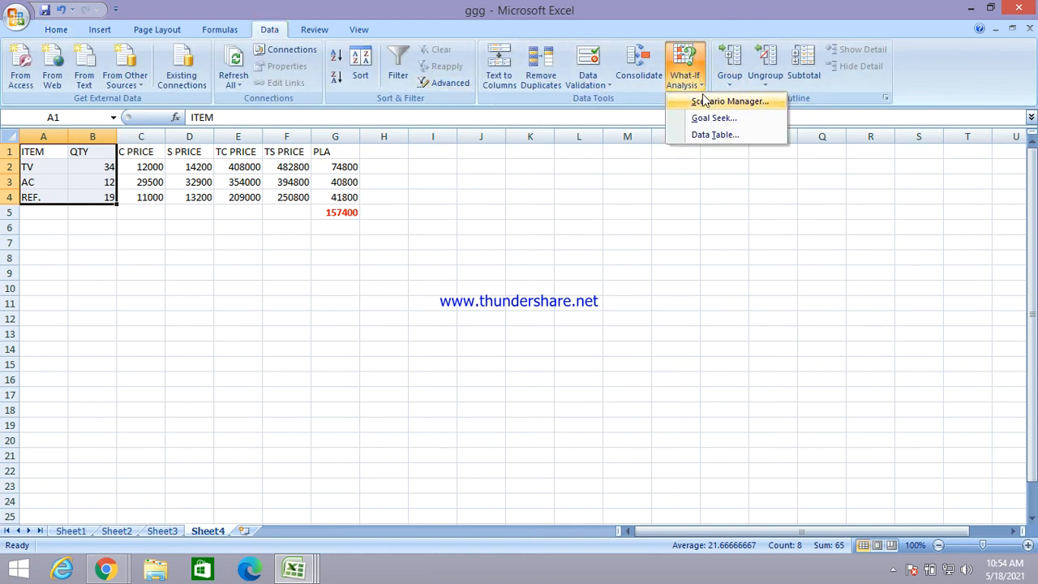
click(703, 100)
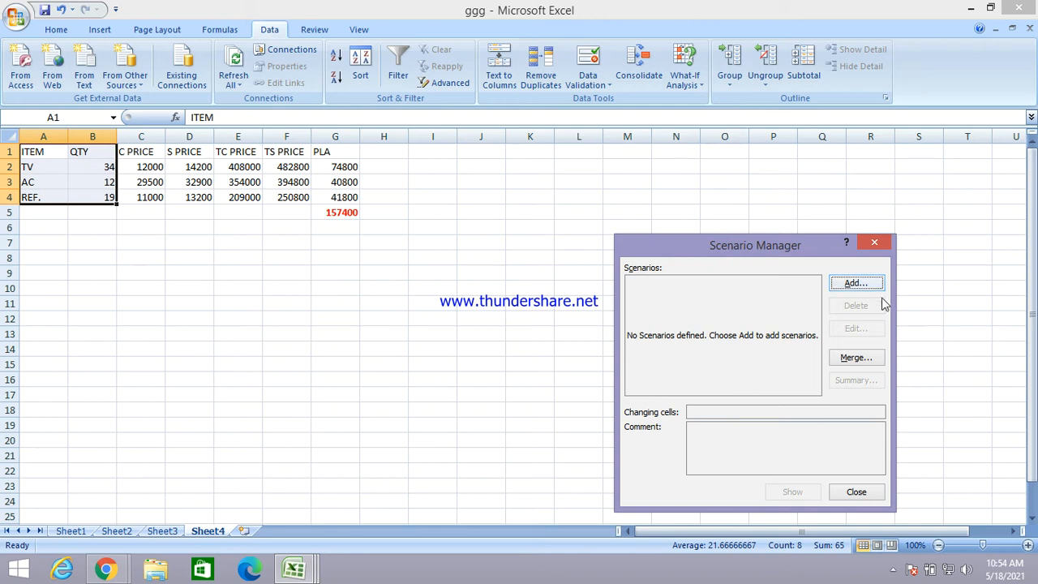
- Add a scenario named JAN for changing cells A1:B4, keeping the current cell values
click(857, 283)
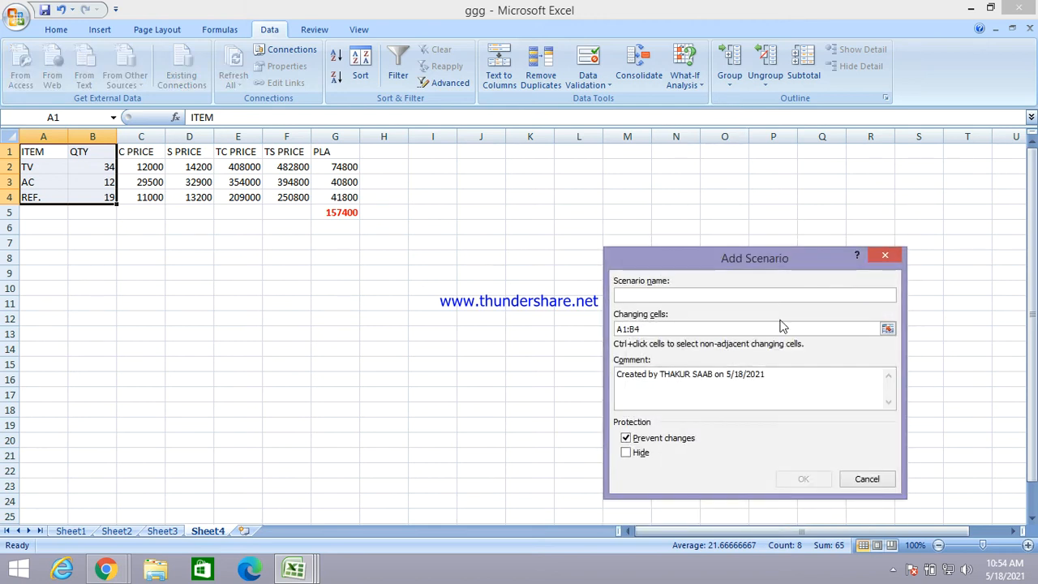
text(JAN)
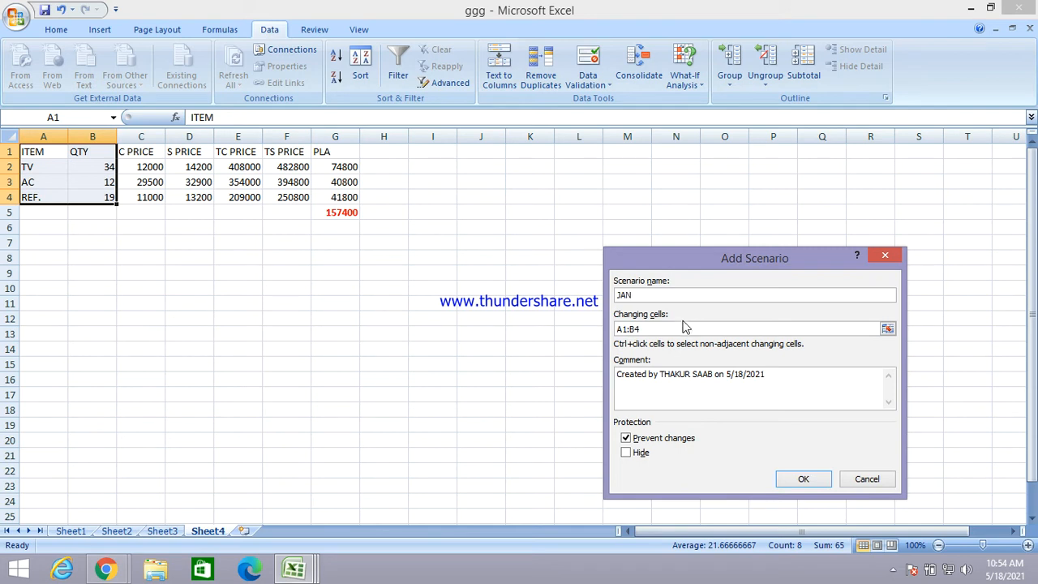
click(790, 479)
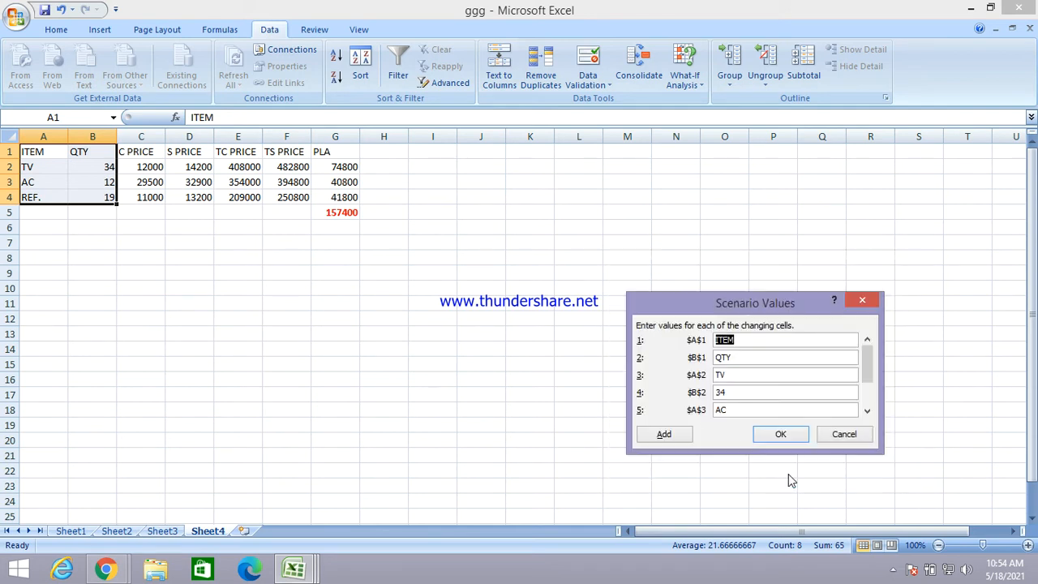
click(780, 435)
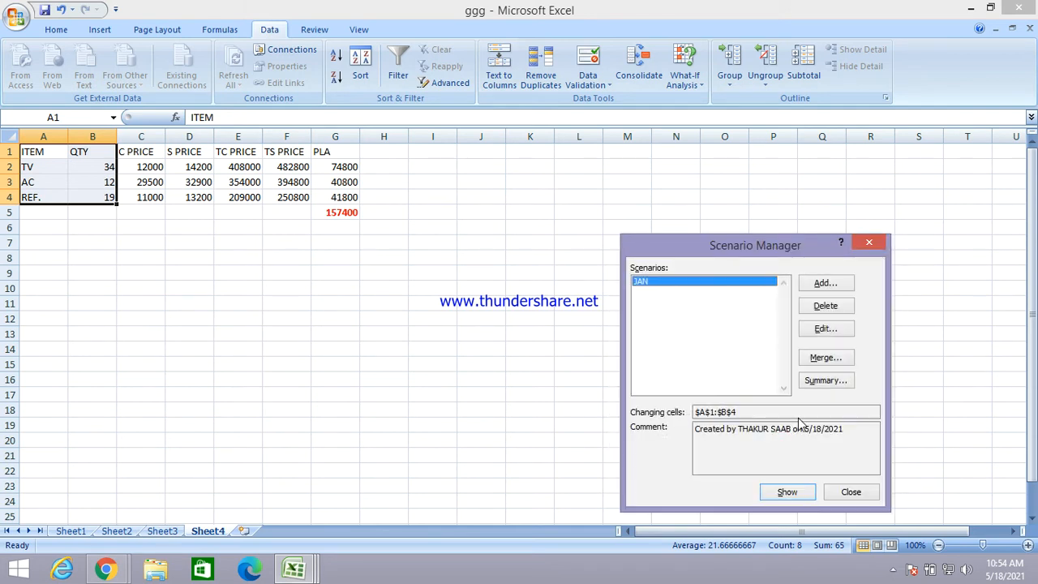
- Add a scenario named FEB for cells A1:B4 with quantities B2 = 54, B3 = 24 and B4 = 22
click(823, 284)
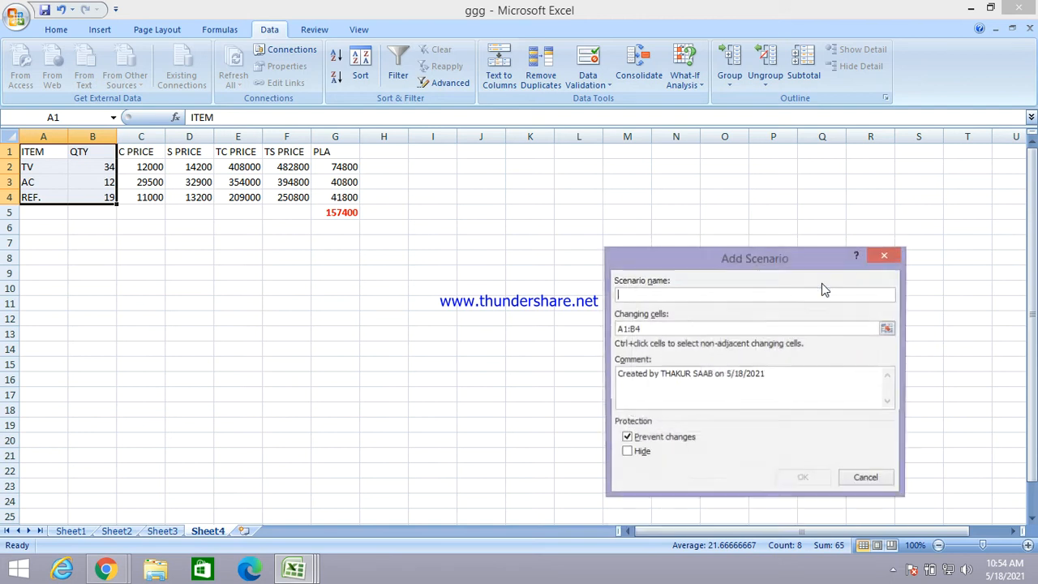
text(FEB)
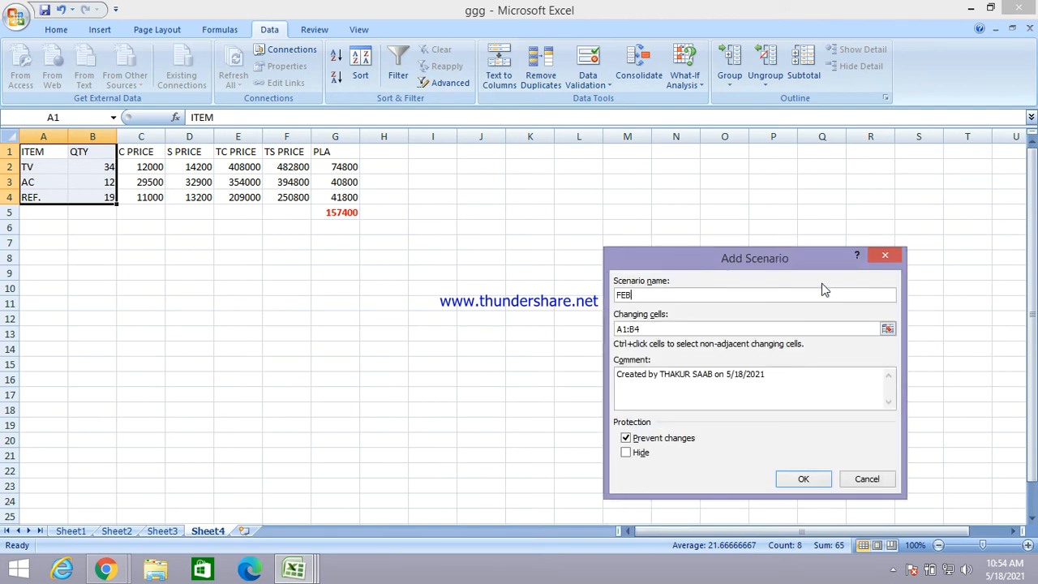
click(796, 479)
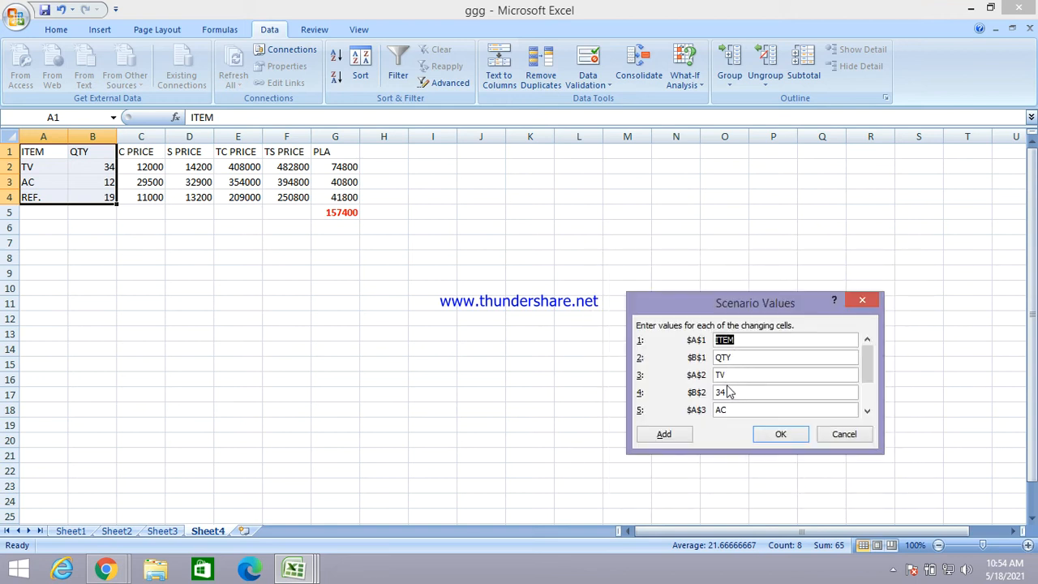
double_click(728, 392)
text(5)
click(866, 412)
click(867, 411)
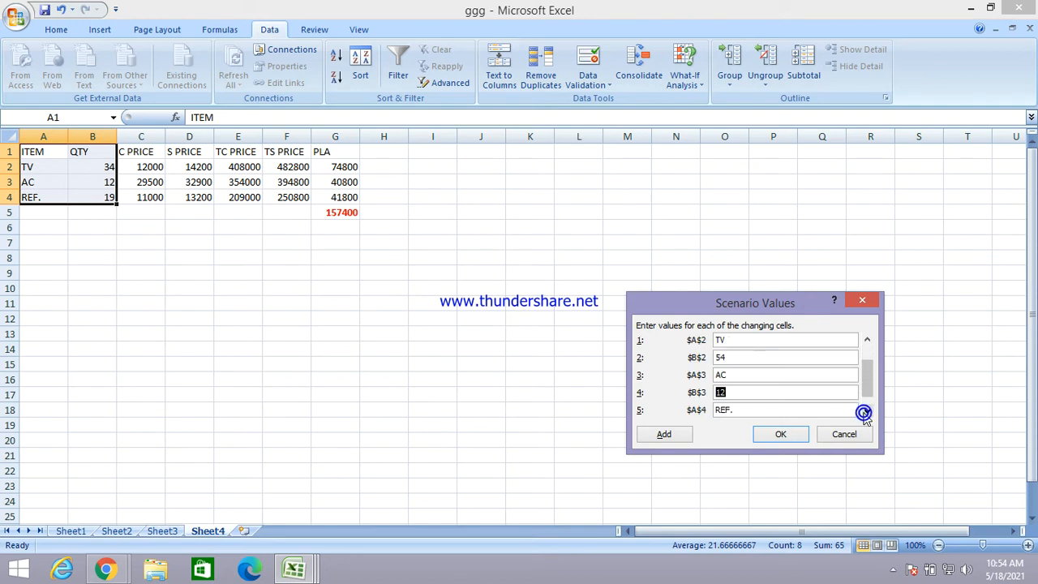
text(2)
click(868, 411)
drag(733, 412, 713, 411)
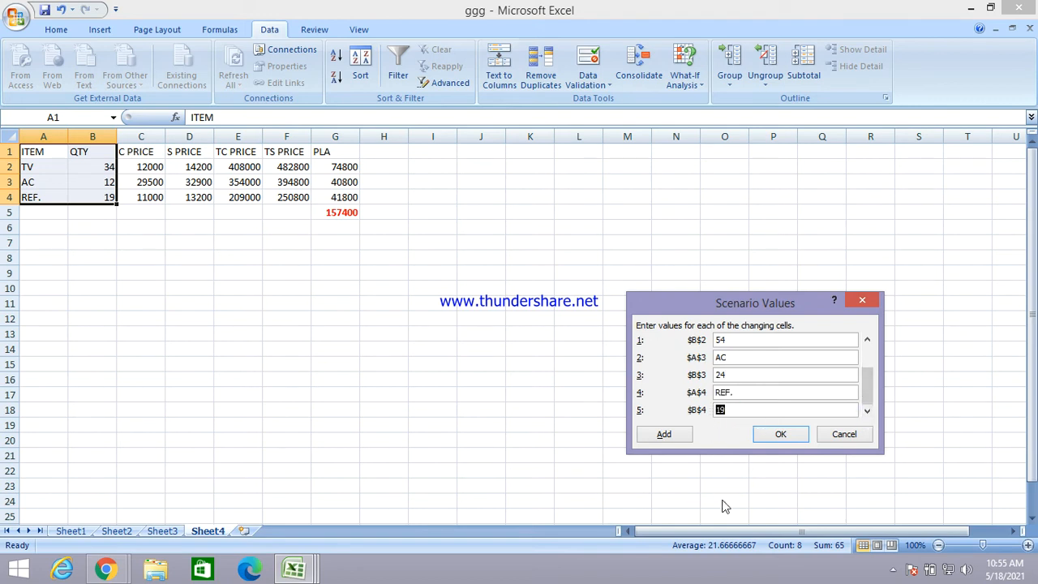
text(22)
click(780, 434)
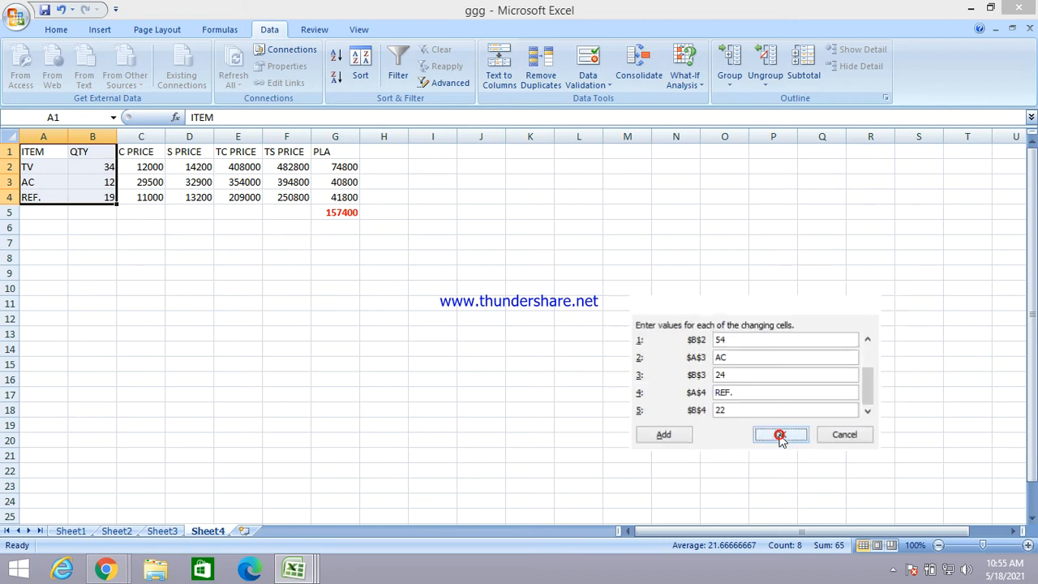
- Add a scenario named MARCH for A1:B4 with quantities B2 = 15, B3 = 29 and B4 = 35, and close the Scenario Manager
click(815, 286)
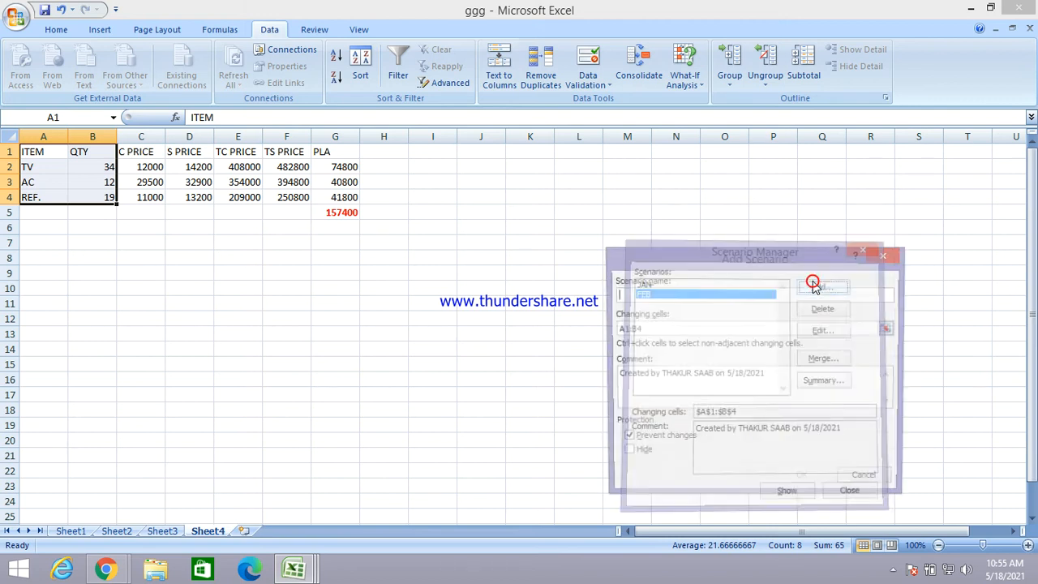
text(MARCH)
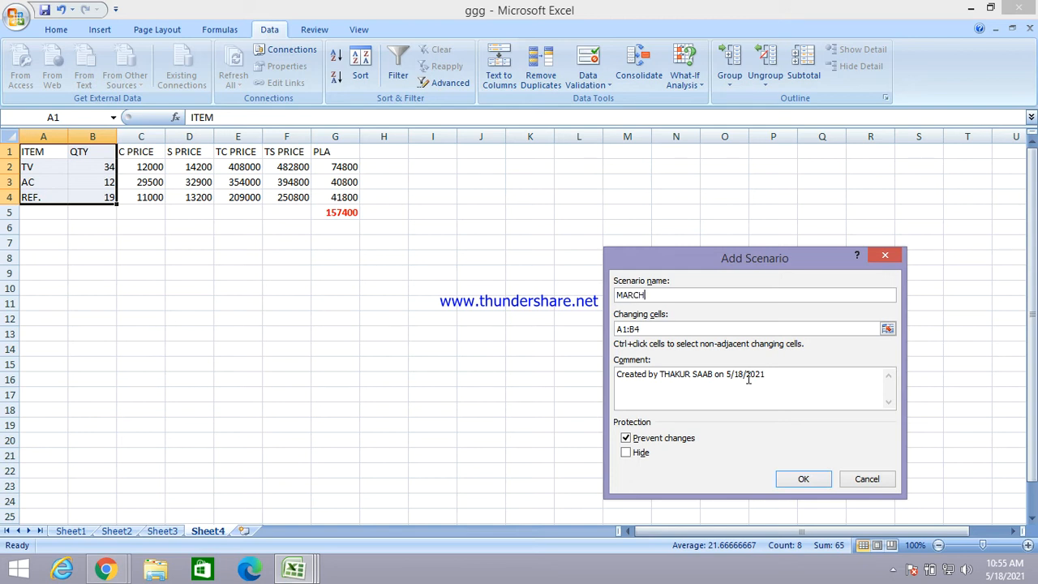
click(803, 478)
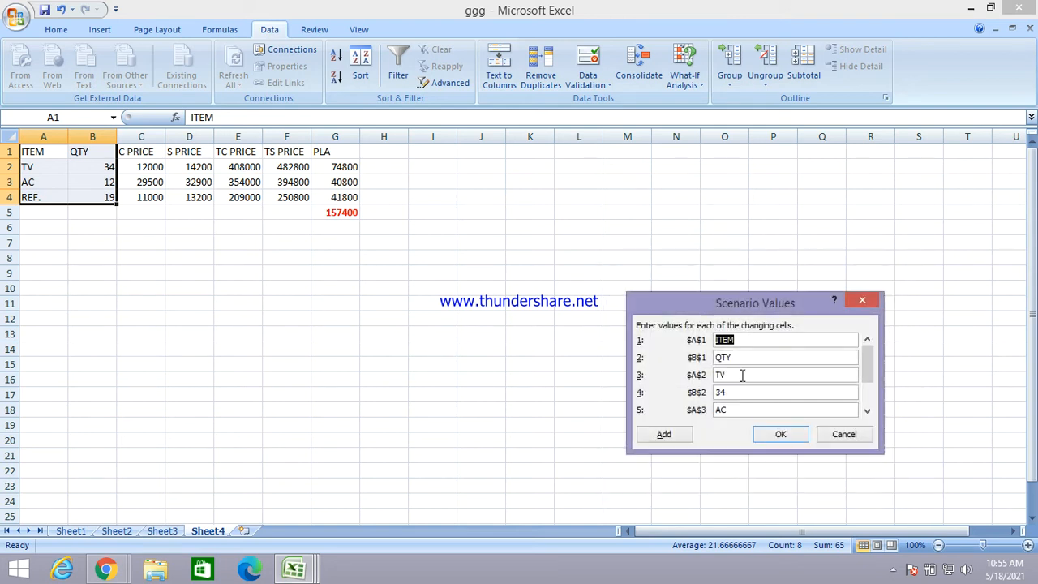
key(Tab)
key(Tab)
key(Tab)
text(1)
click(867, 410)
click(867, 410)
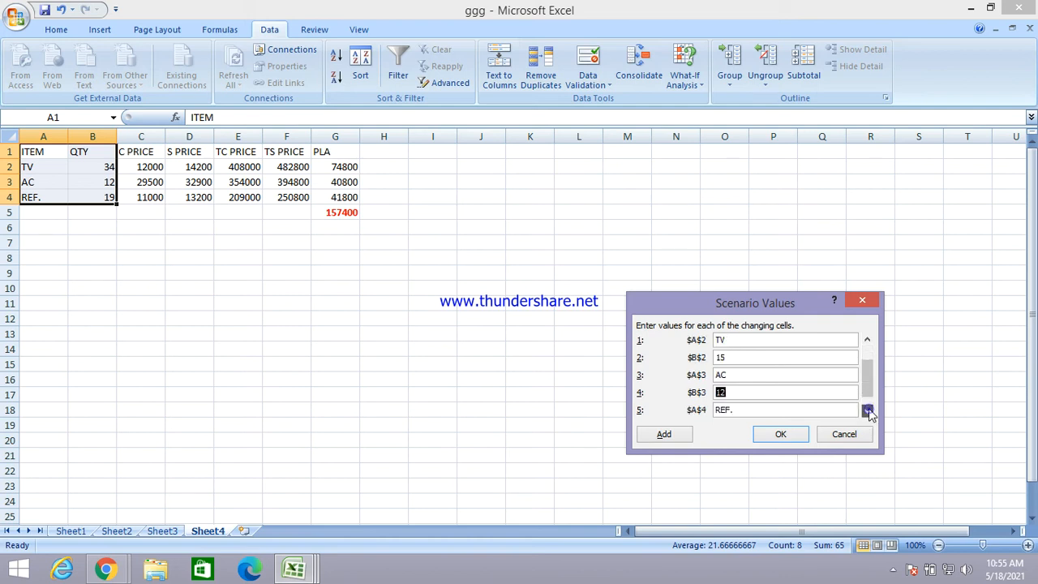
text(2)
click(867, 411)
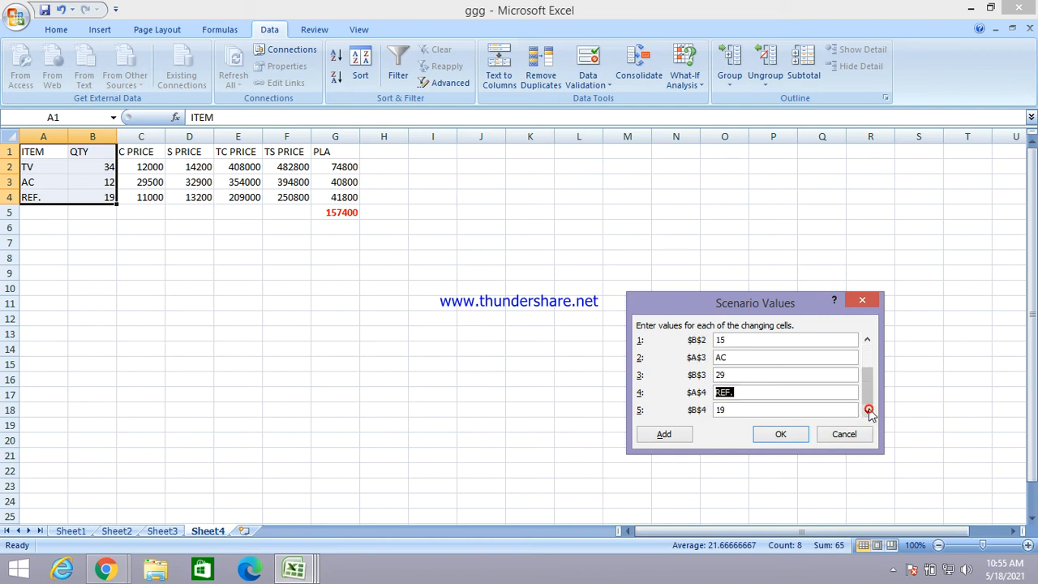
click(727, 412)
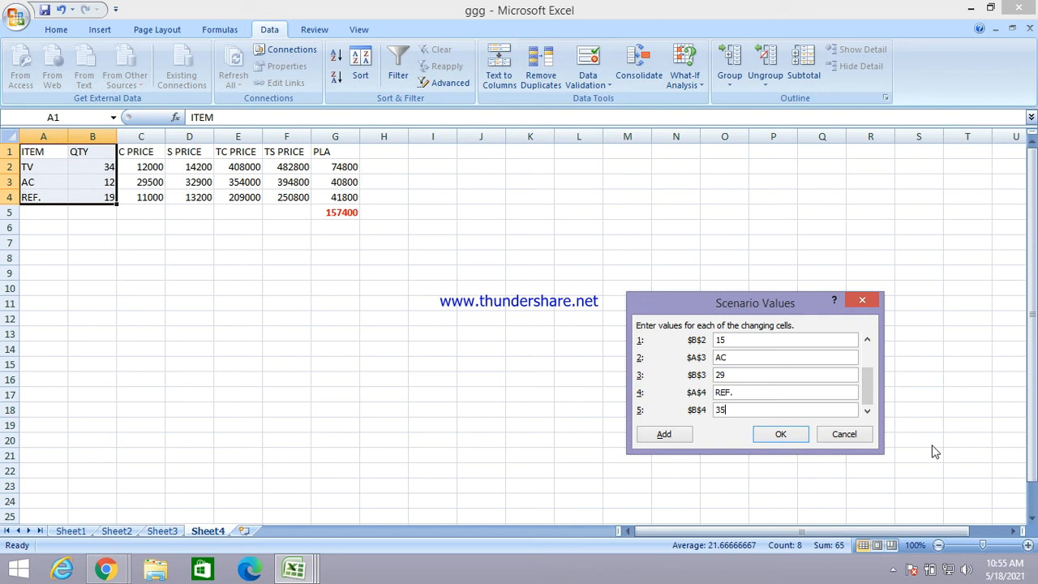
click(782, 435)
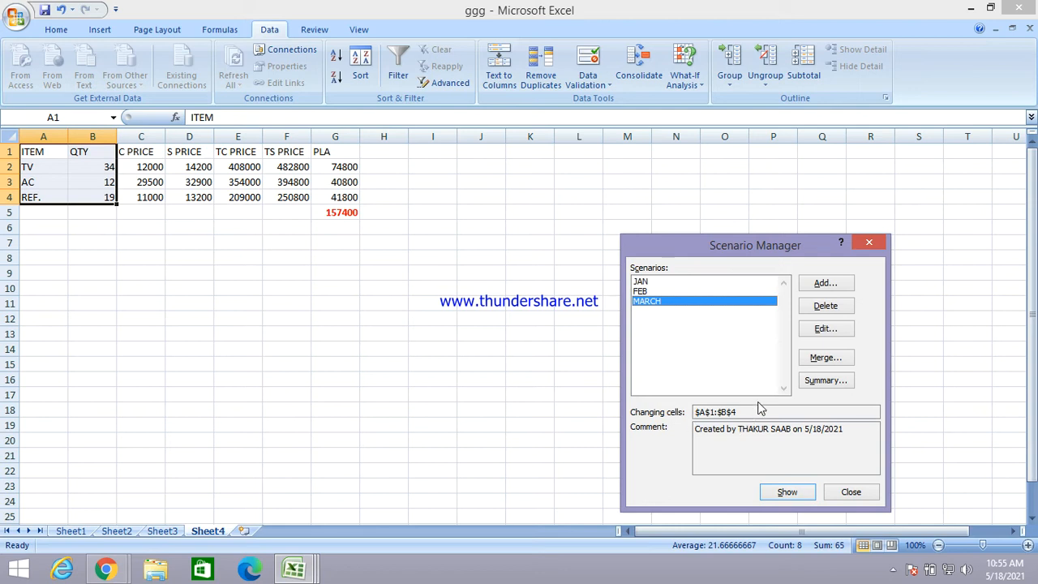
click(852, 496)
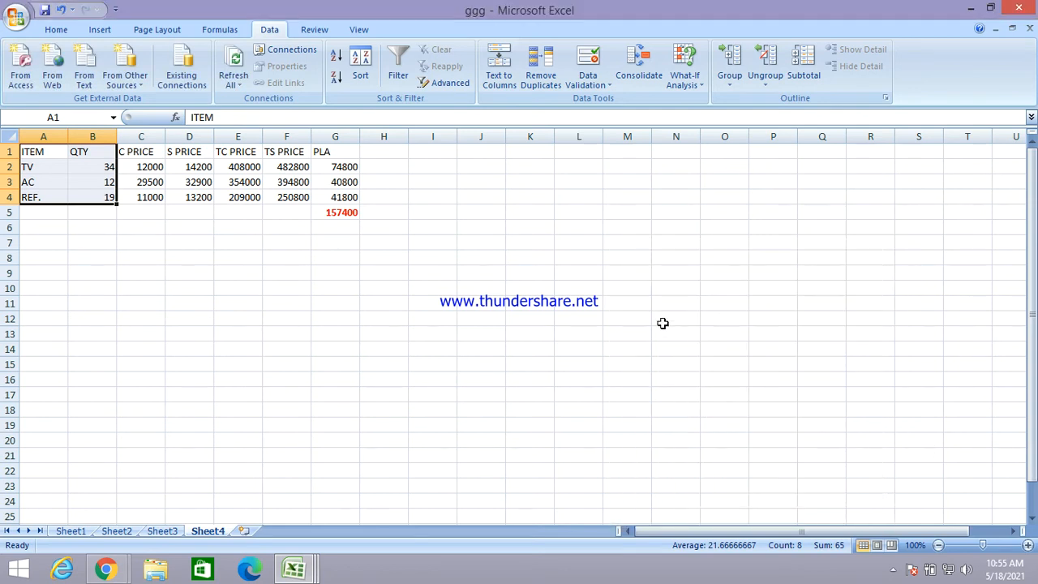
- Reopen the Scenario Manager and show the FEB and MARCH scenarios in turn in the item table
click(562, 302)
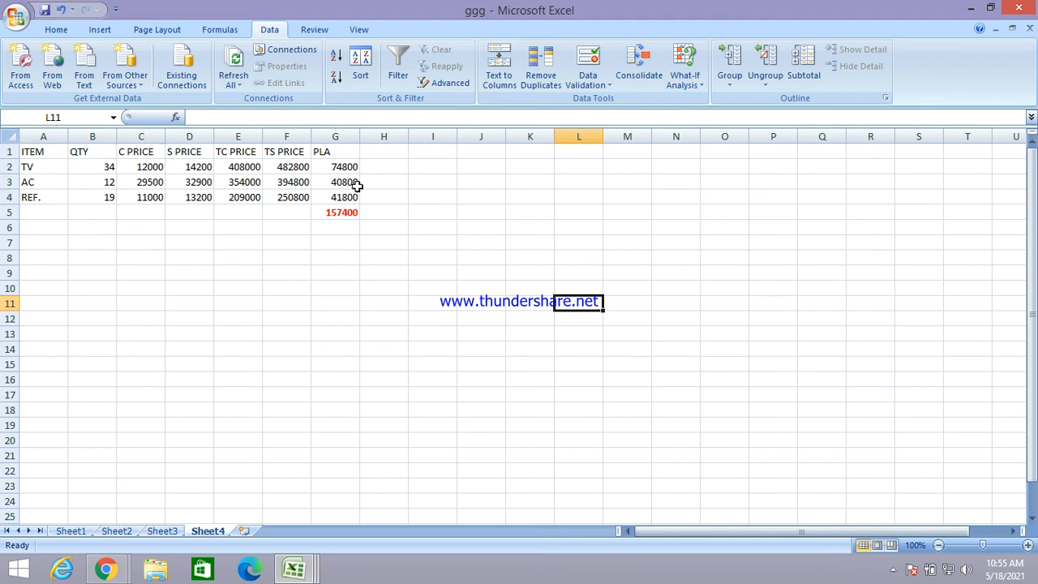
click(685, 76)
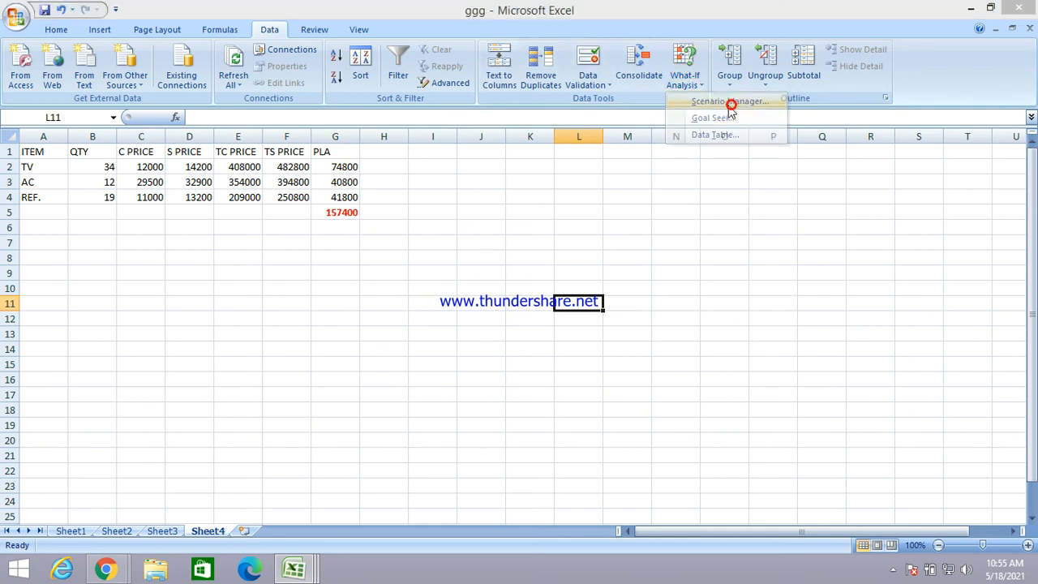
click(730, 101)
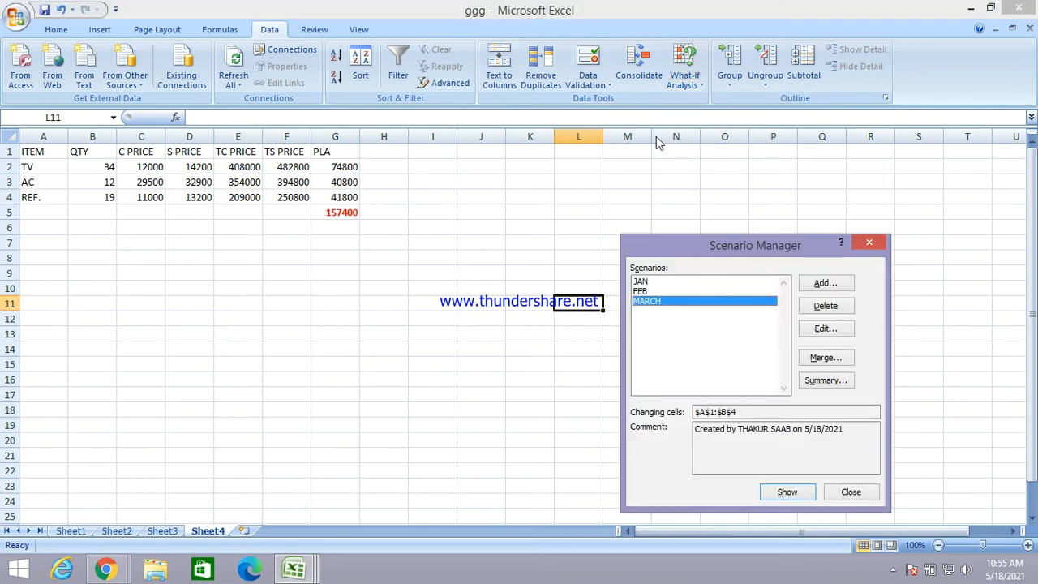
click(659, 291)
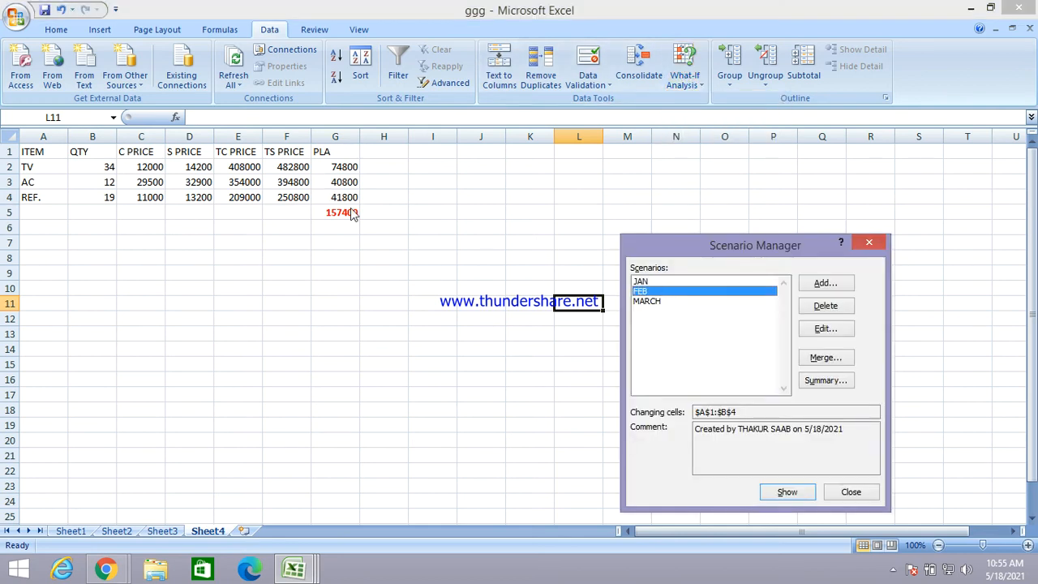
click(788, 493)
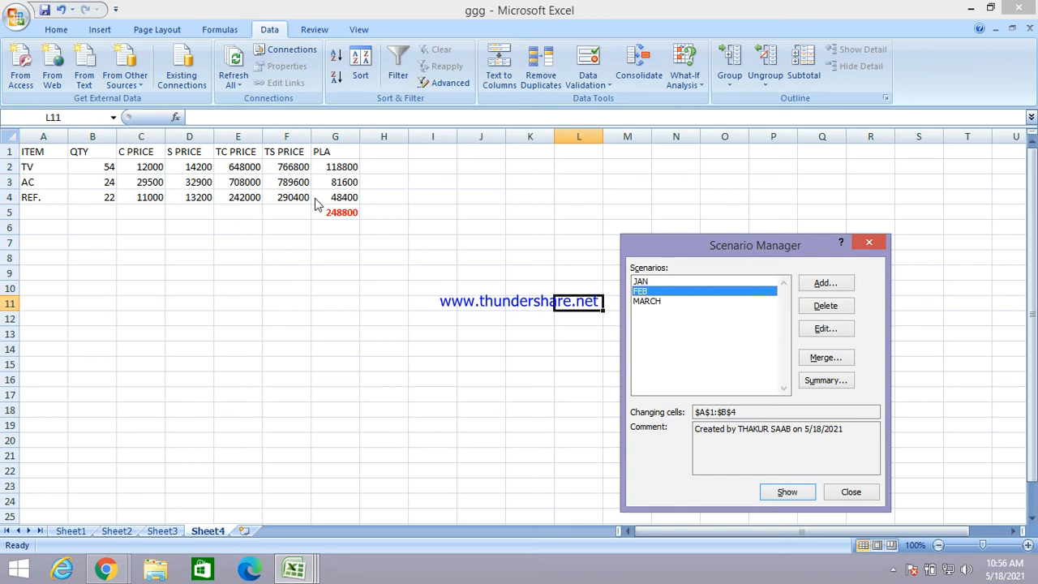
click(655, 302)
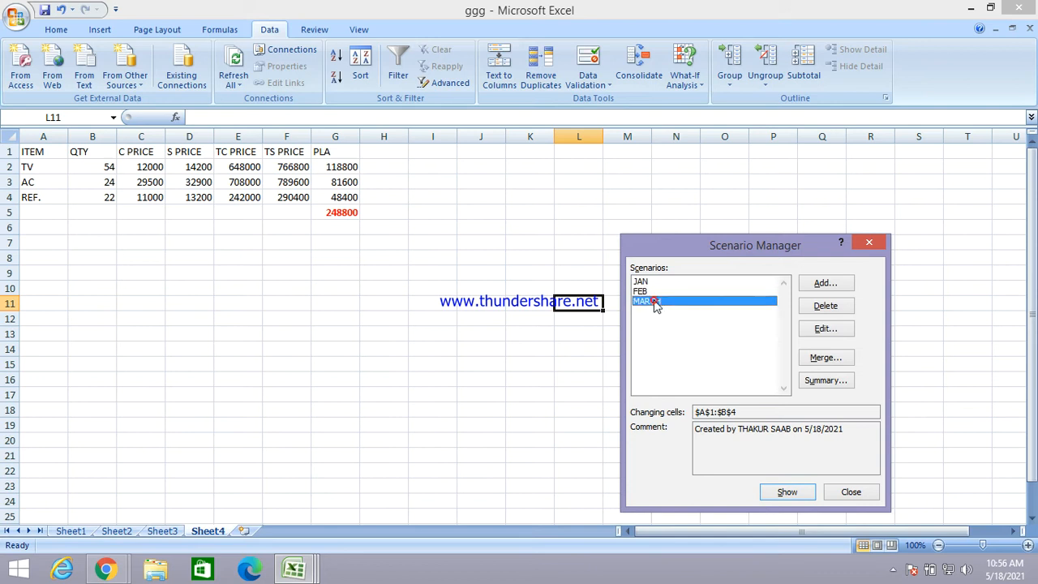
click(787, 493)
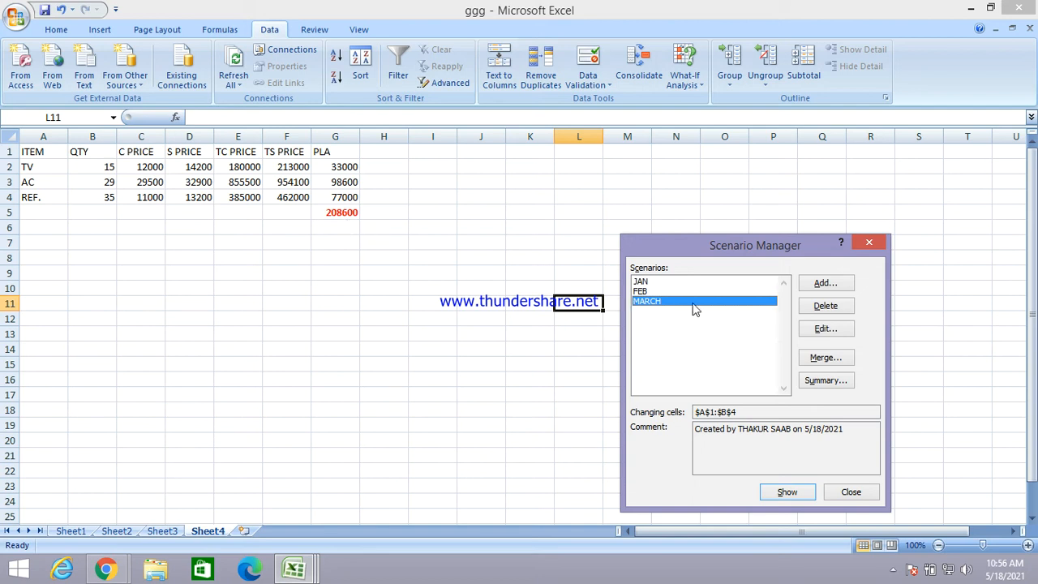
- Show the JAN scenario in the item table and close the Scenario Manager
click(644, 281)
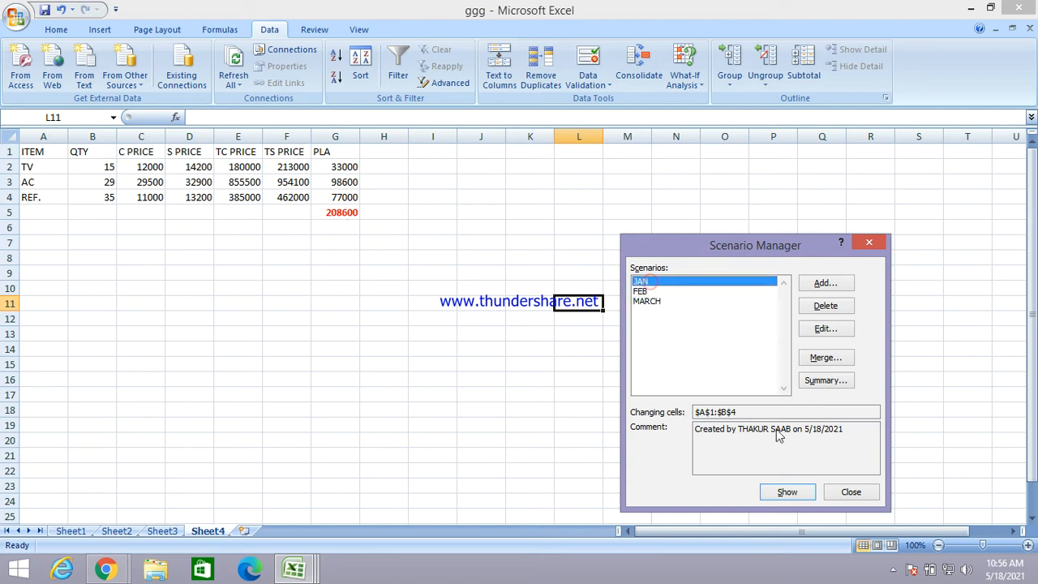
click(789, 493)
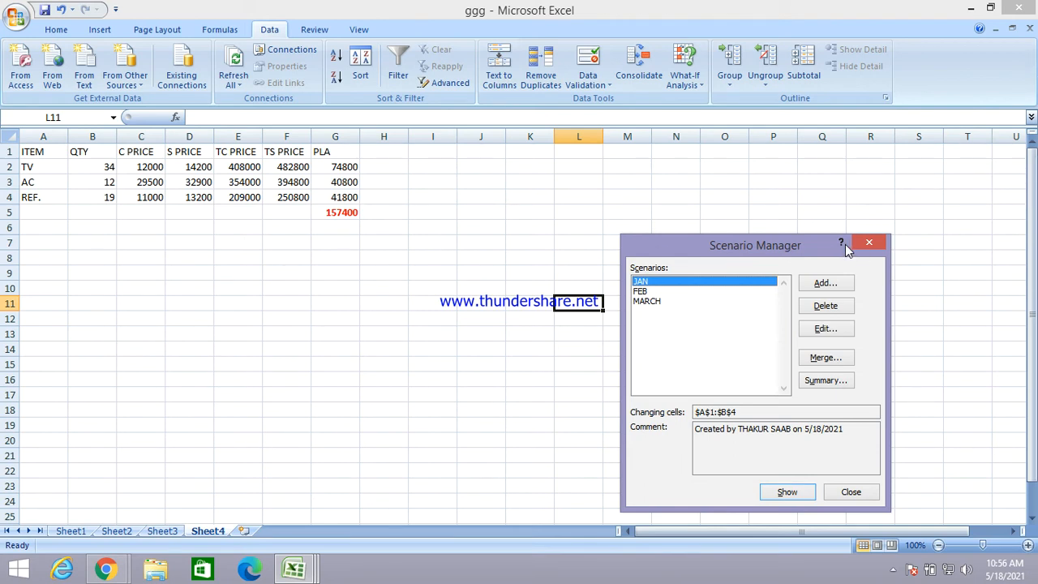
drag(815, 245, 843, 199)
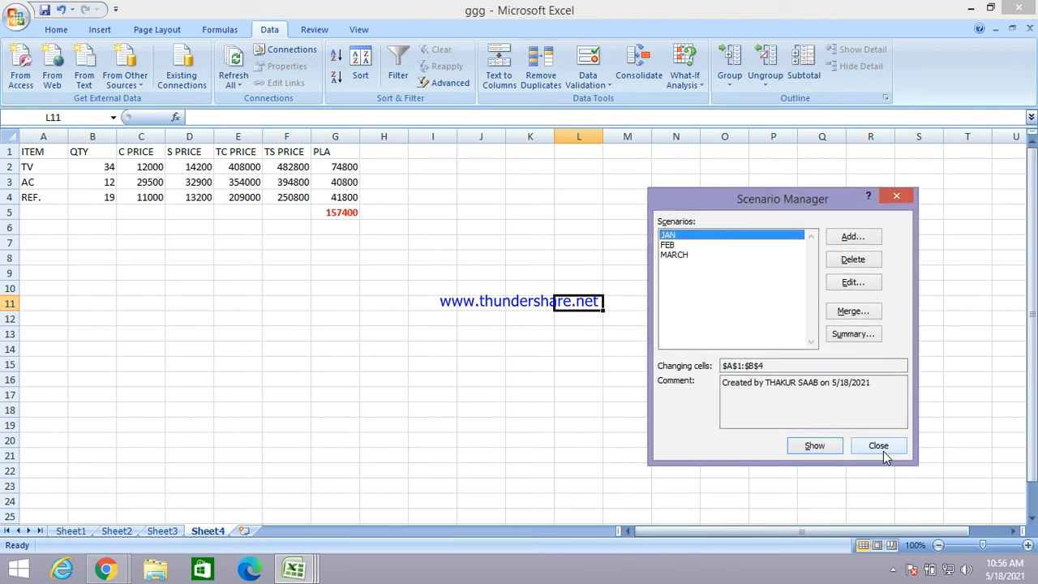
click(878, 446)
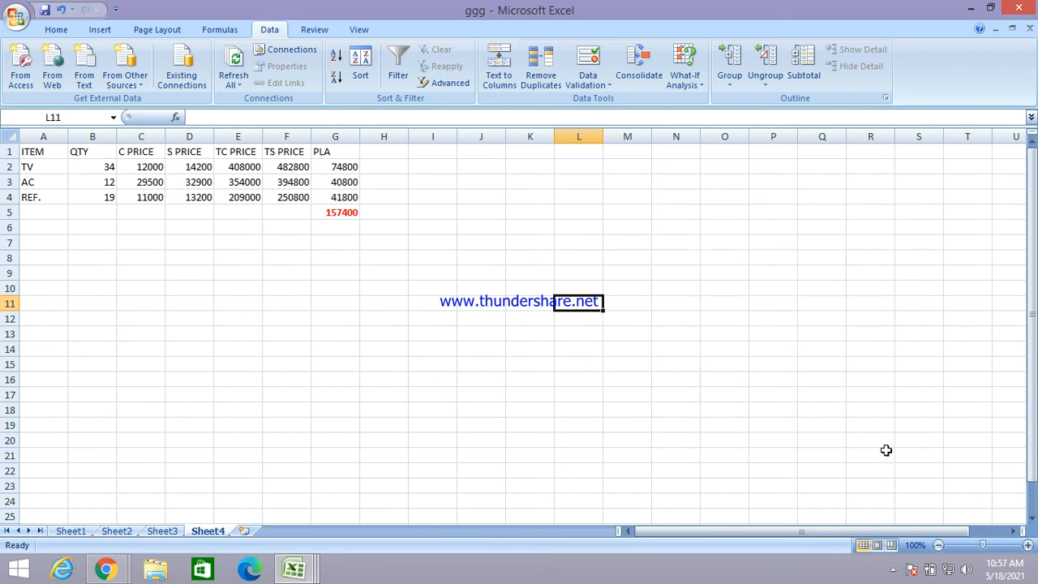
click(245, 179)
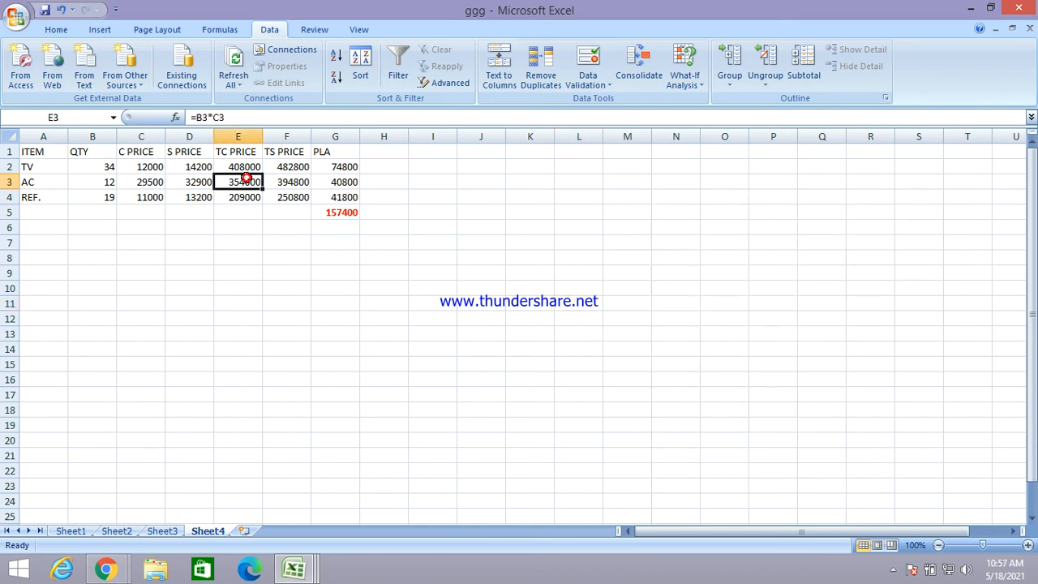
mouse_move(108, 570)
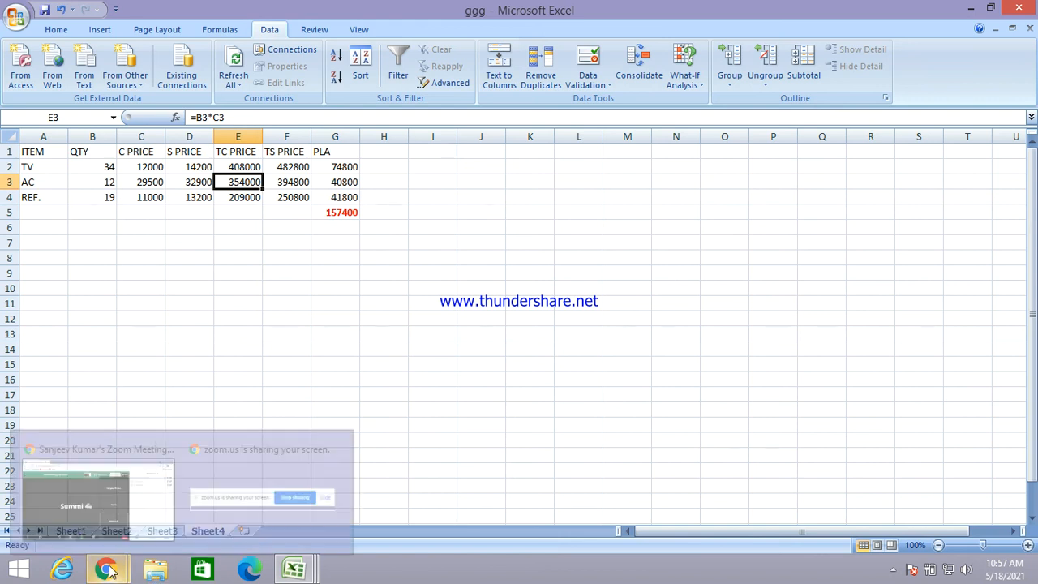
click(396, 361)
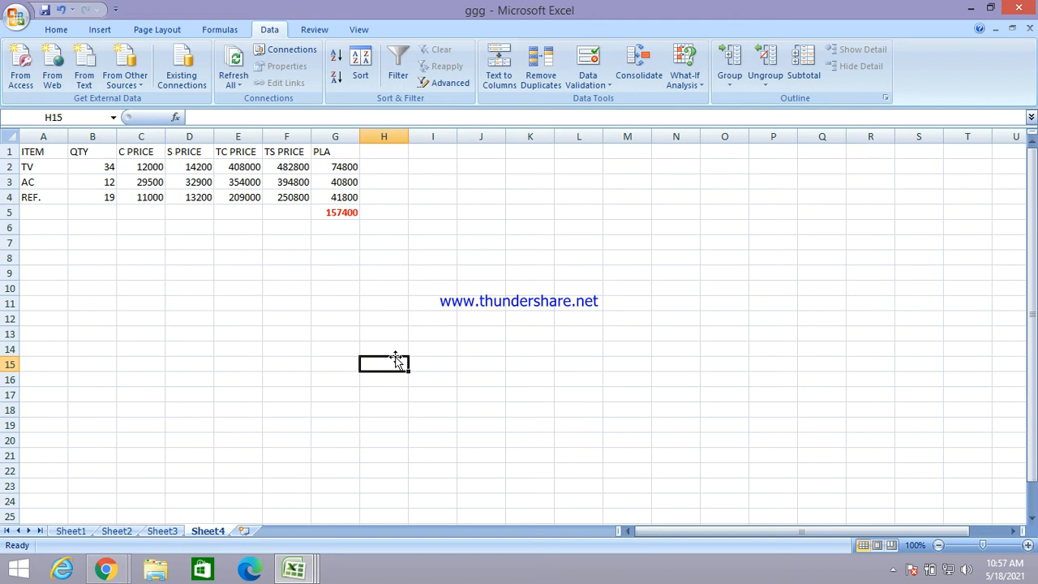
click(252, 197)
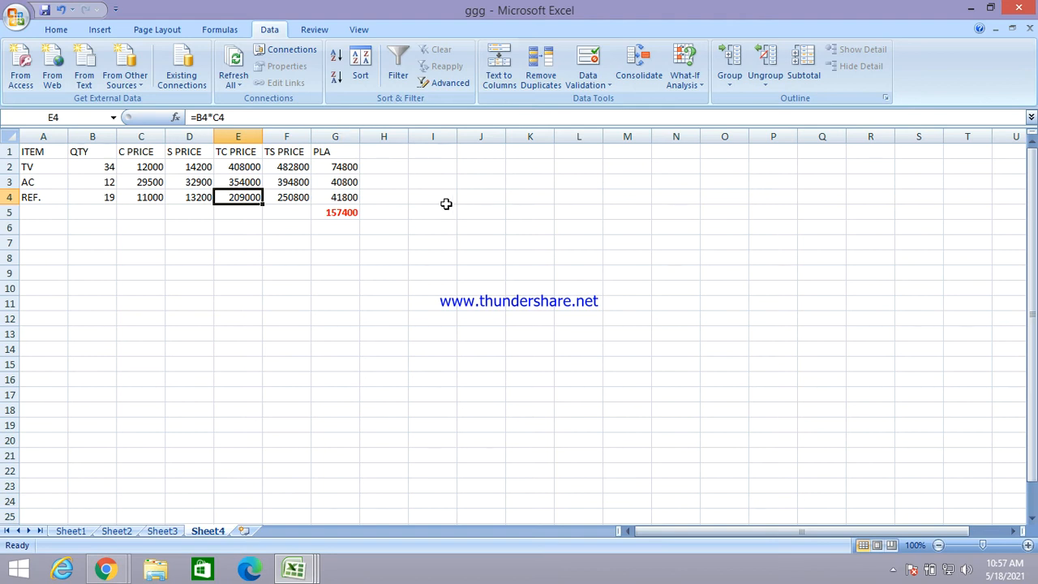
click(415, 200)
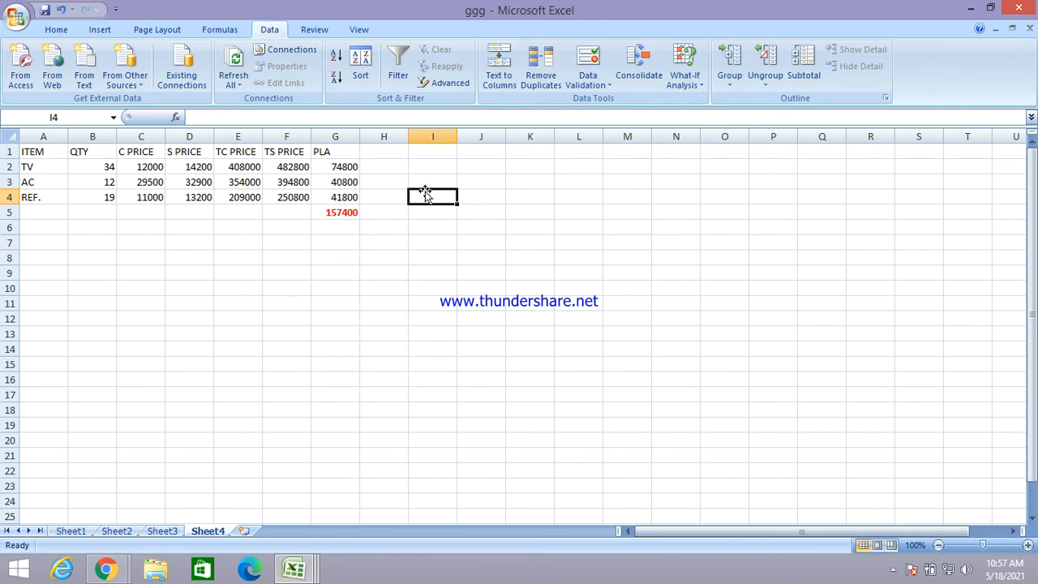
- Examine the TV row's profit formula in G2 and the item table's header row
click(696, 81)
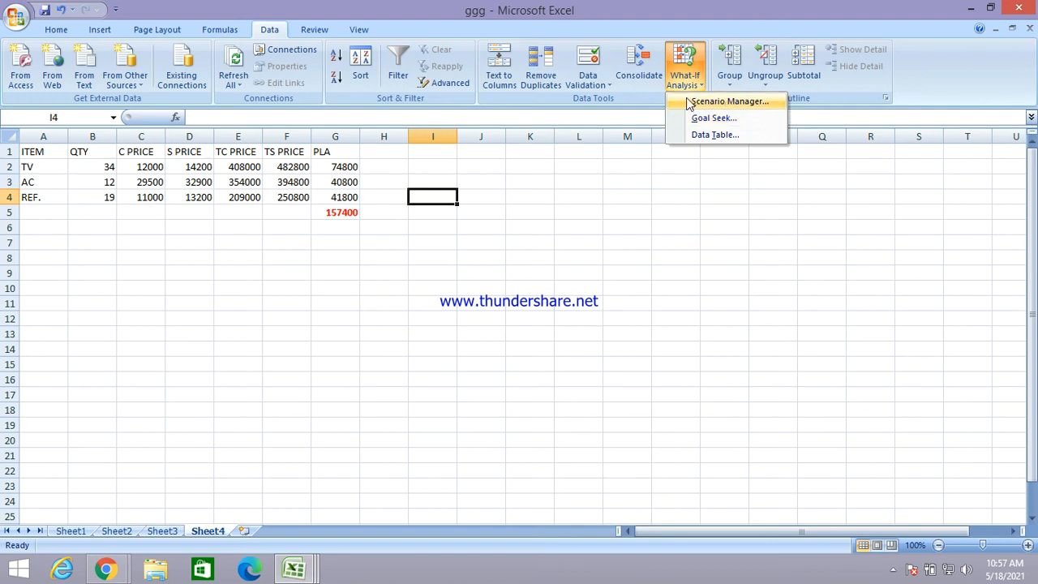
click(346, 170)
double_click(347, 167)
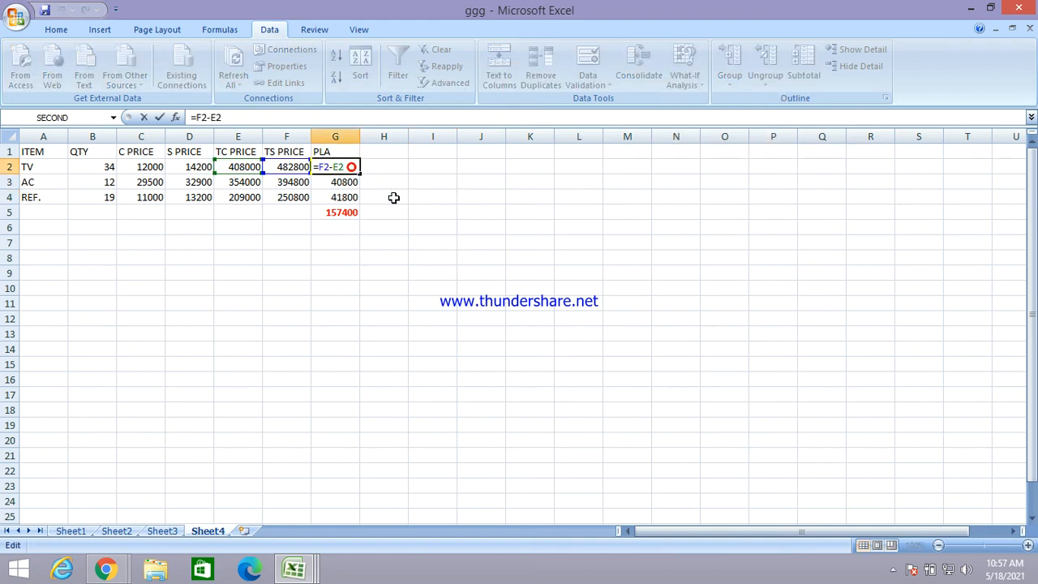
key(Return)
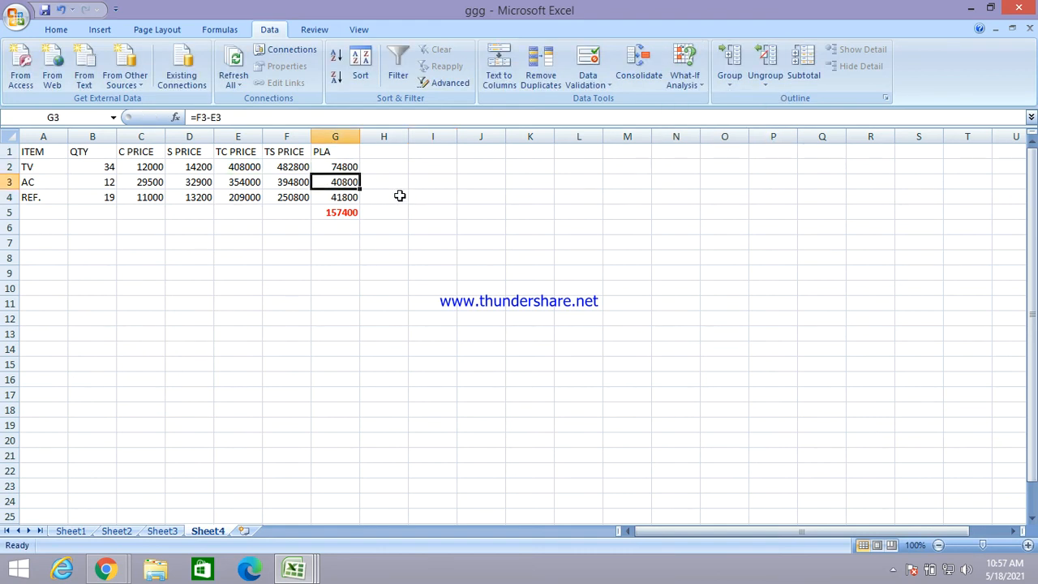
click(354, 166)
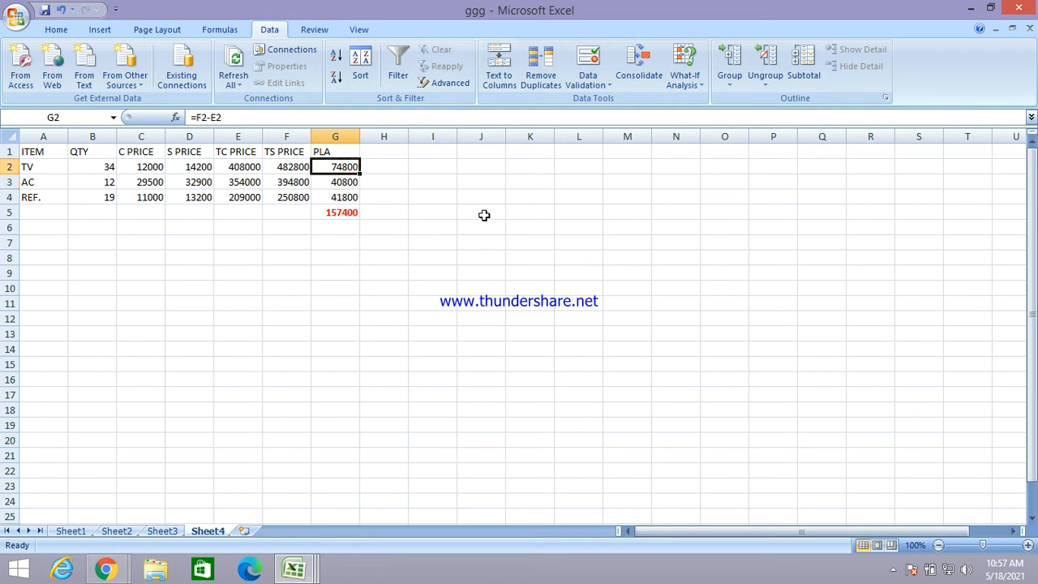
drag(42, 151, 336, 151)
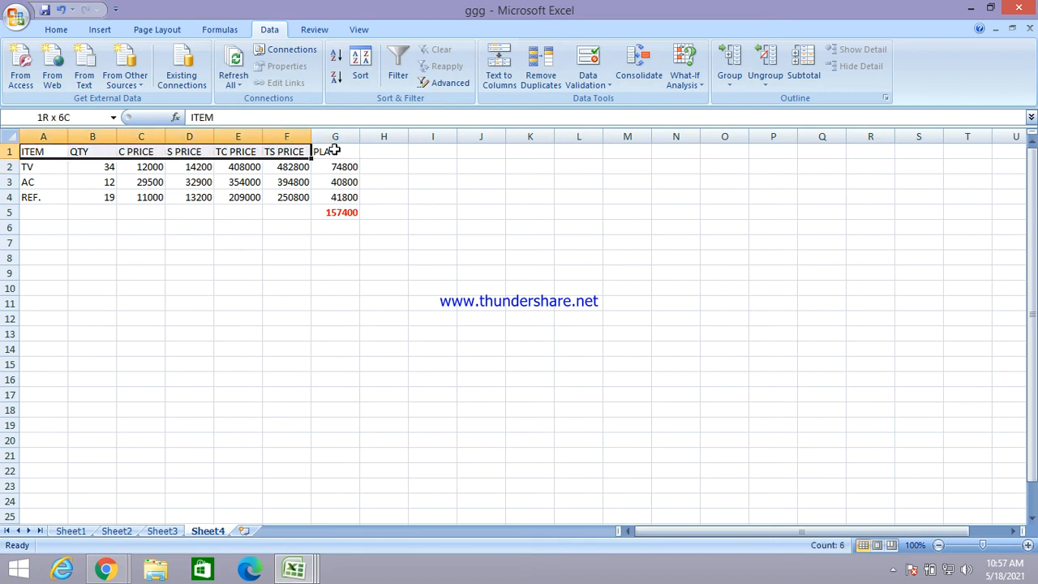
right_click(282, 152)
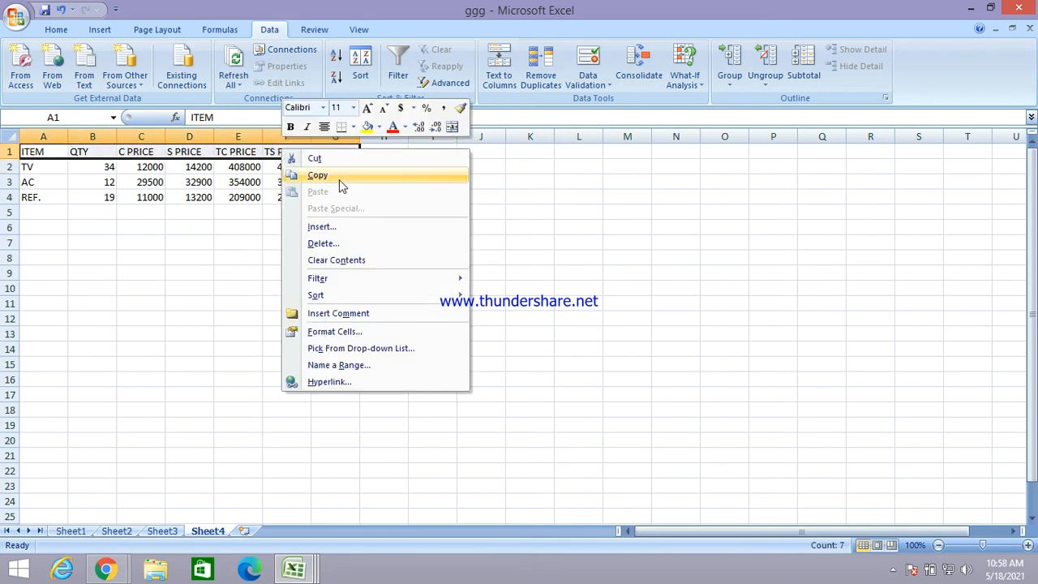
- Start a new table in row 3 with the headers ITEM, C PRICE and MRP in J3:L3
click(504, 178)
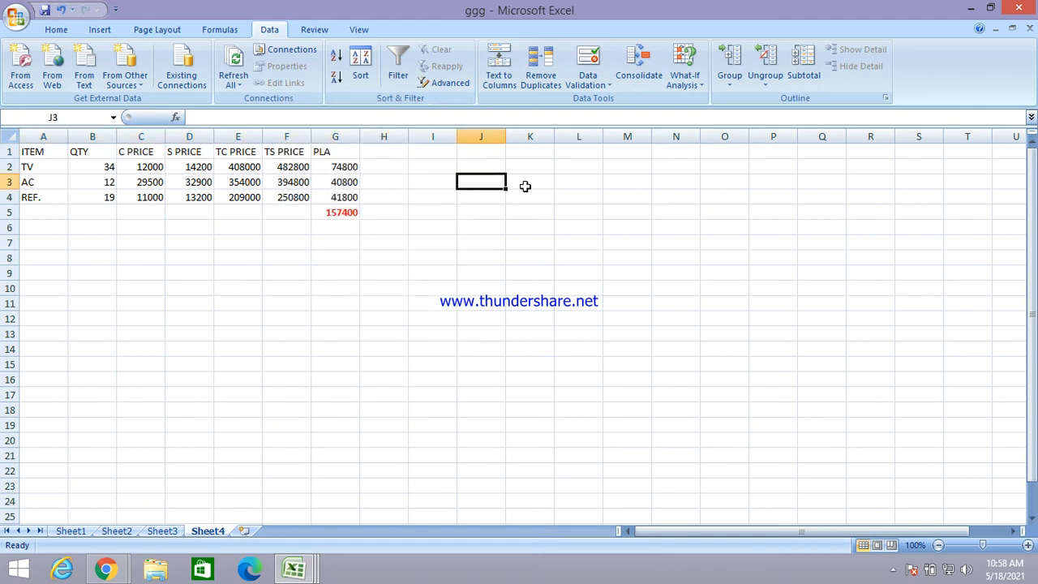
text(ITEM)
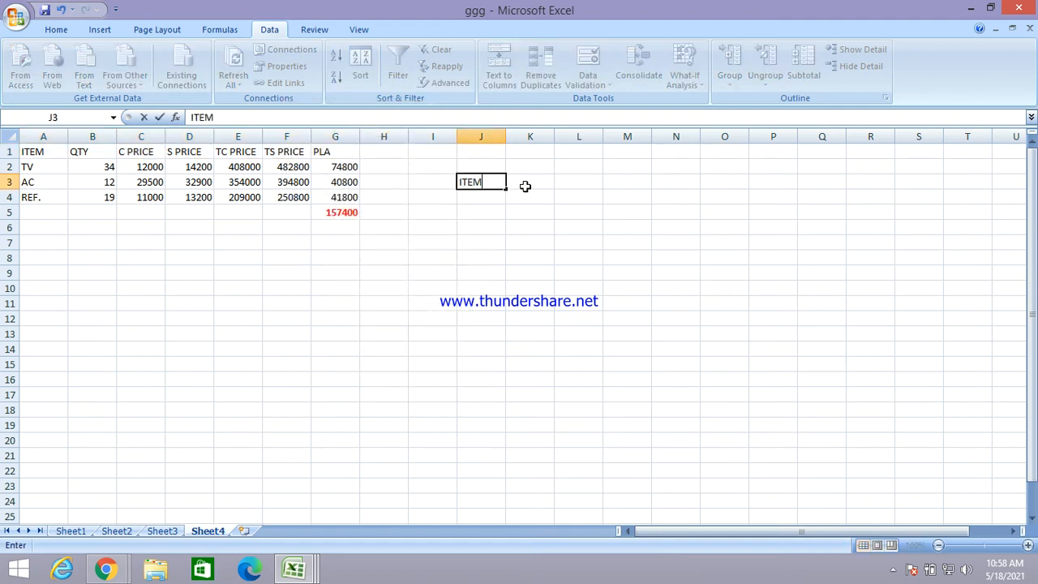
click(526, 187)
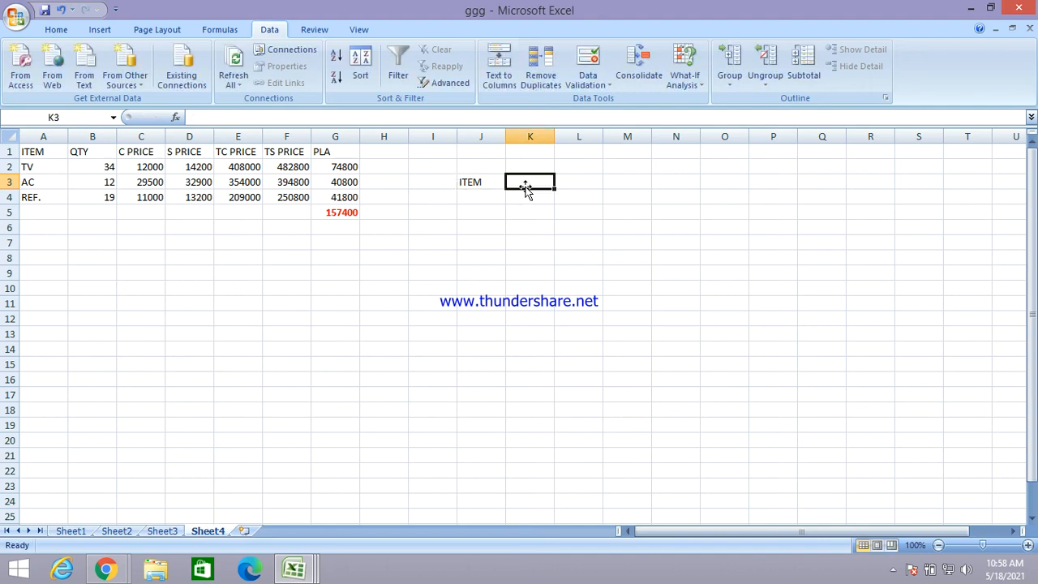
text(C )
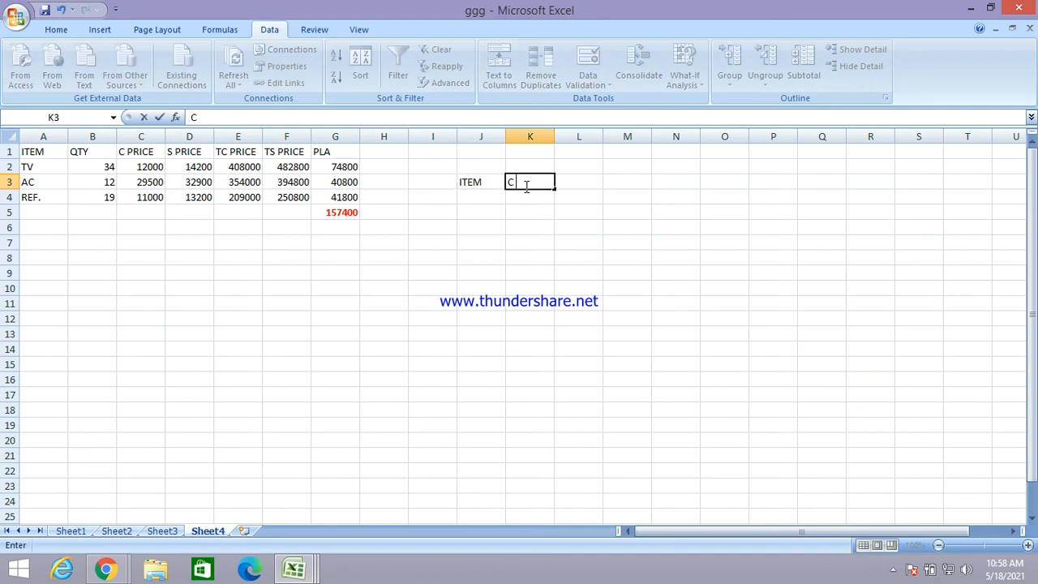
text(PRICE)
key(Tab)
text(MRP)
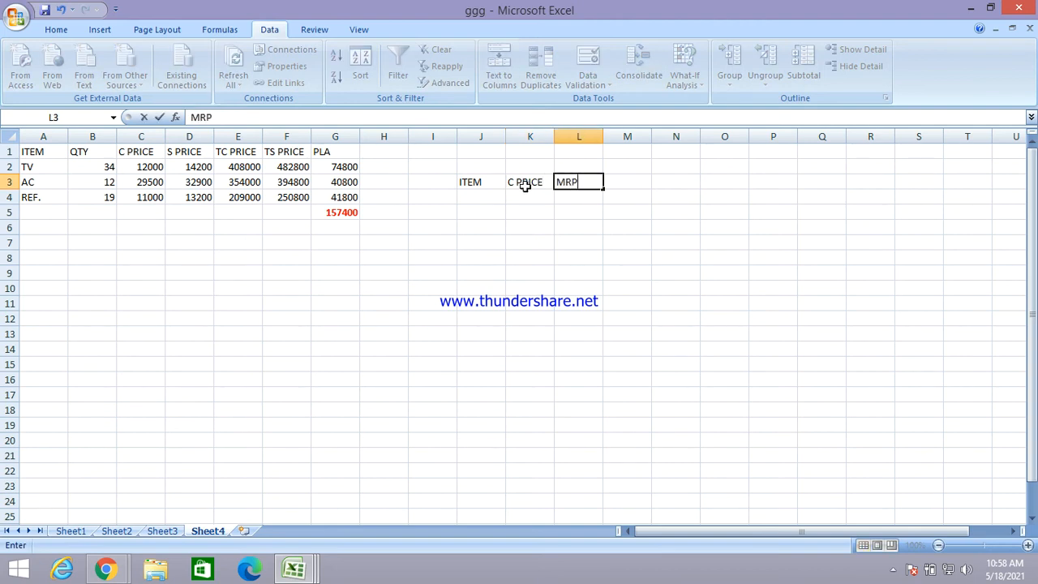
- Complete the new table's header row with DISC, S PRICE and PLA in M3:O3
key(Tab)
text(DISC)
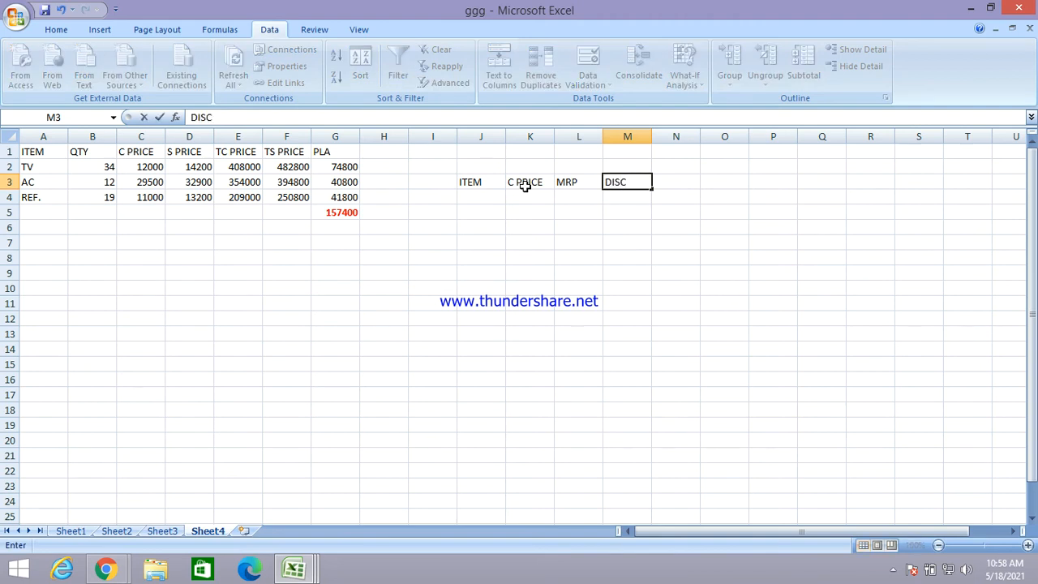
key(Tab)
text(S)
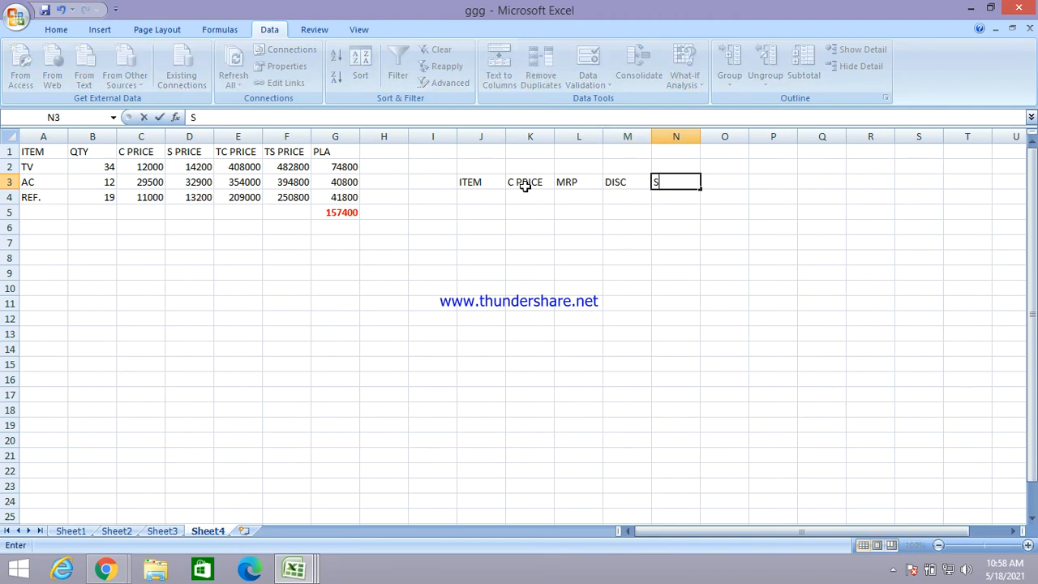
text( PRICE)
key(Tab)
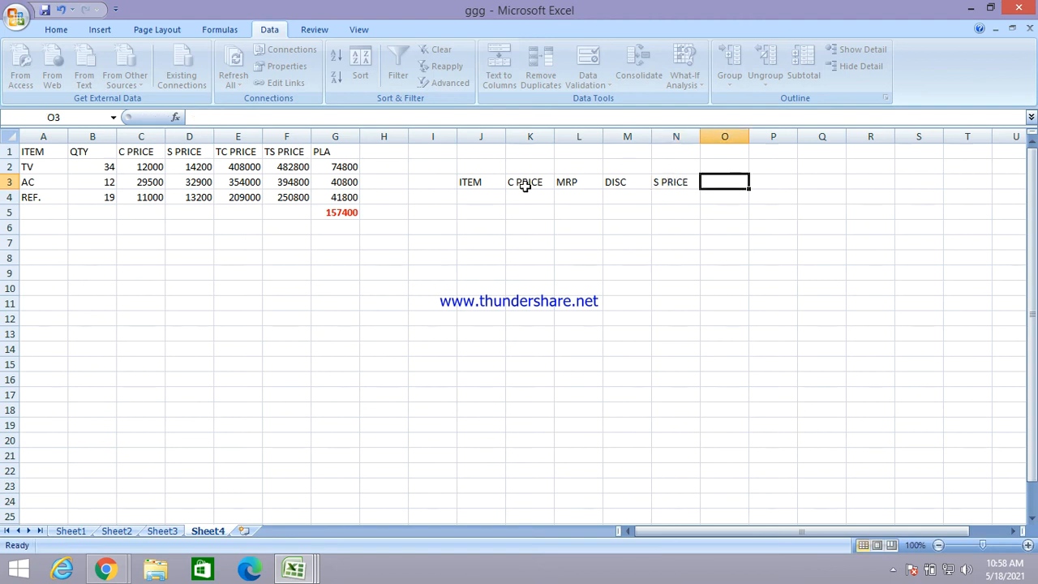
text(PLA)
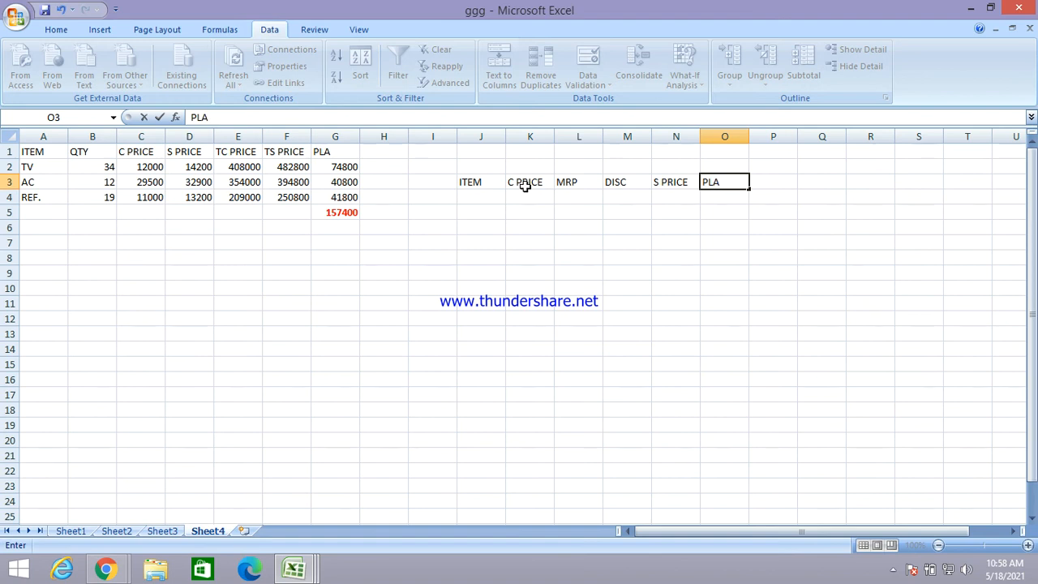
key(Return)
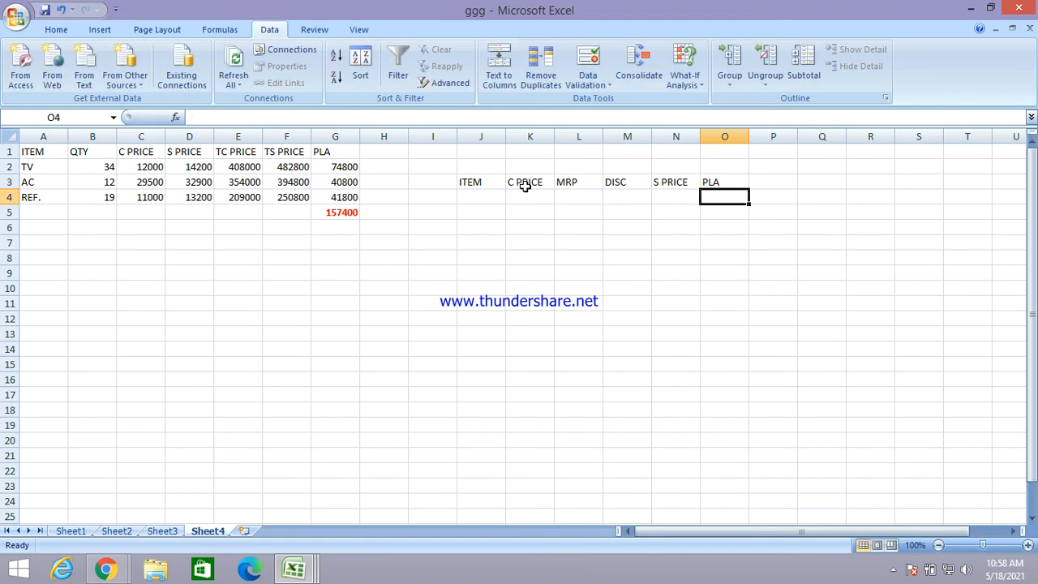
- Fill row 4 of the new table with item AC, C PRICE 32900, MRP 39900 and DISC 10%
click(481, 202)
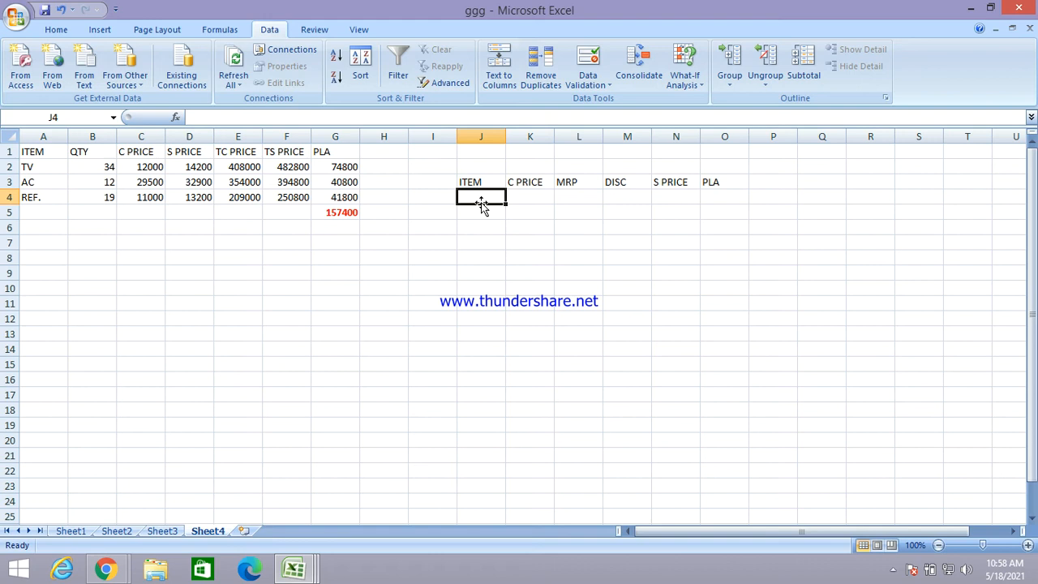
text(AC)
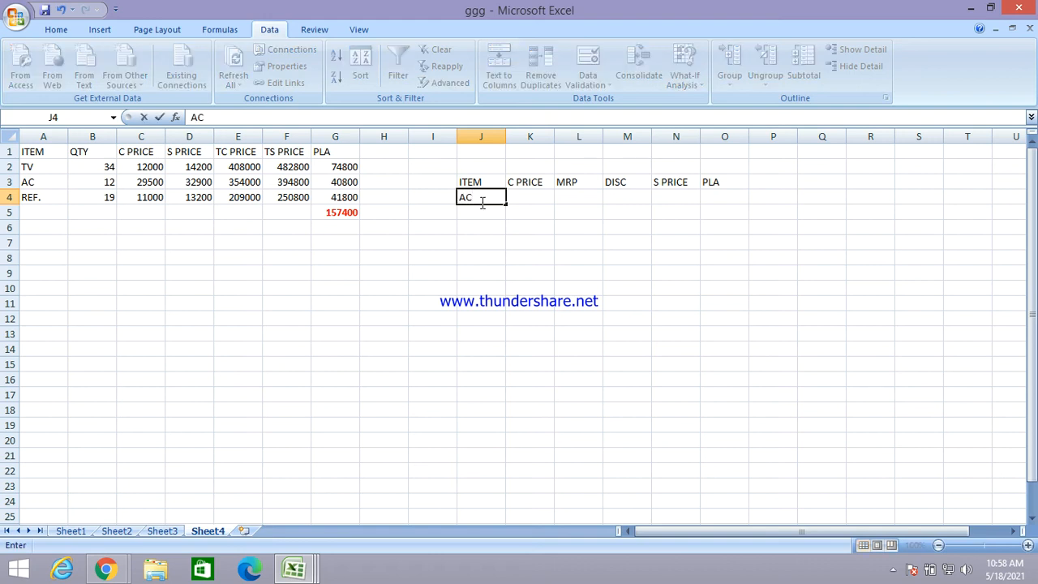
key(Tab)
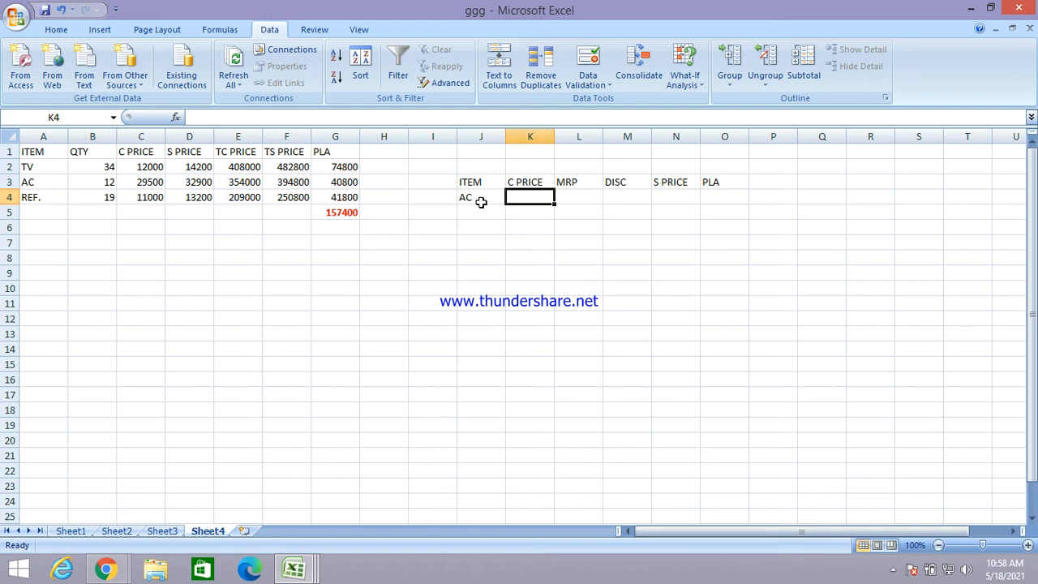
text(32900)
key(Tab)
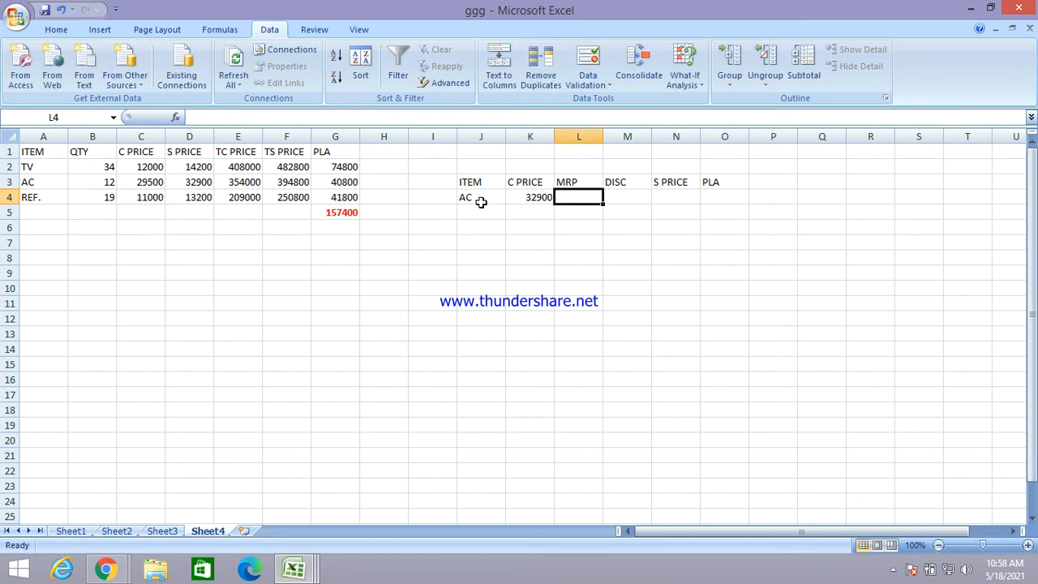
text(3)
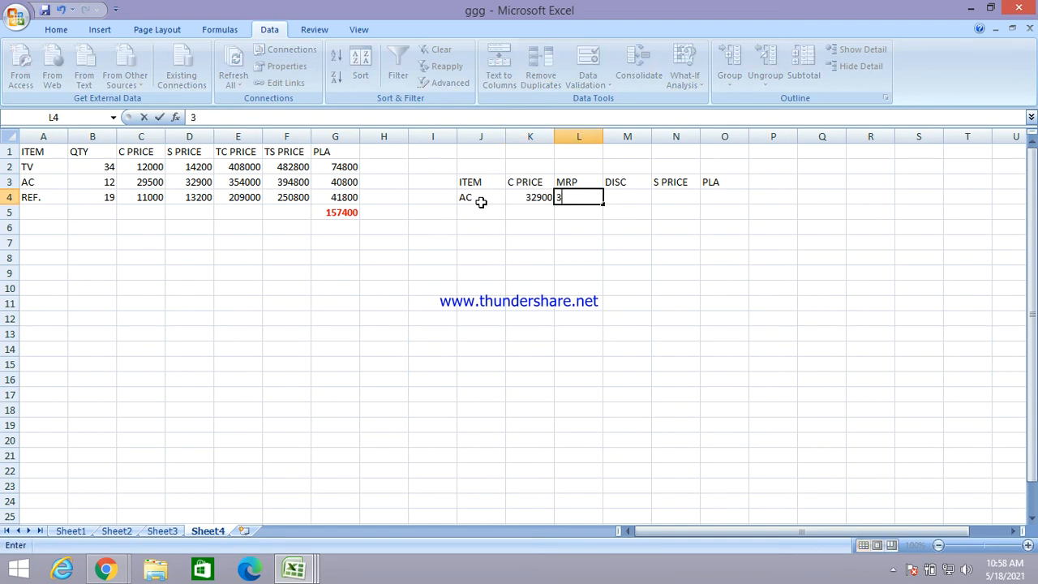
text(9900)
click(626, 197)
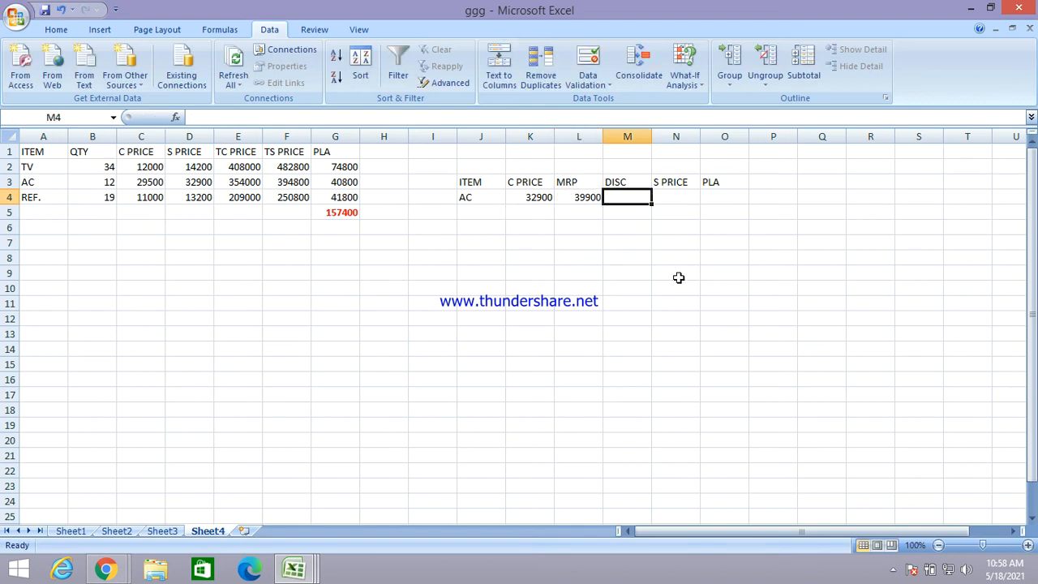
text(1)
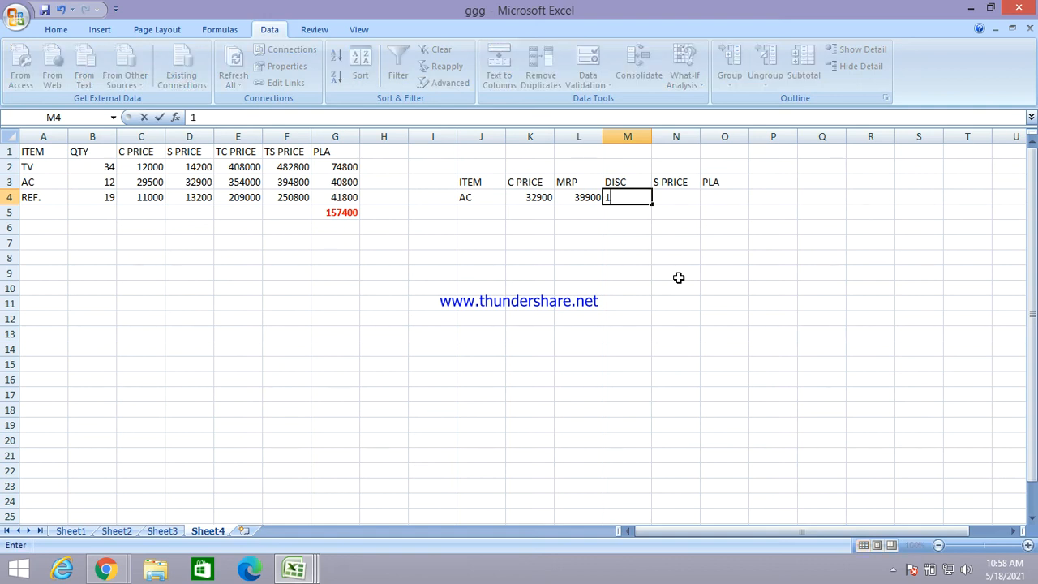
text(0%)
- Calculate the AC's discounted S PRICE in N4 with the formula =L4-L4*M4
click(677, 196)
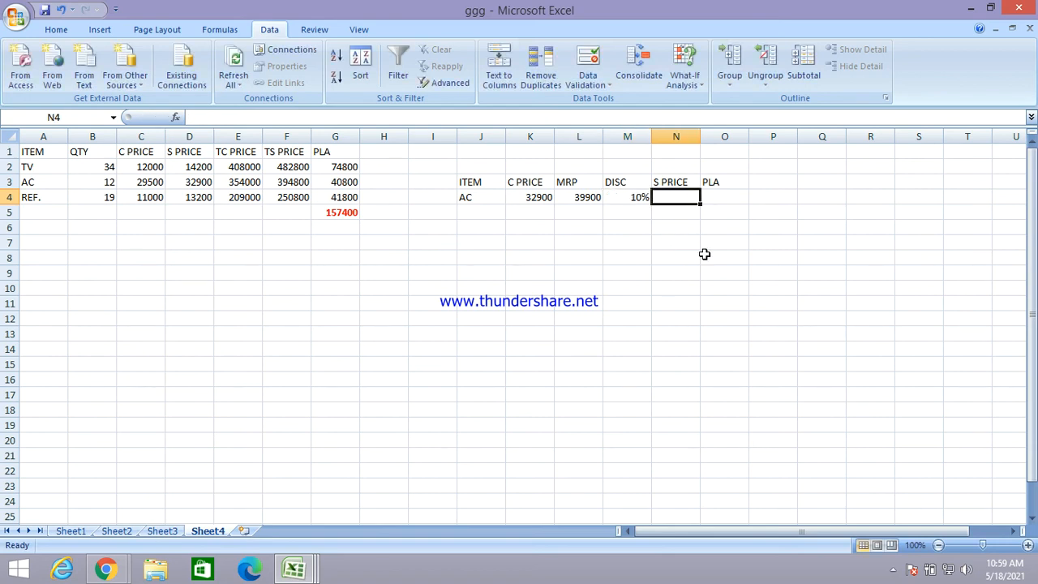
text(=)
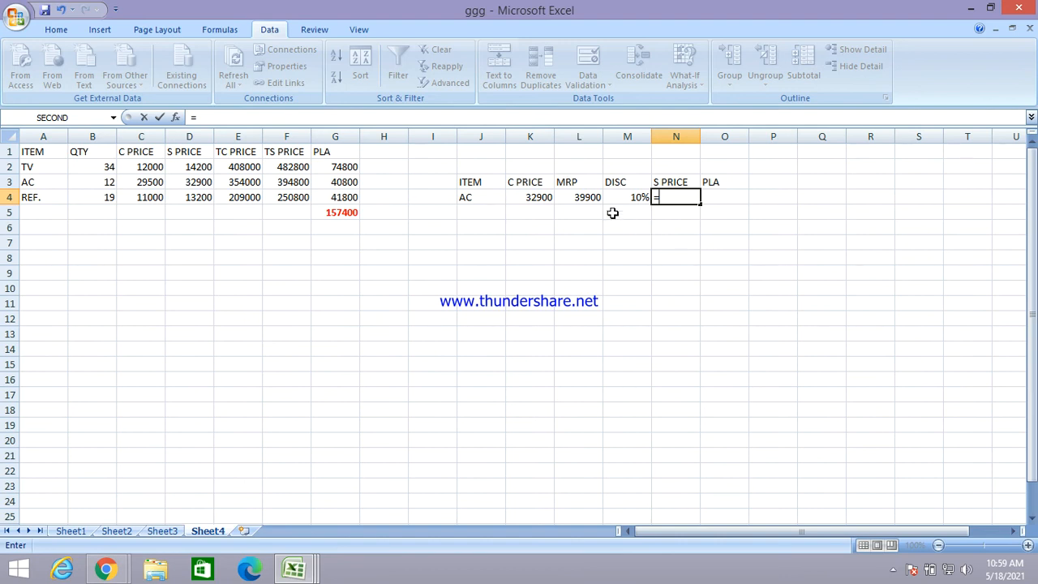
click(593, 197)
text(-)
click(595, 199)
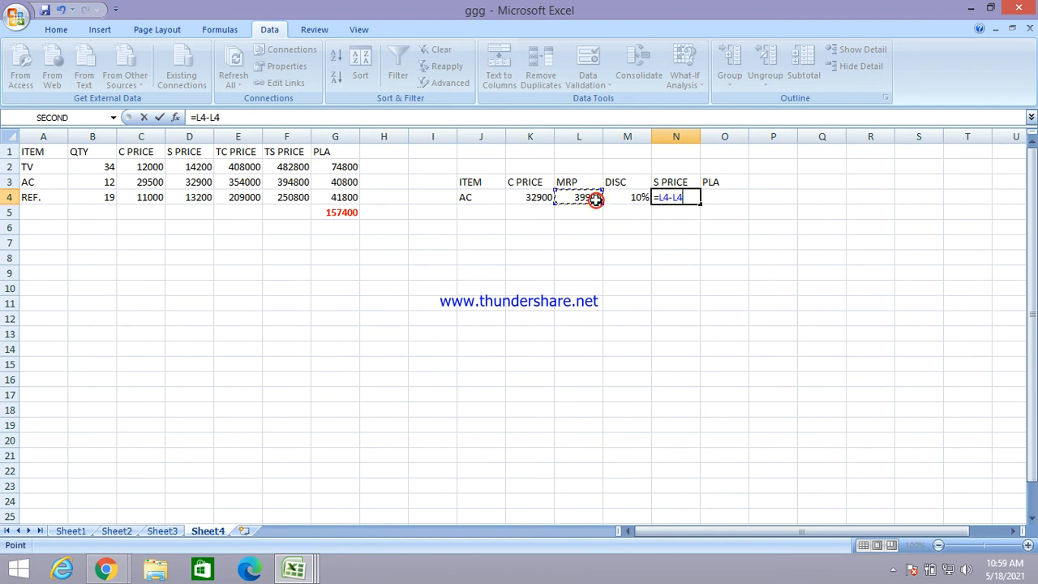
text(*)
click(634, 197)
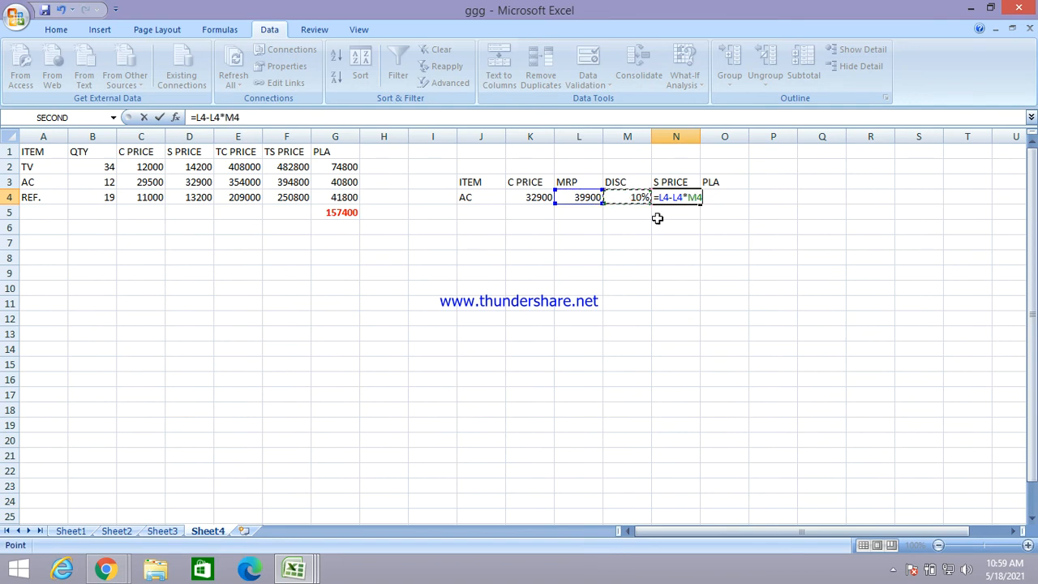
key(Return)
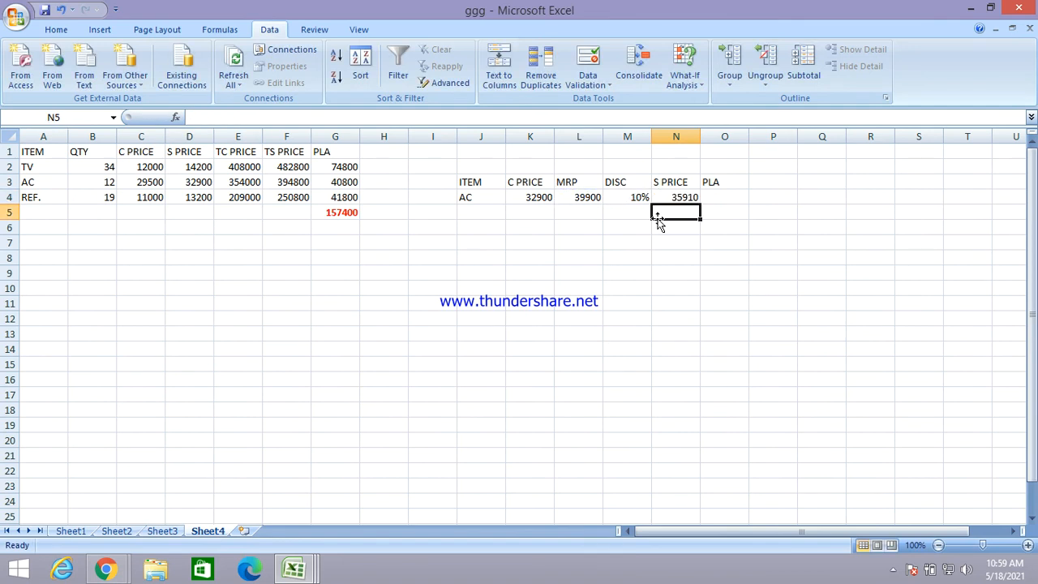
click(686, 198)
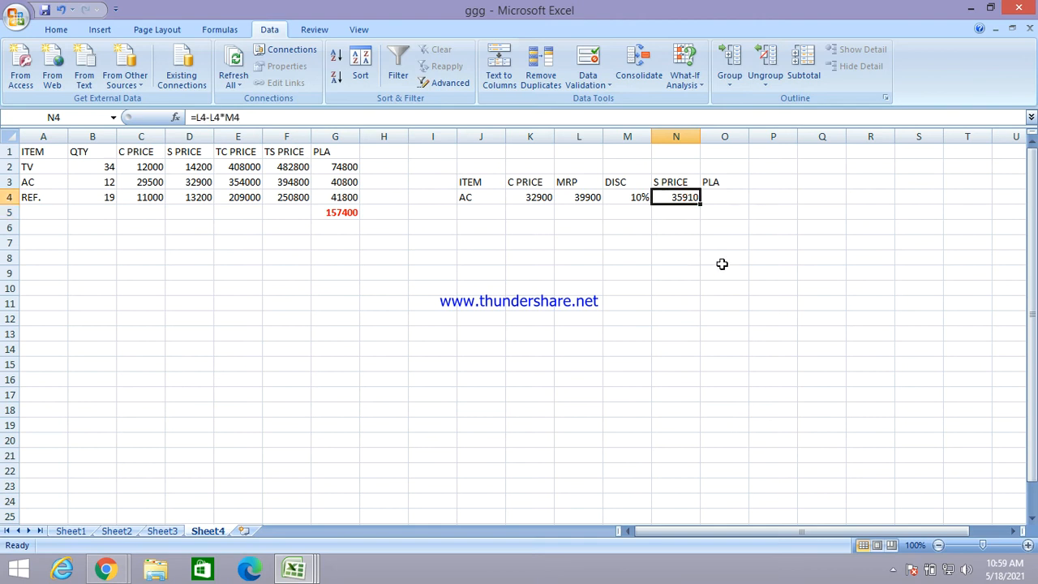
- Calculate the AC's PLA in O4 with the formula =N4-K4
click(720, 203)
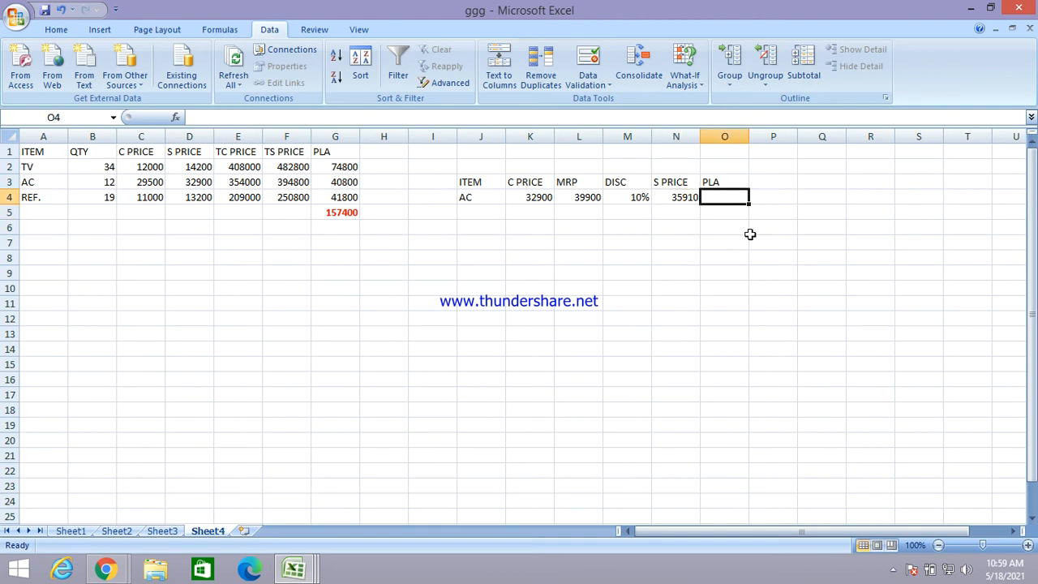
text(=)
click(685, 197)
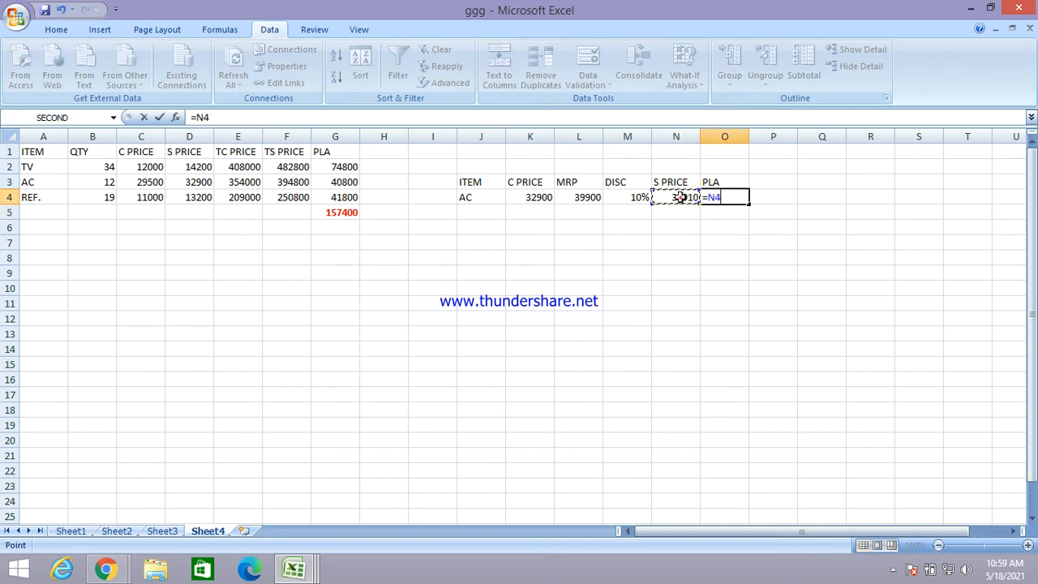
text(-)
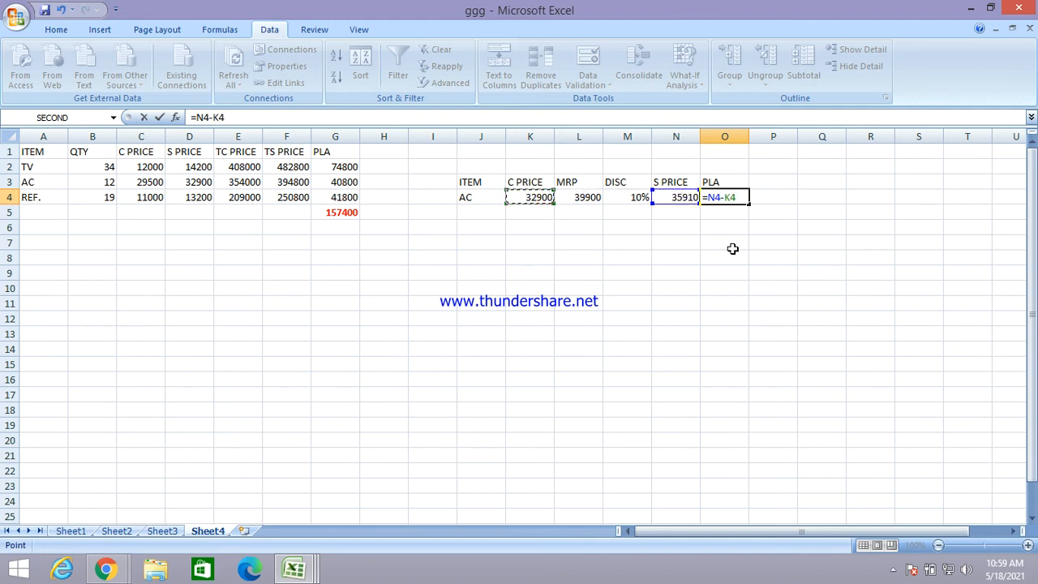
key(Return)
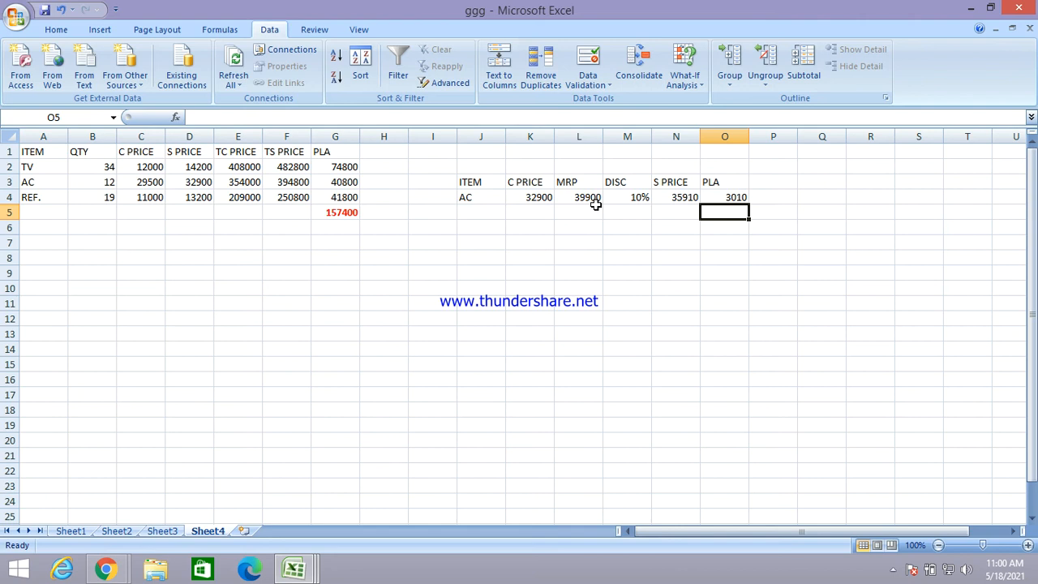
- Use Goal Seek to bring the AC's PLA in O4 to 4000 by changing the DISC cell M4, and accept the solution
click(739, 196)
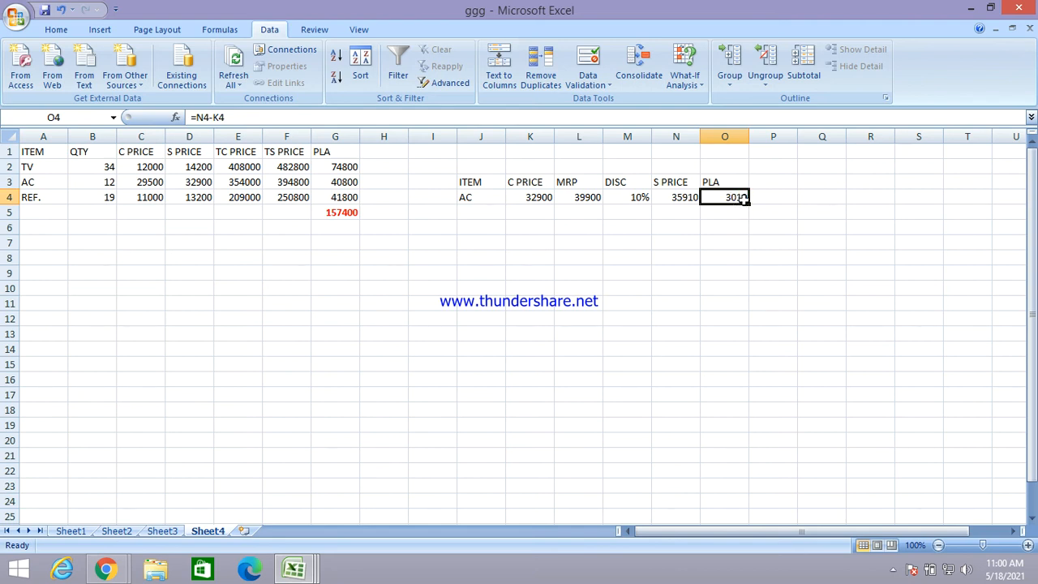
click(687, 69)
click(715, 117)
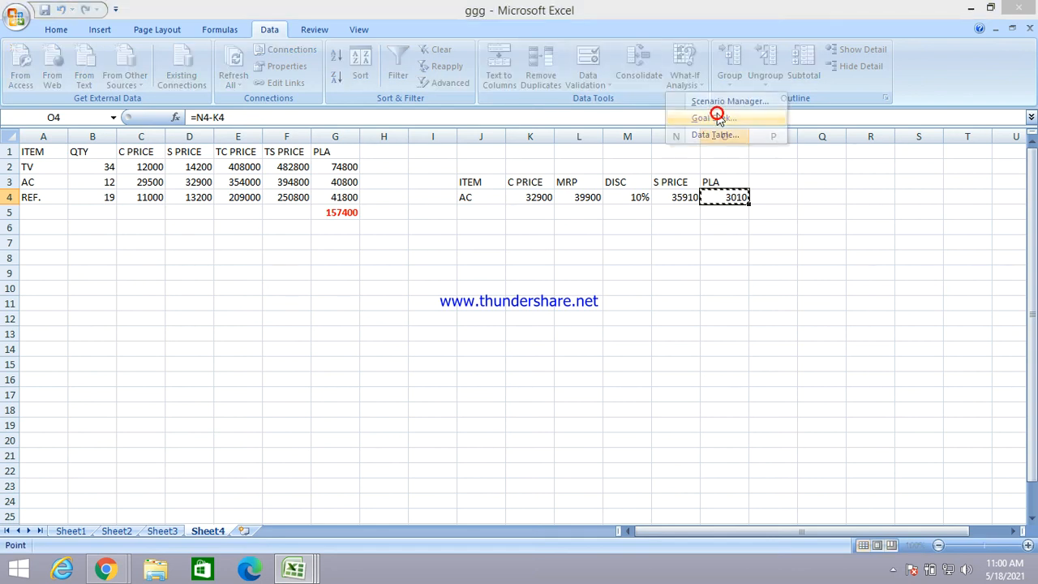
click(786, 322)
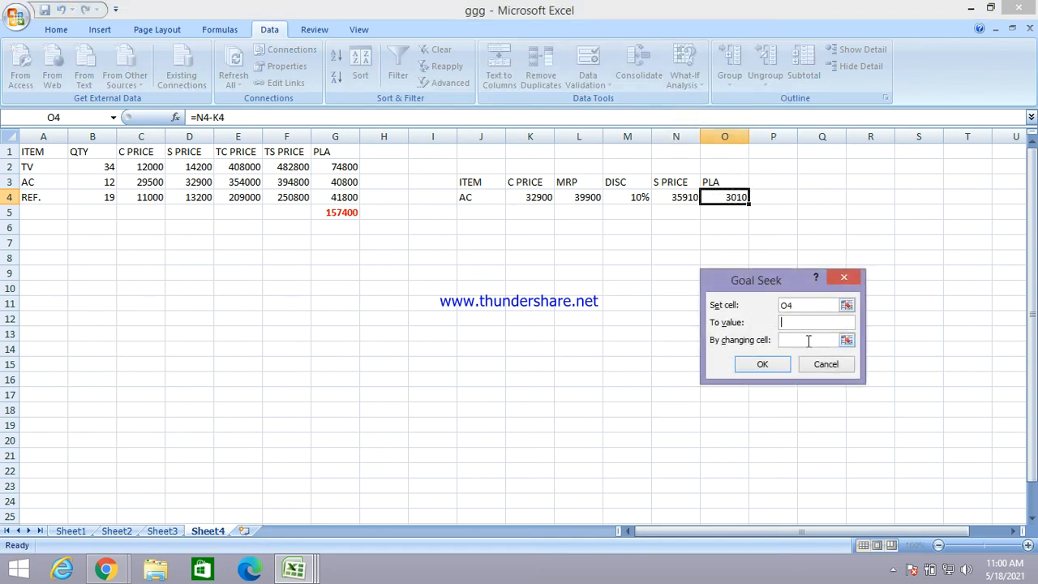
text(4000)
click(786, 341)
click(623, 203)
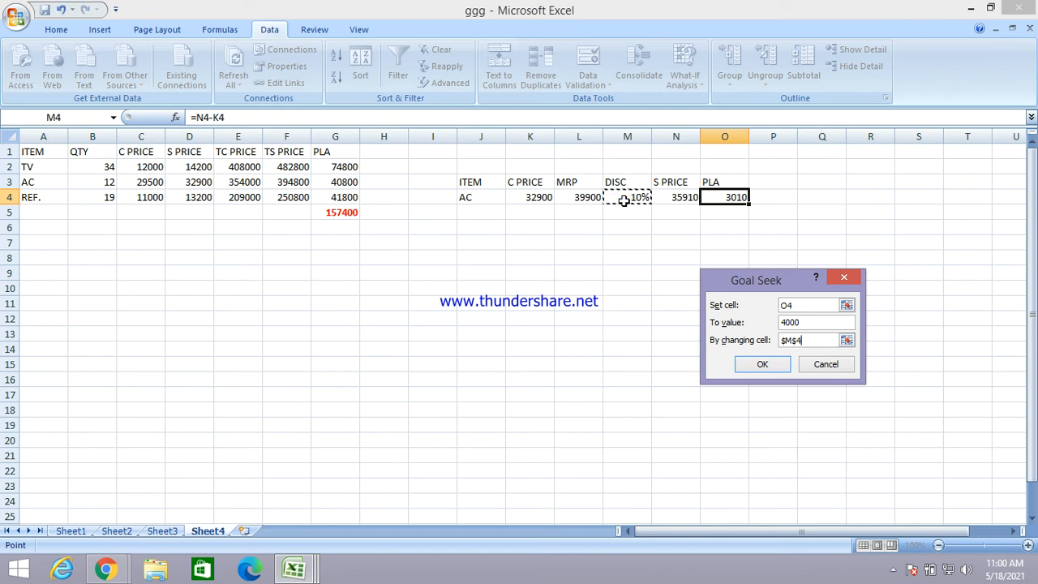
click(762, 367)
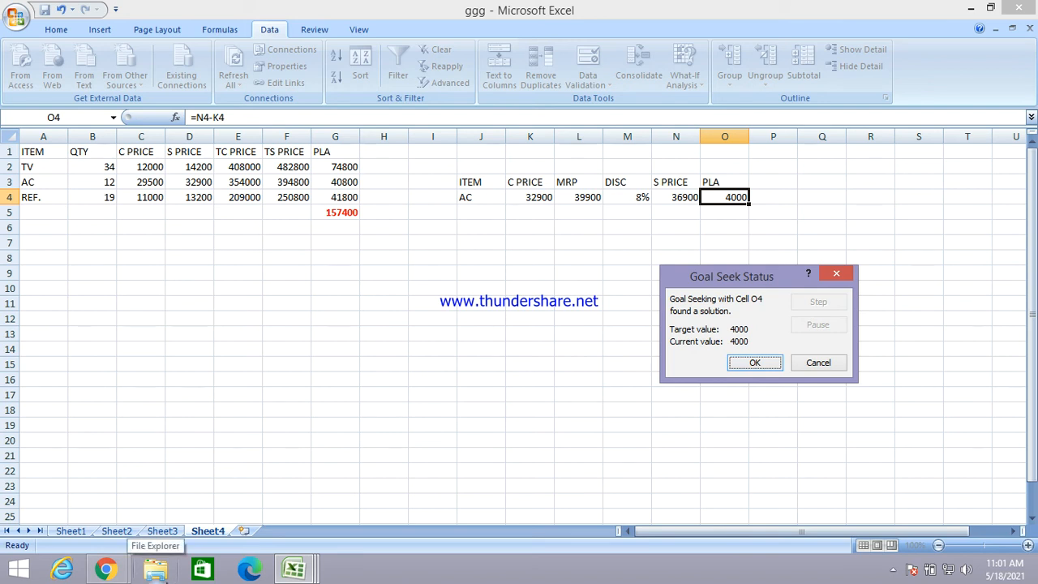
mouse_move(107, 572)
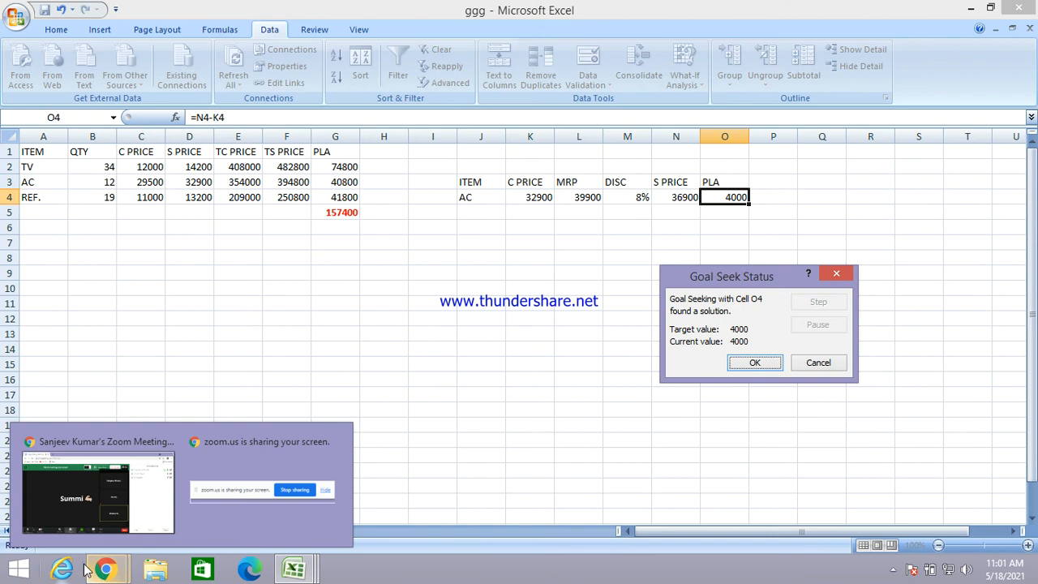
click(70, 520)
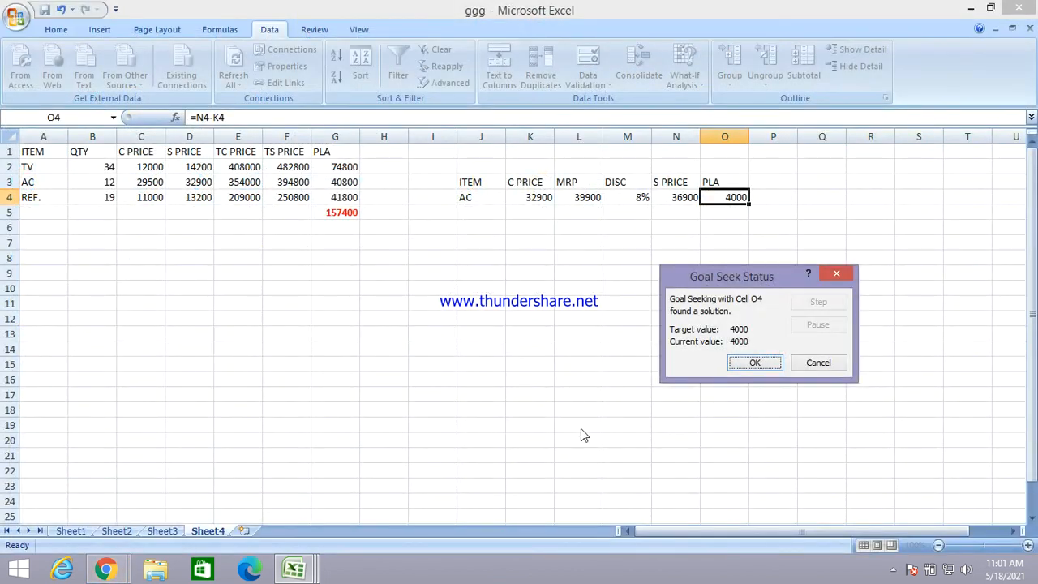
click(769, 369)
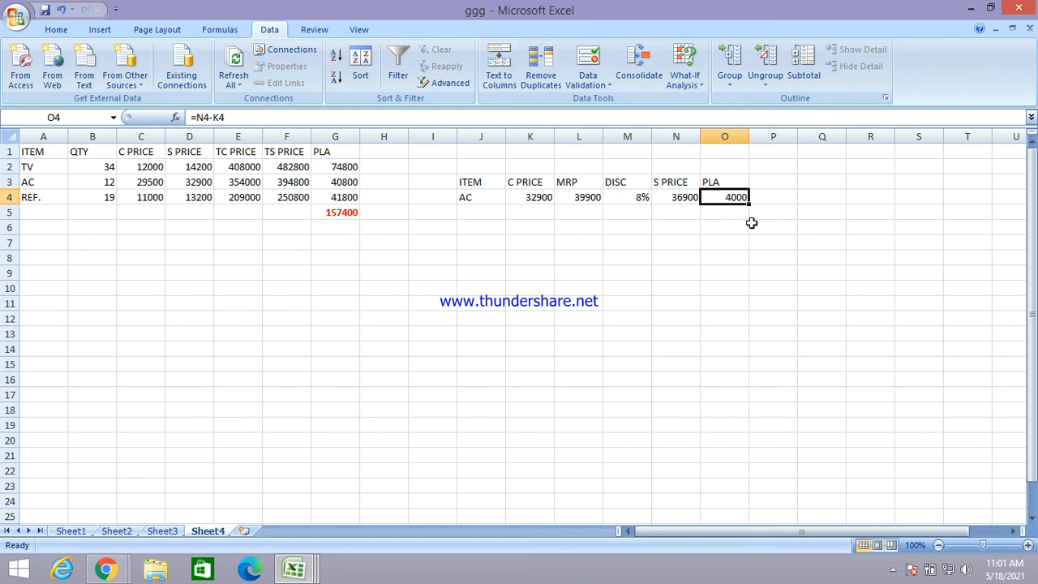
- Use Goal Seek to bring the AC's PLA in O4 to 1000 by changing the DISC cell M4, and accept the solution
click(460, 197)
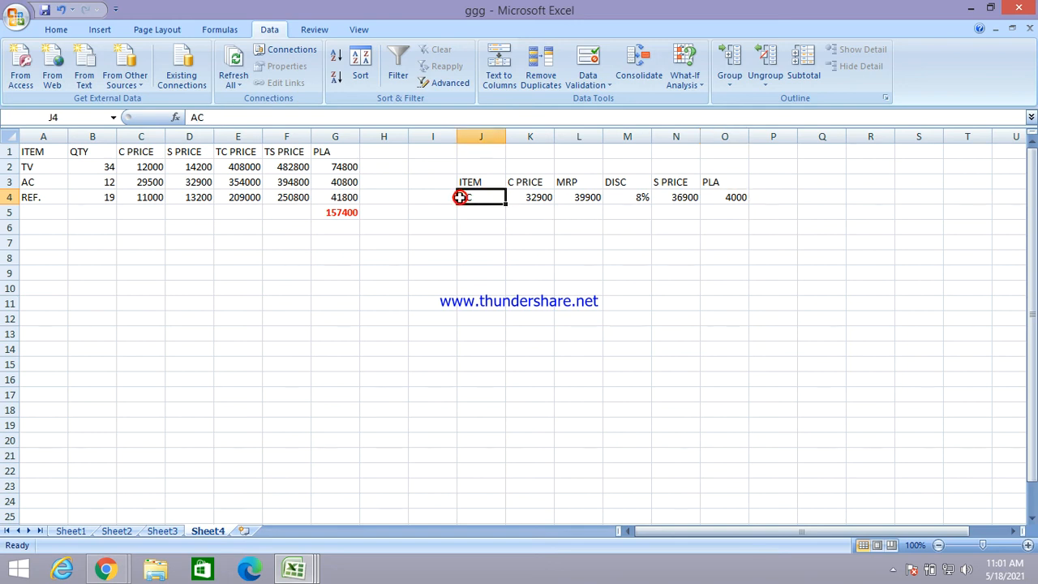
click(537, 199)
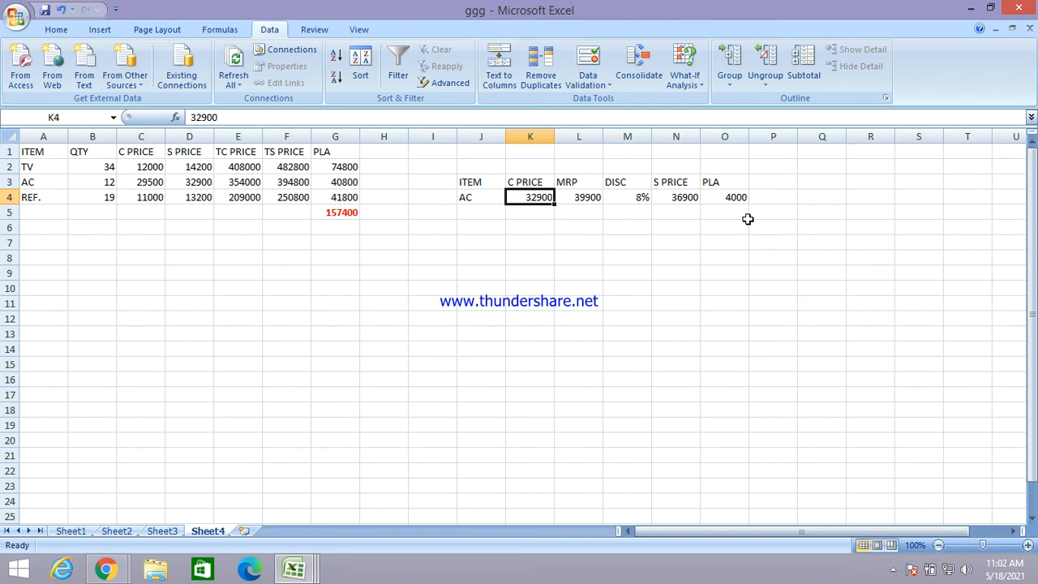
click(734, 202)
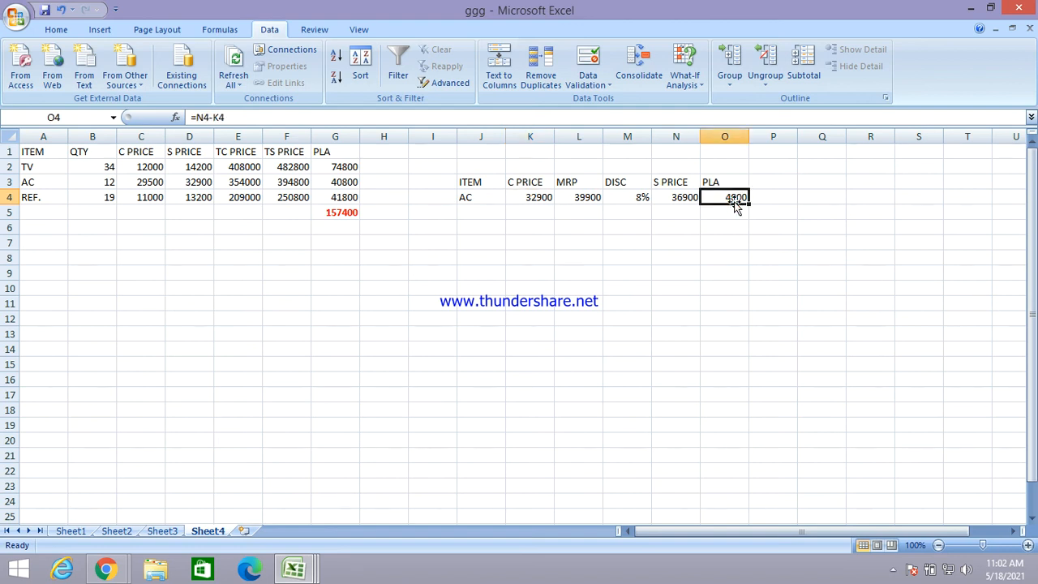
click(688, 84)
click(716, 118)
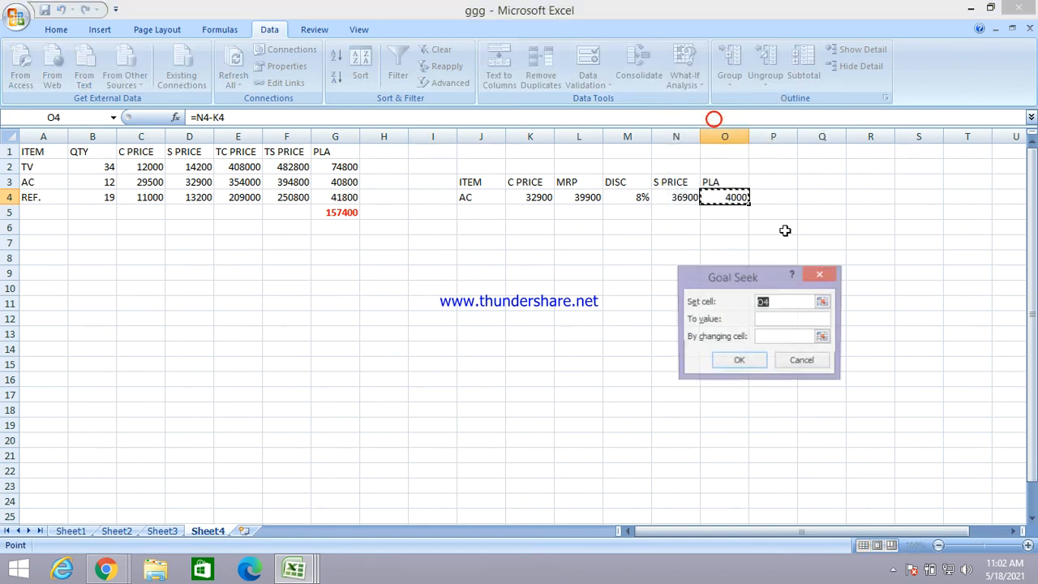
click(777, 320)
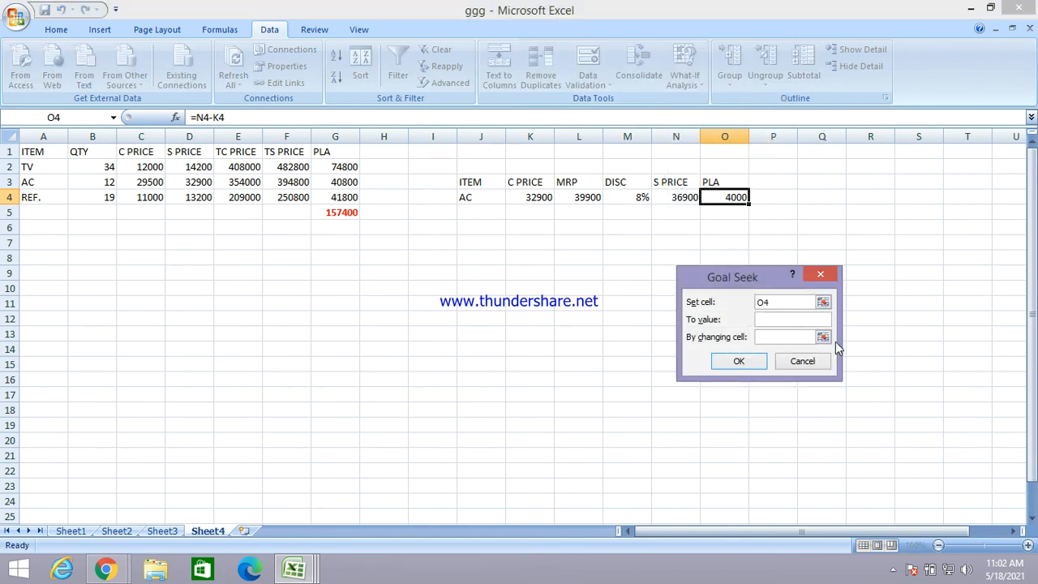
text(1000)
click(766, 341)
click(615, 193)
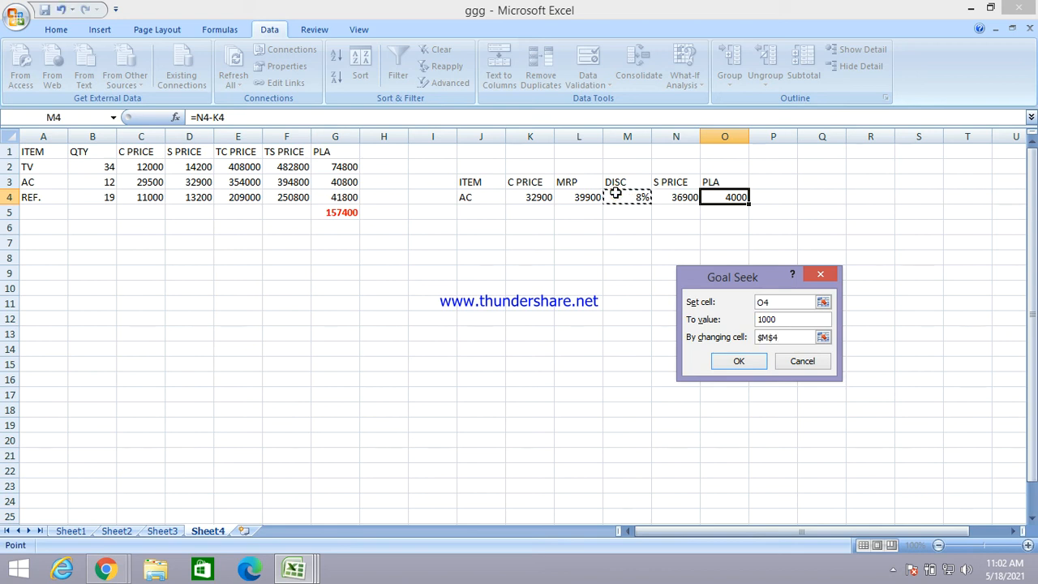
click(738, 361)
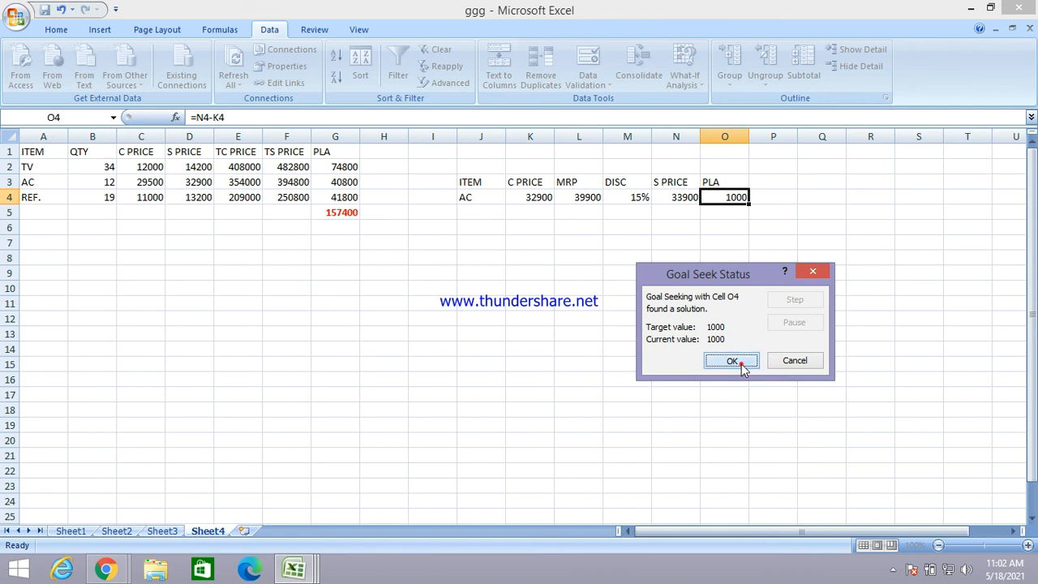
click(741, 363)
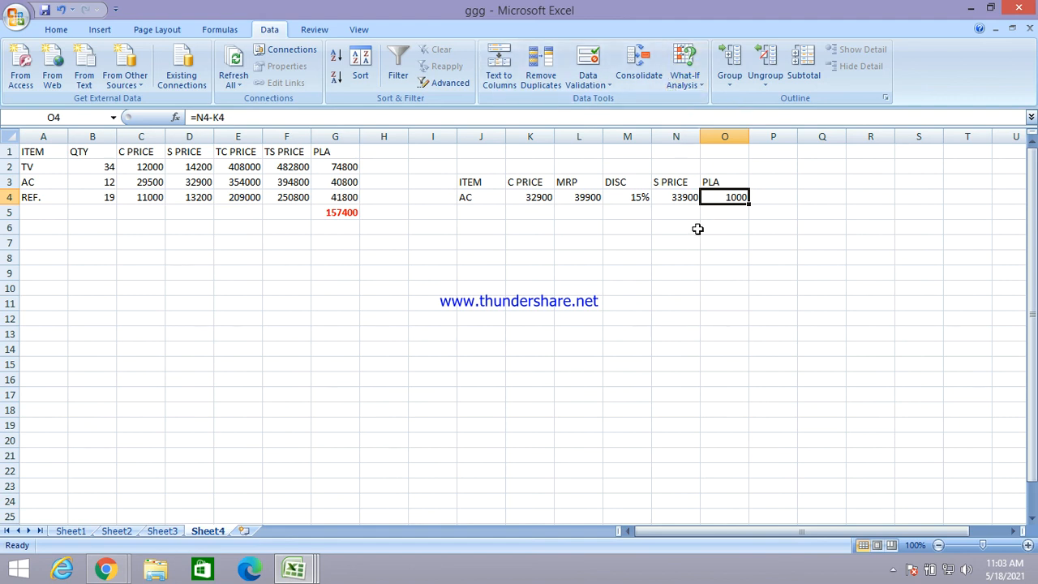
click(695, 88)
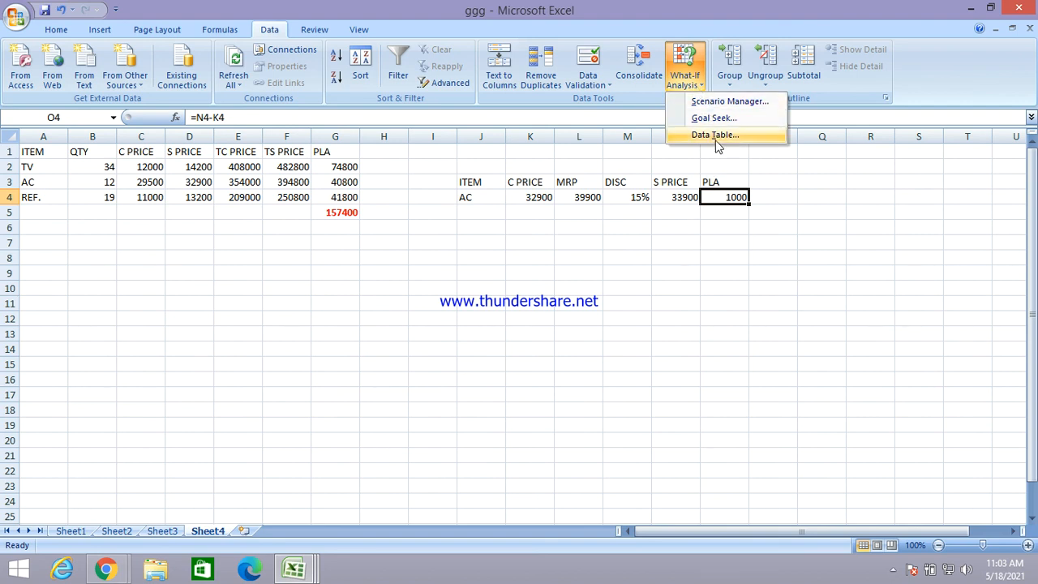
click(572, 307)
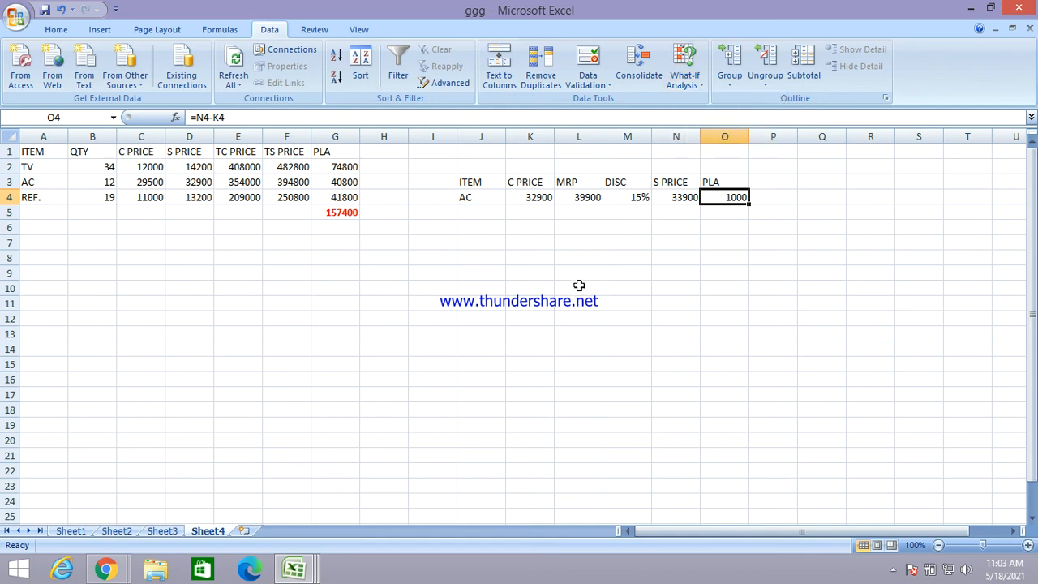
click(235, 280)
click(74, 305)
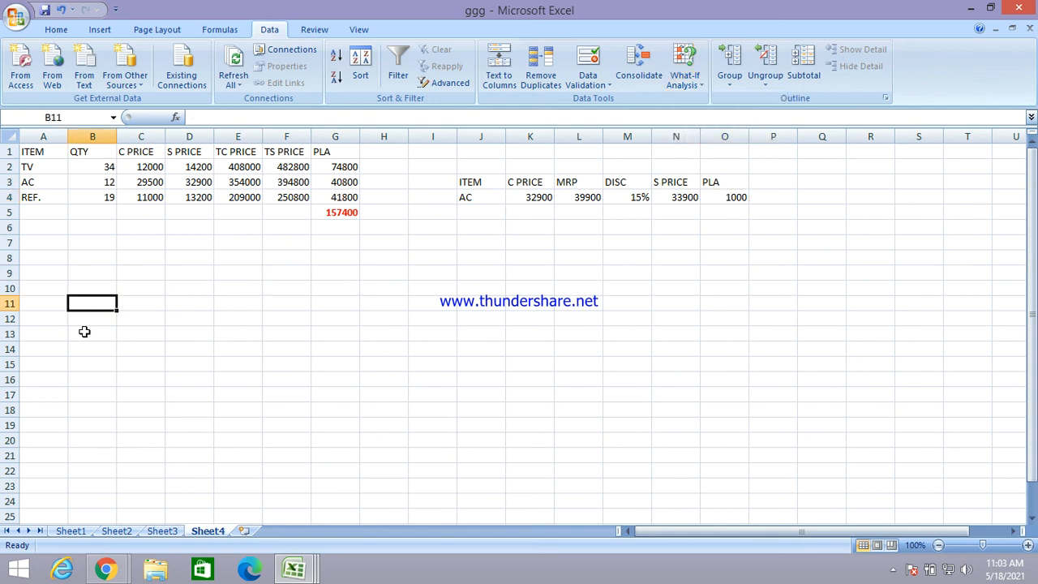
- Start a column of amounts with 250, 500 and 700 in A12:A14
click(39, 328)
click(47, 322)
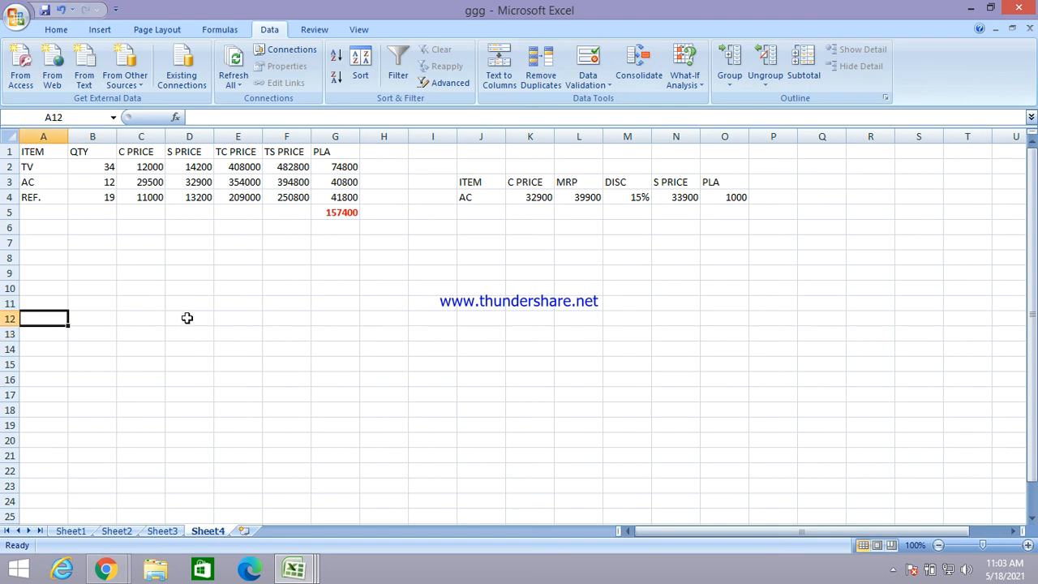
text(250)
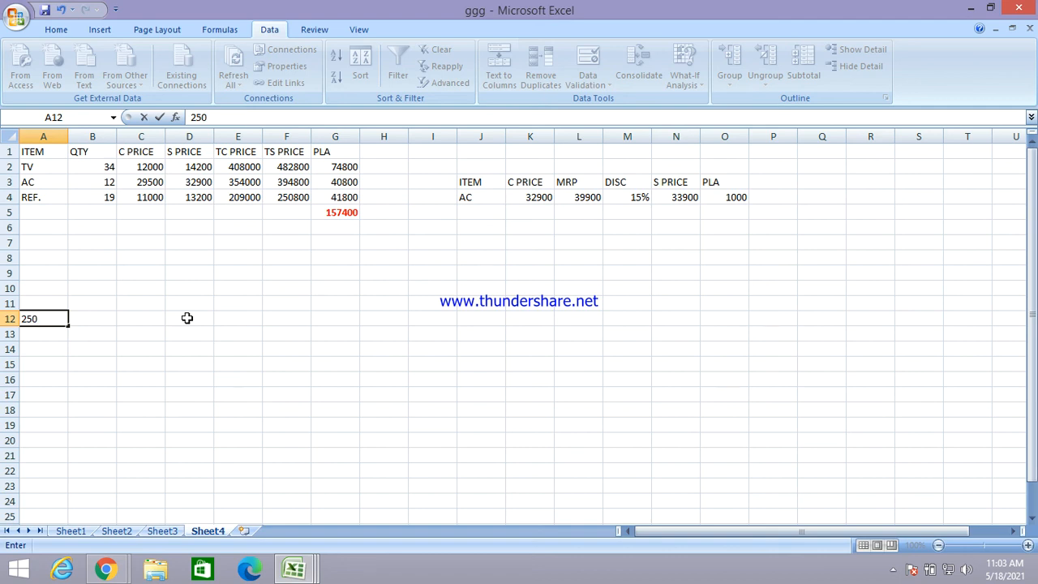
key(Return)
text(500)
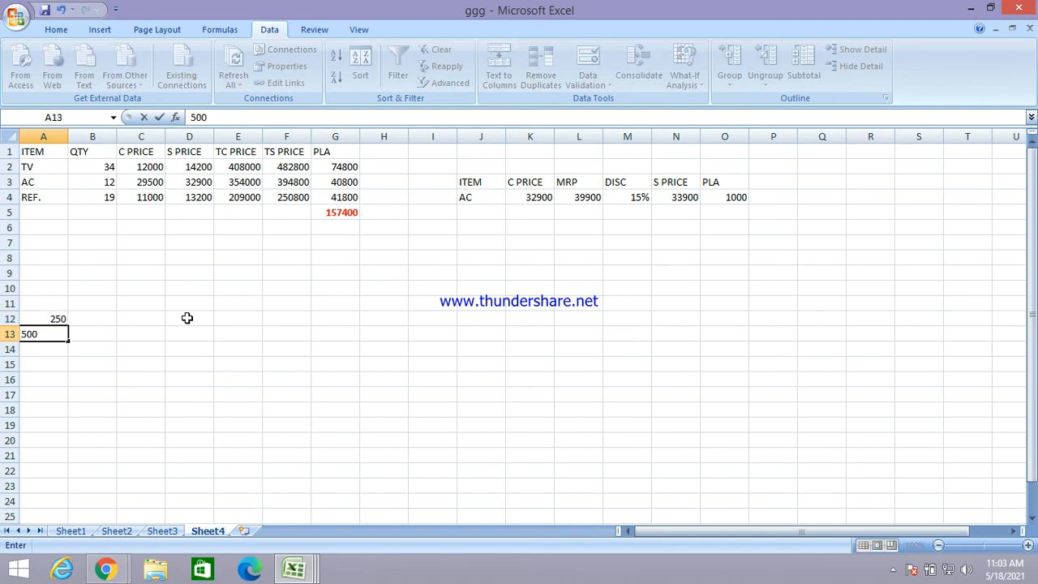
key(Return)
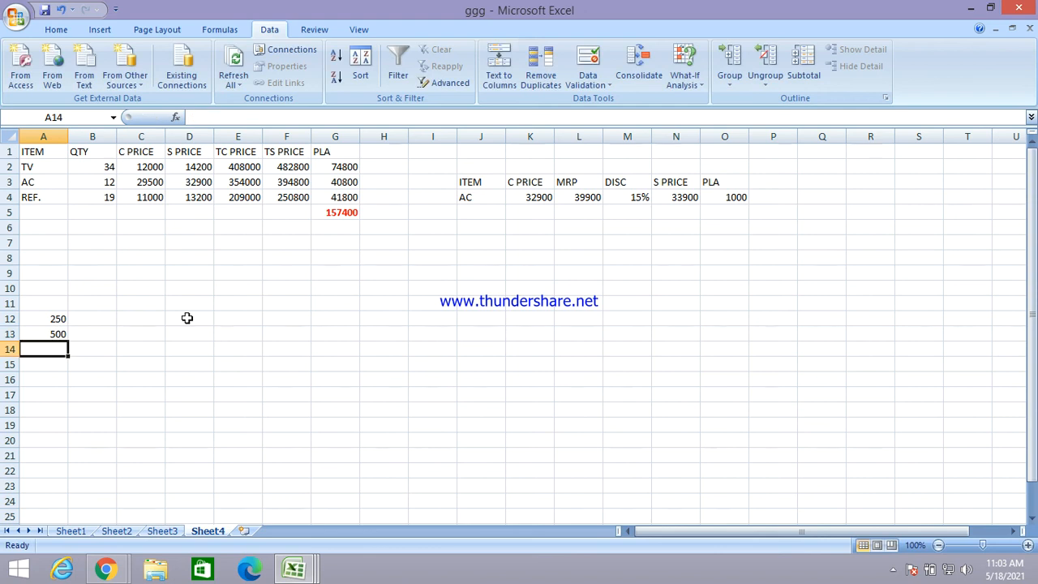
text(7)
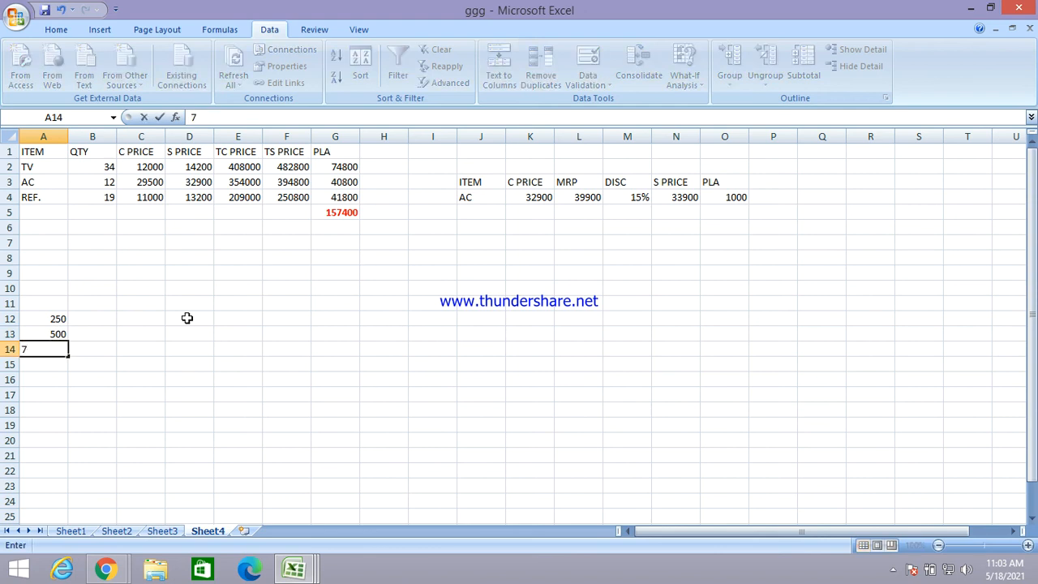
text(00)
key(Return)
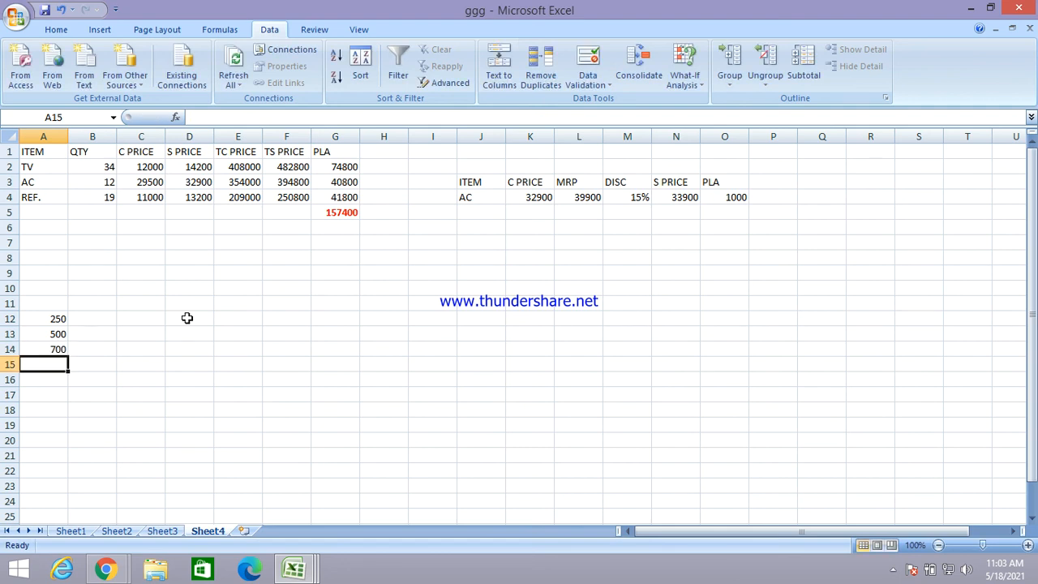
- Complete the column of amounts with 1200, 1540 and 2200 in A15:A17
text(1200)
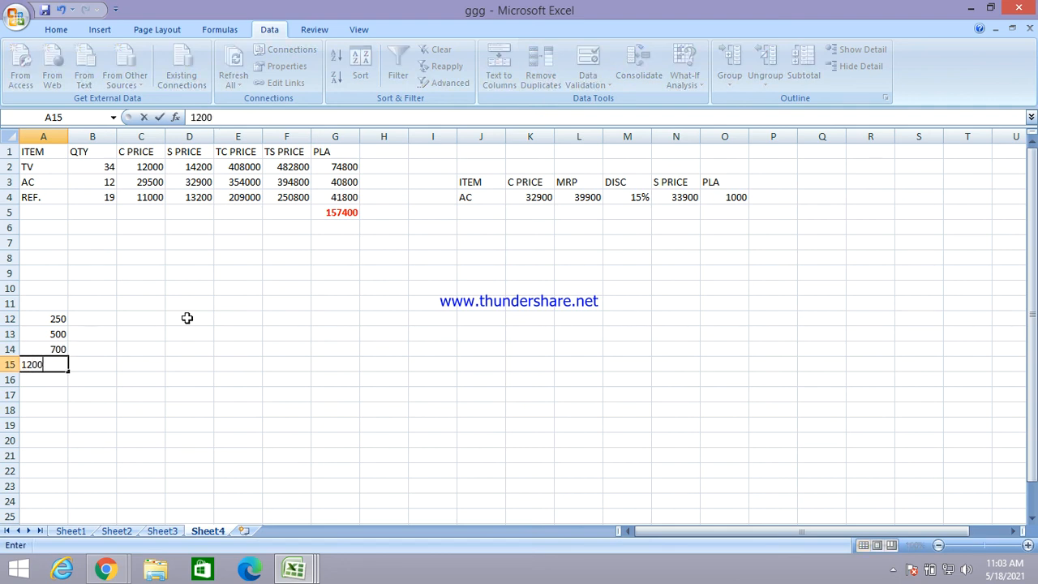
key(Return)
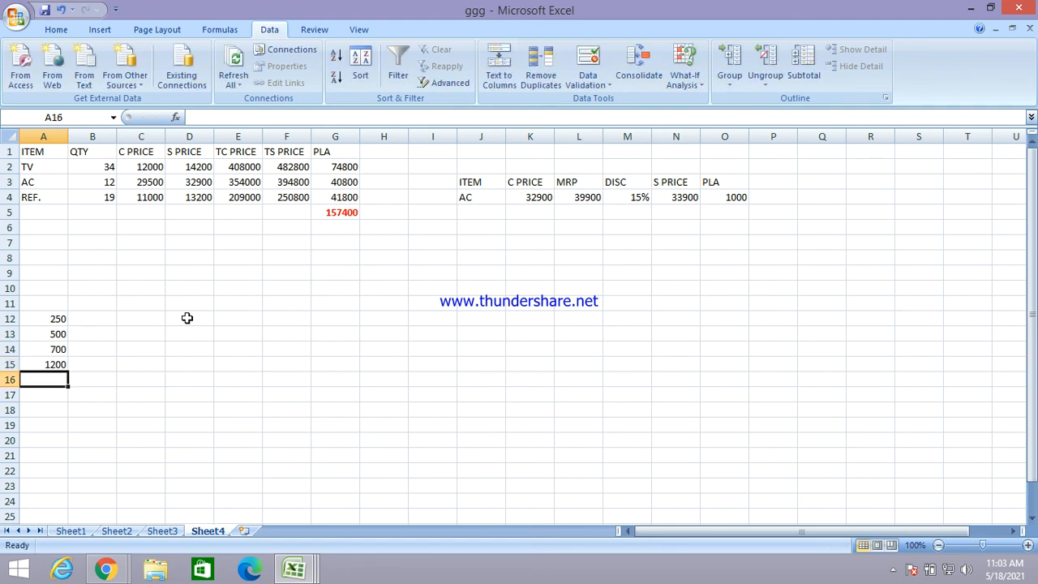
text(15)
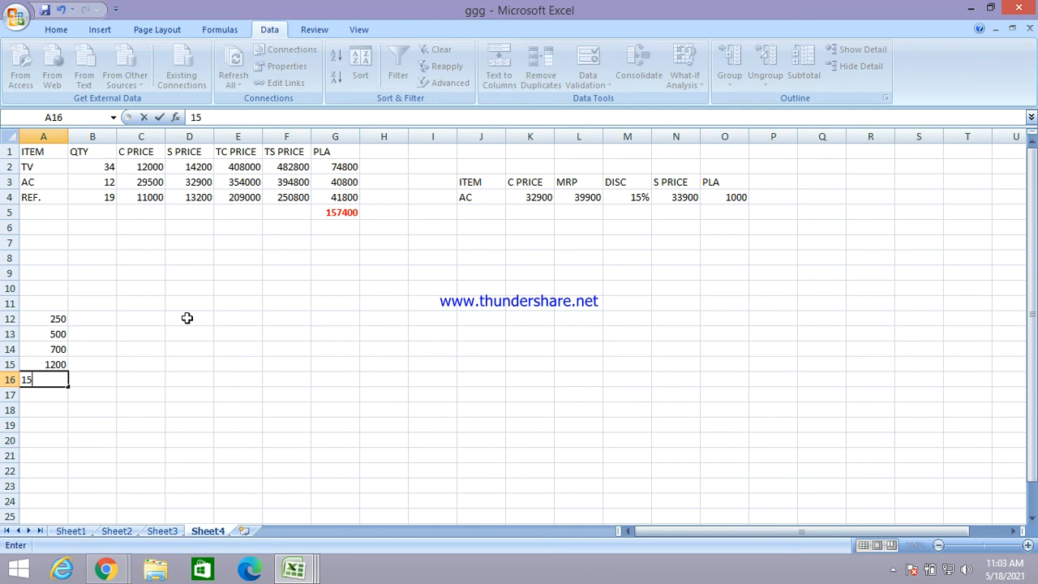
text(40)
key(Return)
key(Return)
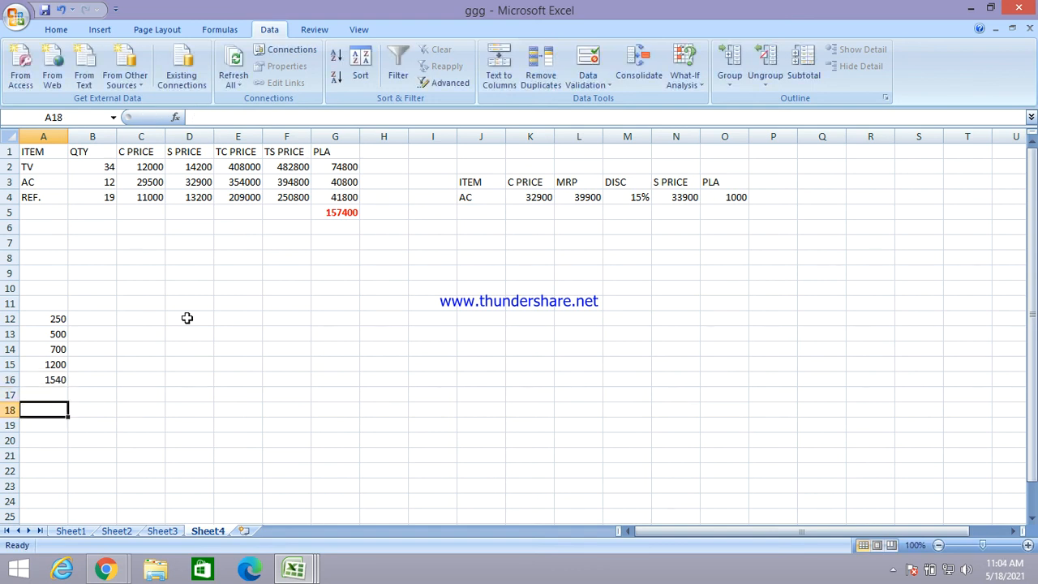
key(Up)
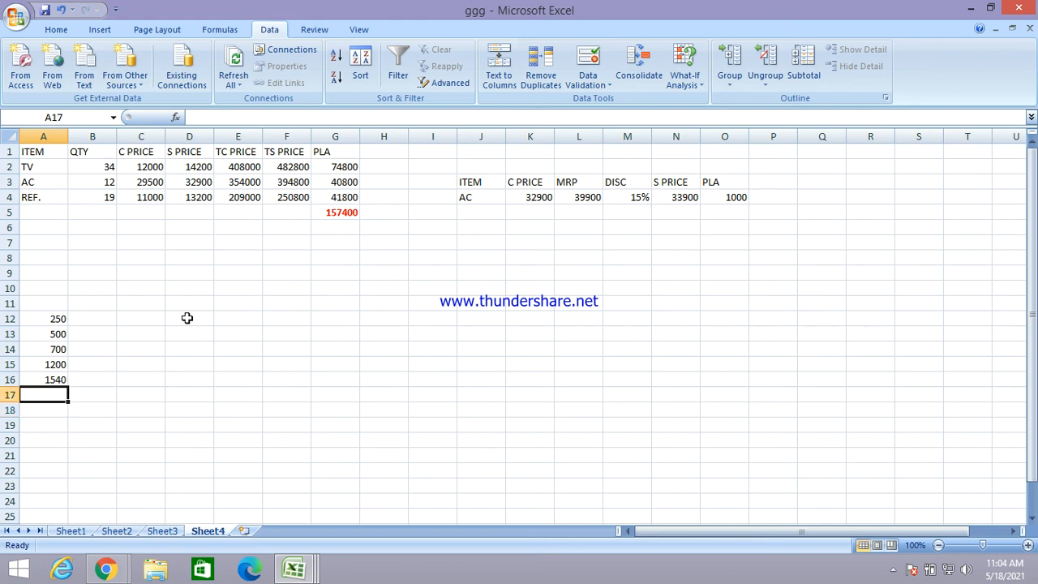
text(2200)
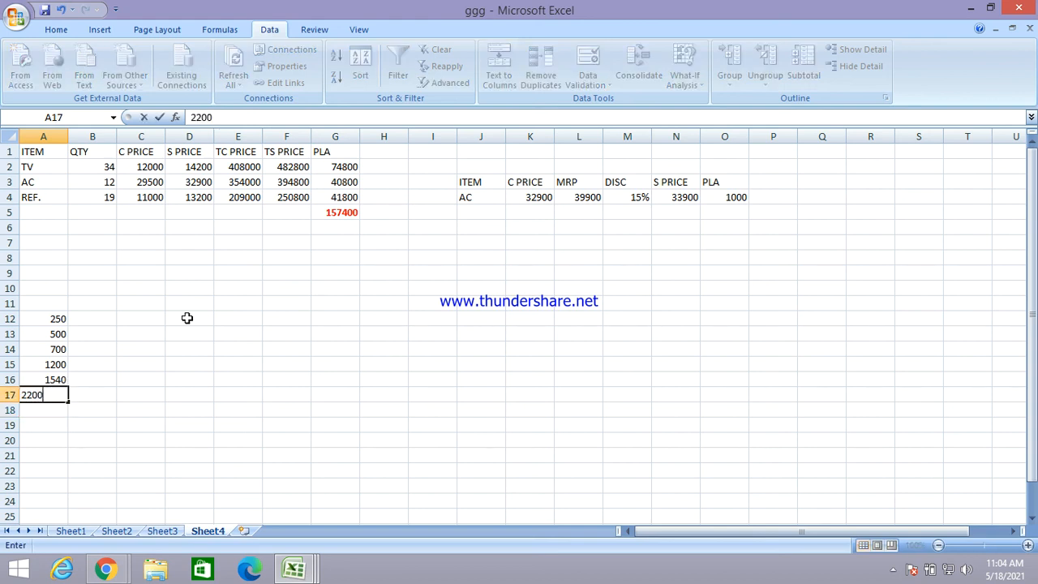
key(Up)
- Start a row of percentages above the amounts with 5% and 10% in B11:C11
key(Up)
key(Up)
key(Up)
key(Up)
key(Up)
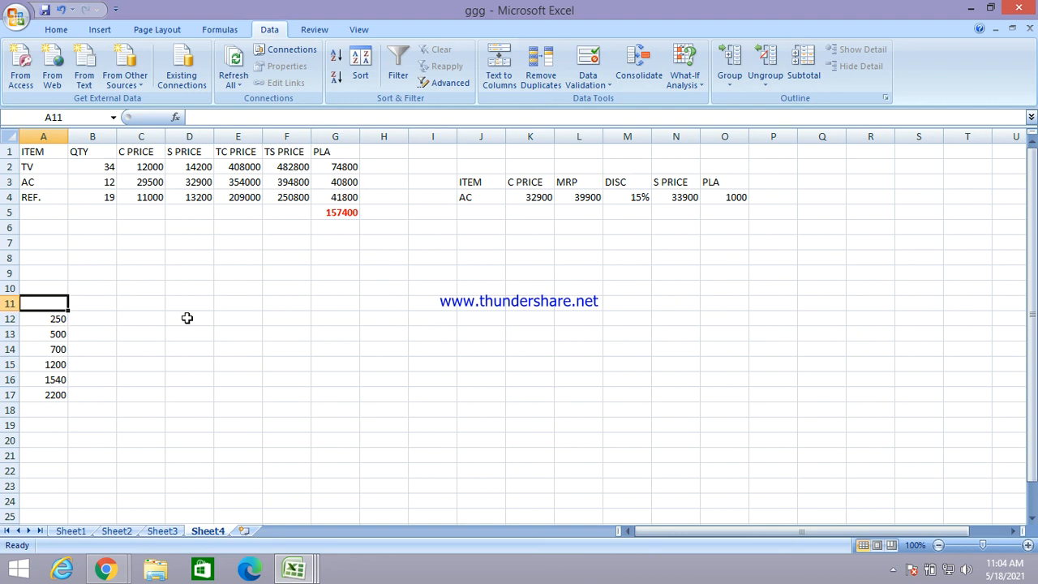
key(Right)
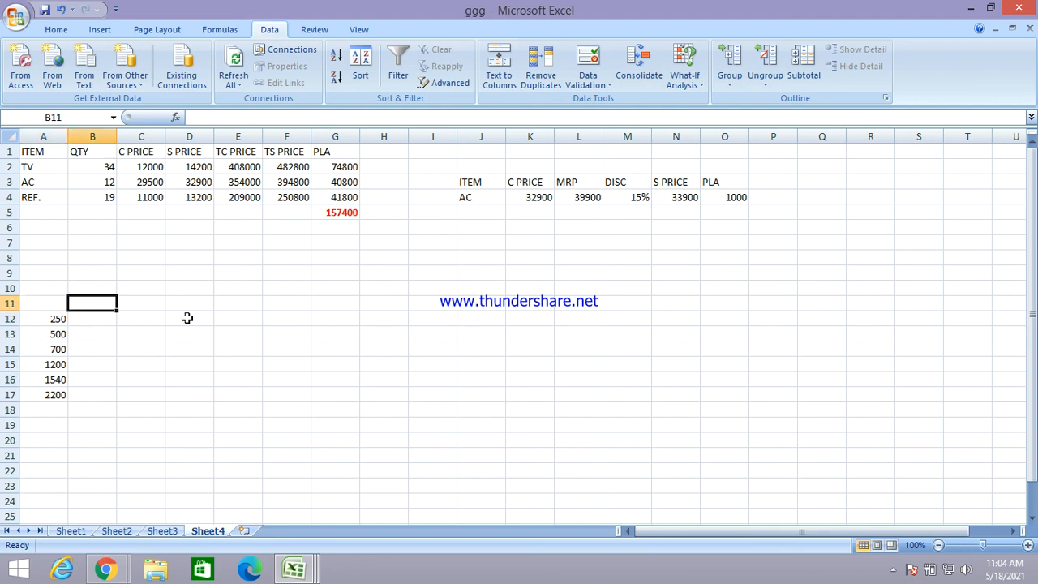
text(5)
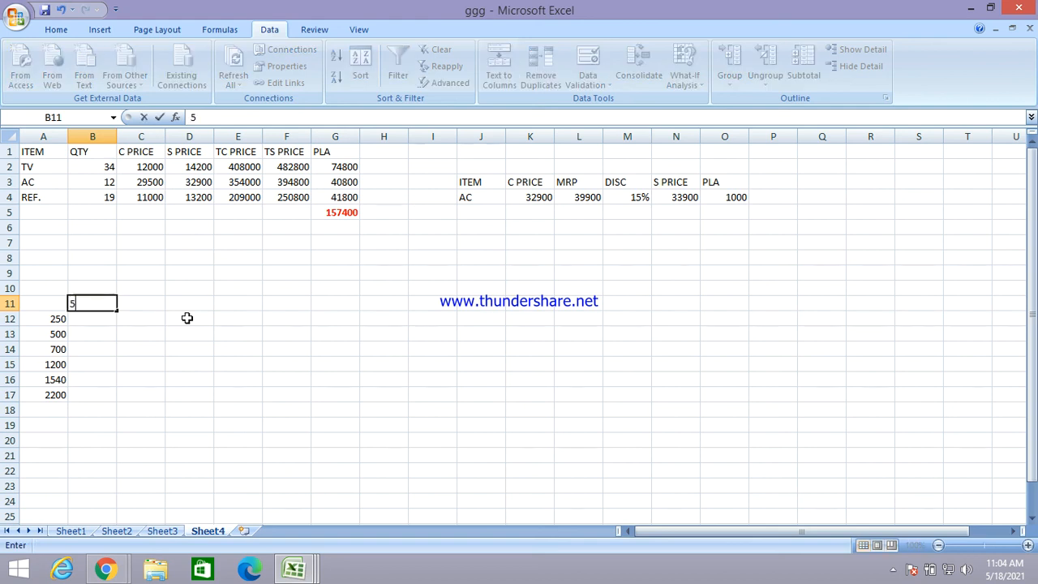
text(%)
key(Right)
text(10)
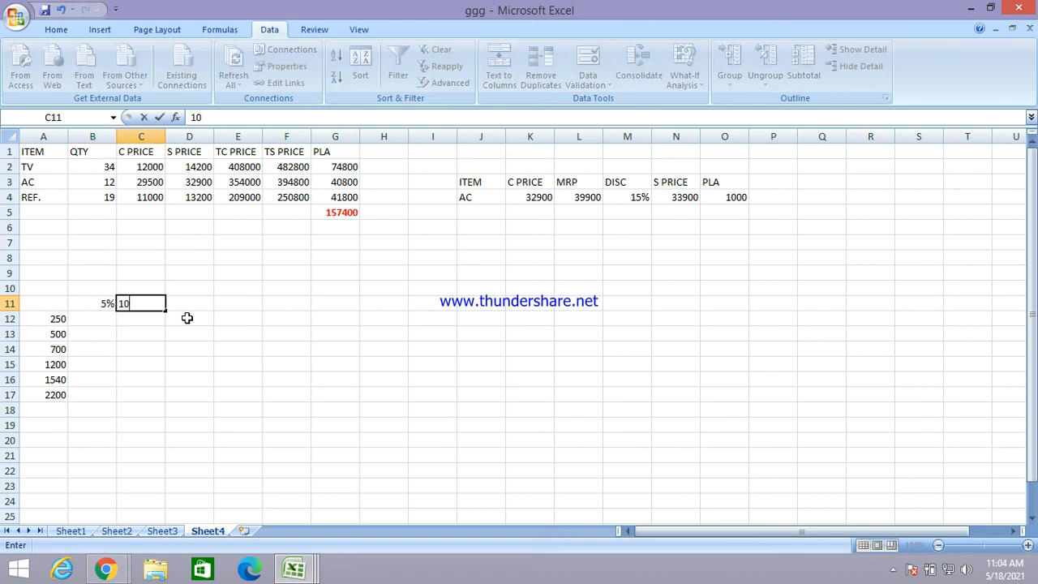
text(%)
key(Right)
- Complete the row of percentages with 15%, 20% and 25% in D11:F11
text(15$)
key(BackSpace)
text(%)
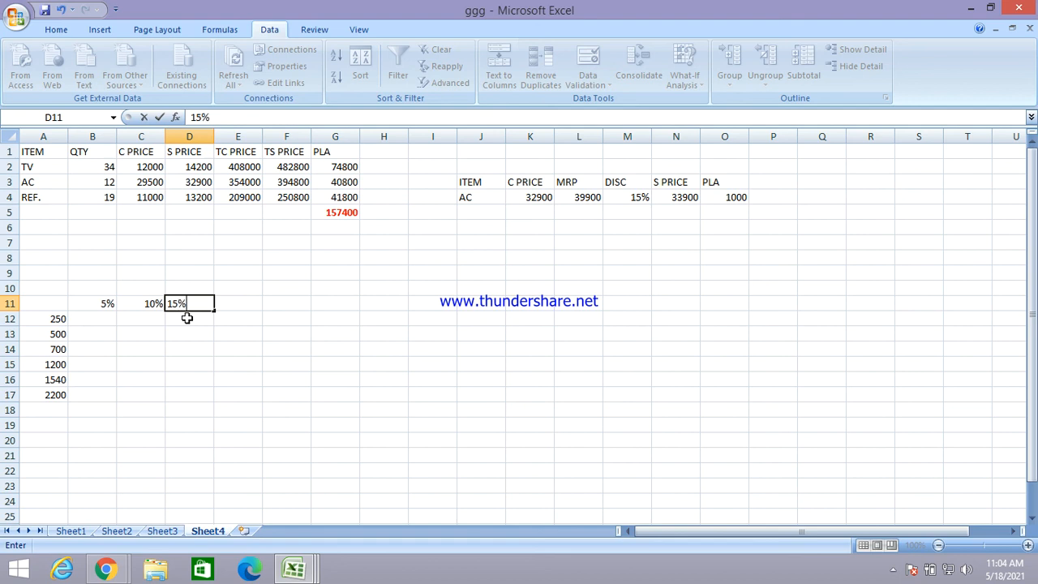
key(Tab)
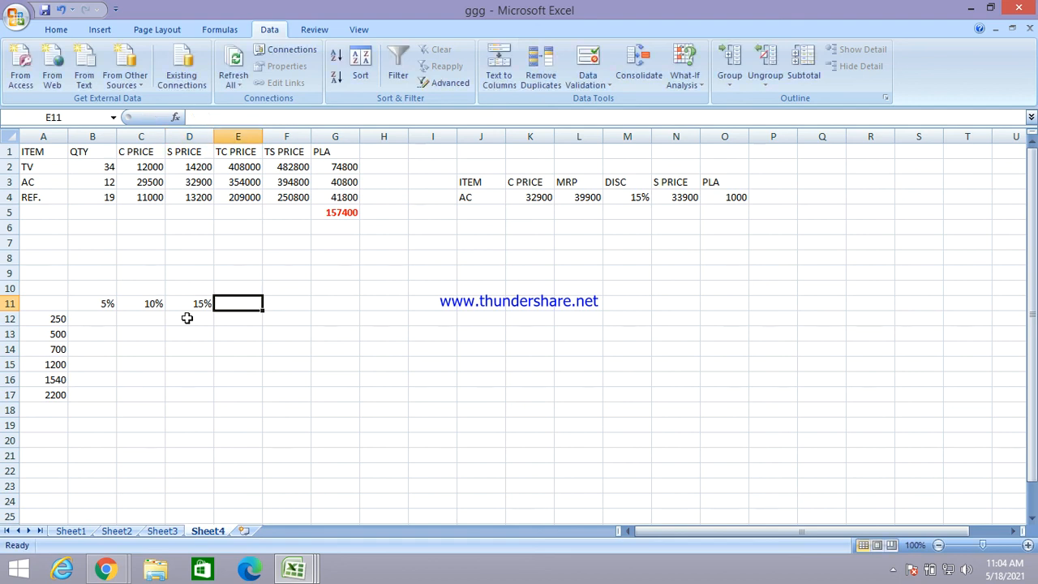
text(20%)
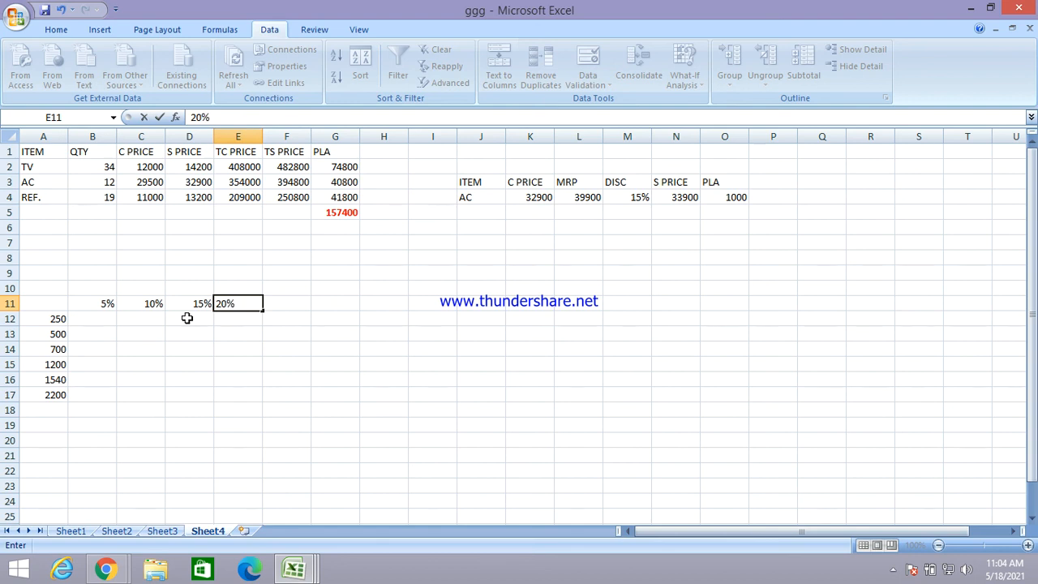
key(Tab)
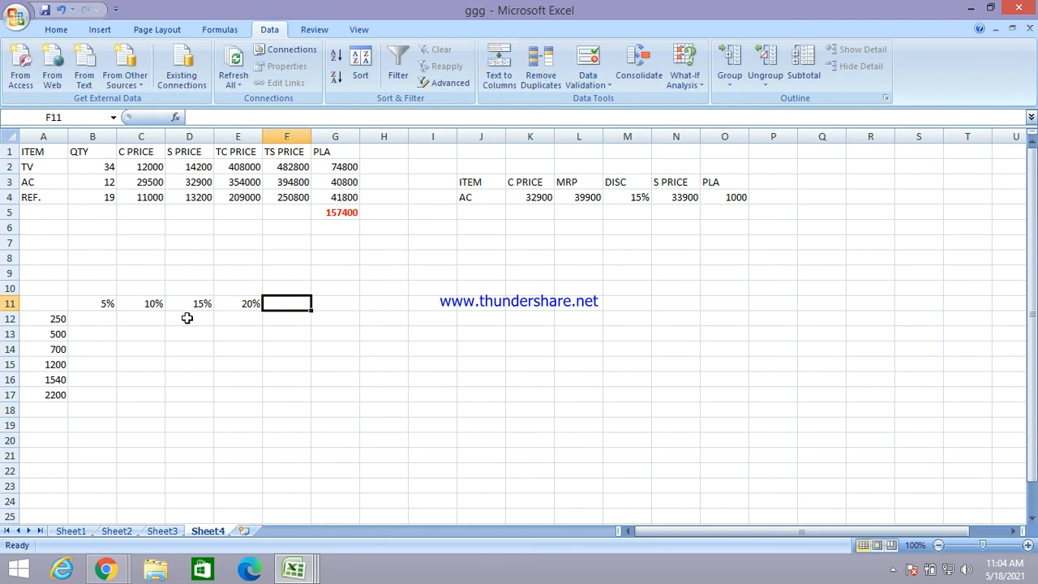
text(25%)
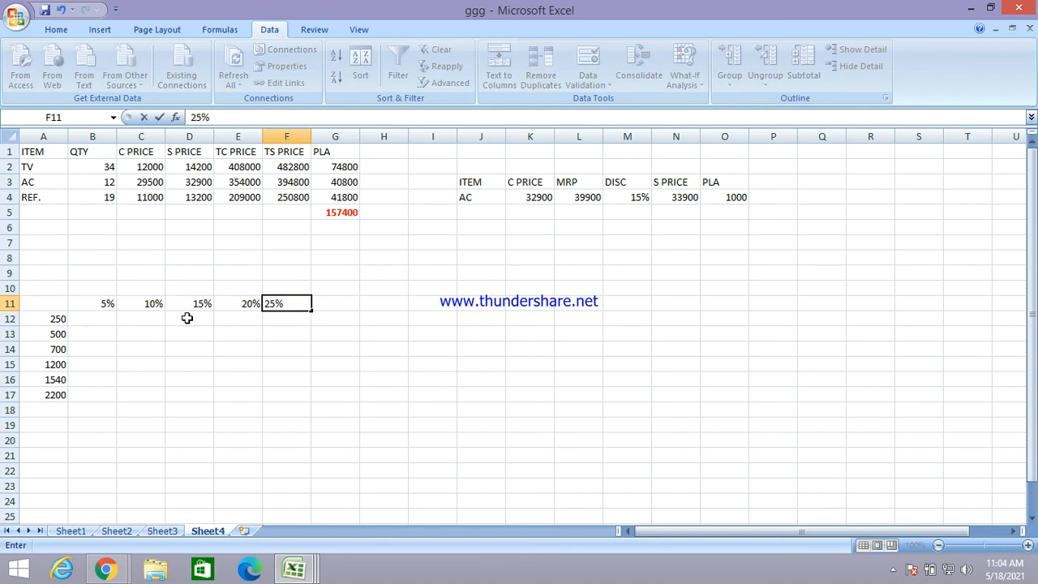
key(Tab)
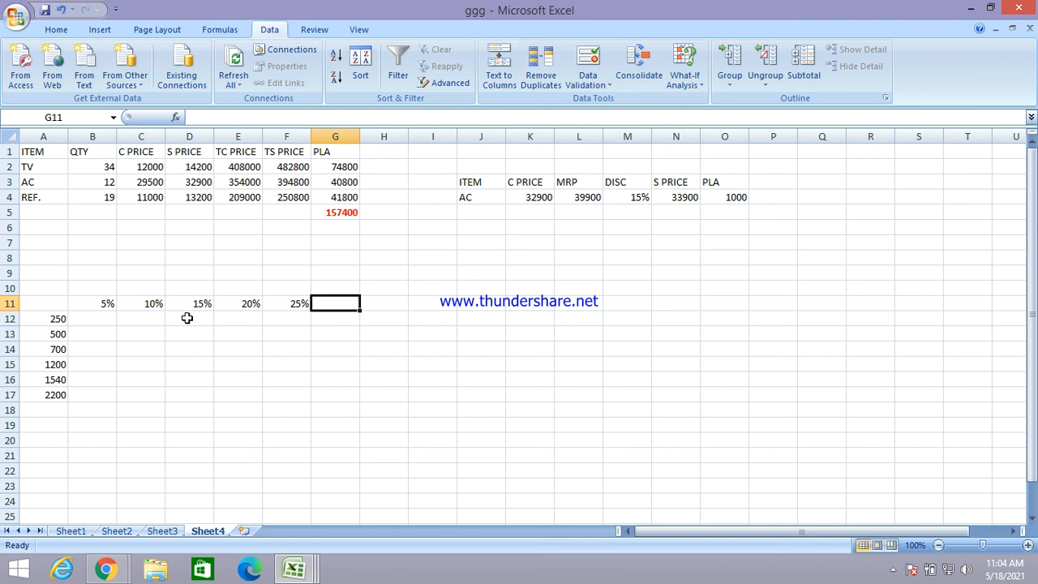
click(284, 308)
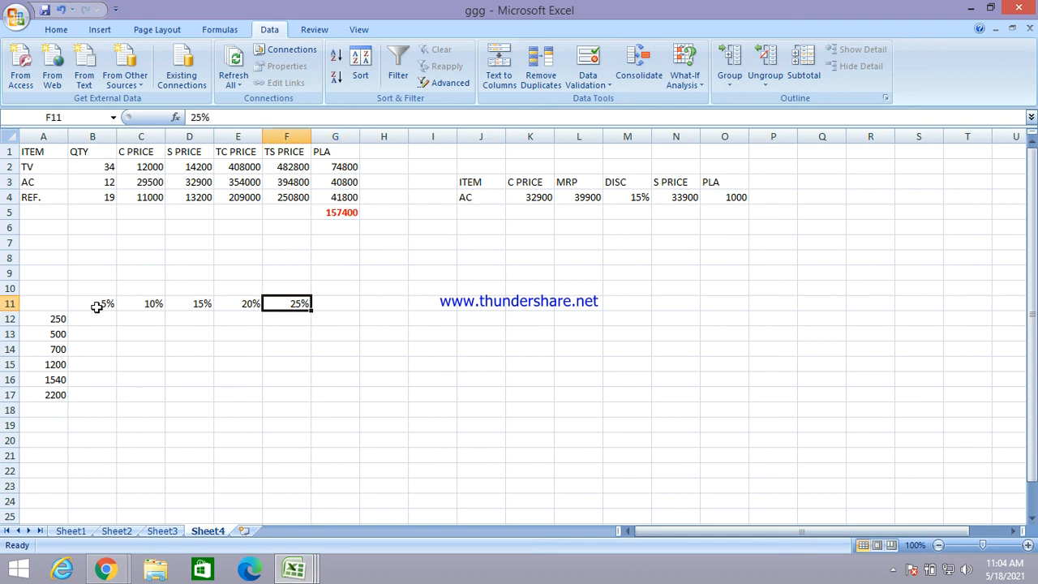
click(63, 304)
drag(54, 329, 52, 365)
drag(52, 320, 54, 396)
drag(107, 306, 297, 304)
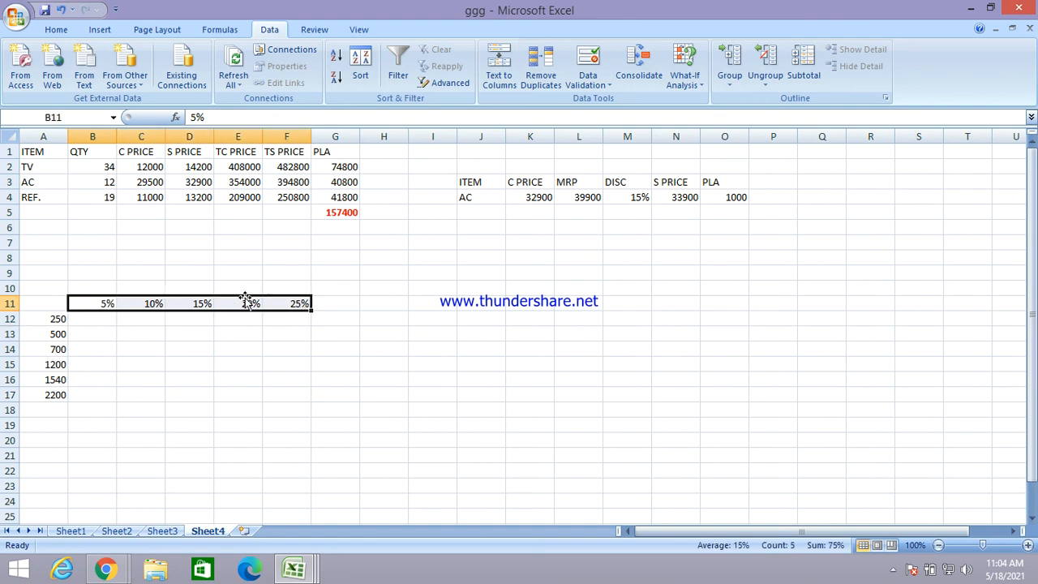
- Enter the formula =A9*A10 in the corner cell A11, where the amounts and percentages meet
click(57, 303)
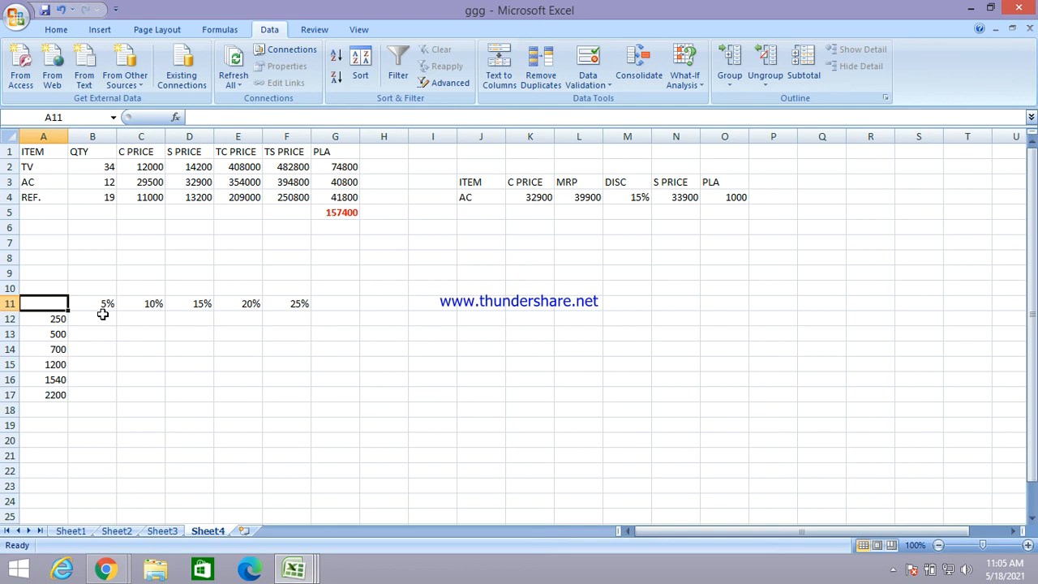
text(=)
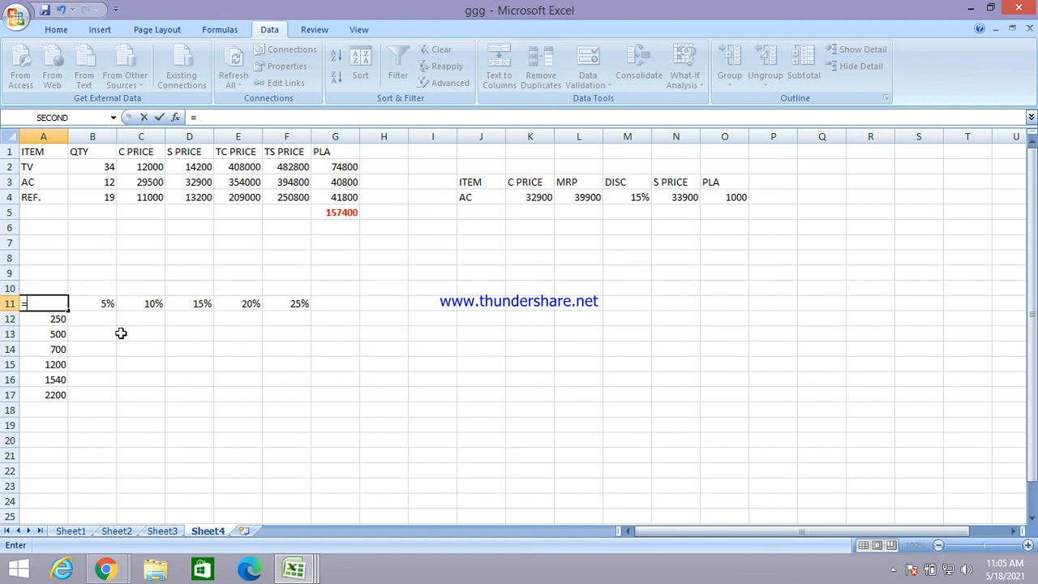
text(A)
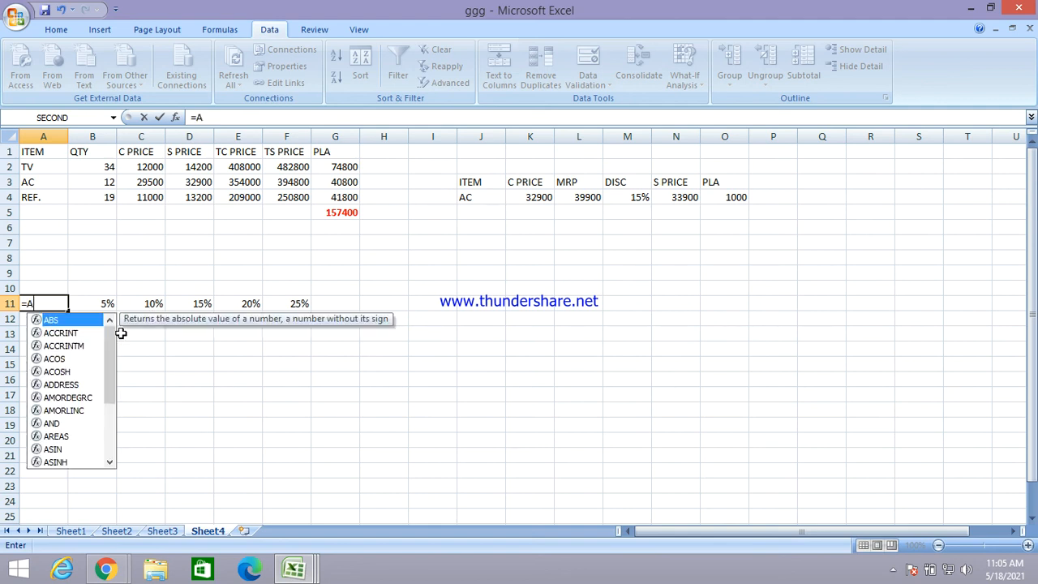
text(9)
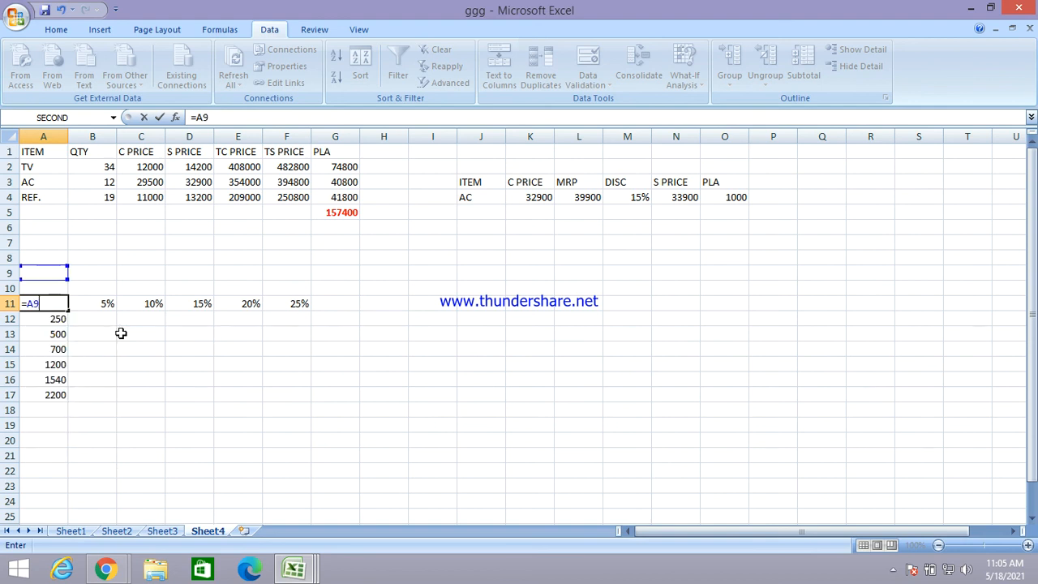
text(*A10)
key(Return)
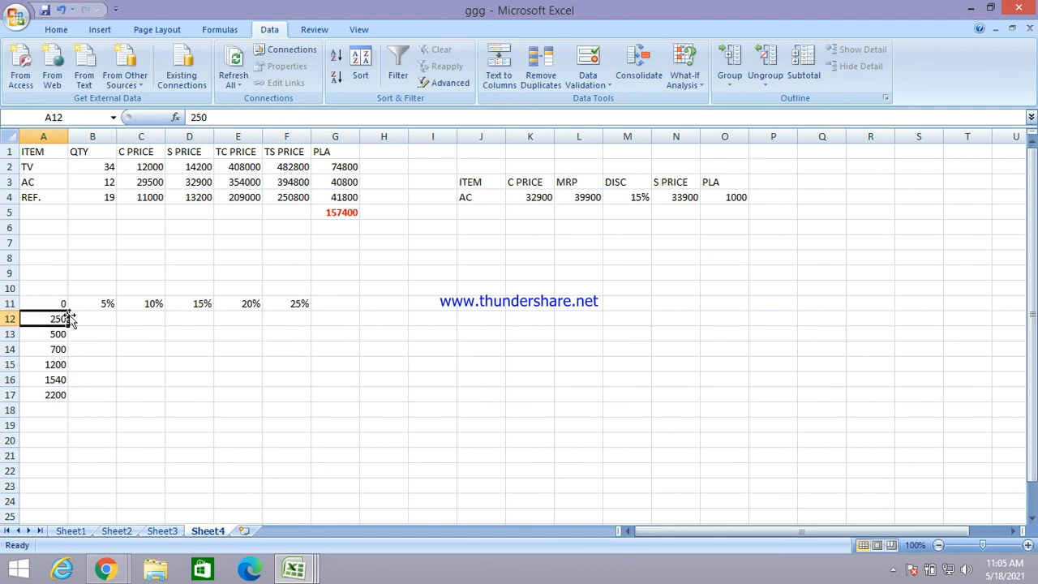
- Create a What-If Data Table over A11:F17 with A9 as the row input cell and A10 as the column input cell
drag(63, 303, 283, 392)
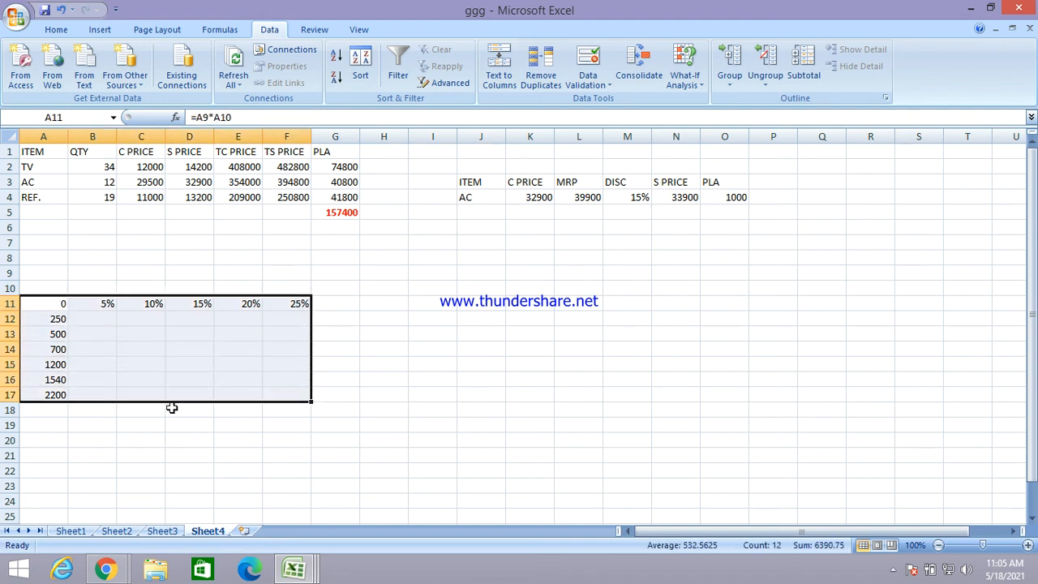
click(682, 79)
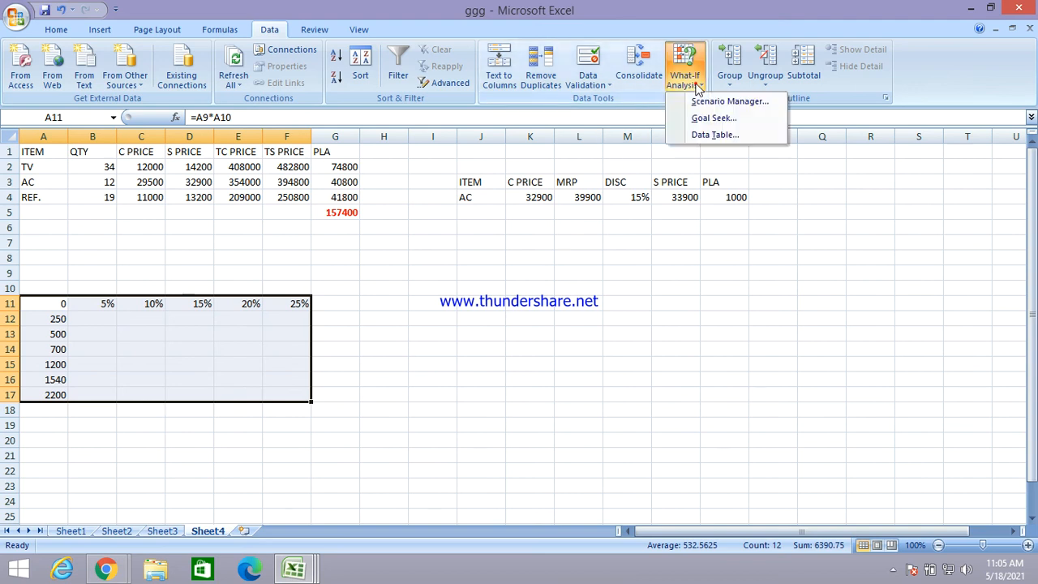
click(713, 135)
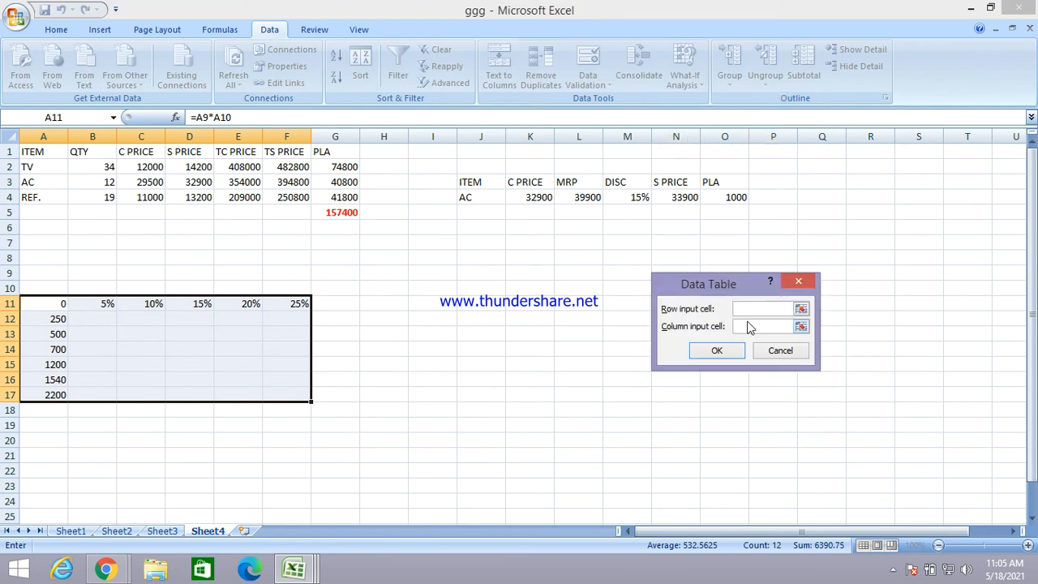
text(A9)
click(752, 326)
text(A10)
click(711, 357)
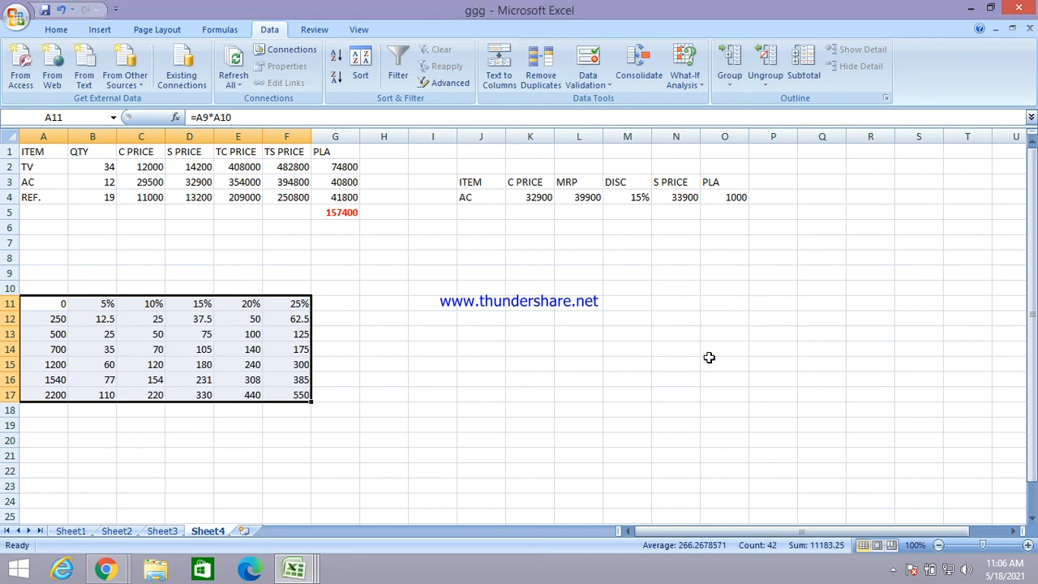
- Examine the Data Table's results for the amounts 250, 500 and 1540 against the percentages in row 11
click(61, 319)
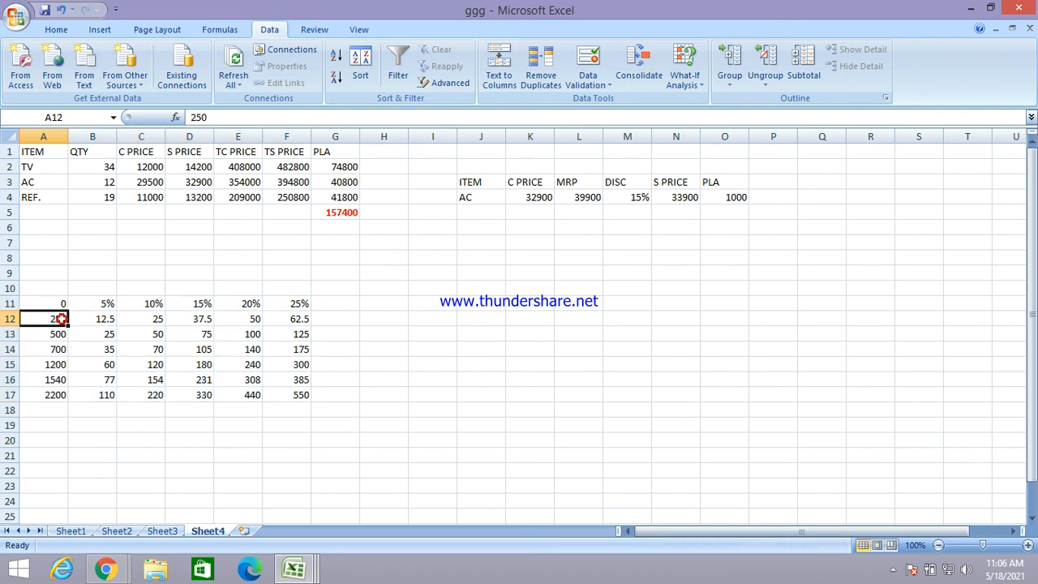
click(106, 319)
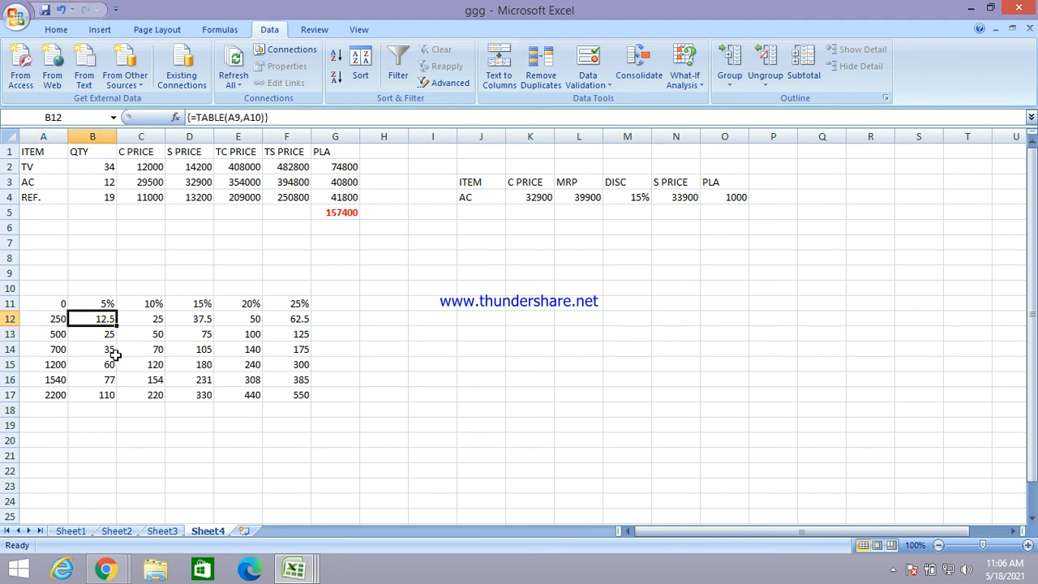
click(158, 318)
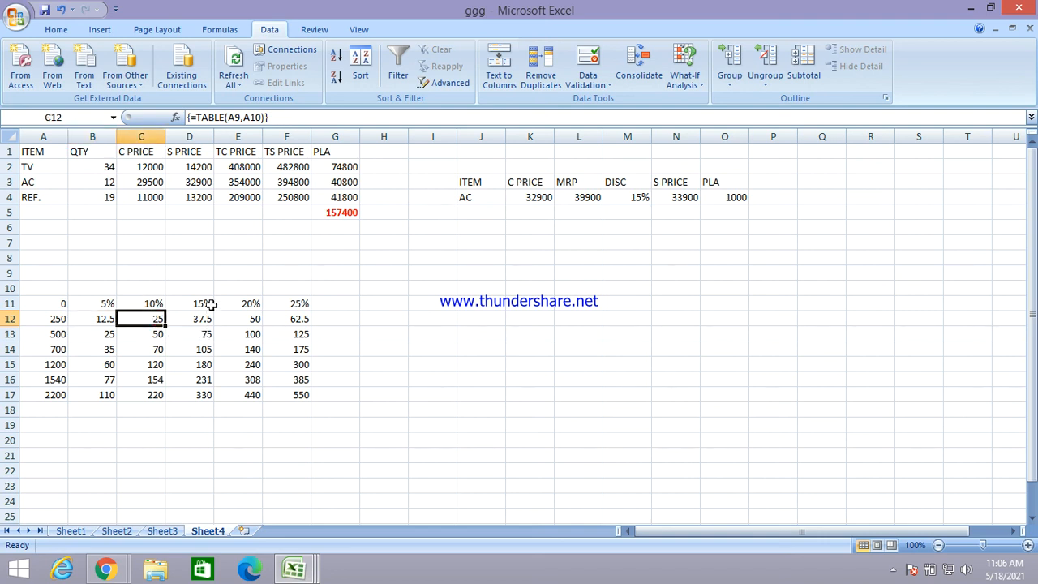
click(208, 319)
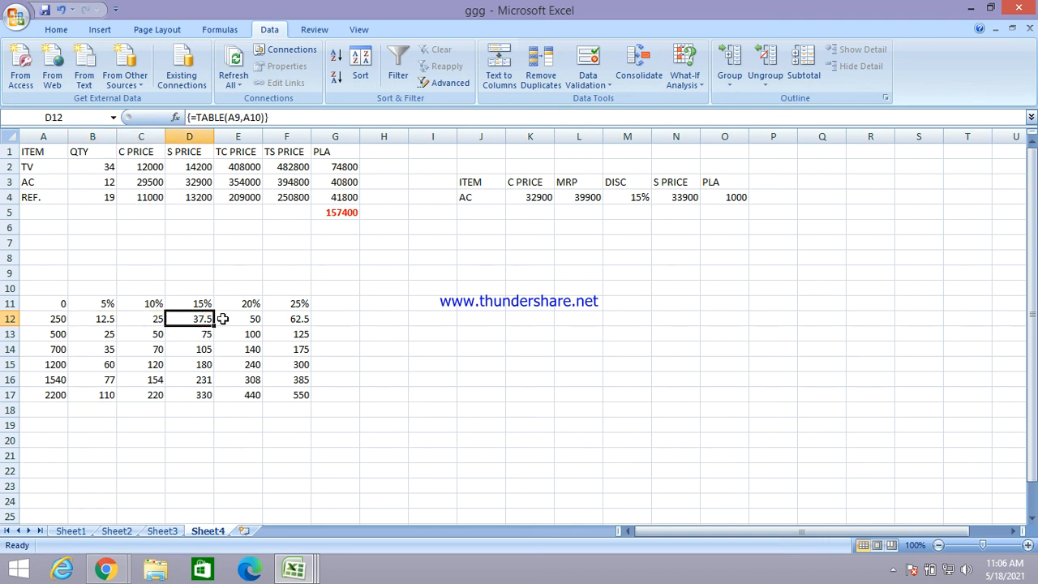
click(252, 317)
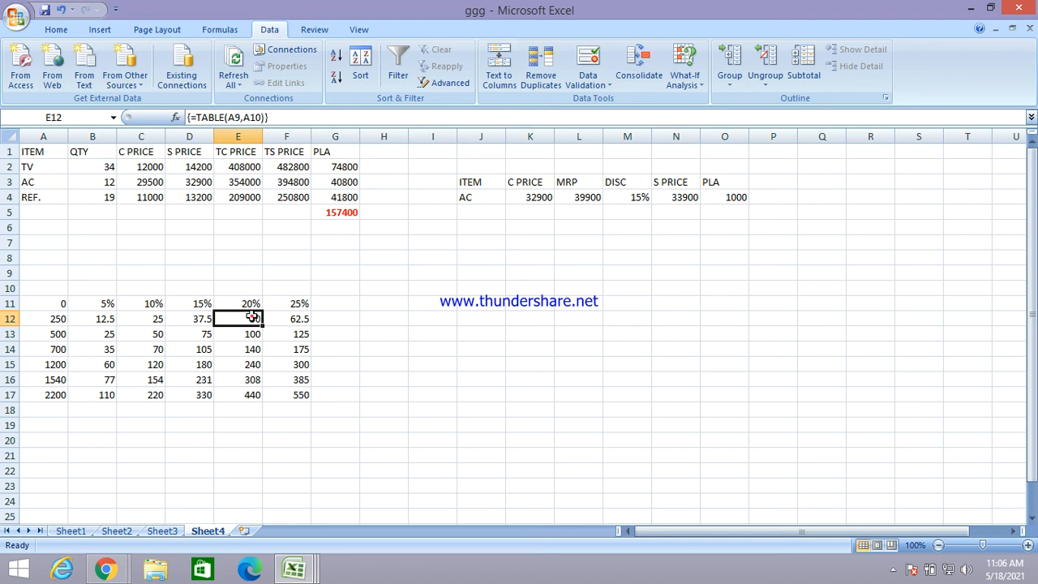
click(297, 319)
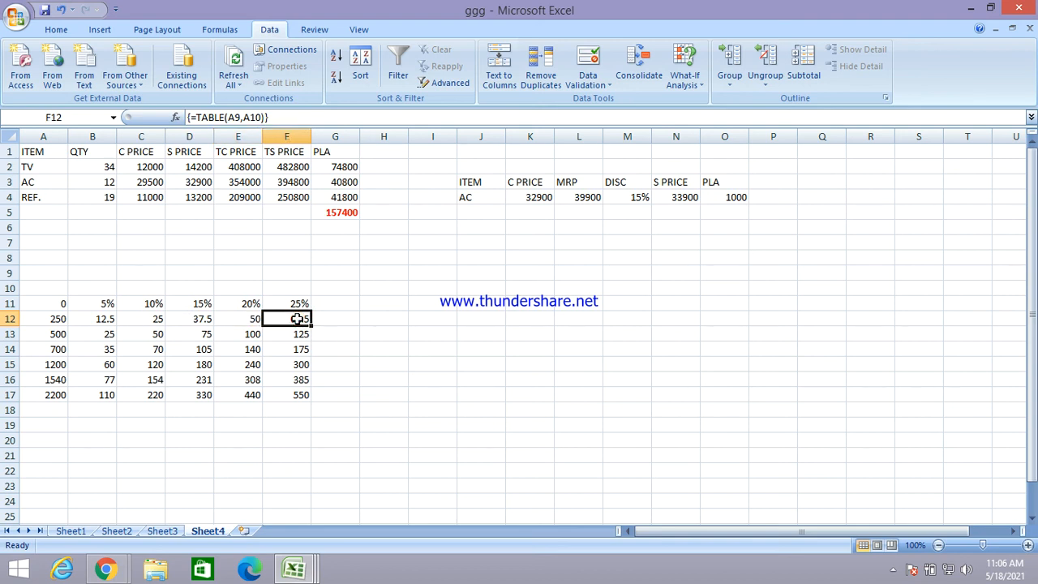
click(107, 336)
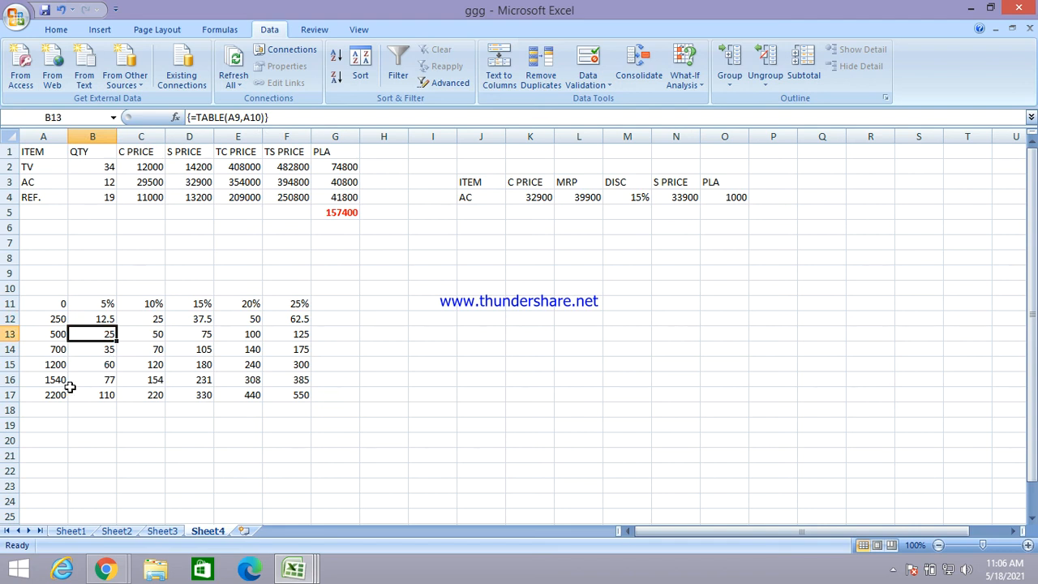
click(116, 378)
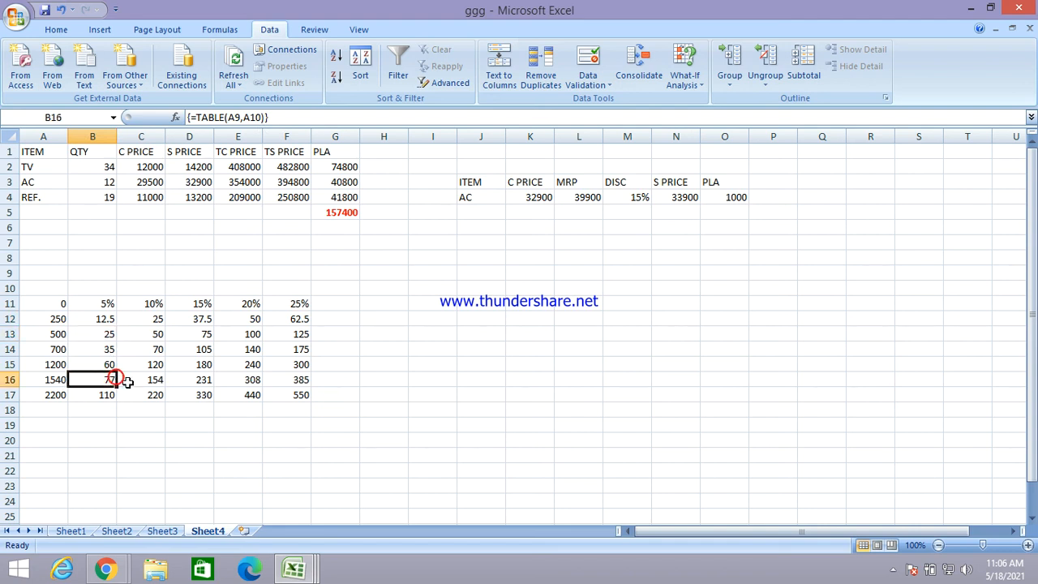
click(165, 380)
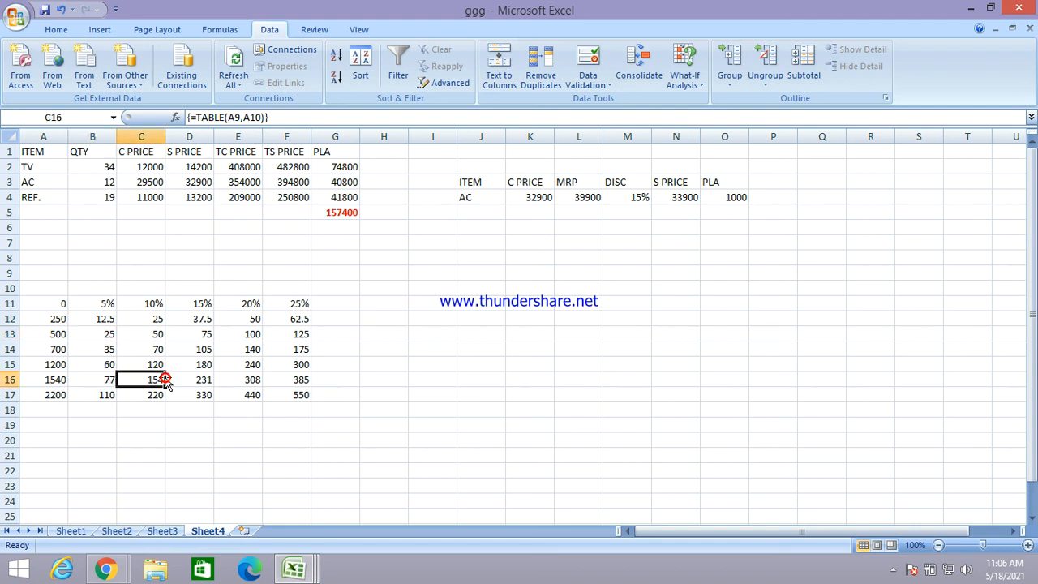
click(211, 379)
click(256, 380)
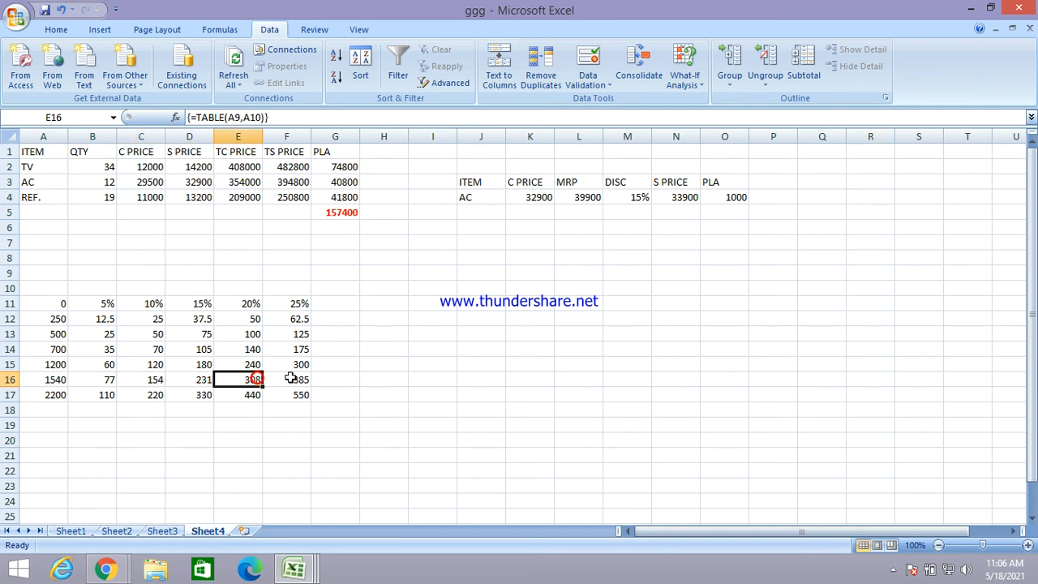
click(296, 378)
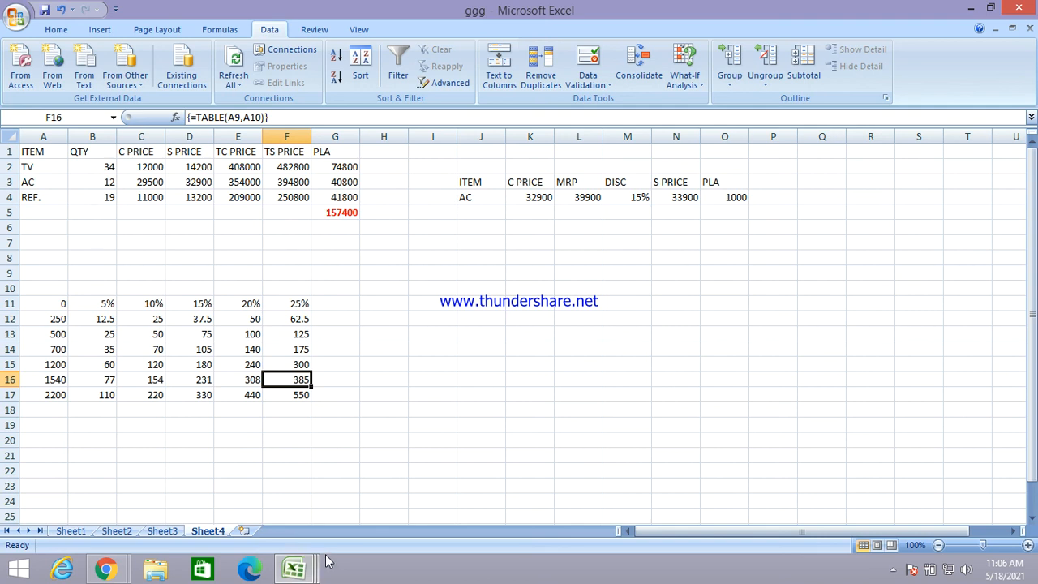
mouse_move(320, 568)
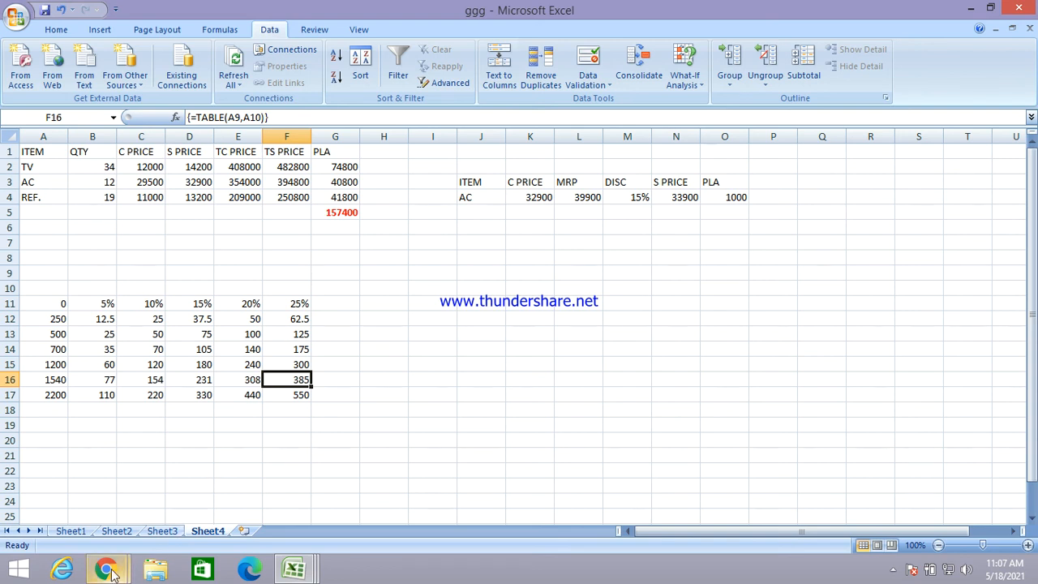
mouse_move(113, 572)
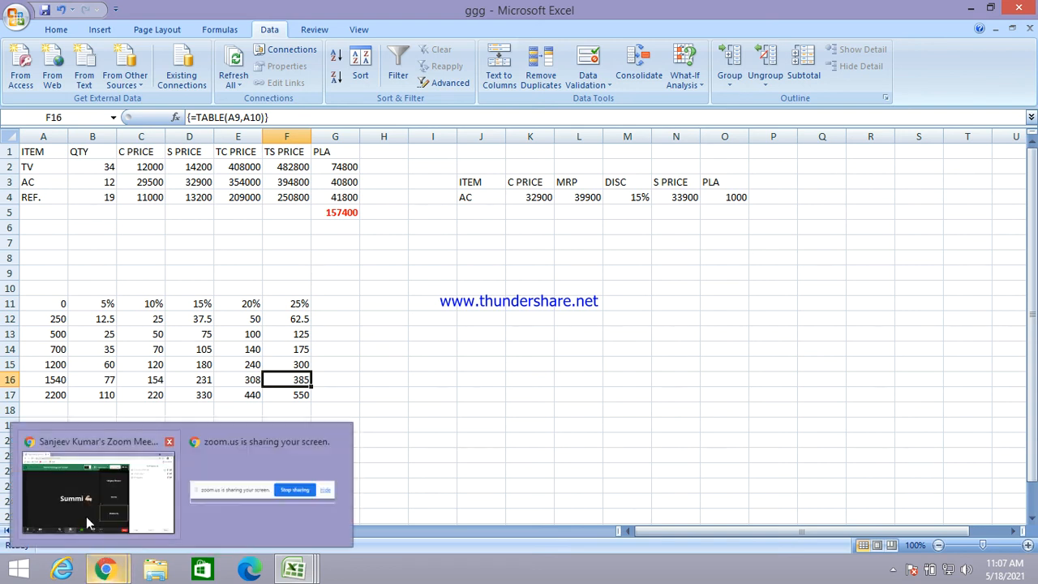
mouse_move(72, 505)
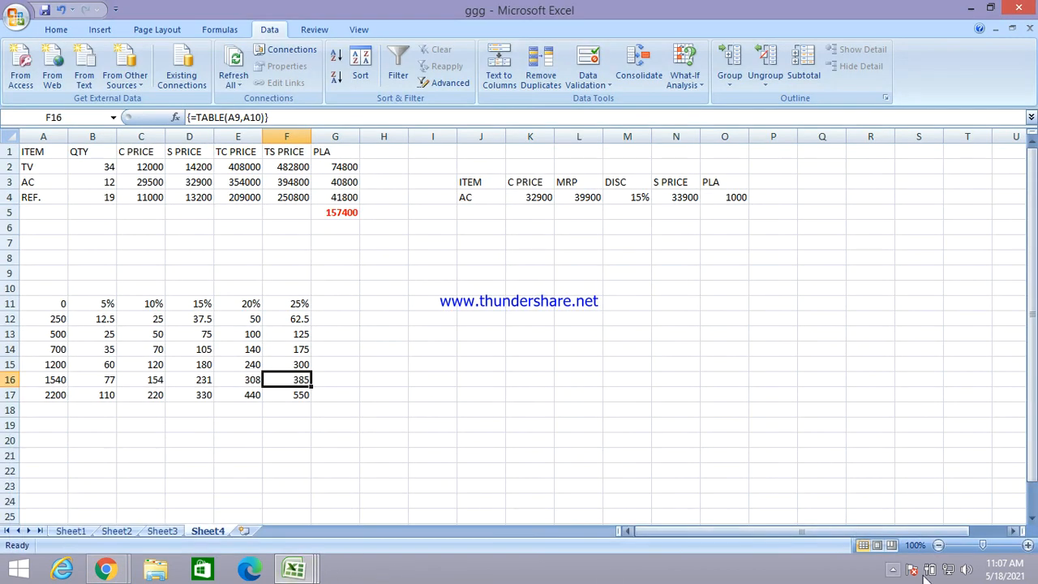
click(896, 571)
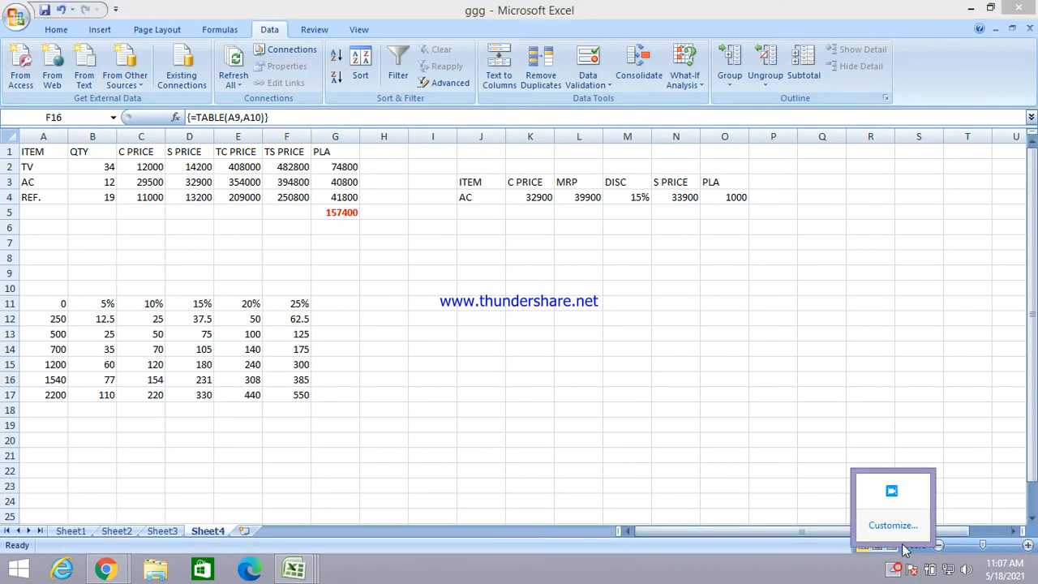